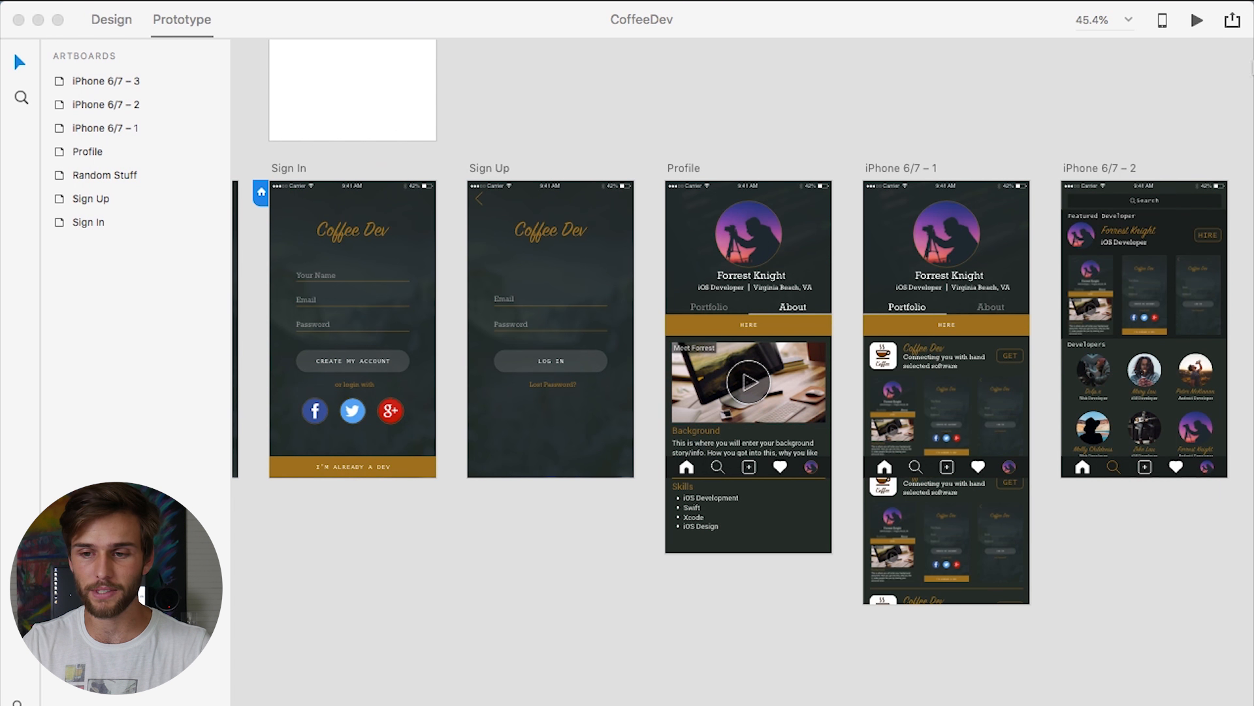
# Step: Preview the CoffeeDev prototype and log in from its login screen to reach the developer profile
pyautogui.click(1196, 21)
pyautogui.click(1196, 24)
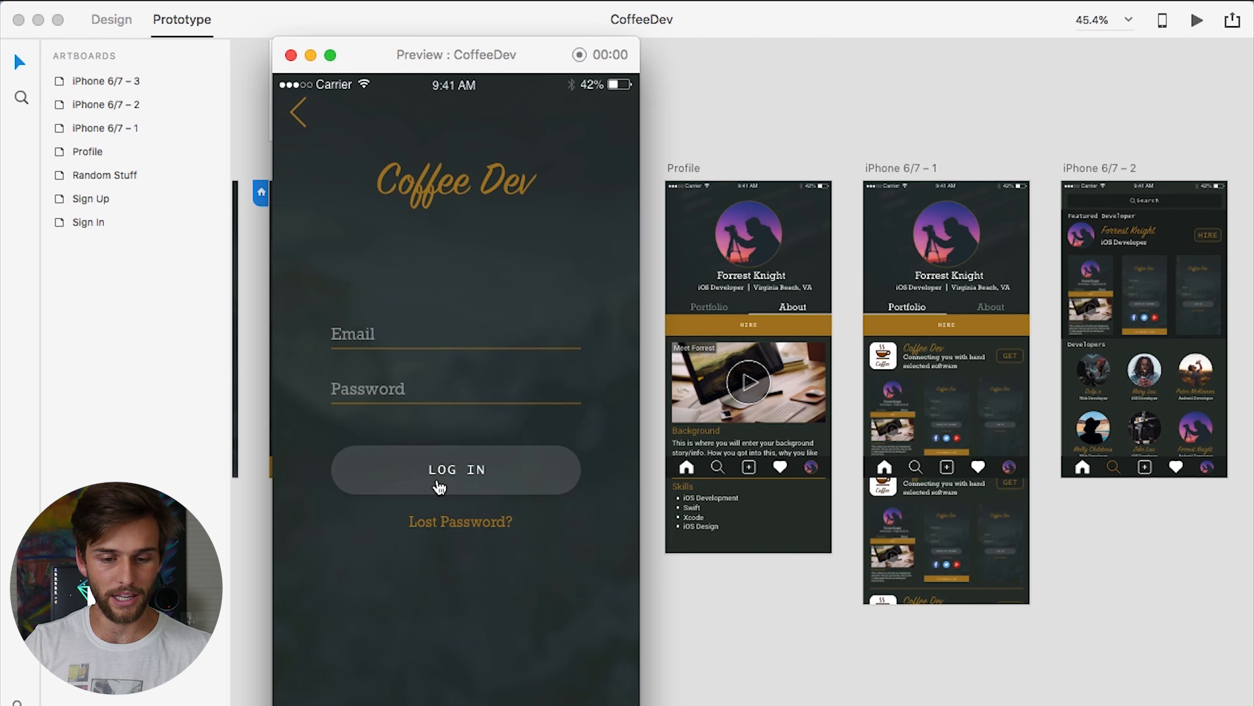
pyautogui.click(435, 483)
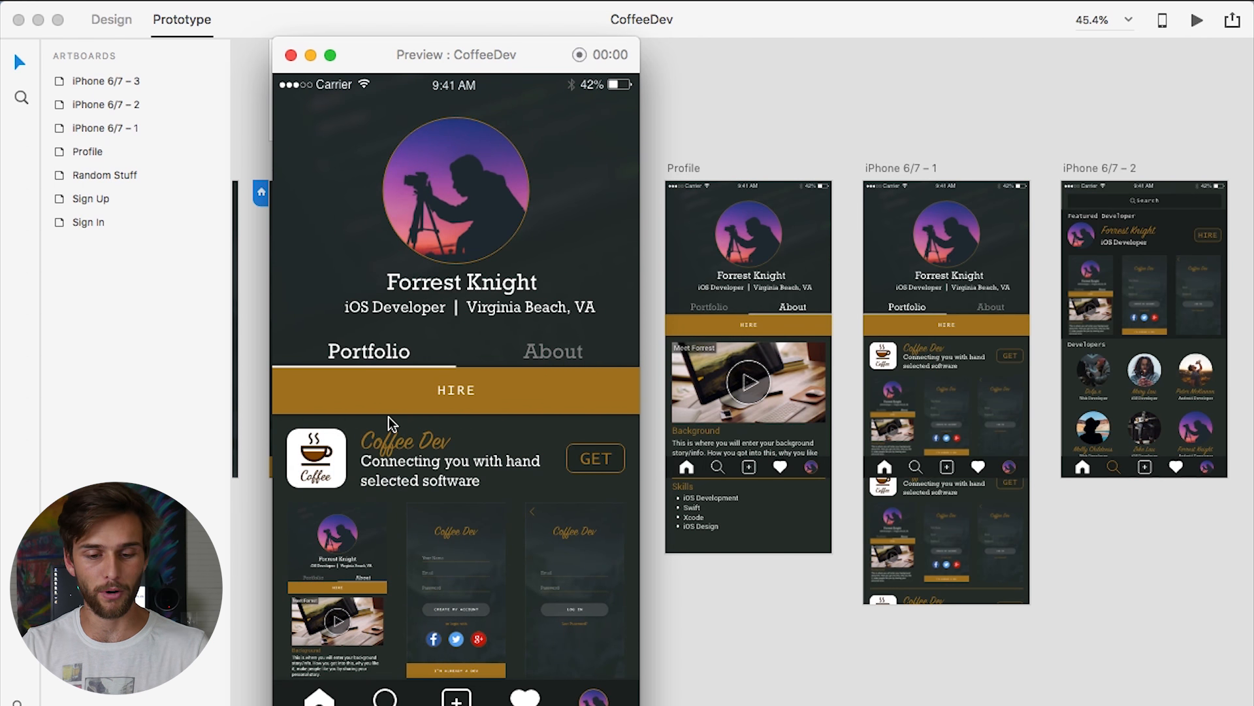
# Step: Examine the profile's Portfolio page in the preview, from the header through the listed app entries
pyautogui.scroll(-5, 391, 422)
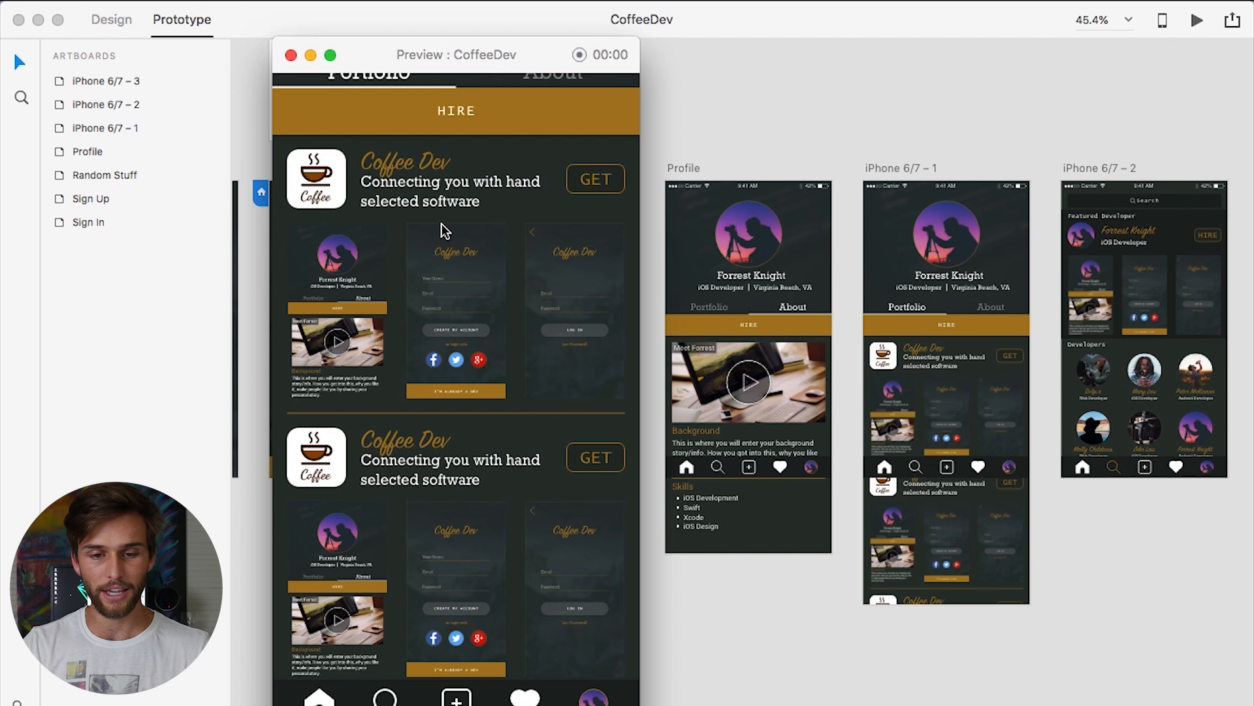
pyautogui.scroll(5, 444, 230)
pyautogui.scroll(-3, 443, 230)
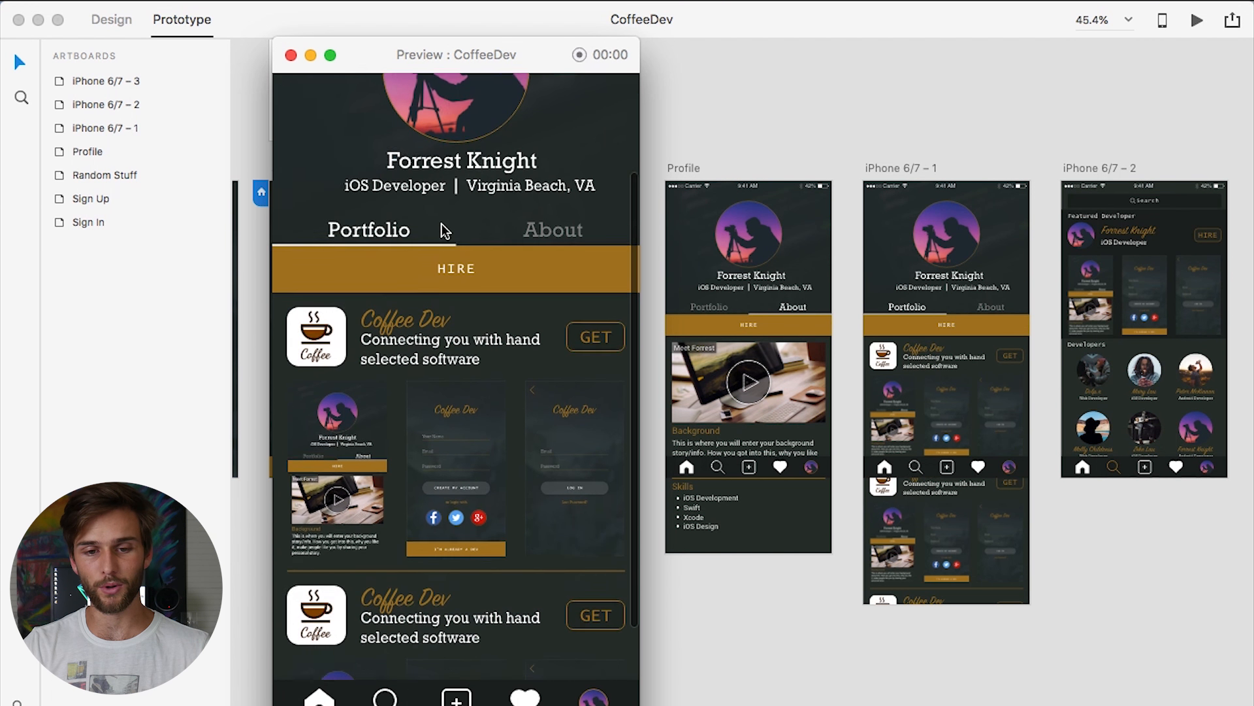
pyautogui.scroll(2, 444, 230)
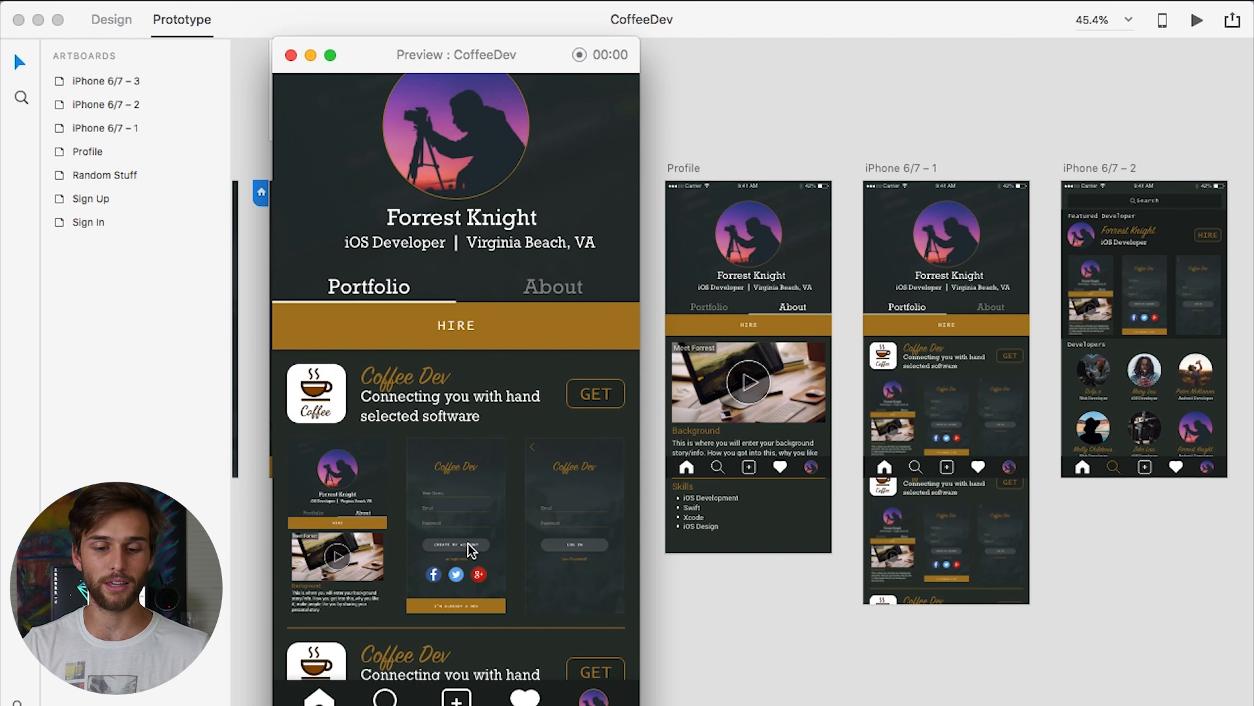
pyautogui.scroll(2, 469, 549)
pyautogui.scroll(-2, 471, 551)
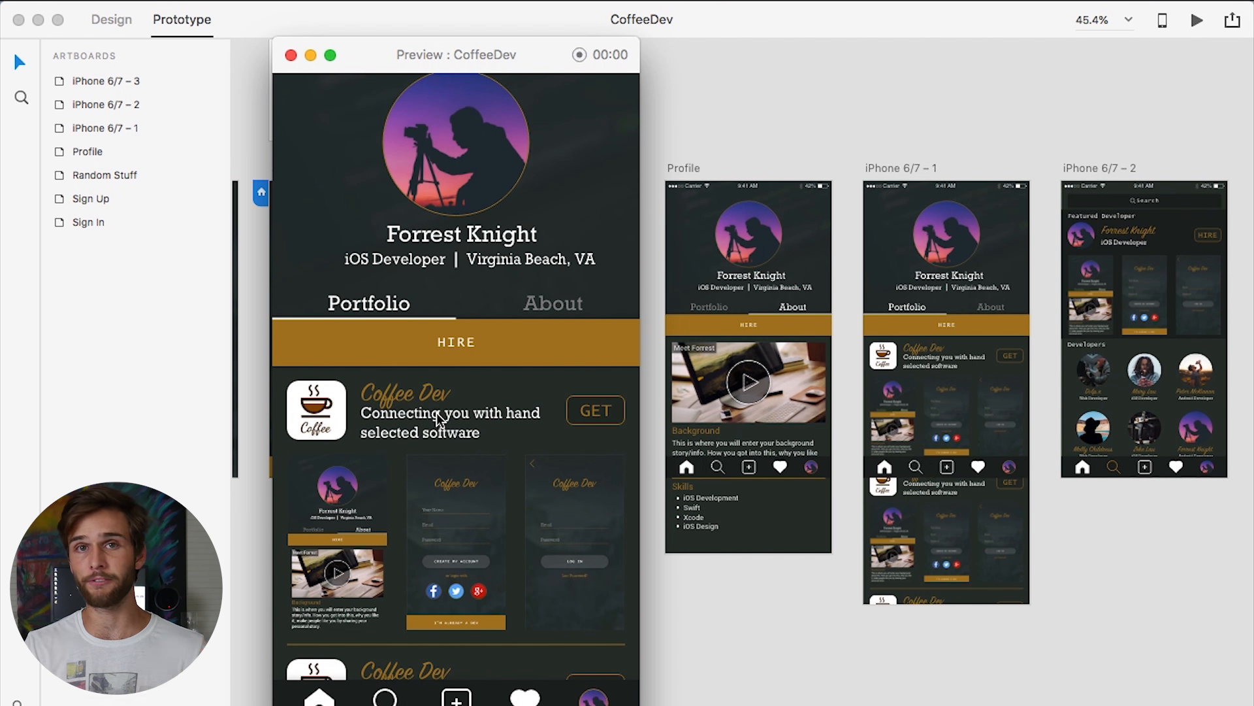
pyautogui.scroll(2, 438, 420)
pyautogui.scroll(-5, 438, 420)
pyautogui.scroll(5, 438, 420)
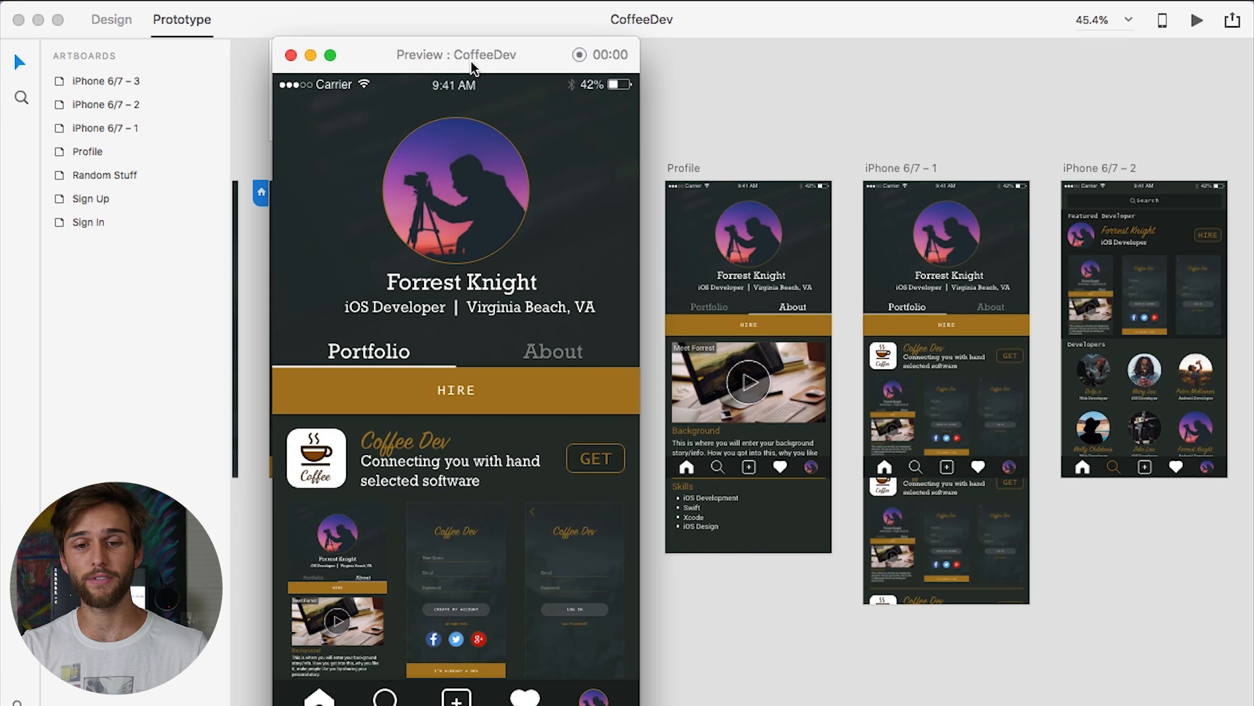
# Step: Start recording the preview, review the profile's About page, and go to the prototype's search screen
pyautogui.click(579, 55)
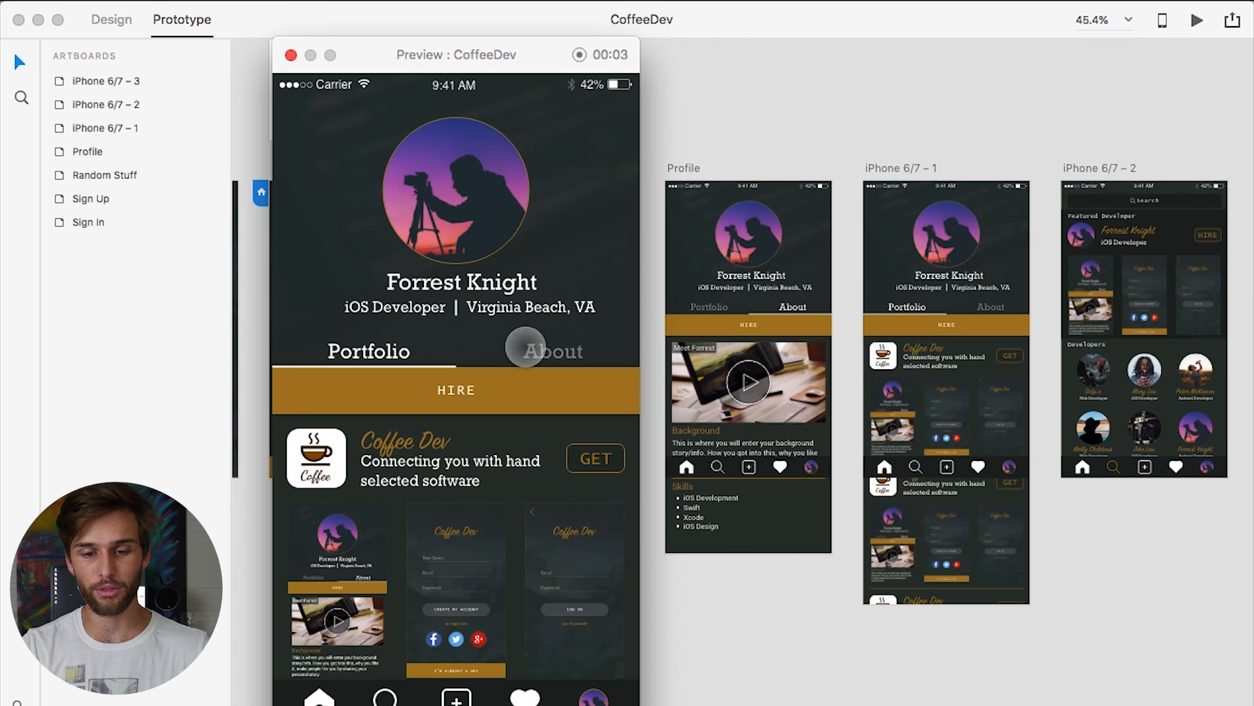
pyautogui.click(514, 340)
pyautogui.scroll(-5, 397, 514)
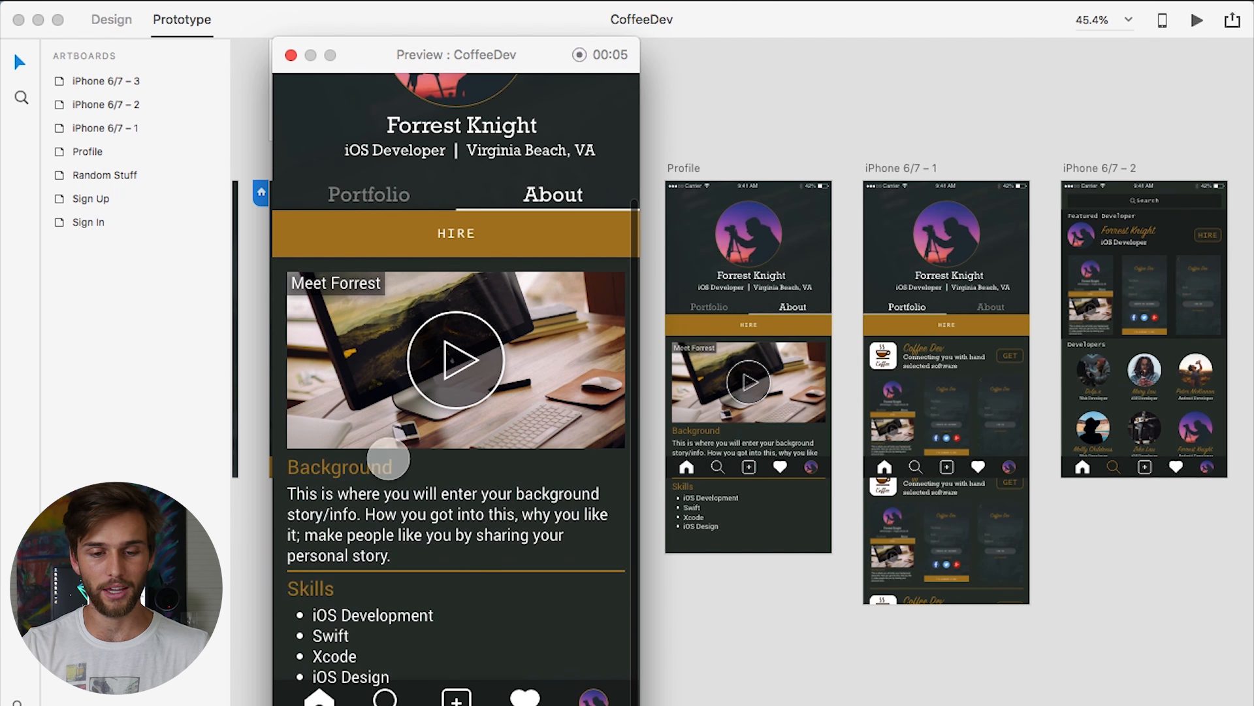
pyautogui.scroll(3, 451, 405)
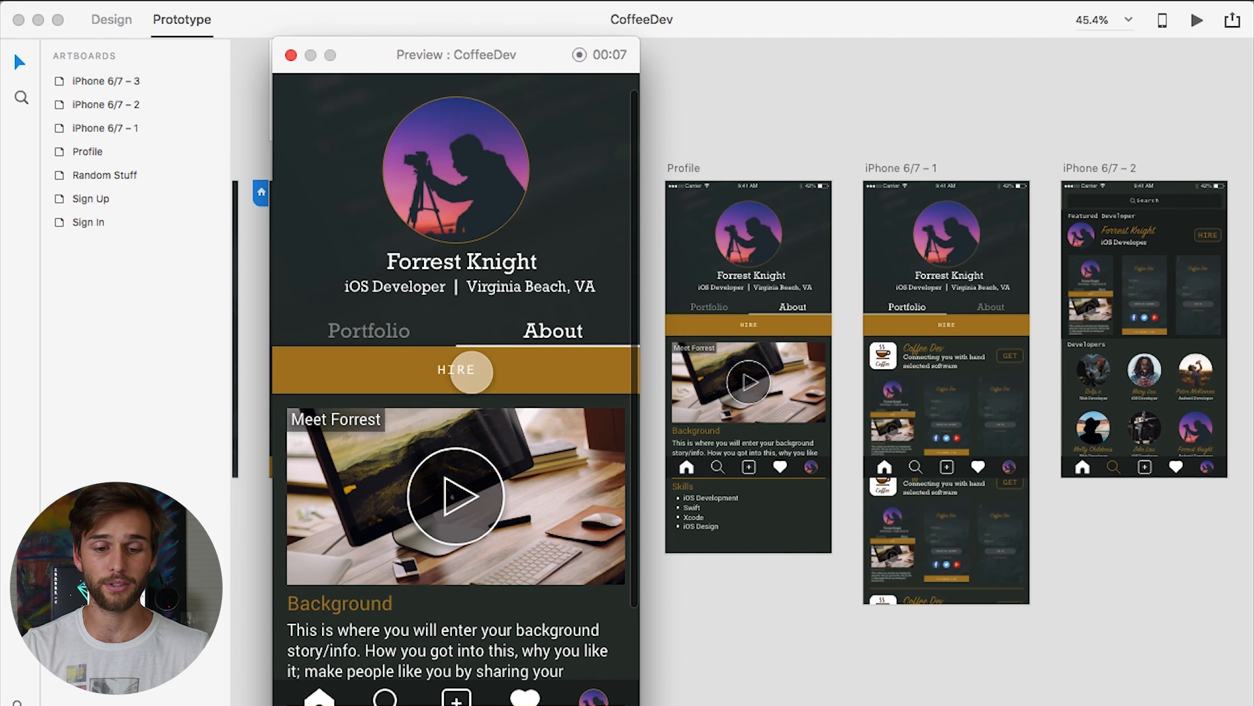
pyautogui.scroll(-4, 418, 621)
pyautogui.click(385, 695)
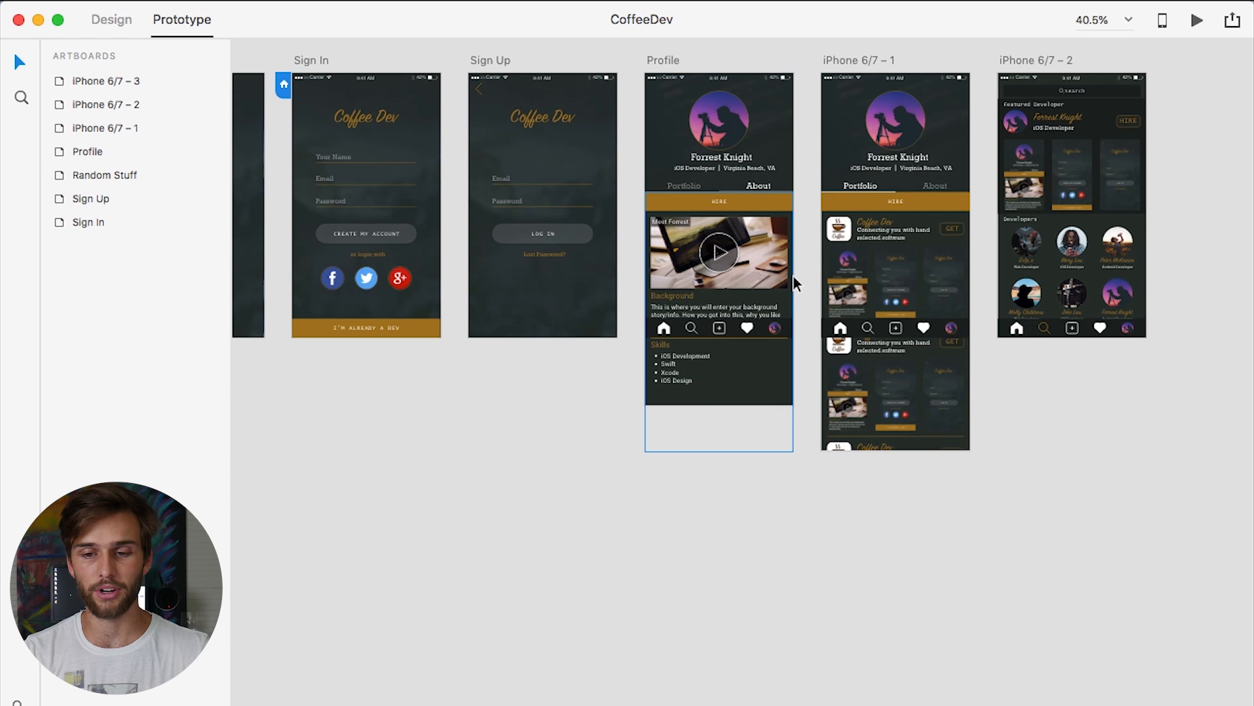
pyautogui.scroll(5, 795, 279)
pyautogui.scroll(-4, 795, 282)
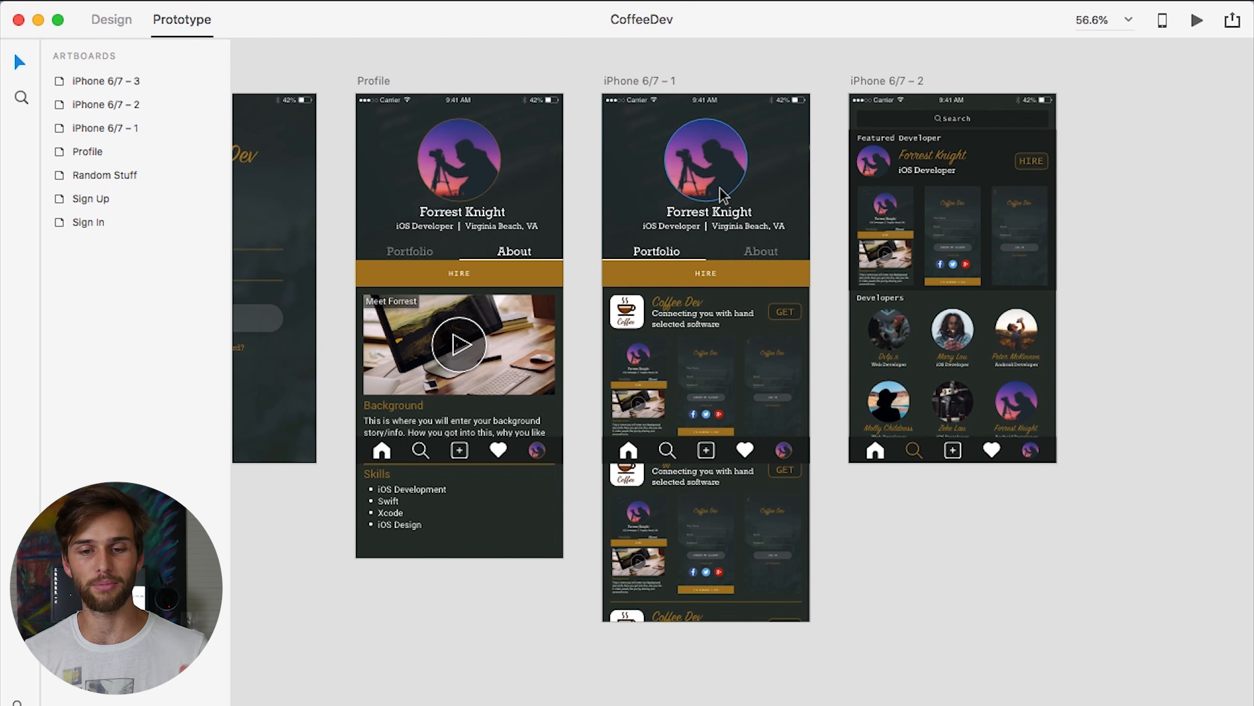
pyautogui.scroll(-3, 722, 194)
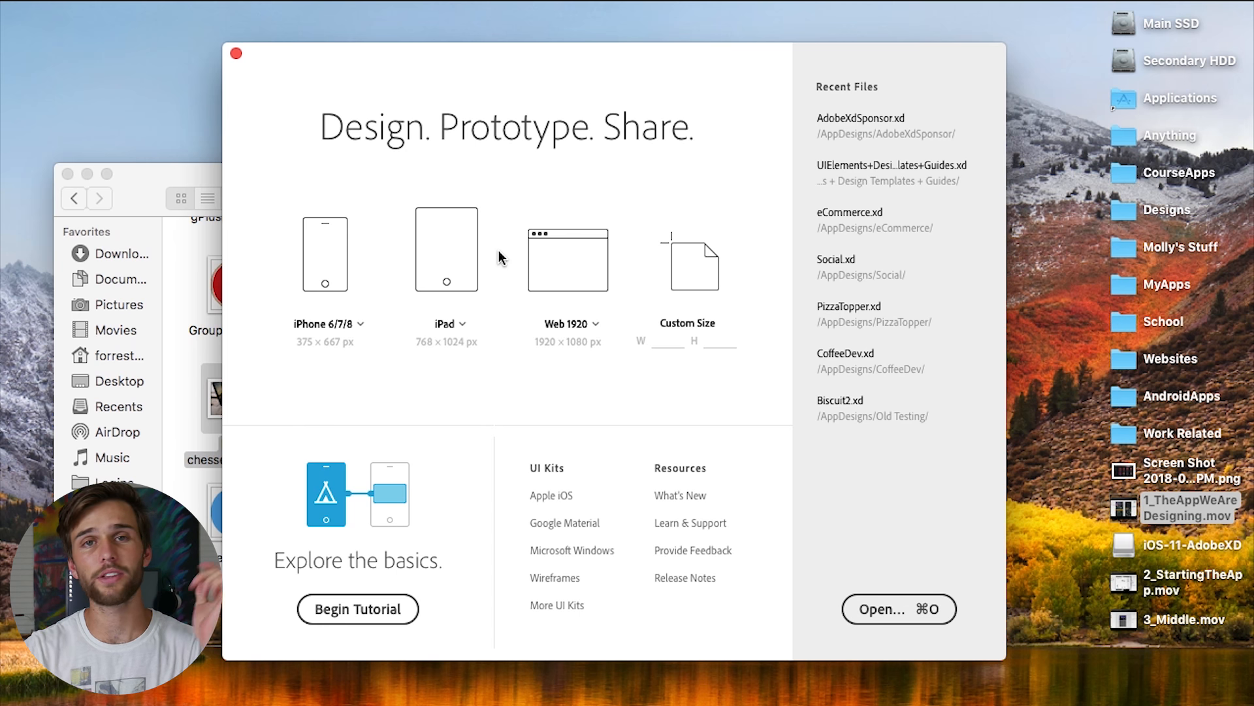
# Step: Create a new document with the iPhone 6/7/8 (375 x 667) artboard preset
pyautogui.click(359, 323)
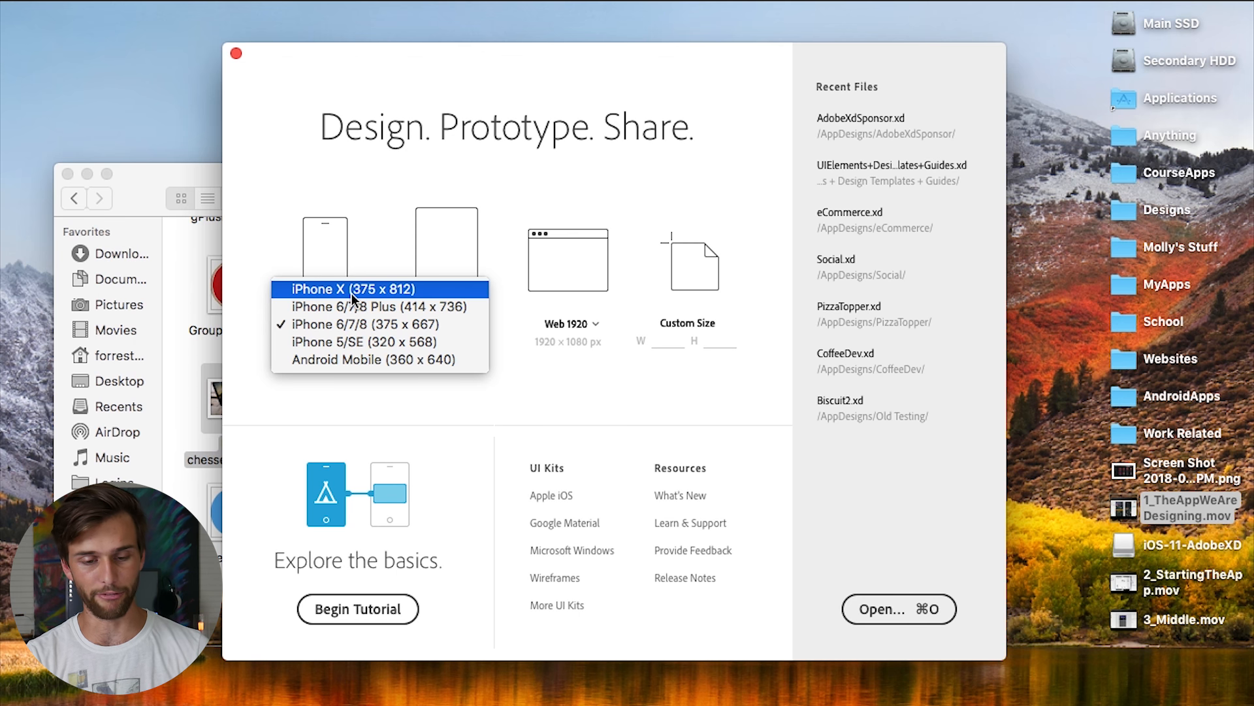
pyautogui.click(374, 327)
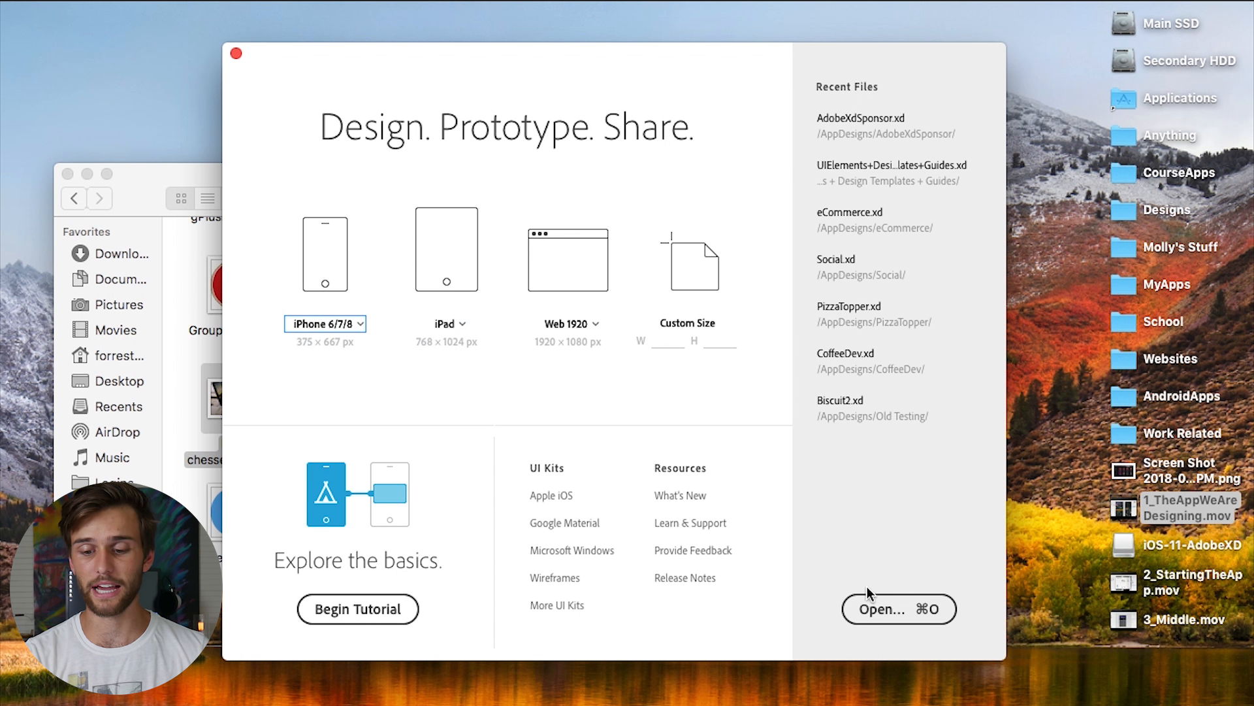
pyautogui.click(311, 242)
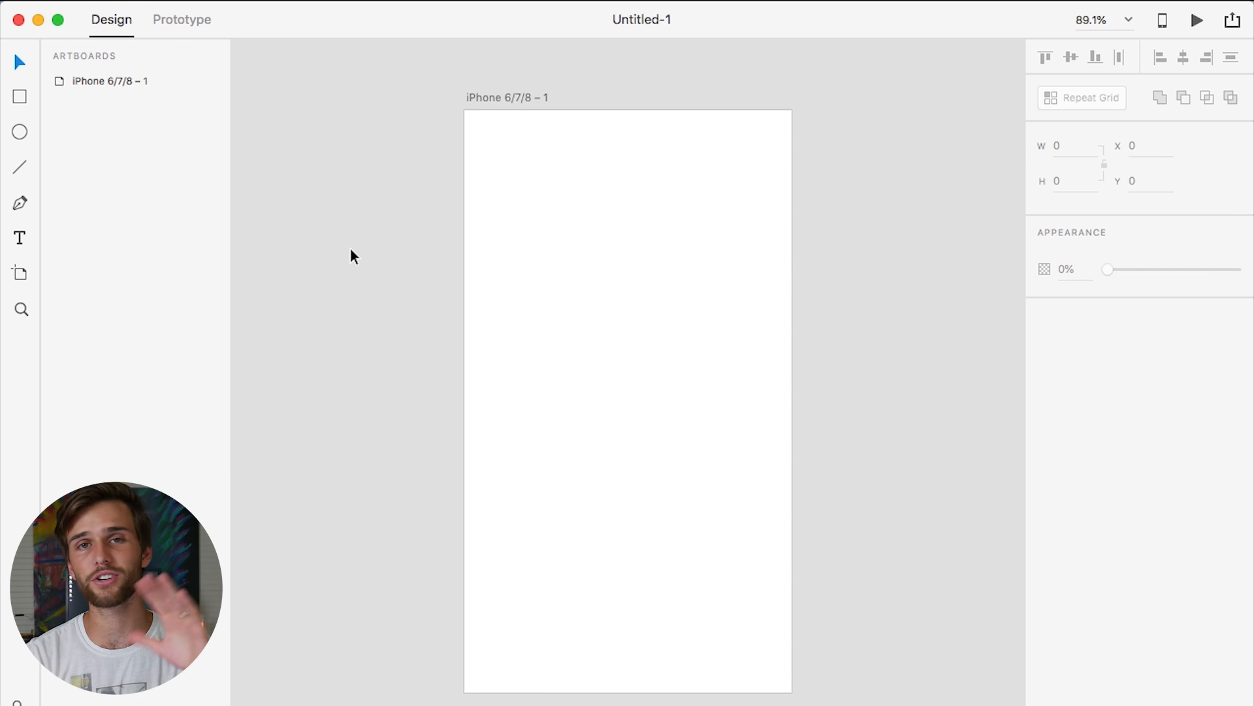
# Step: Get the Apple iOS UI kit from Apple Design Resources by downloading the iOS 11 version for Adobe XD
pyautogui.click(105, 1)
pyautogui.moveTo(151, 70)
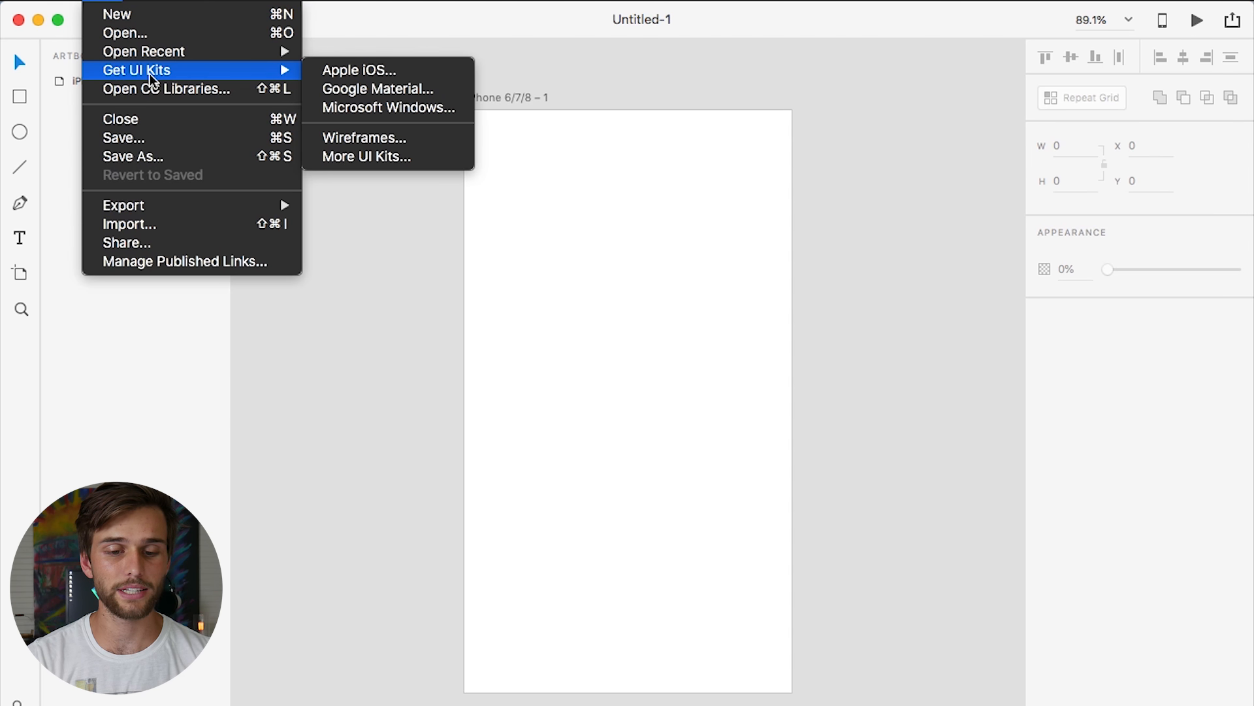
pyautogui.click(346, 71)
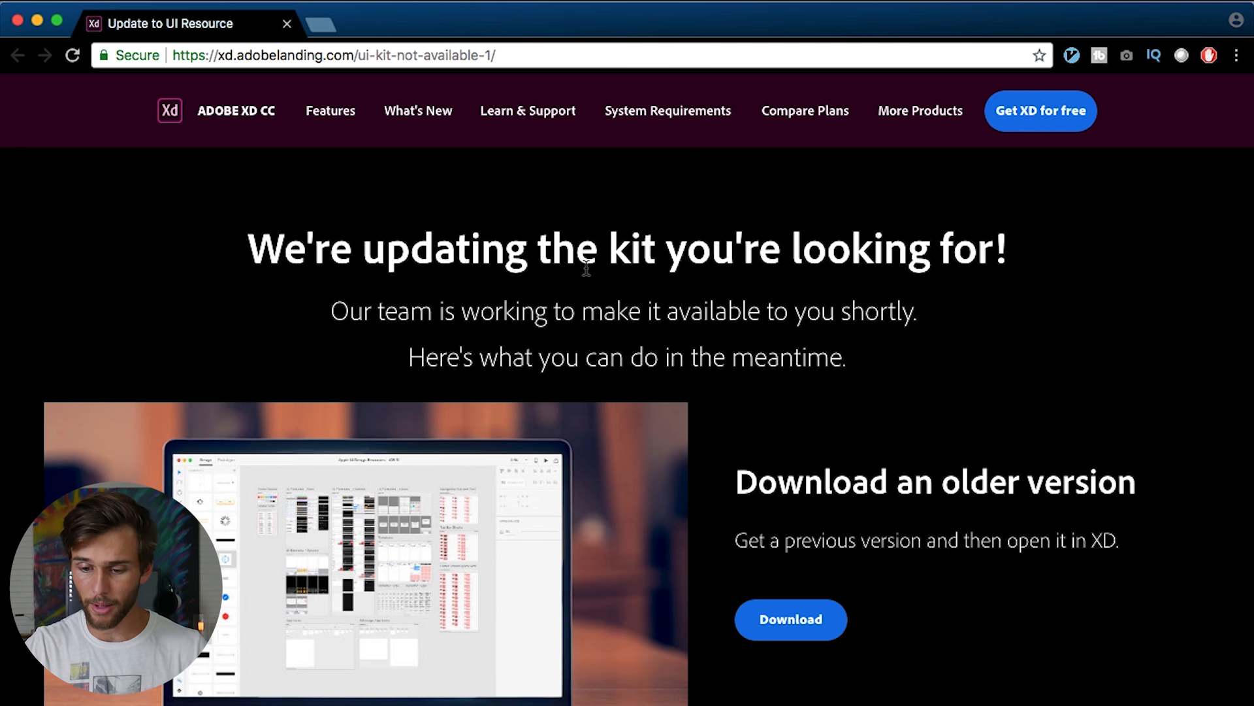
pyautogui.click(765, 618)
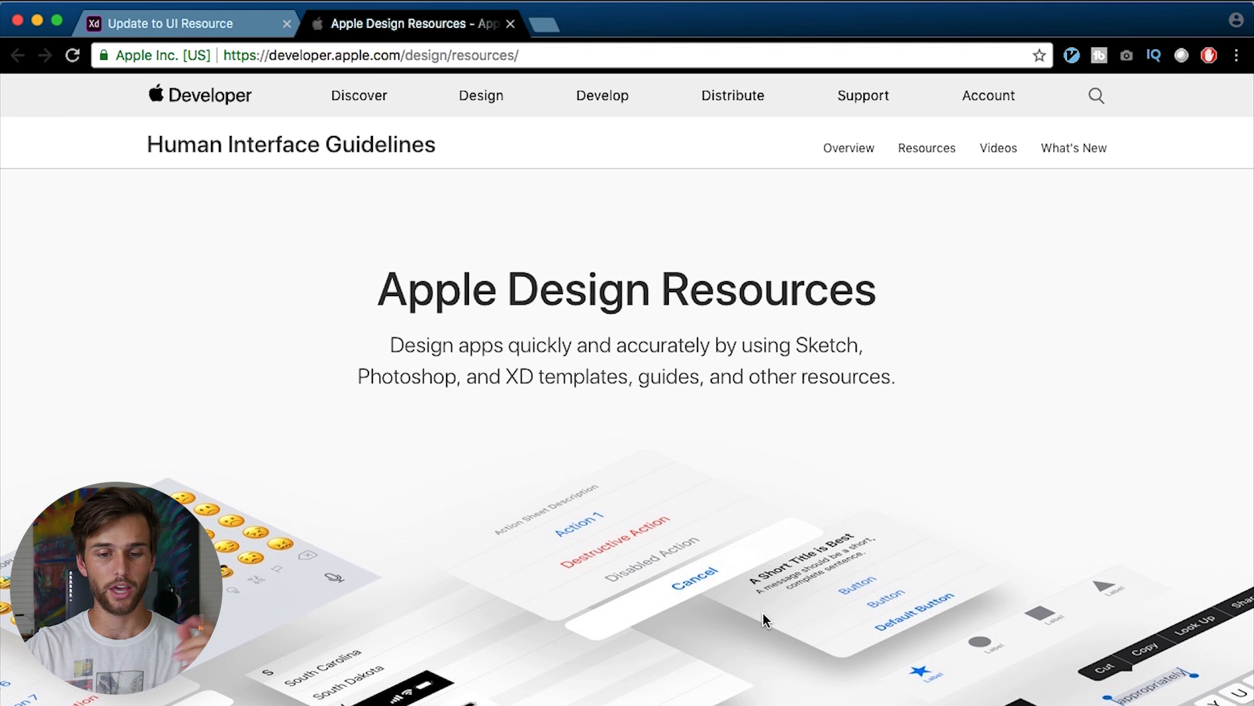
pyautogui.scroll(-15, 763, 612)
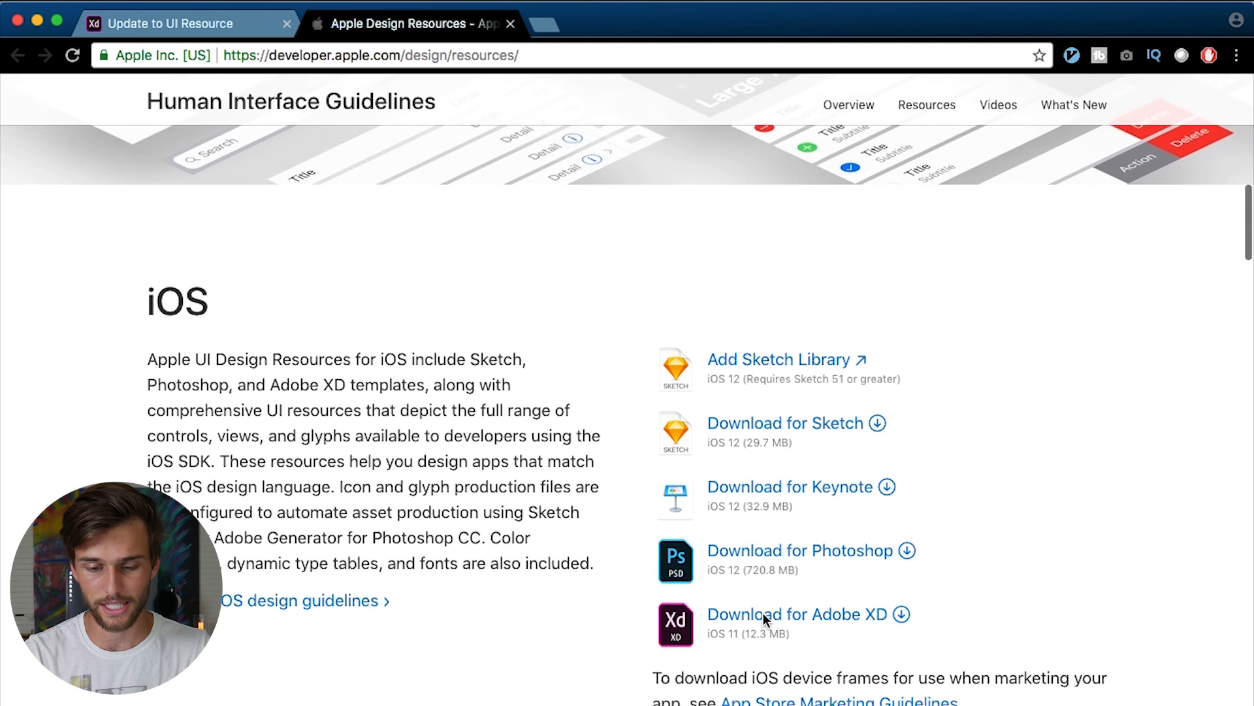
pyautogui.scroll(-3, 763, 612)
pyautogui.click(768, 406)
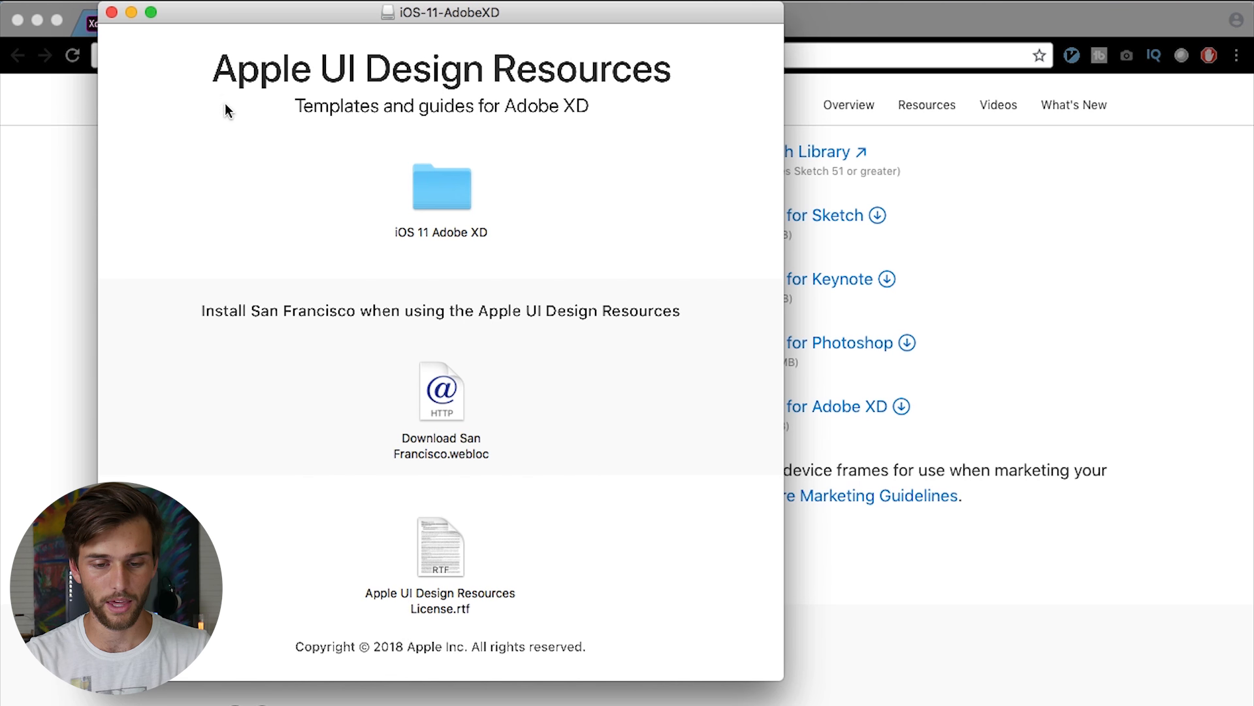
# Step: Open the UIElements+DesignTemplates+Guides file from the UI Elements folder of the downloaded iOS 11 Adobe XD kit
pyautogui.doubleClick(428, 192)
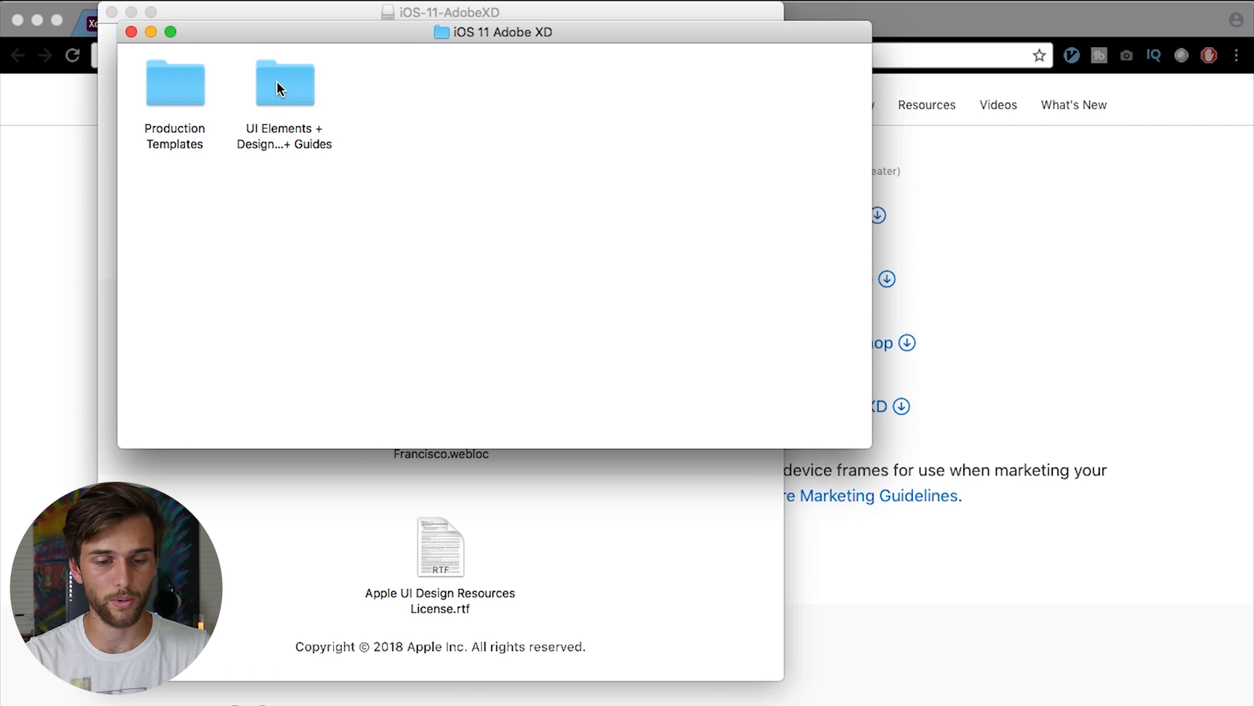
pyautogui.doubleClick(279, 88)
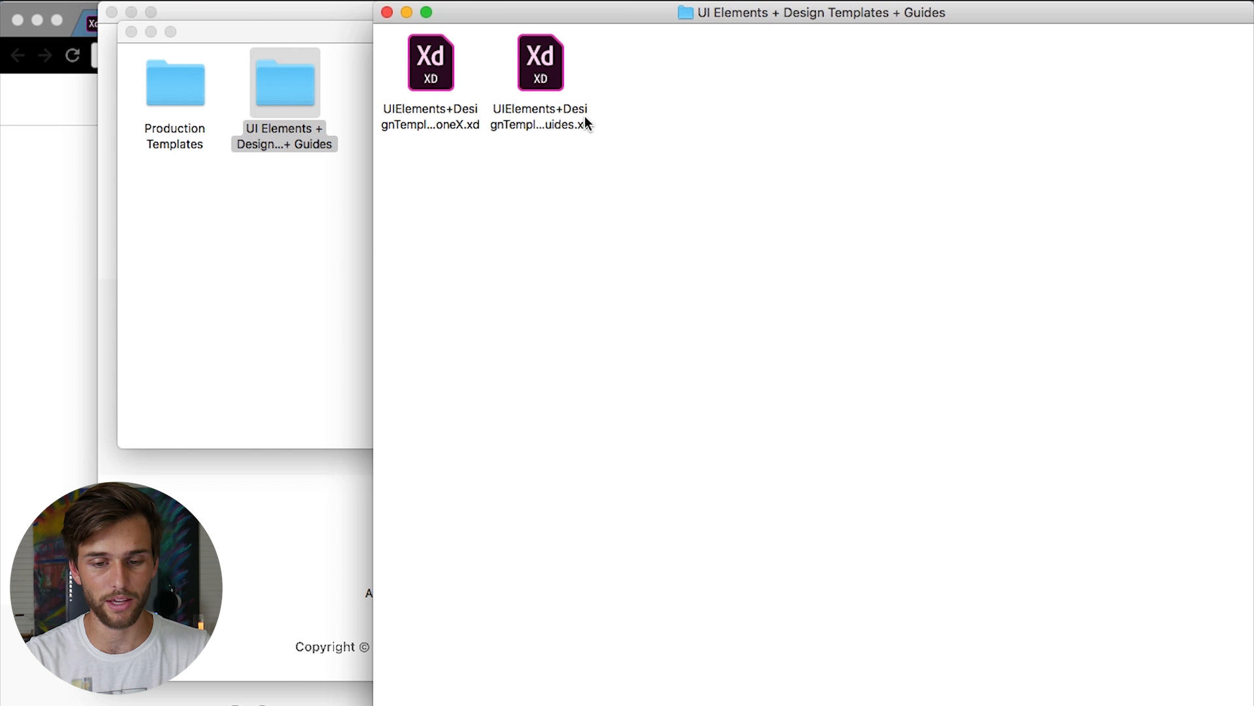
pyautogui.click(448, 126)
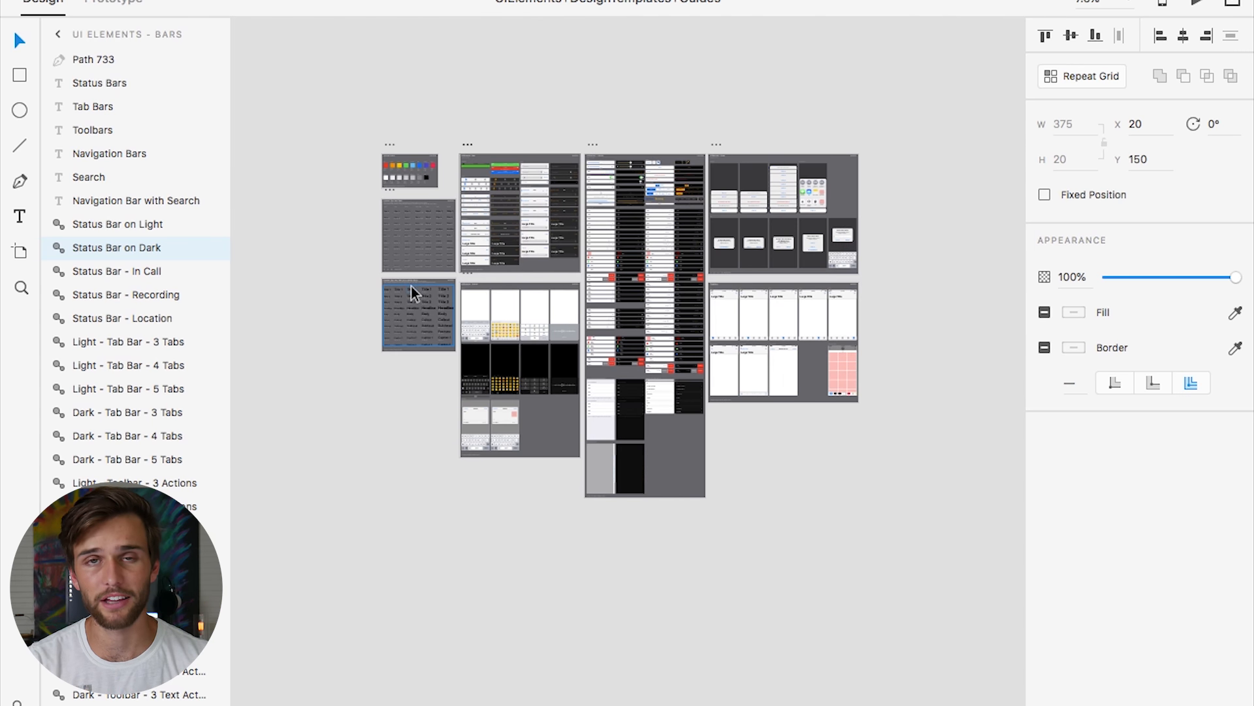
# Step: Examine the UI kit's artboards for system elements, bars, controls and templates
pyautogui.scroll(10, 412, 292)
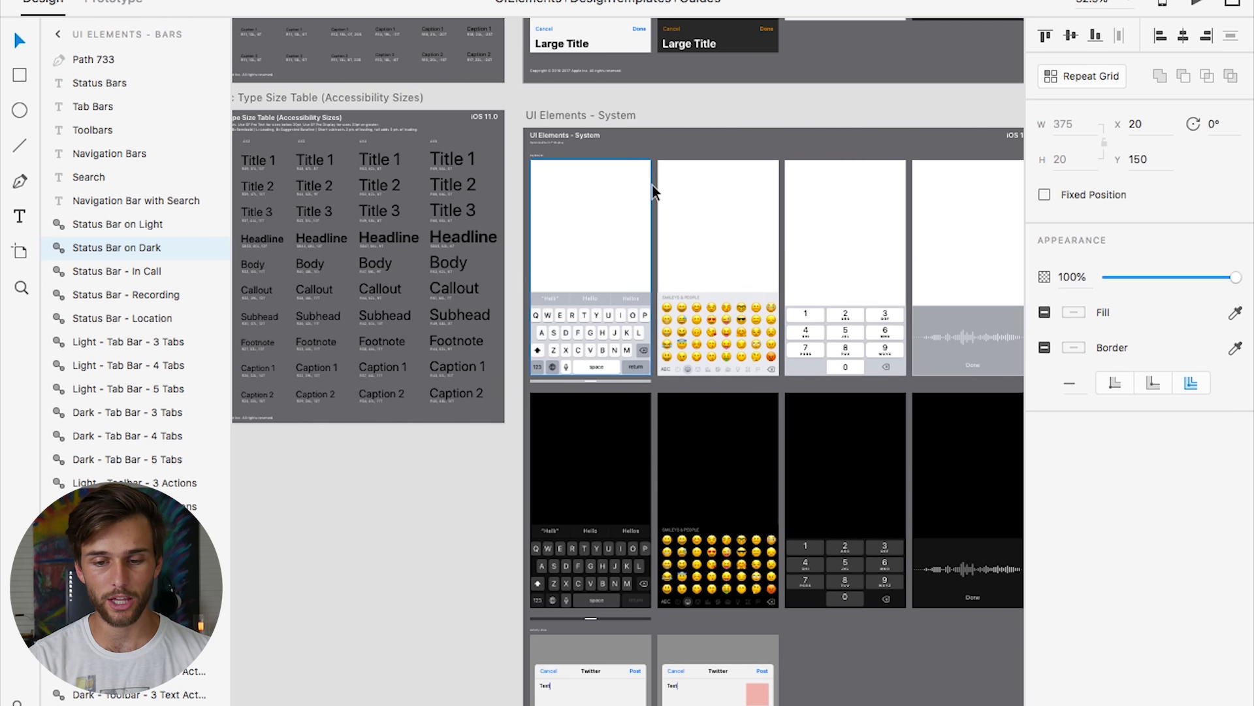
pyautogui.scroll(10, 841, 337)
pyautogui.hscroll(2, 719, 262)
pyautogui.scroll(5, 643, 208)
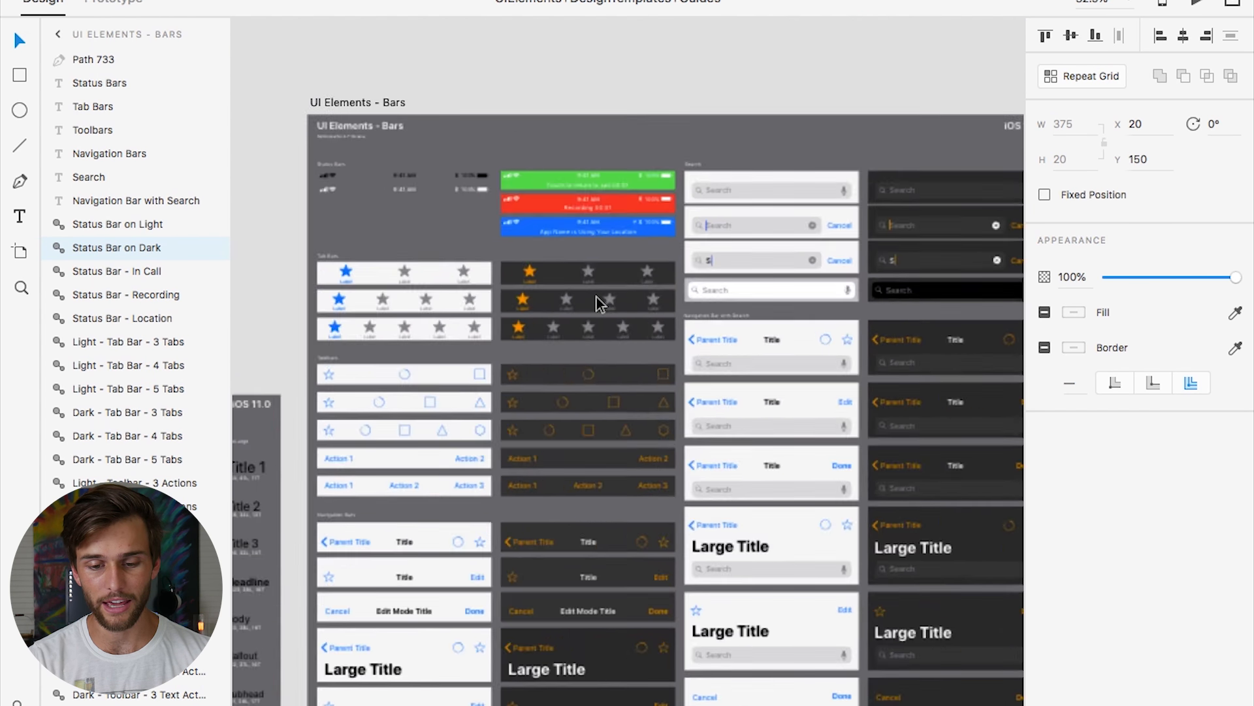
pyautogui.scroll(1, 597, 305)
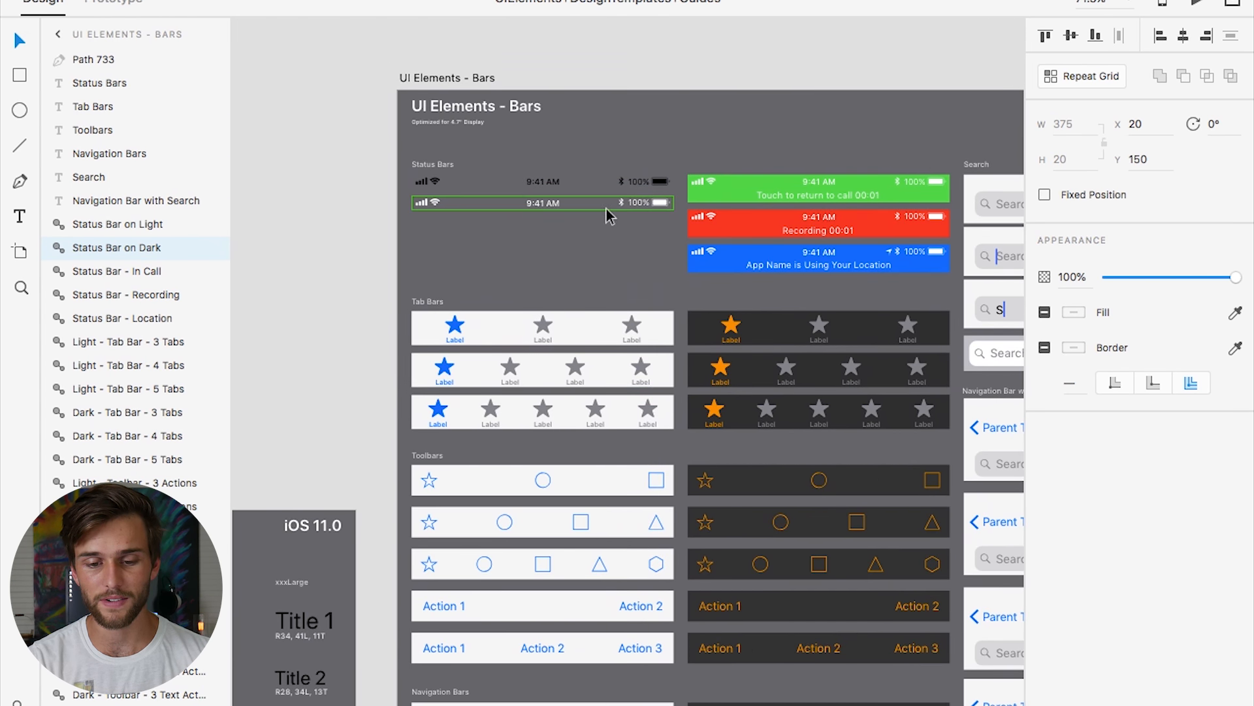
pyautogui.hscroll(6, 653, 306)
pyautogui.scroll(-1, 653, 307)
pyautogui.scroll(-8, 651, 305)
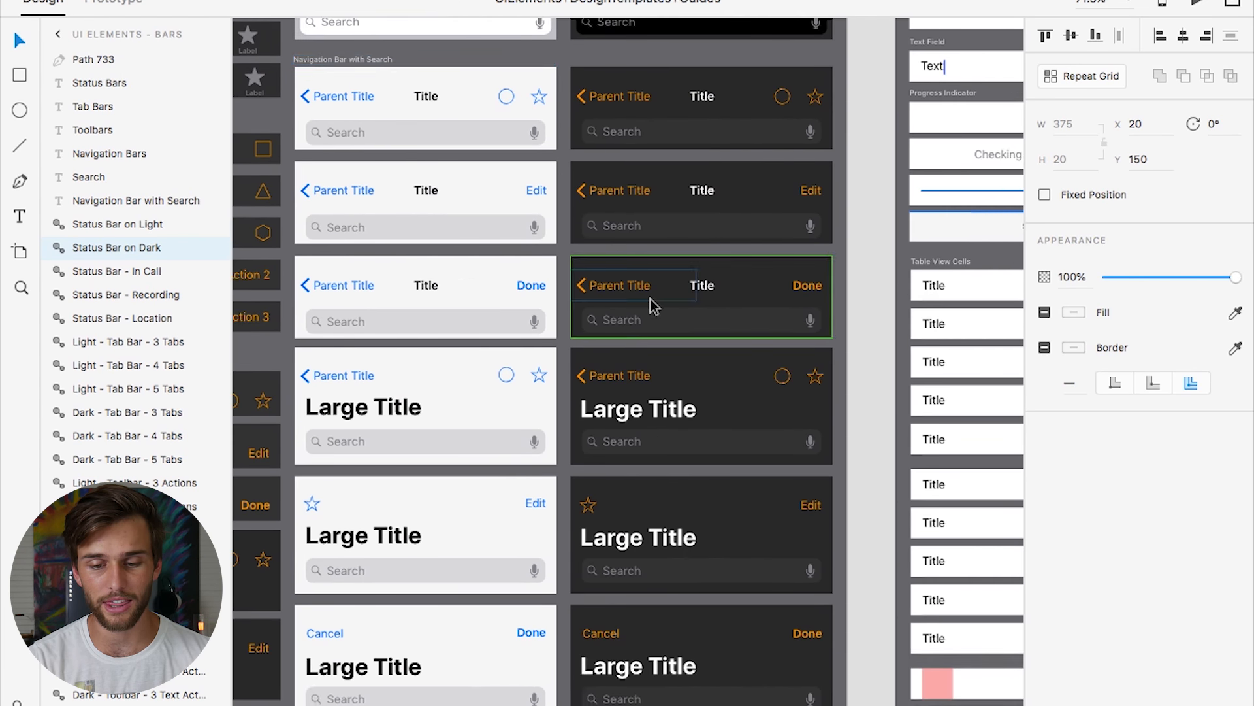
pyautogui.hscroll(4, 651, 305)
pyautogui.scroll(-2, 652, 305)
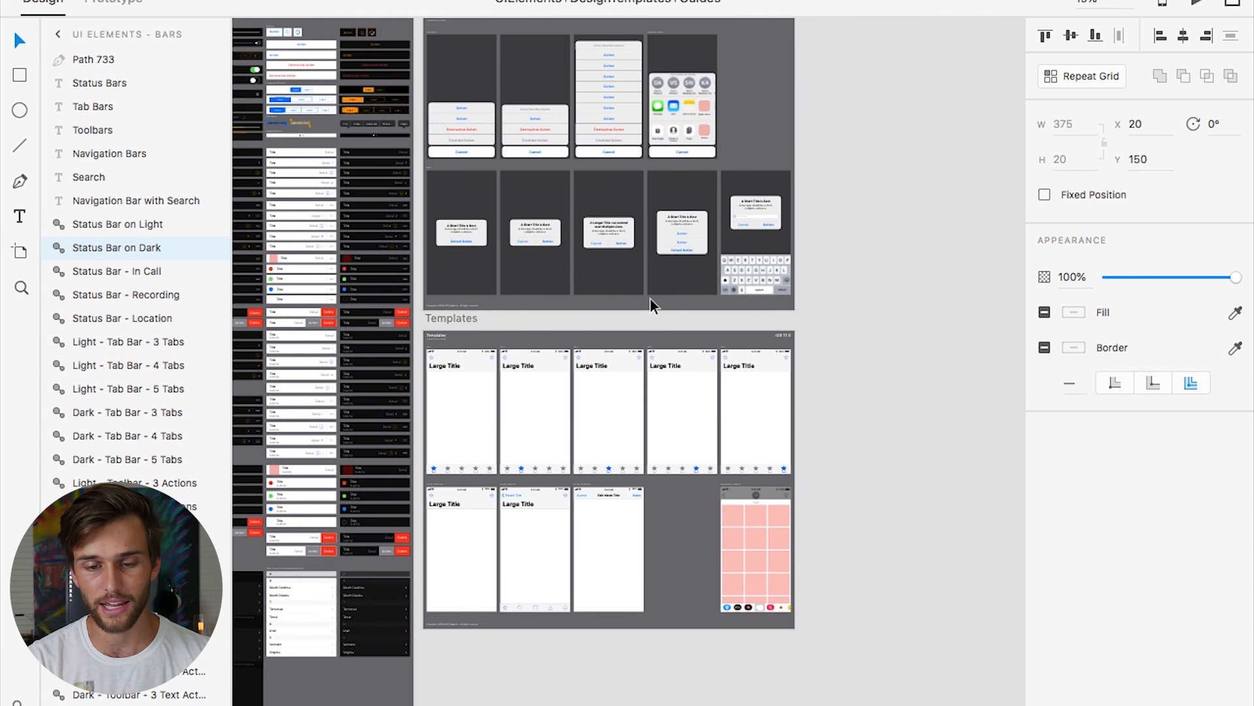
# Step: Paste the UI kit's Status Bar on Dark onto the iPhone 6/7/8 artboard in the new document, positioned at X 0, Y 0
pyautogui.hscroll(-10, 651, 304)
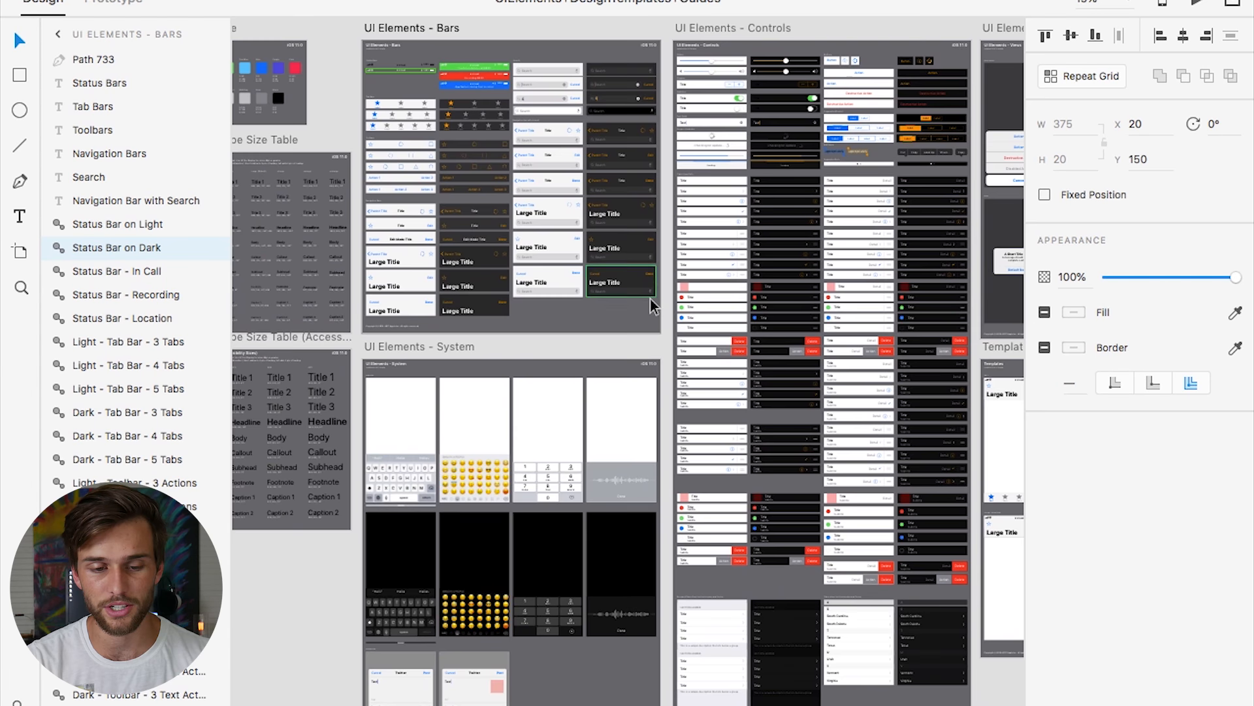
pyautogui.scroll(4, 651, 305)
pyautogui.scroll(6, 650, 297)
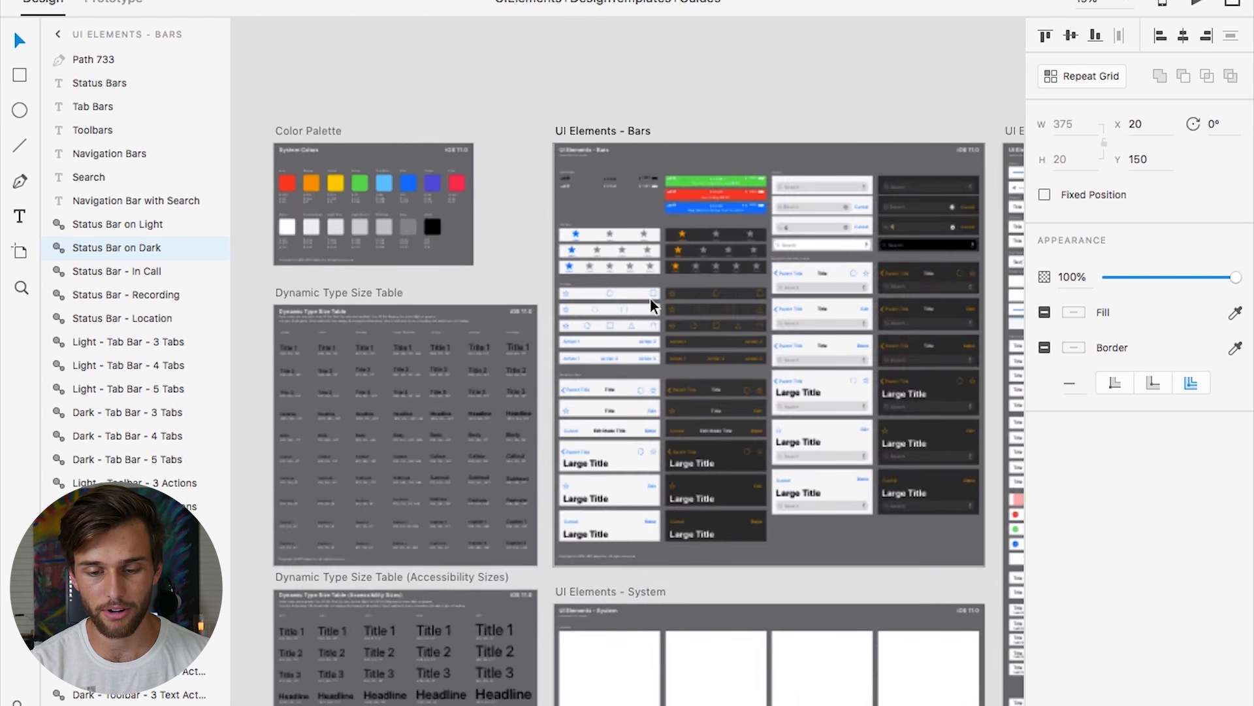
pyautogui.scroll(3, 649, 297)
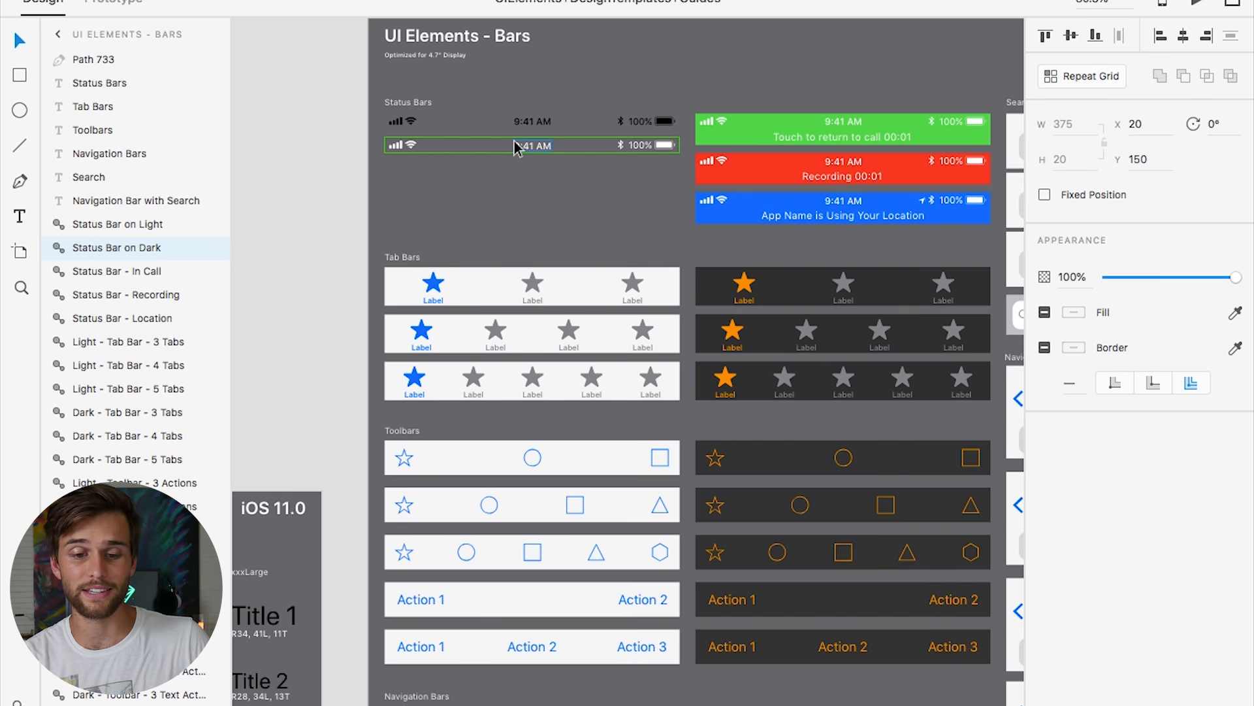
pyautogui.hotkey('ctrl', 'Left')
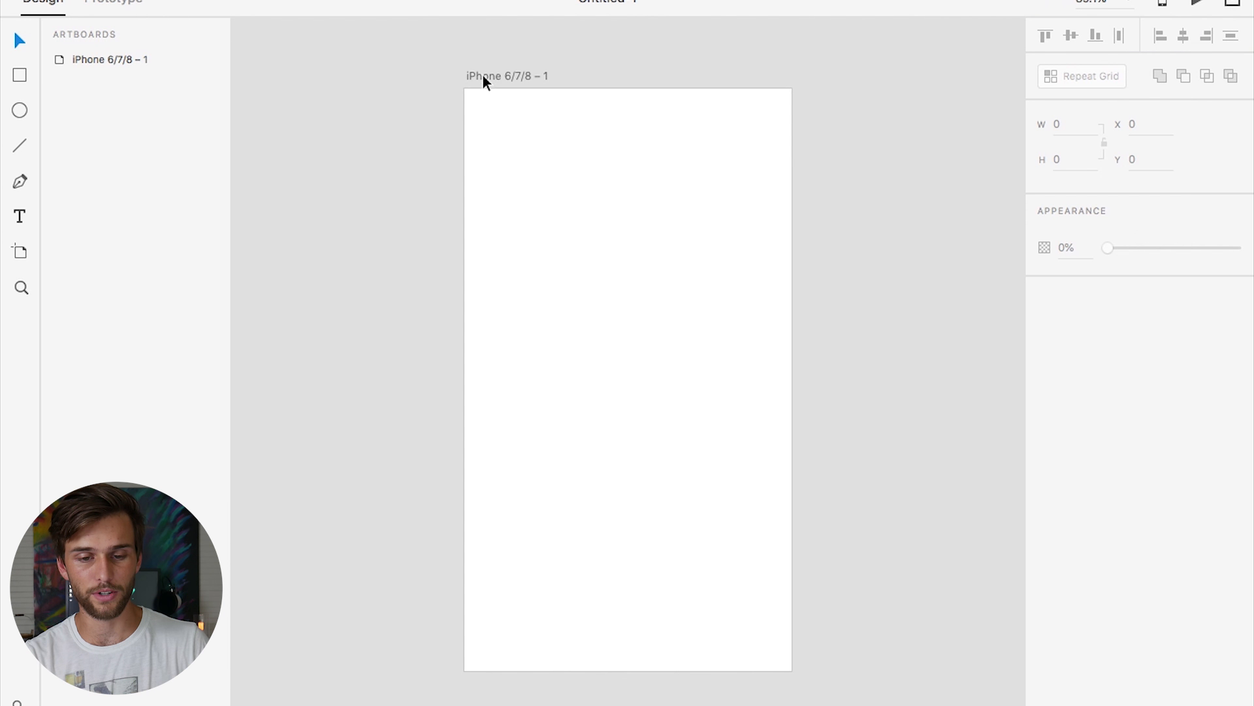
pyautogui.click(486, 76)
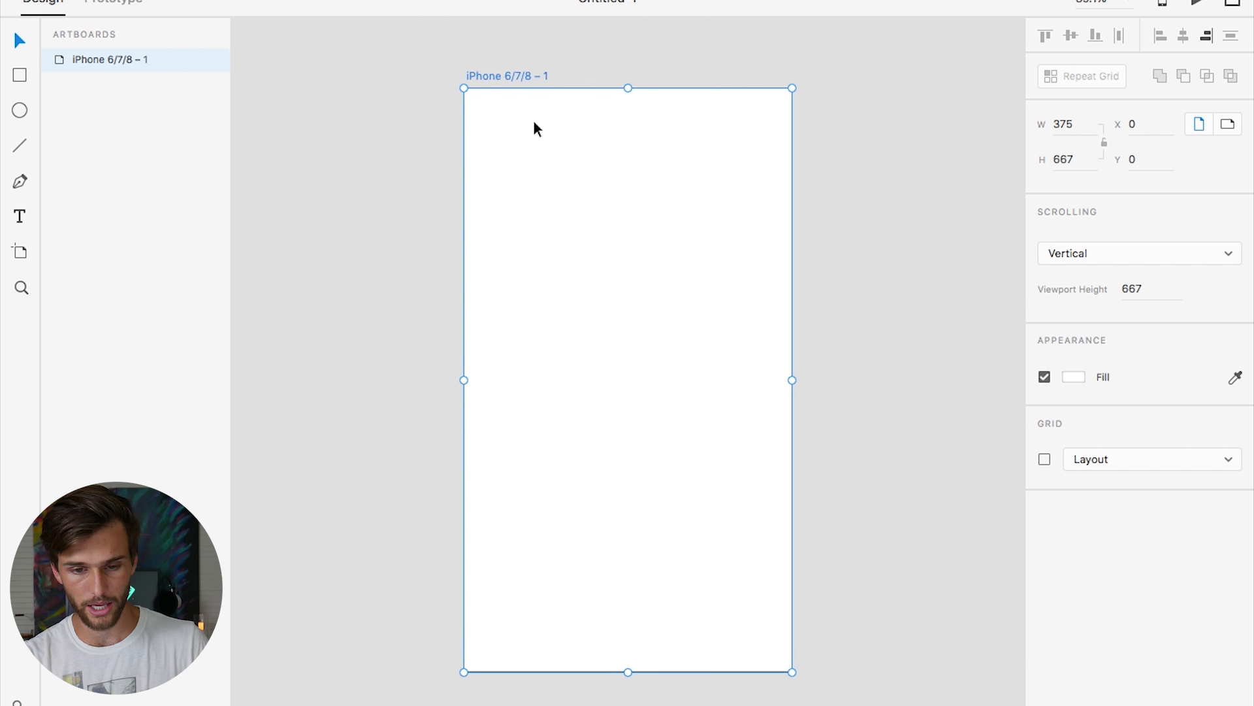
pyautogui.press('super+v')
pyautogui.moveTo(642, 234); pyautogui.dragTo(625, 89)
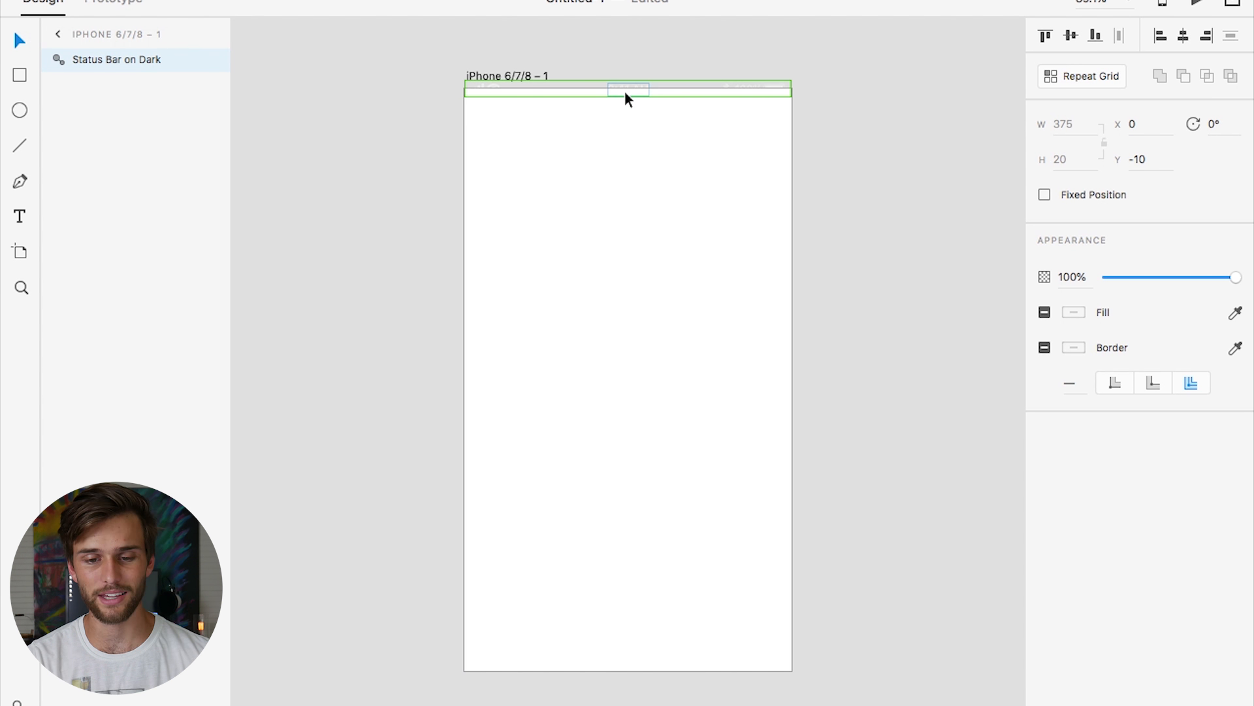
pyautogui.moveTo(626, 92); pyautogui.dragTo(626, 108)
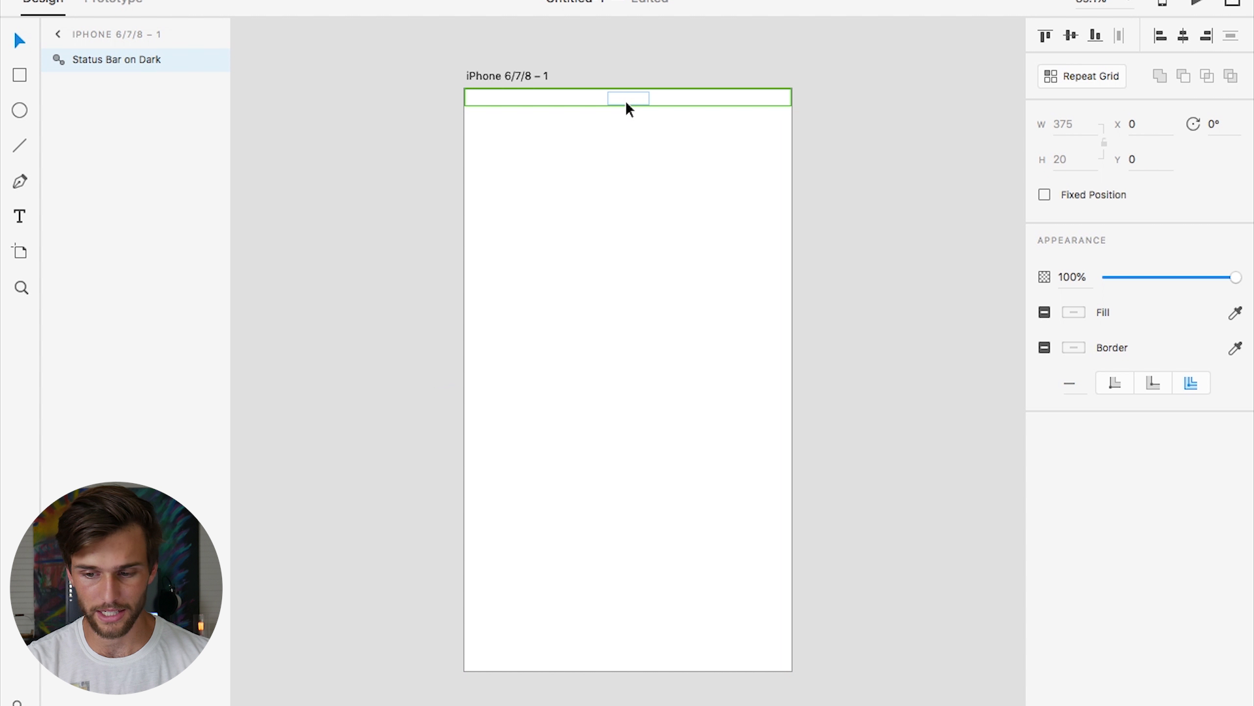
# Step: Set the iPhone artboard's fill to the solid grey #A5A5A5
pyautogui.click(488, 74)
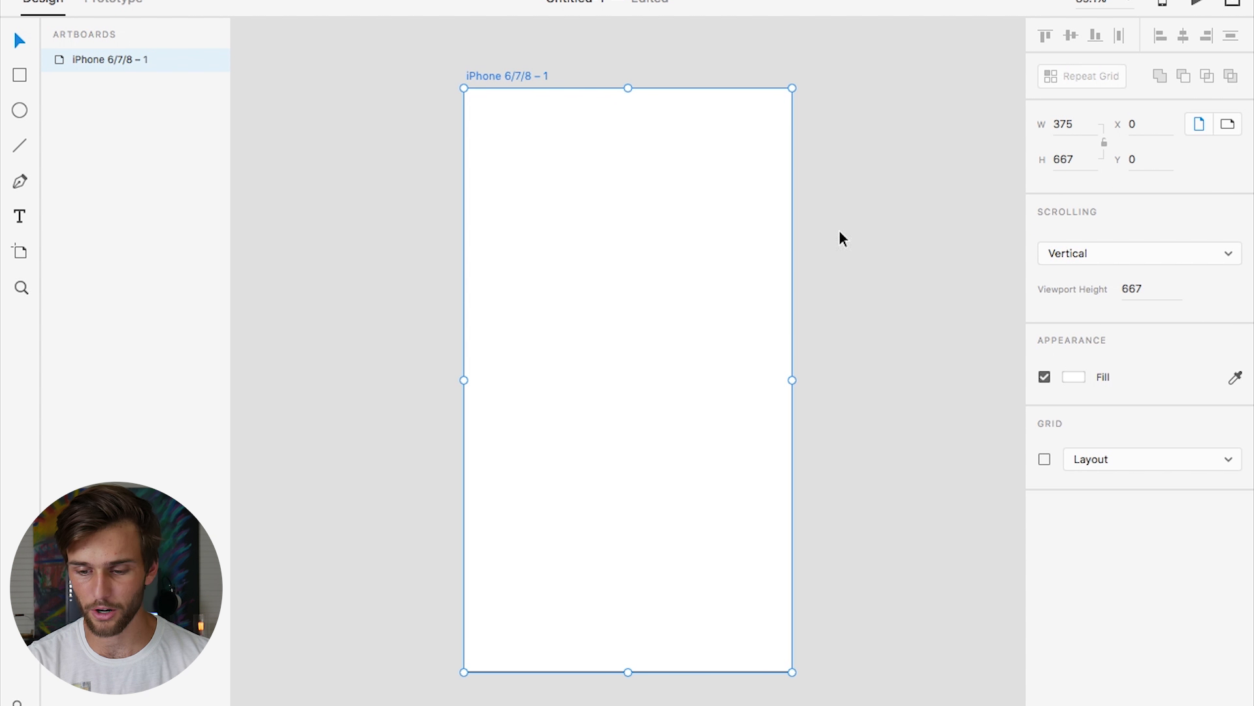
pyautogui.click(1079, 382)
pyautogui.moveTo(869, 310)
pyautogui.mouseDown()
pyautogui.moveTo(842, 317)
pyautogui.moveTo(826, 345)
pyautogui.moveTo(825, 332)
pyautogui.mouseUp()
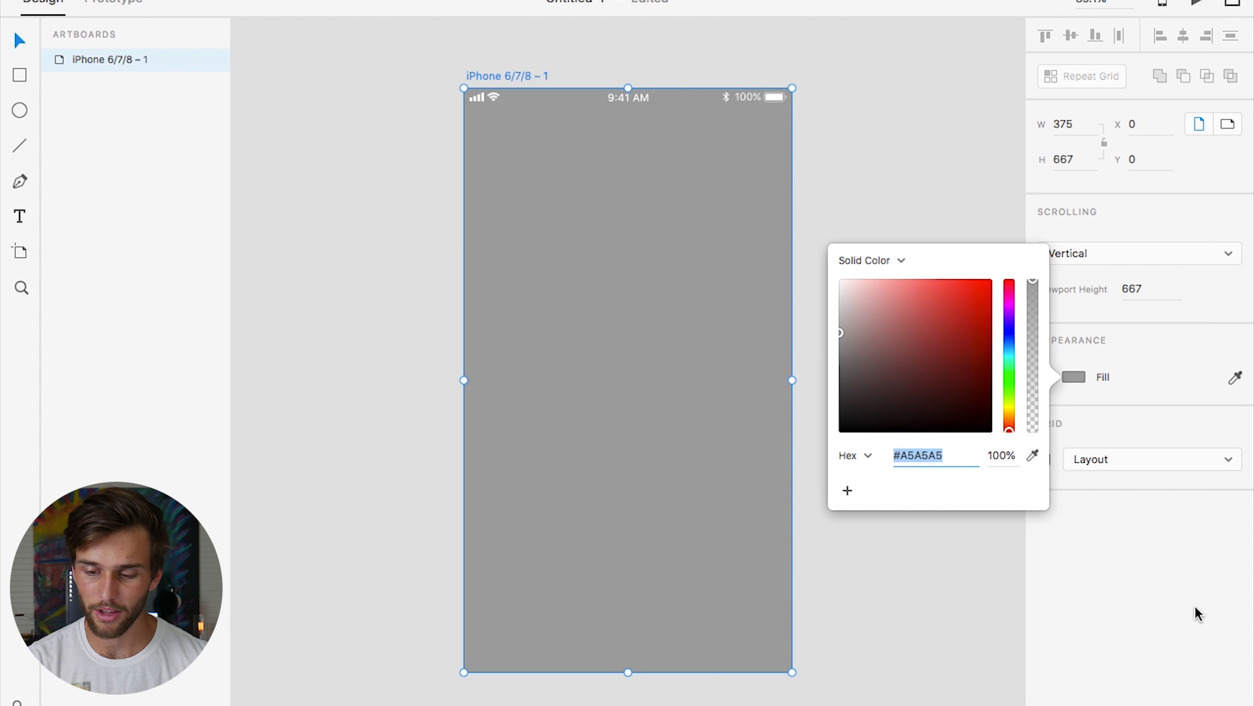
pyautogui.click(1115, 611)
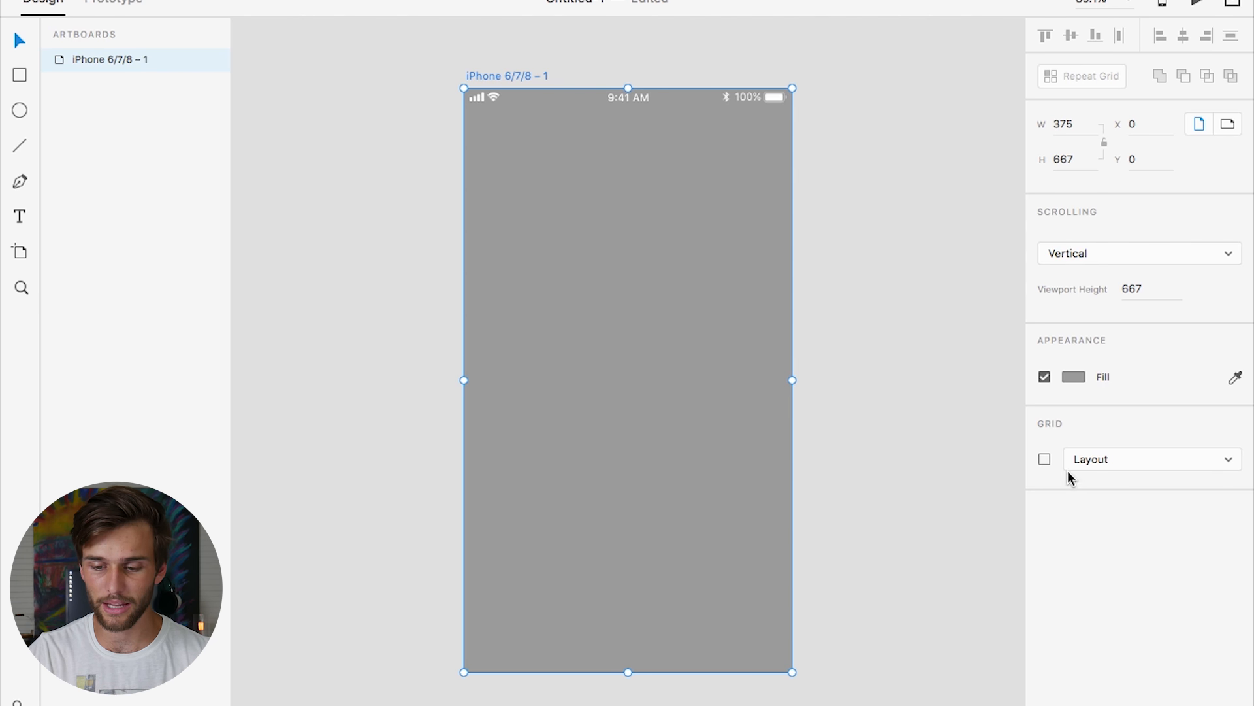
# Step: Show the artboard's grid and compare the Layout and Square grid types
pyautogui.click(1044, 459)
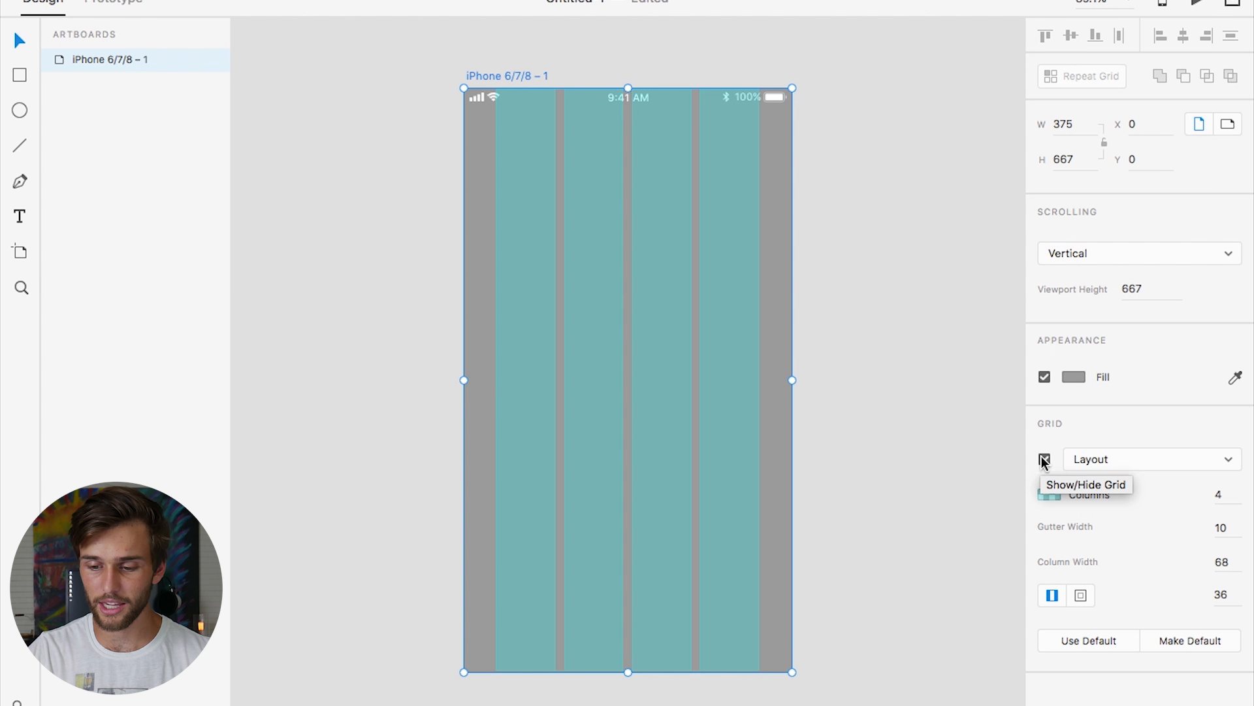
pyautogui.click(1081, 459)
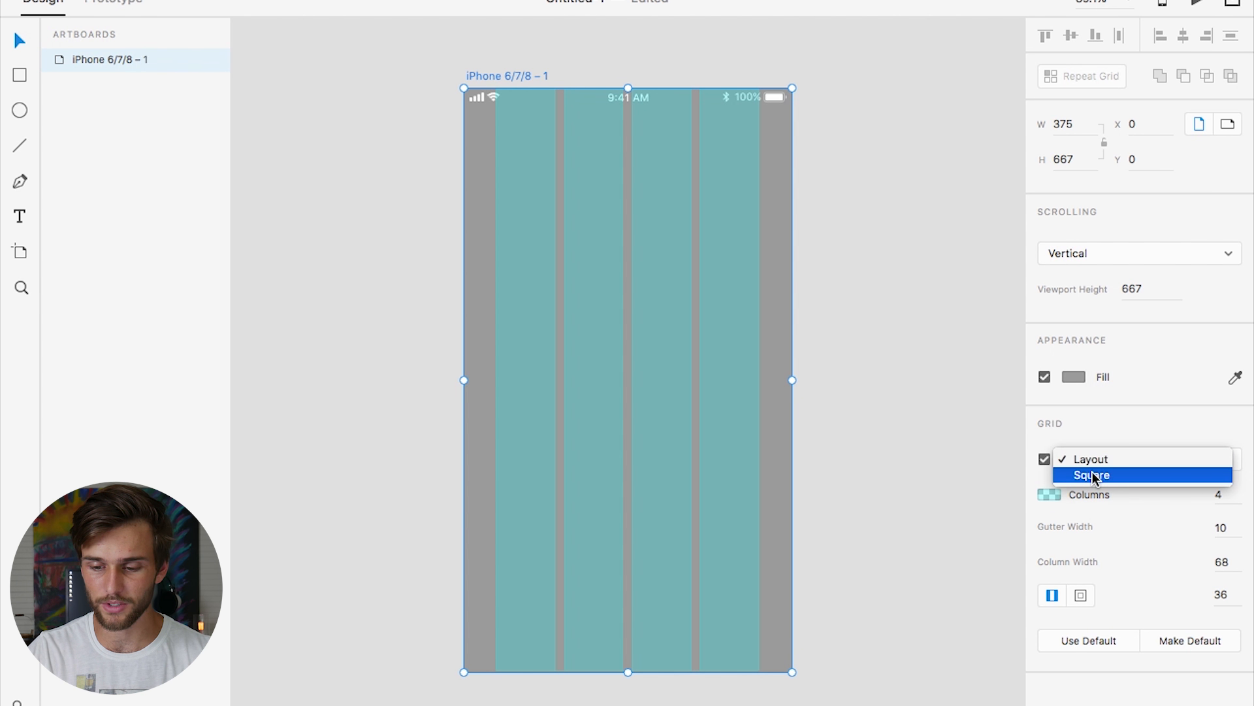
pyautogui.click(1092, 476)
pyautogui.click(1098, 465)
pyautogui.click(1083, 446)
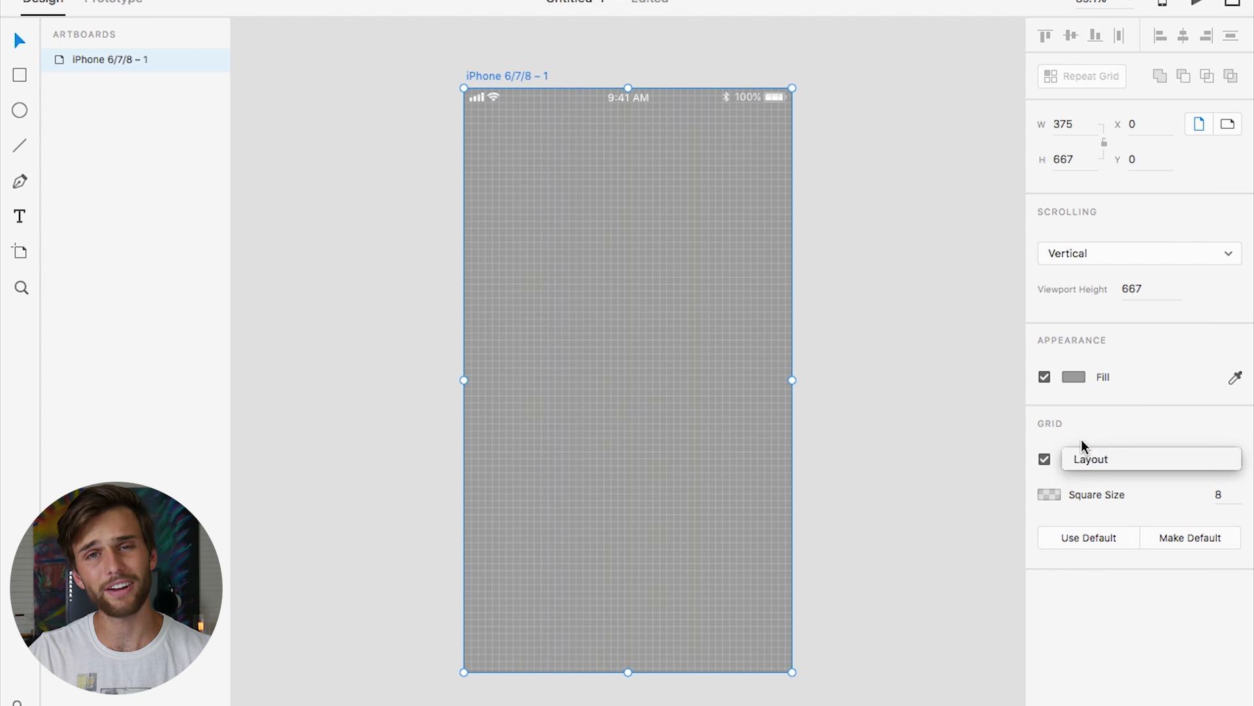
pyautogui.click(1091, 461)
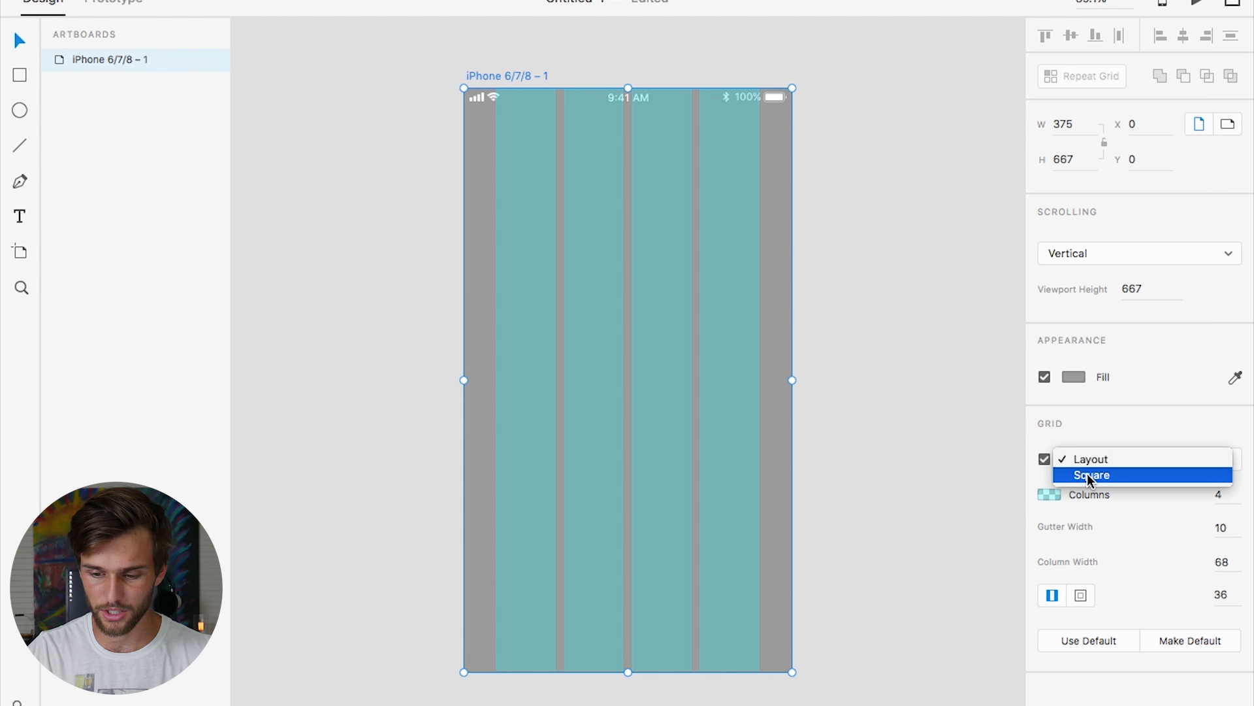
# Step: Set the artboard's grid to Square with a square size of 15, and hide the grid
pyautogui.click(1089, 476)
pyautogui.click(1219, 497)
pyautogui.write('15')
pyautogui.press('Return')
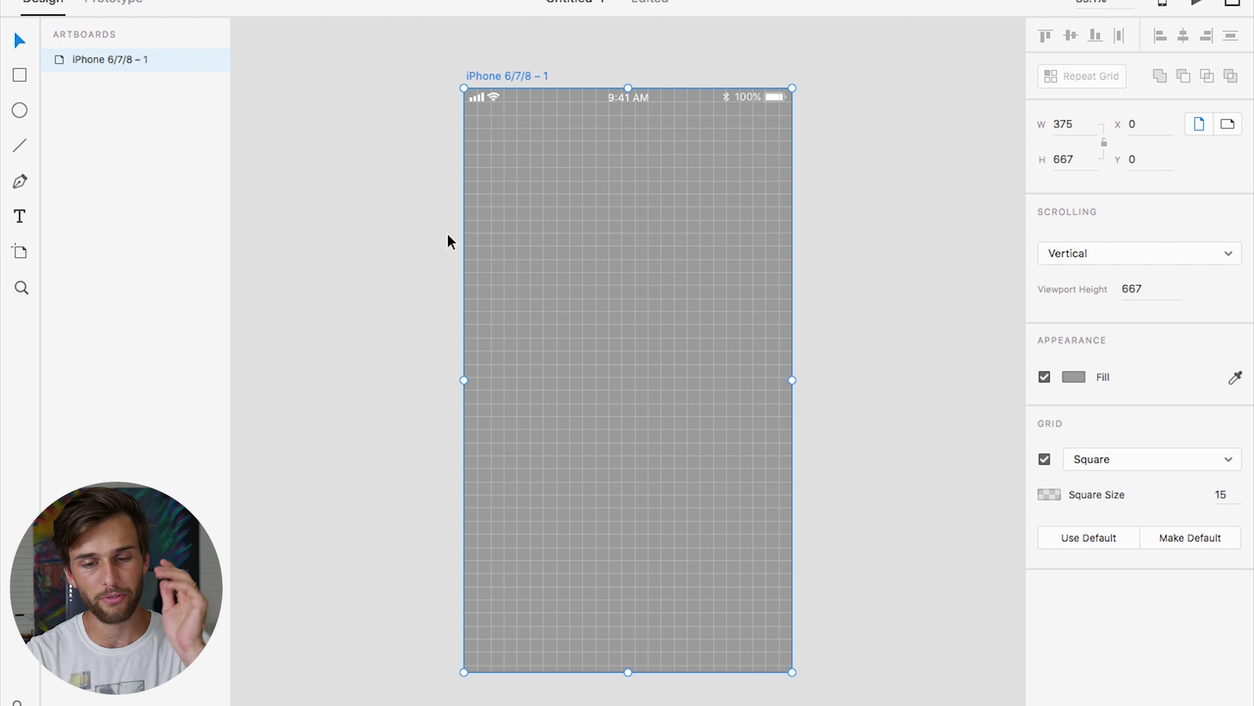
pyautogui.click(1045, 460)
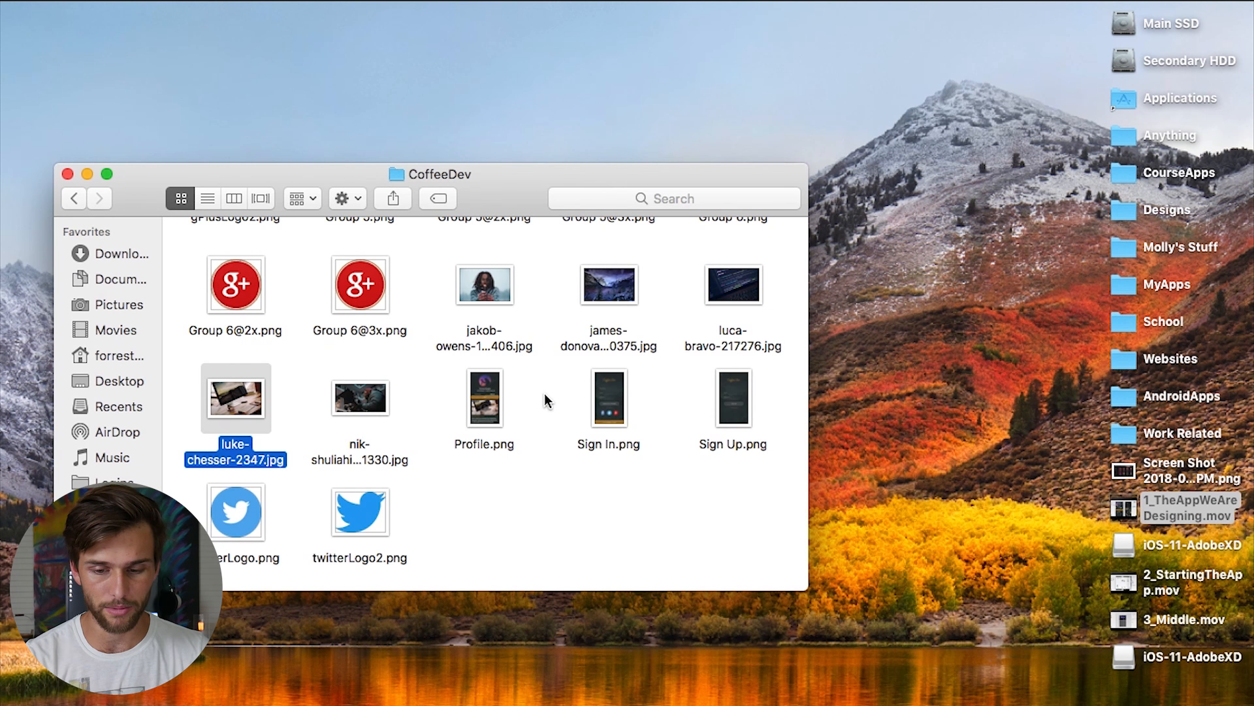
# Step: Place luca-bravo-217276.jpg from the CoffeeDev folder on the artboard and scale it down to about 468 x 312 near the upper edge
pyautogui.scroll(2, 546, 400)
pyautogui.moveTo(733, 356); pyautogui.dragTo(599, 132)
pyautogui.scroll(-10, 598, 201)
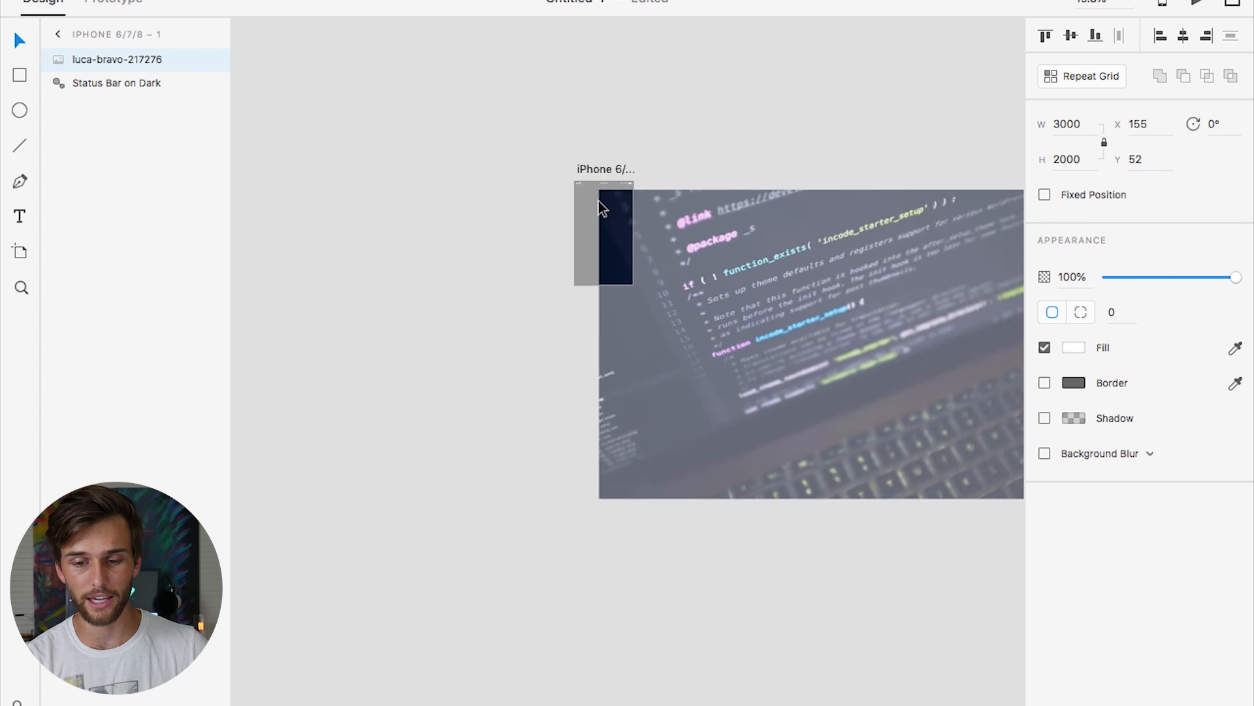
pyautogui.moveTo(735, 225); pyautogui.dragTo(611, 220)
pyautogui.moveTo(472, 190); pyautogui.dragTo(684, 312)
pyautogui.moveTo(706, 353); pyautogui.dragTo(605, 206)
pyautogui.scroll(5, 605, 206)
pyautogui.scroll(3, 605, 207)
pyautogui.scroll(3, 599, 190)
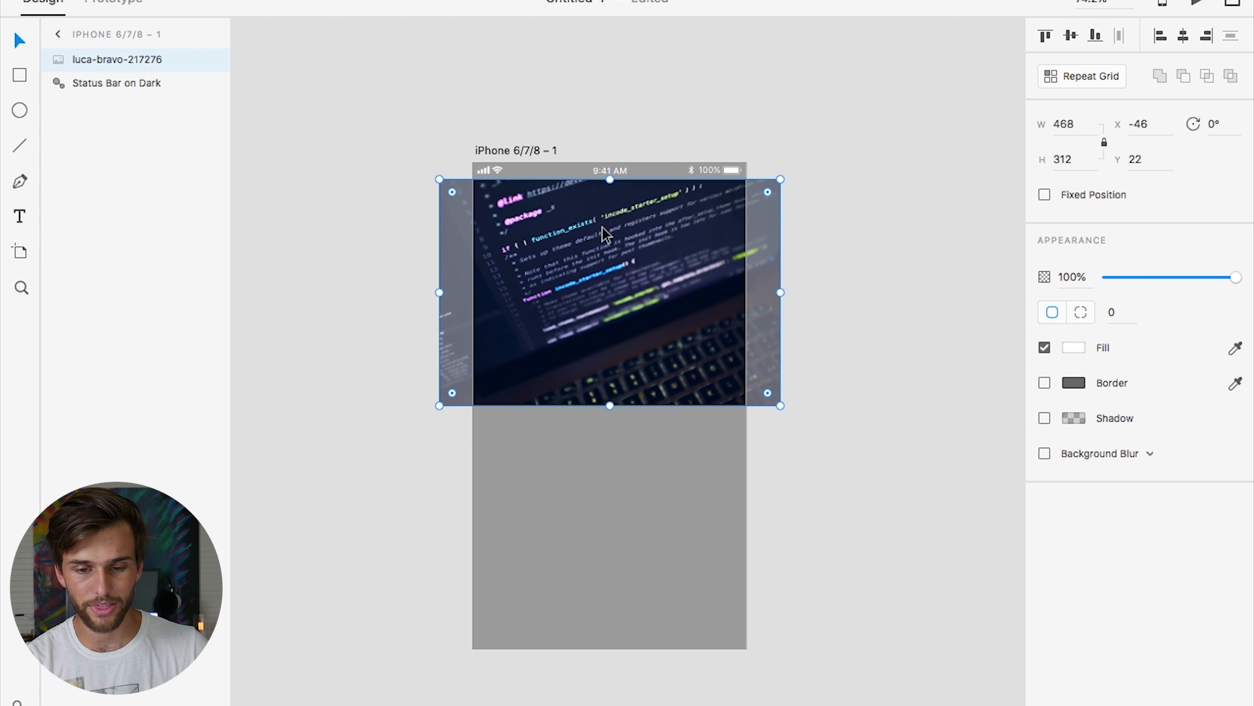
# Step: Align the code image with the artboard's upper edge, resize it to 450 x 300, and centre it horizontally
pyautogui.moveTo(617, 238); pyautogui.dragTo(617, 226)
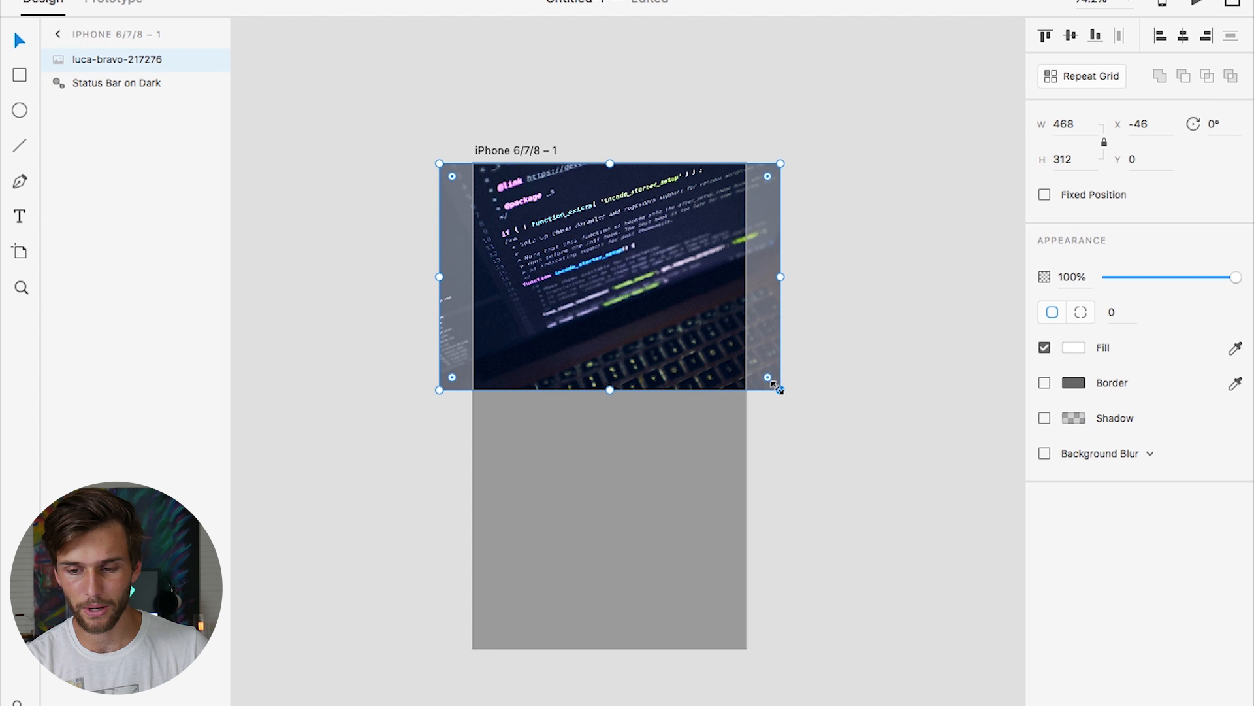
pyautogui.moveTo(781, 390); pyautogui.dragTo(767, 385)
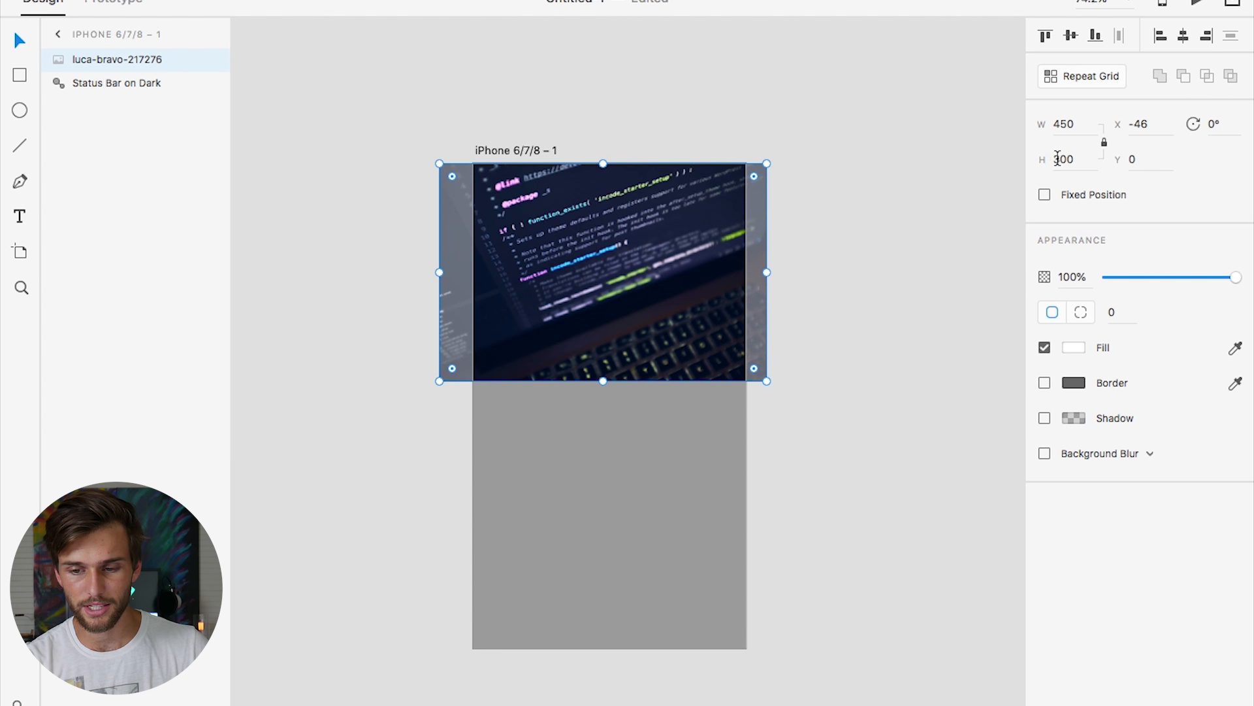
pyautogui.moveTo(575, 235); pyautogui.dragTo(583, 236)
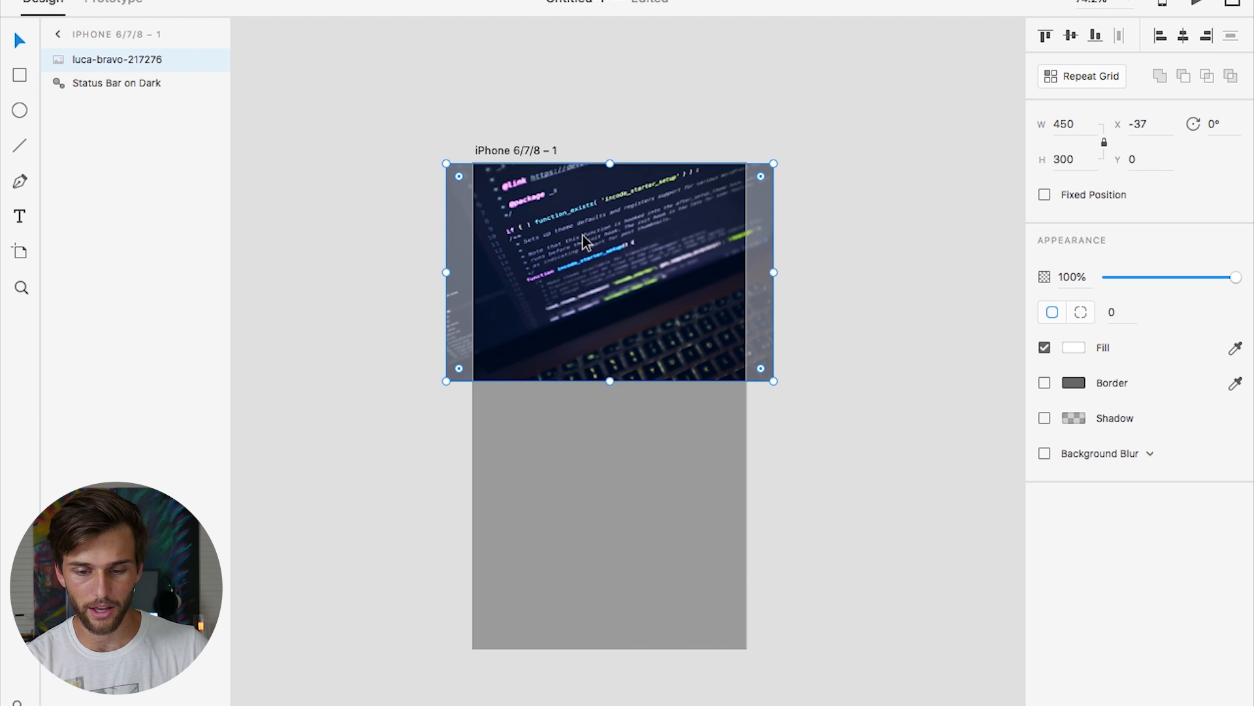
# Step: Move the Status Bar on Dark layer above the code image and activate the Ellipse tool
pyautogui.click(897, 282)
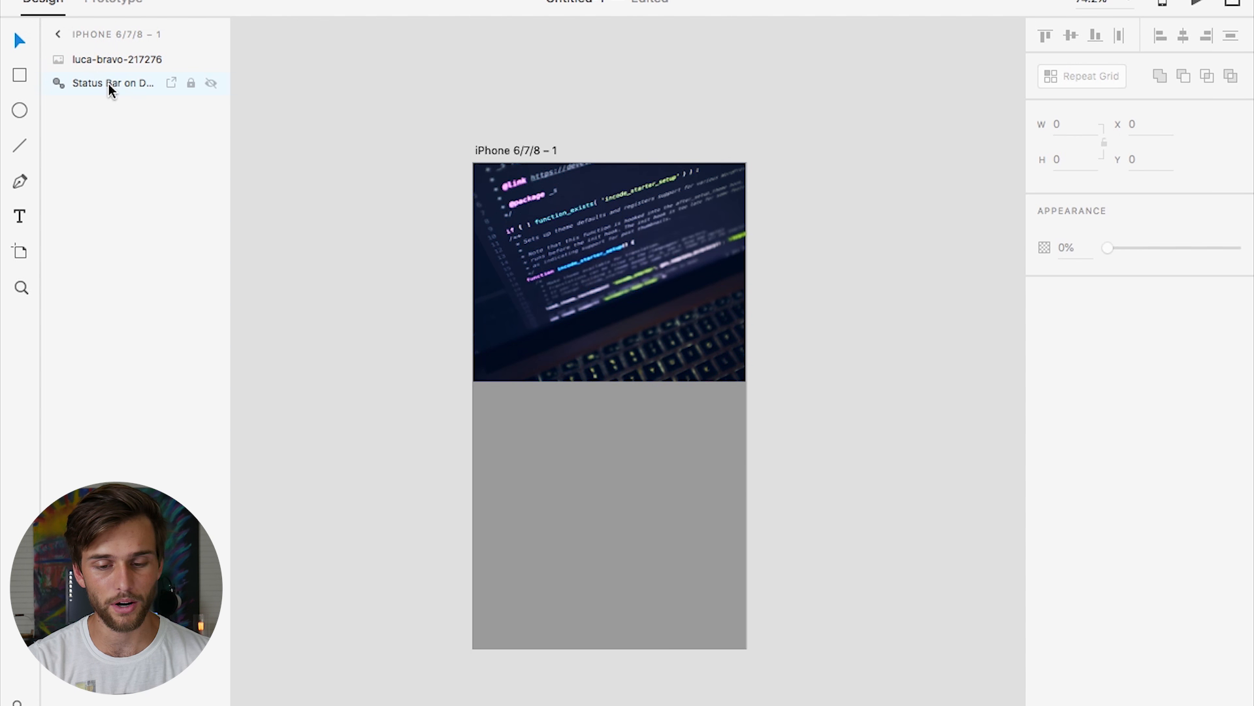
pyautogui.moveTo(105, 85); pyautogui.dragTo(103, 53)
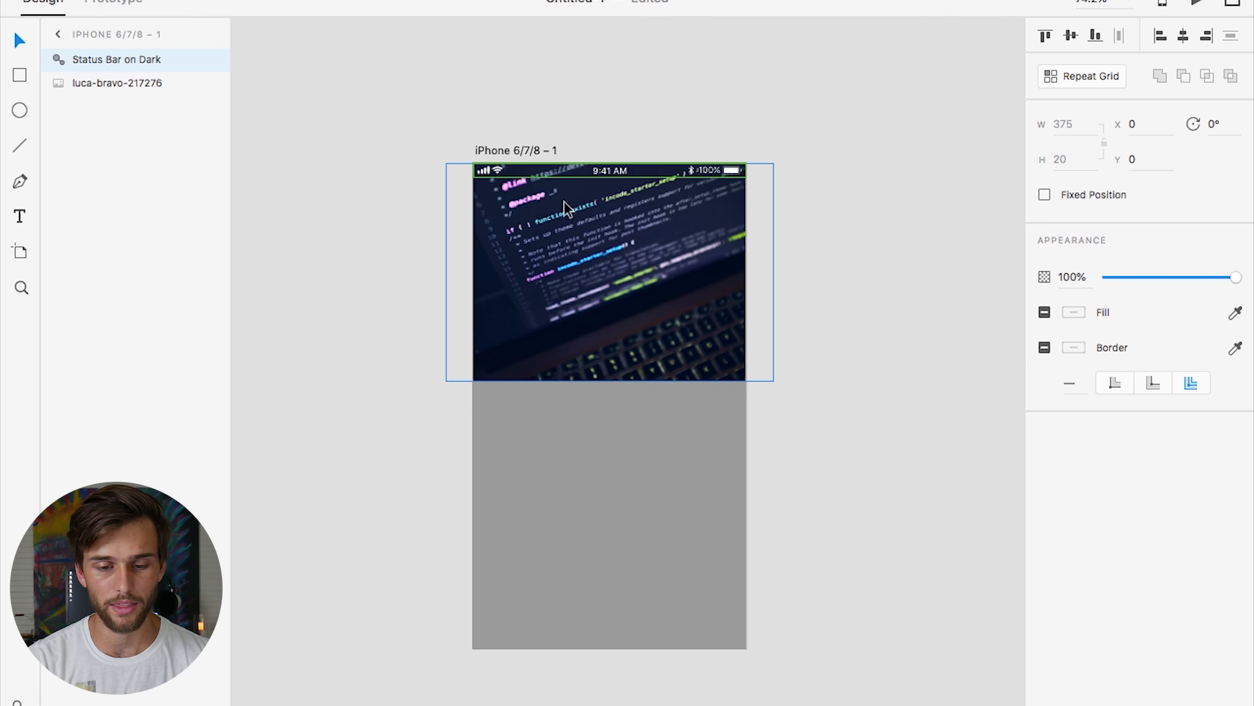
pyautogui.press('e')
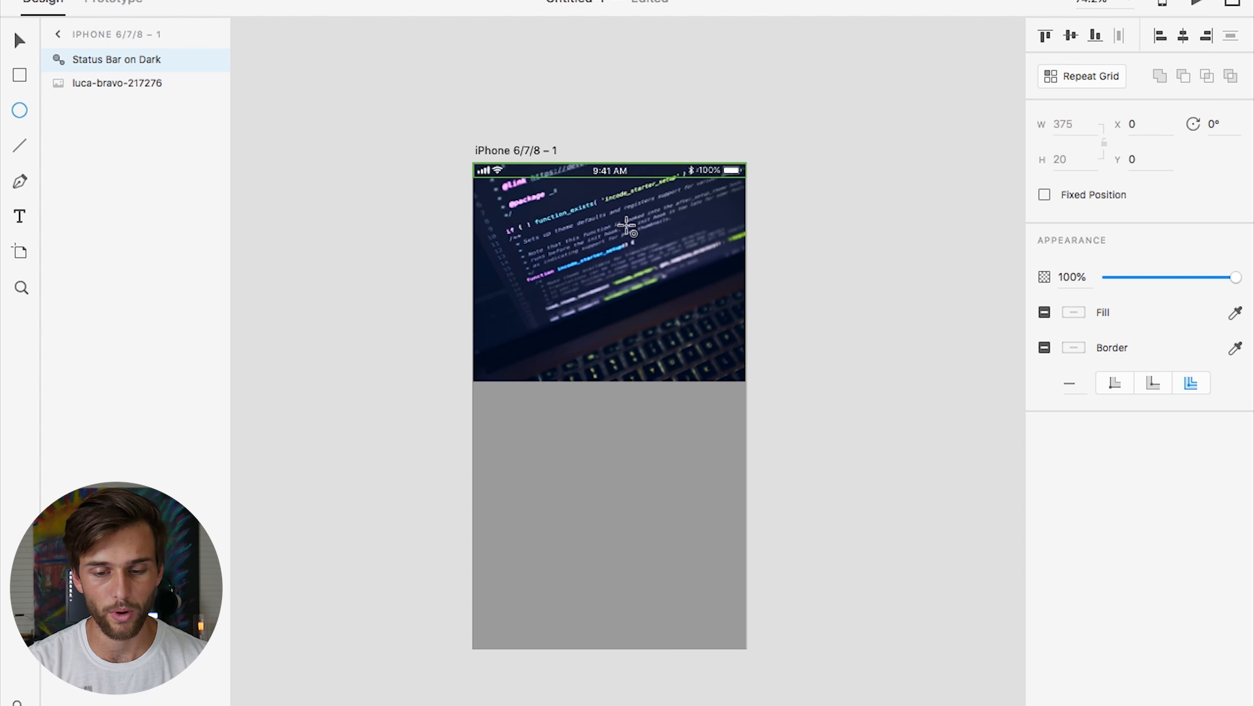
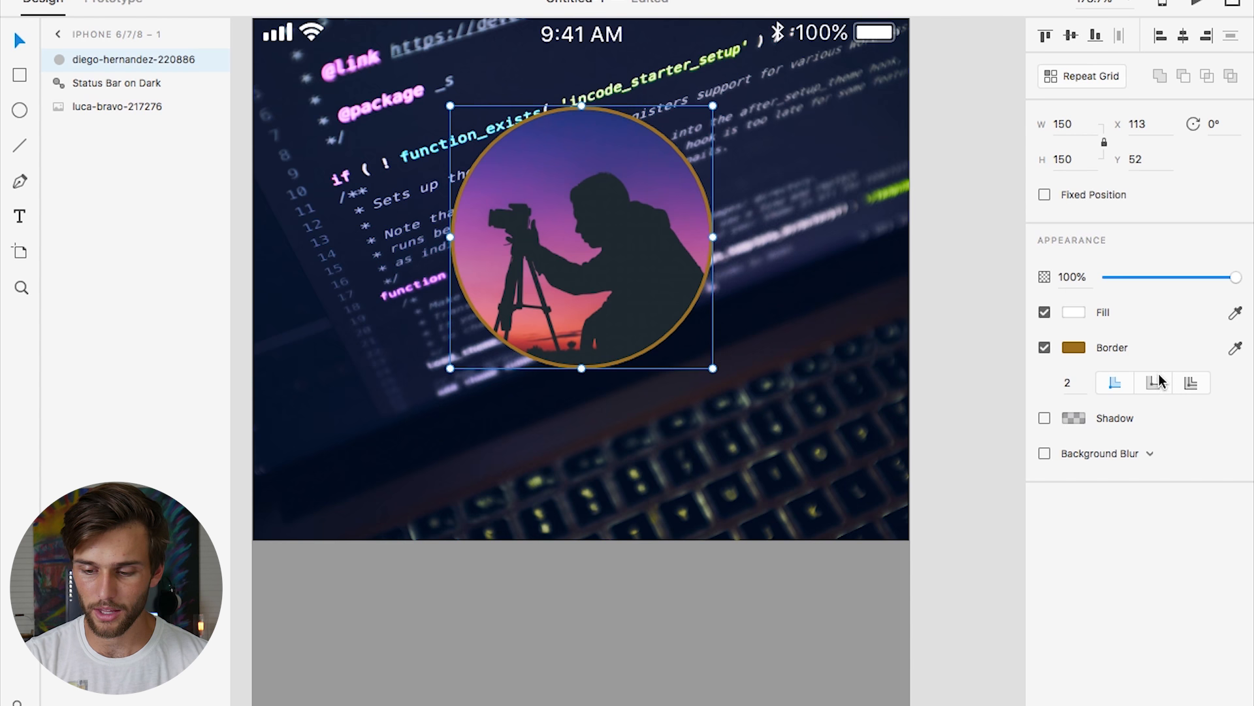
# Step: Set the circular profile photo's border to outer stroke and move the photo up to Y 35
pyautogui.click(1151, 383)
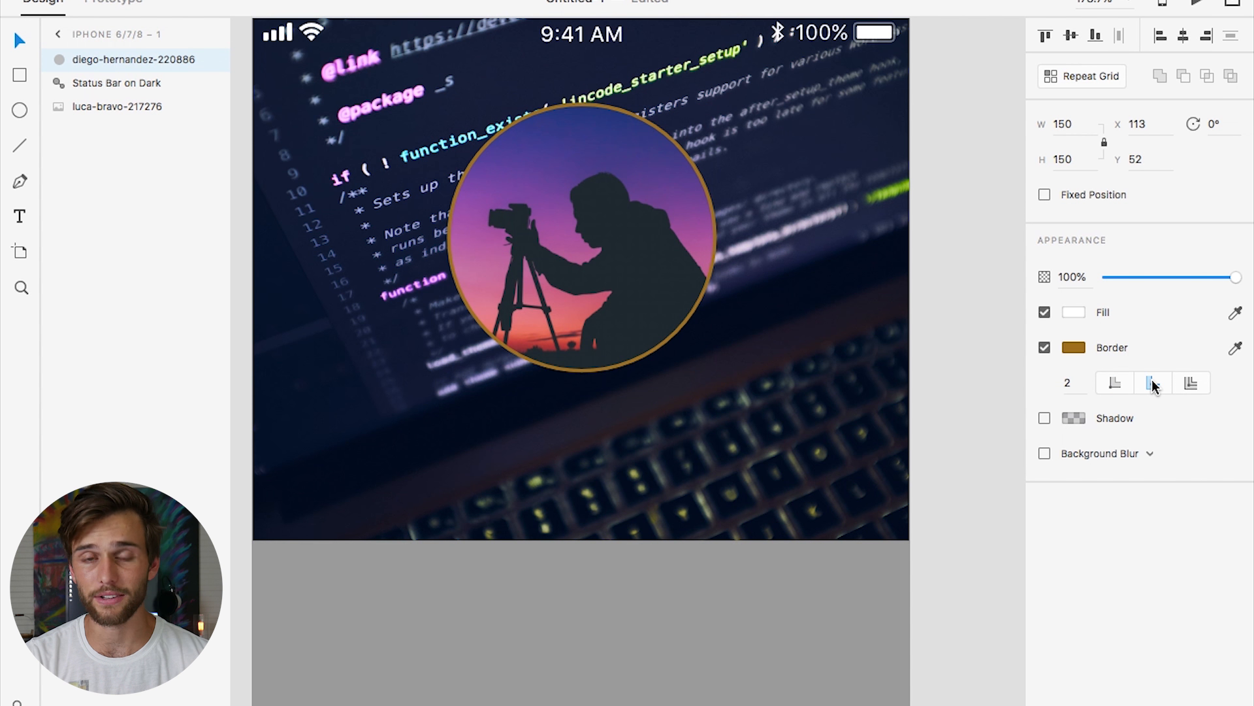
pyautogui.press('super+0')
pyautogui.moveTo(622, 261); pyautogui.dragTo(622, 252)
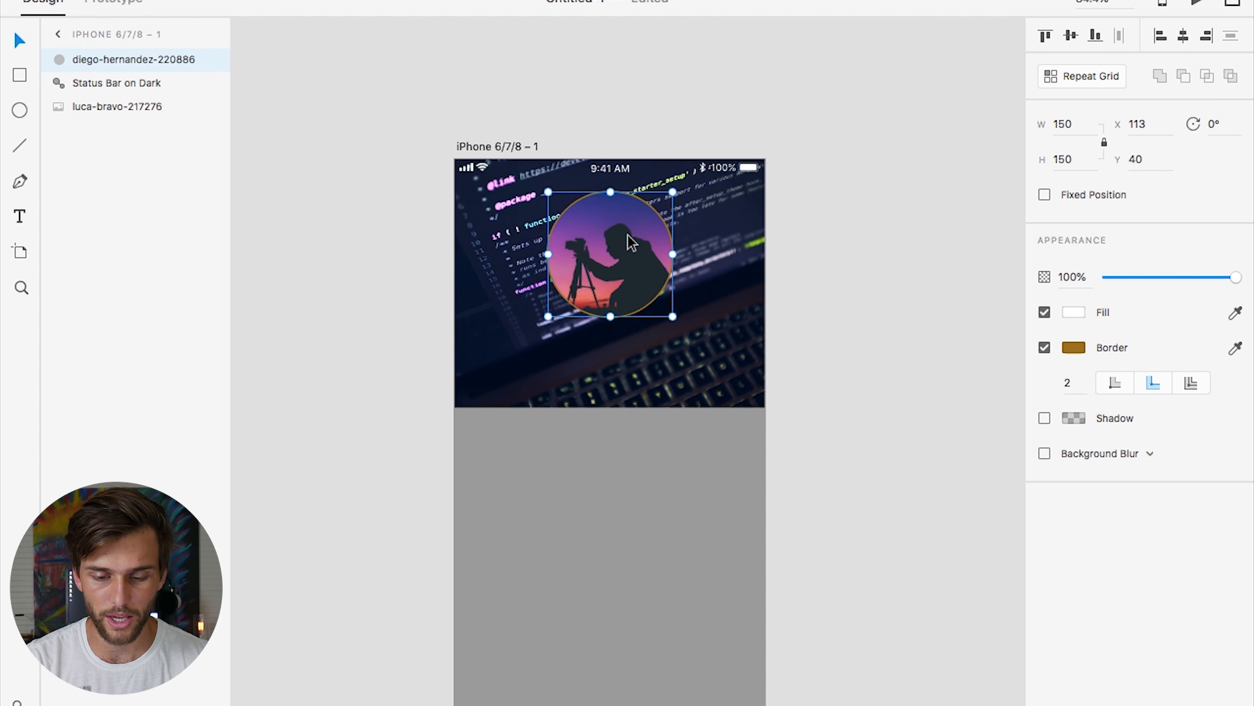
pyautogui.moveTo(628, 235); pyautogui.dragTo(628, 233)
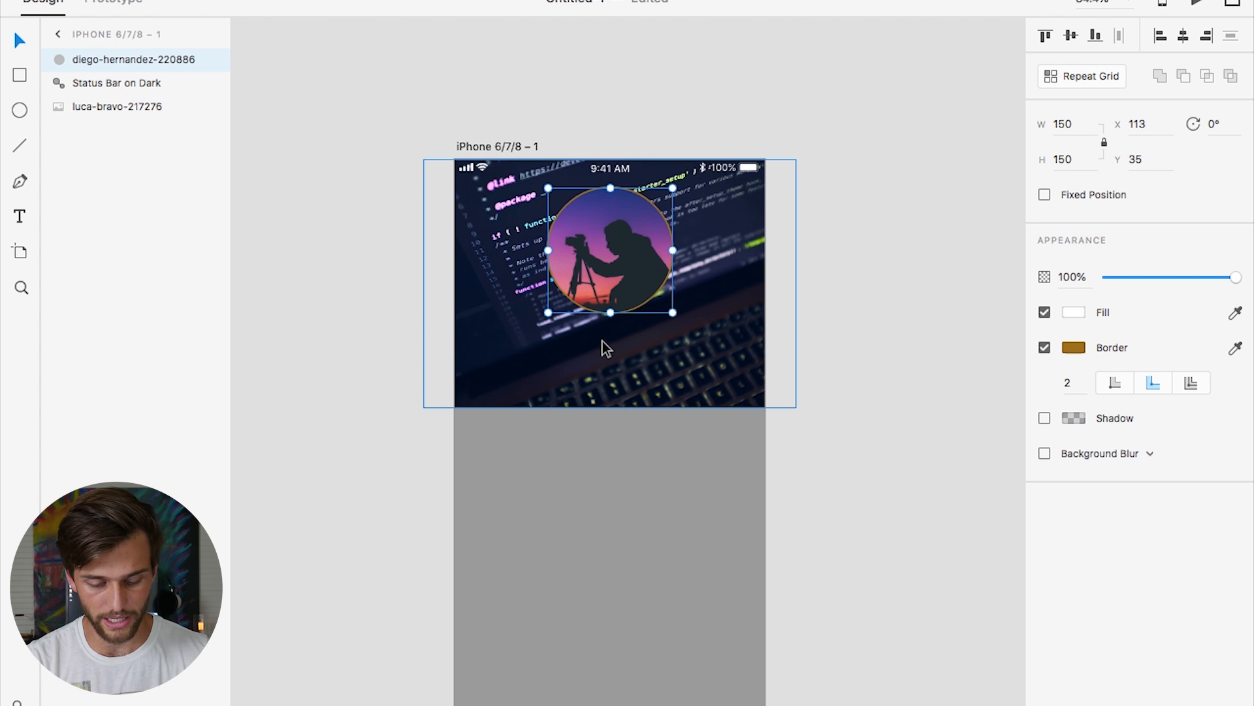
# Step: Add a text element with the profile owner's full name below the circular photo
pyautogui.press('t')
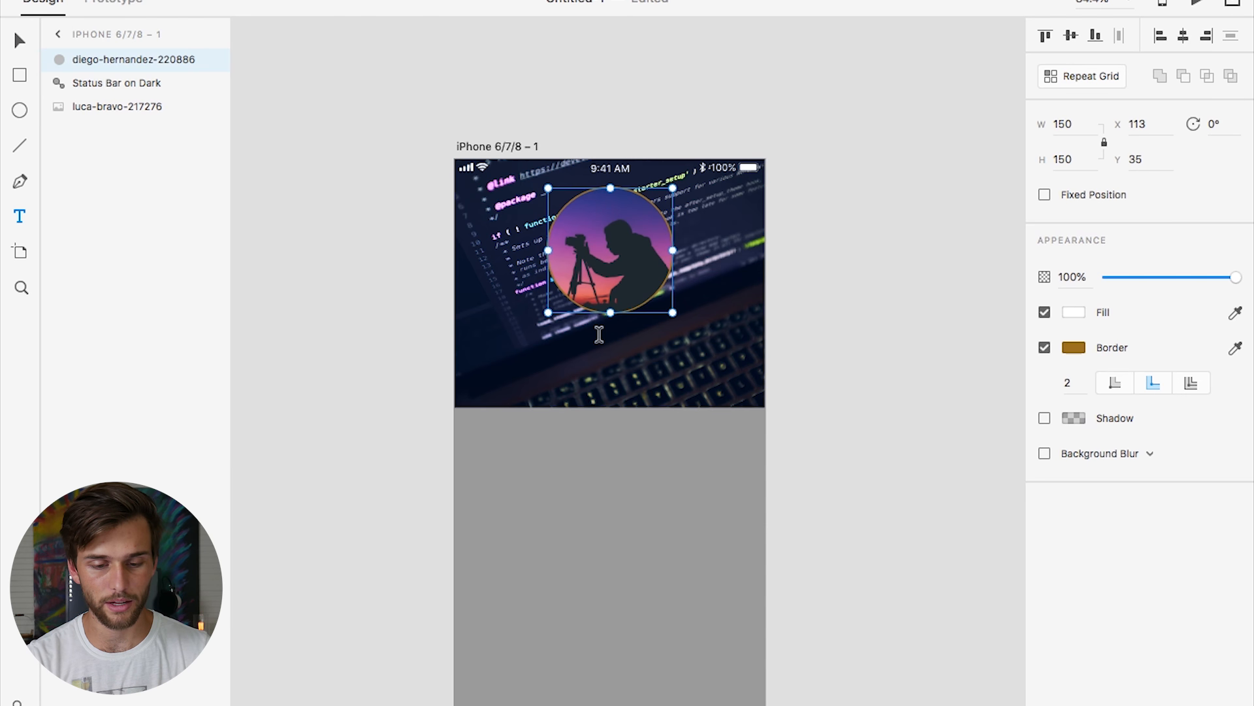
pyautogui.click(600, 340)
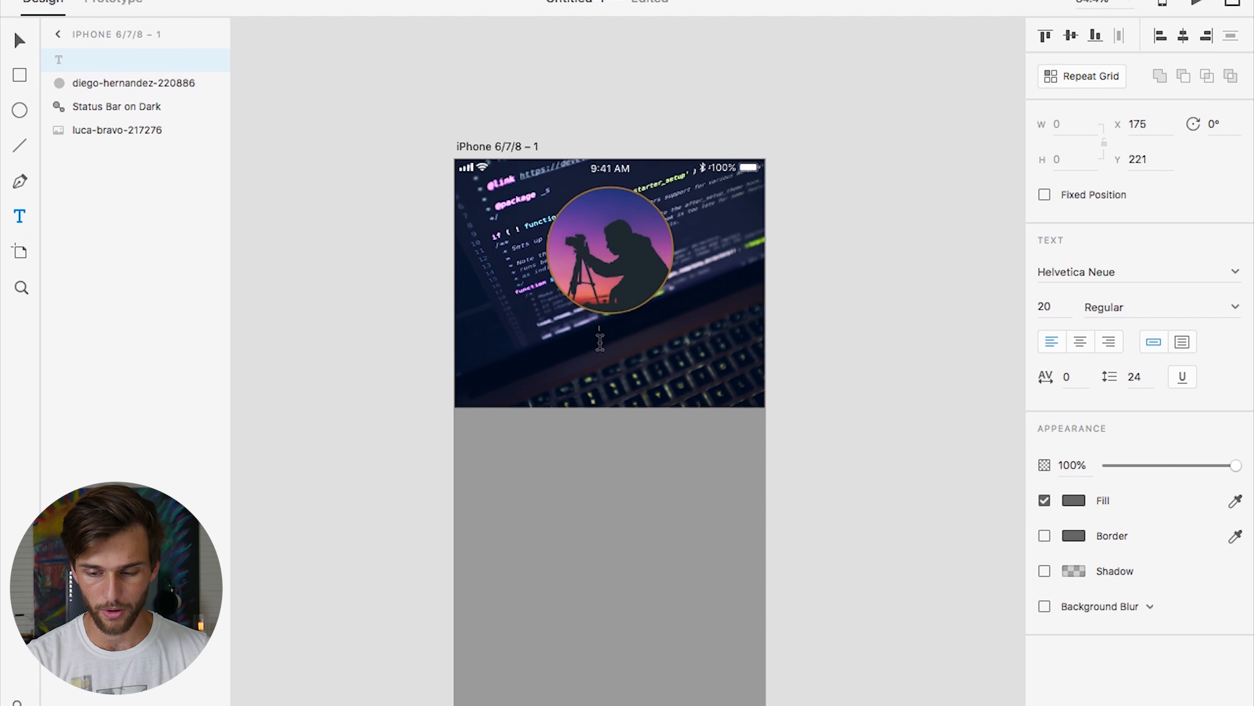
pyautogui.write('Forrest Knight')
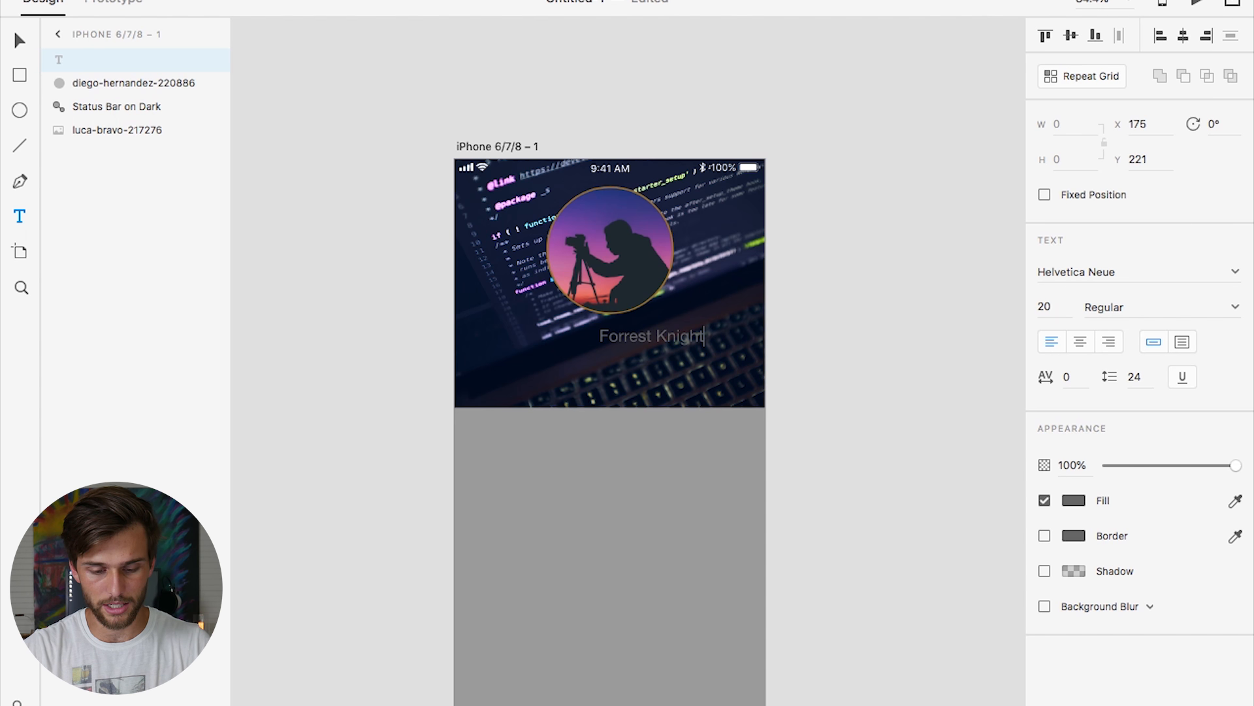
# Step: Set the profile name text to the Rockwell font at size 22
pyautogui.press('super+a')
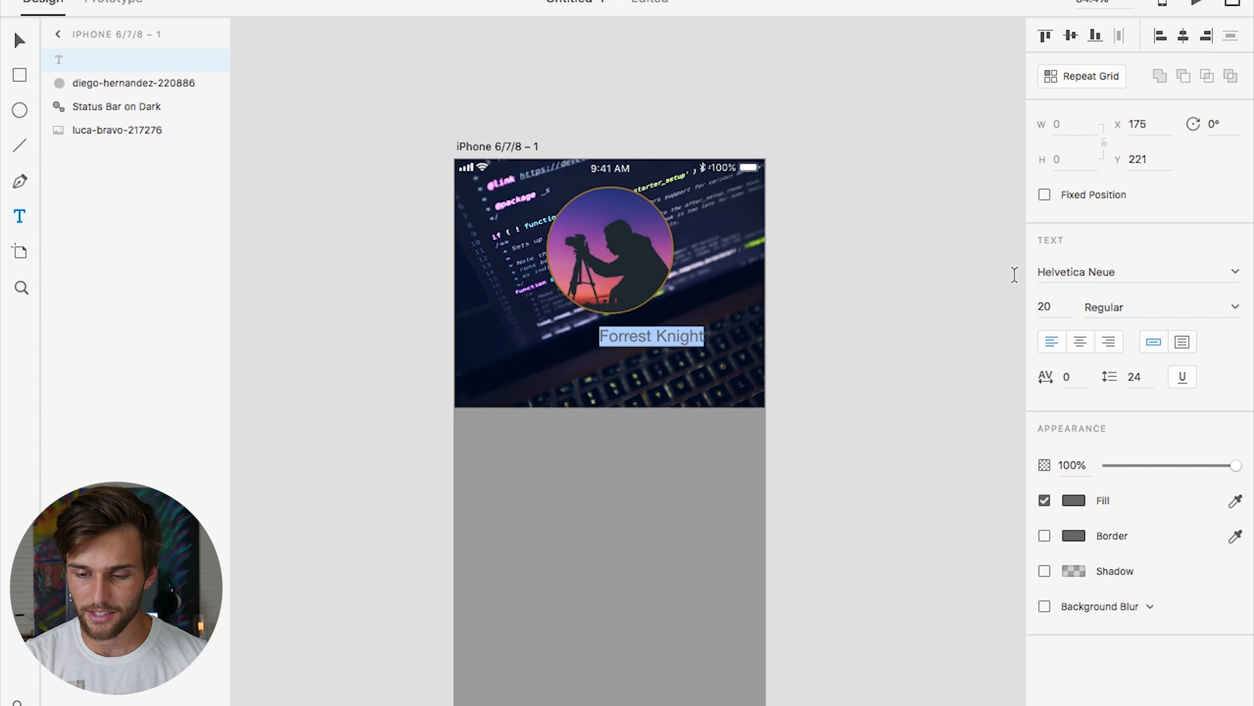
pyautogui.click(1137, 275)
pyautogui.write('Rockwell')
pyautogui.press('Return')
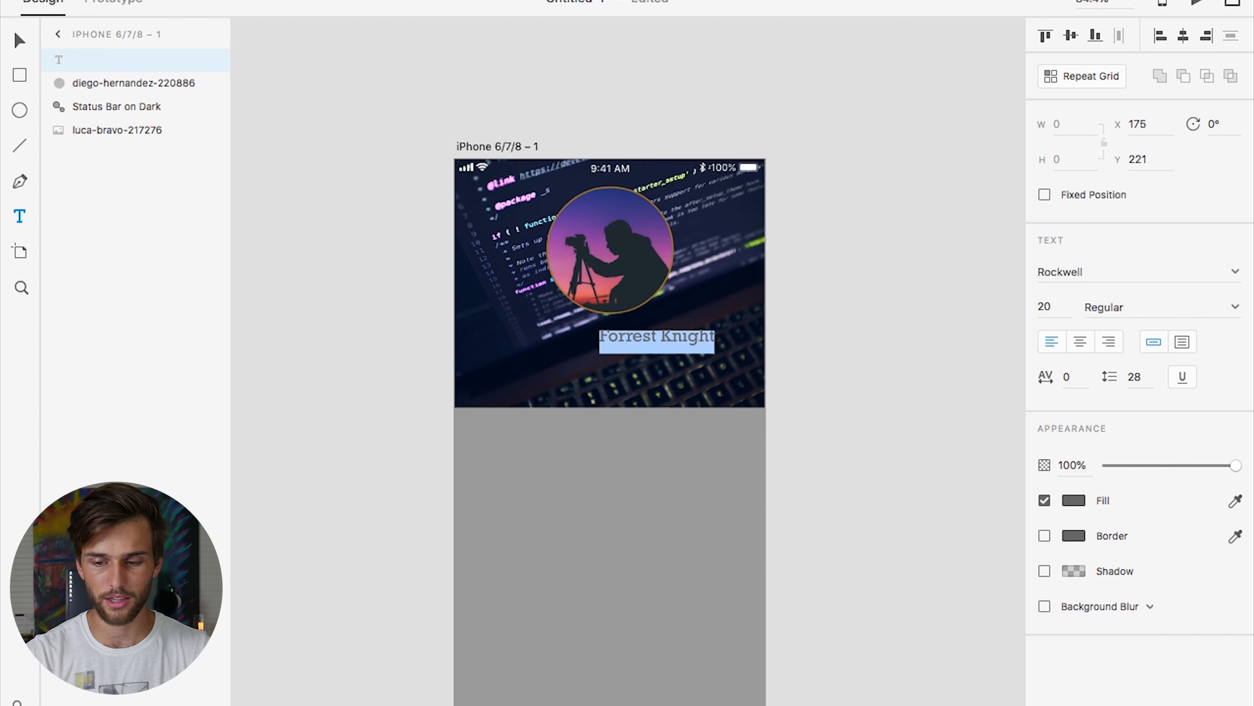
pyautogui.click(1044, 312)
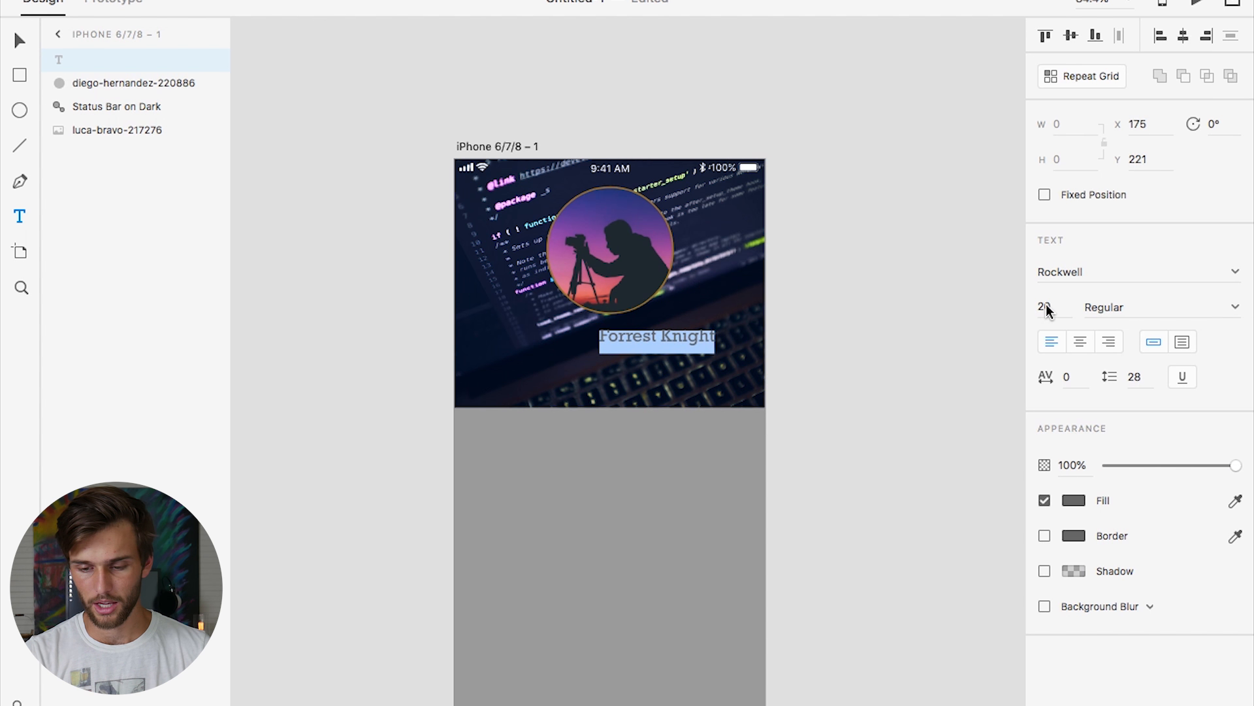
pyautogui.write('22')
pyautogui.press('Return')
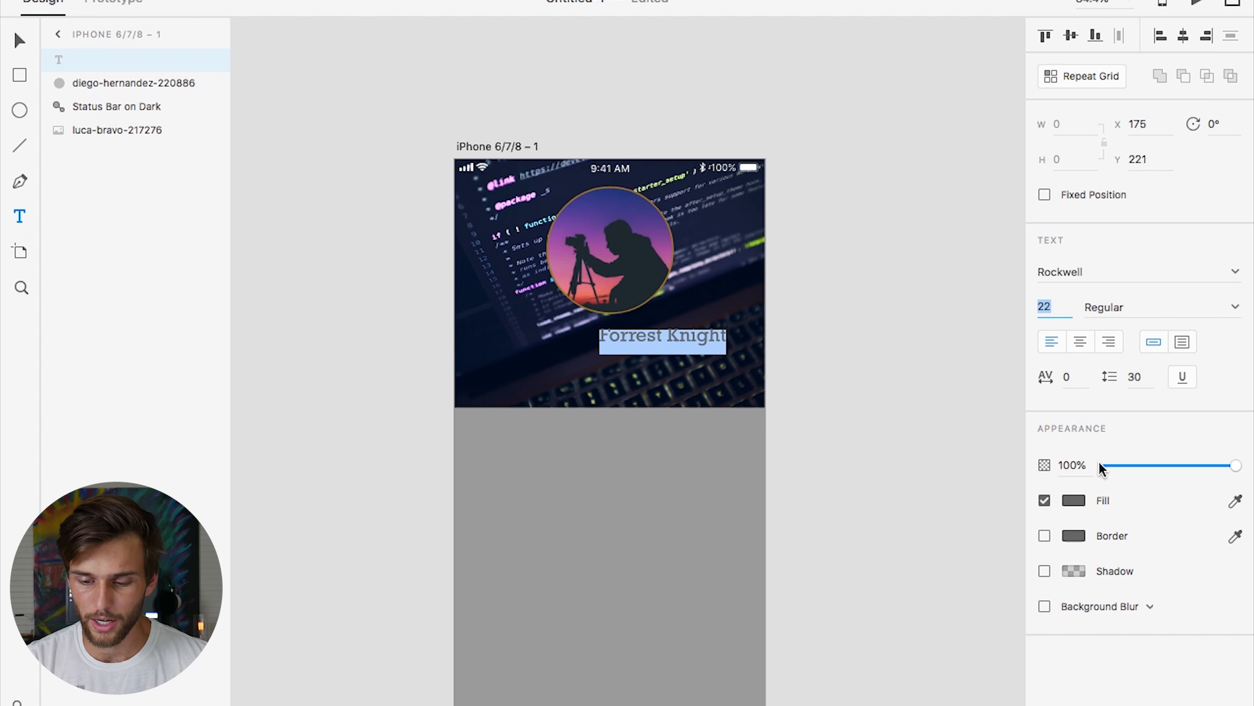
# Step: Set the profile name text's fill to #FFFFFF and centre it below the circular photo at X 111, Y 193
pyautogui.click(1075, 501)
pyautogui.write('ffffff')
pyautogui.press('Return')
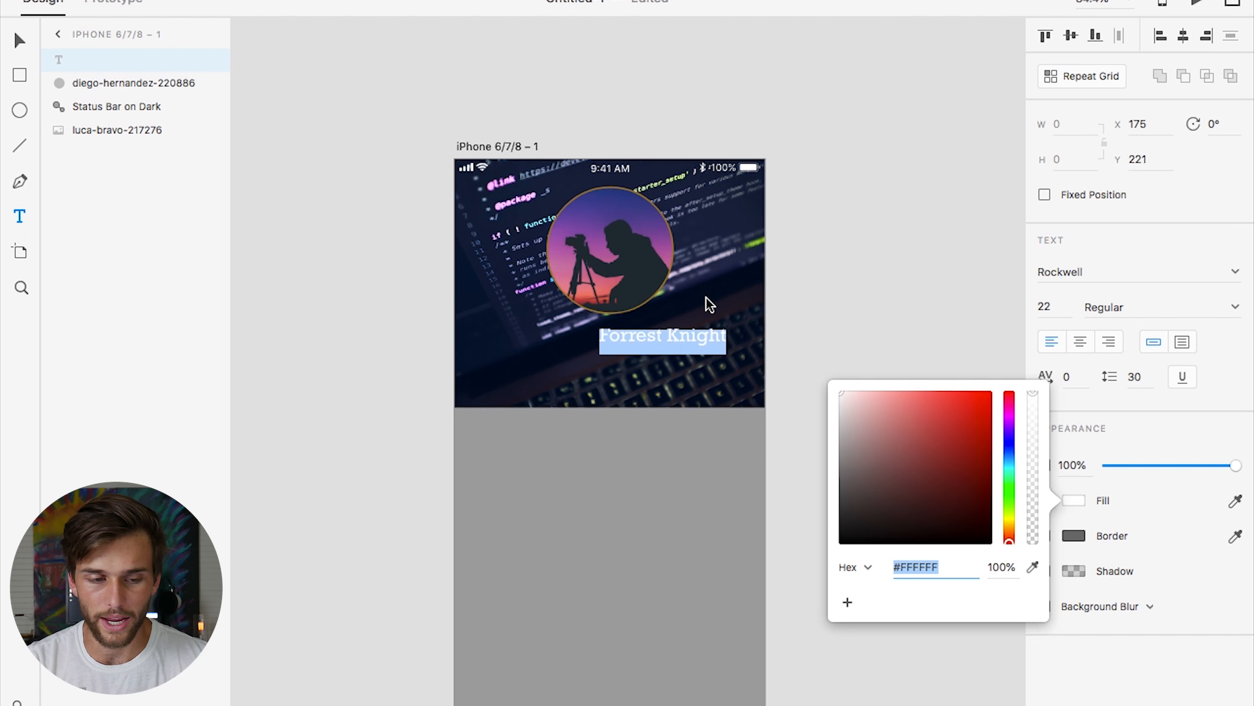
pyautogui.click(17, 42)
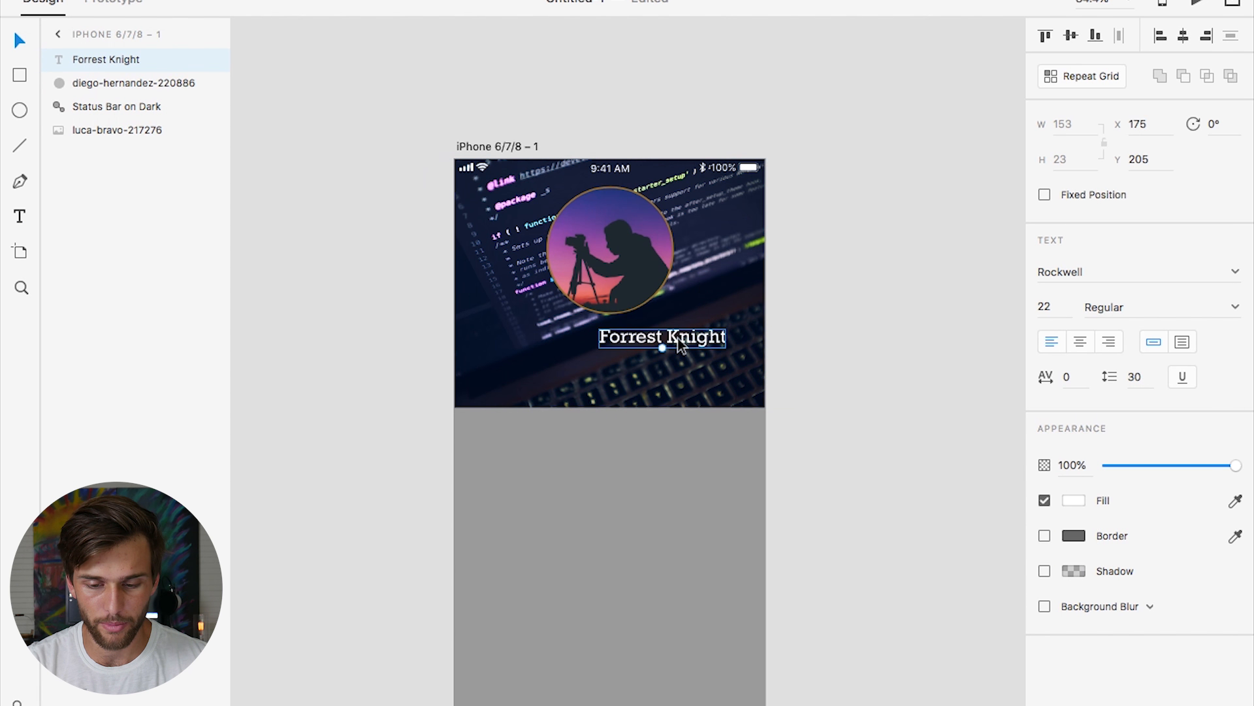
pyautogui.moveTo(679, 344); pyautogui.dragTo(621, 329)
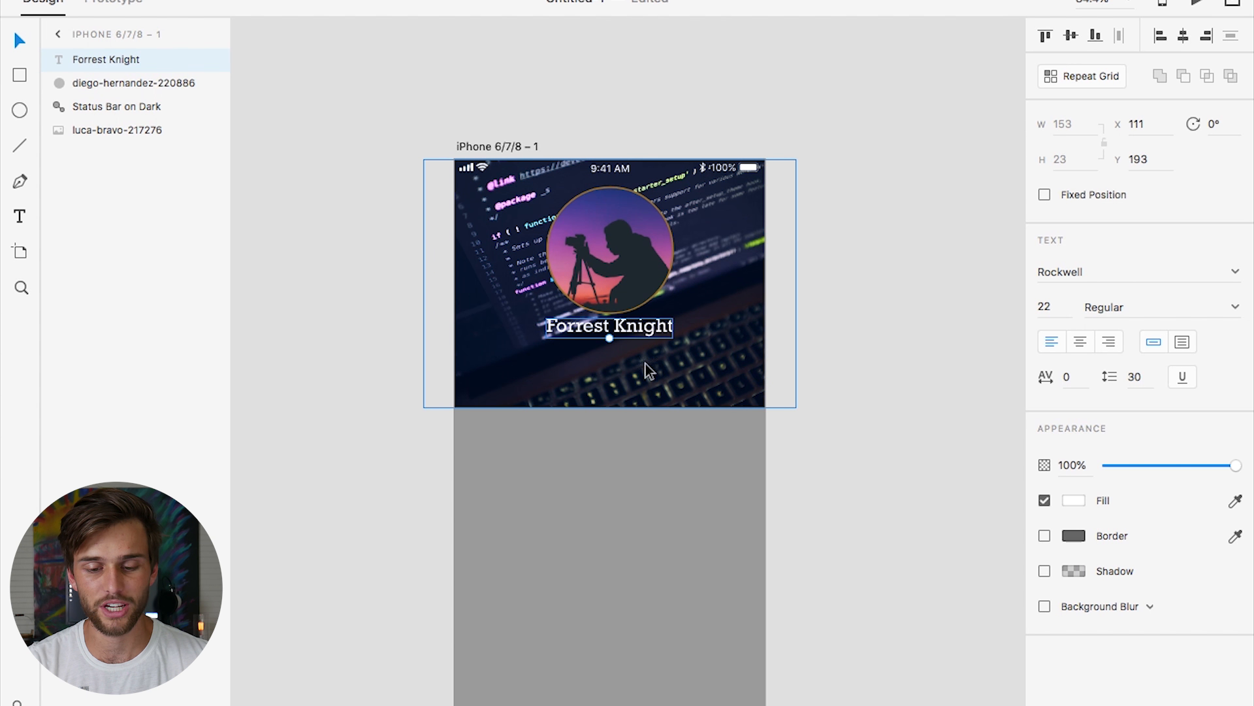
# Step: Add a white "iOS Developer" text at size 14 below the profile name
pyautogui.click(559, 365)
pyautogui.press('t')
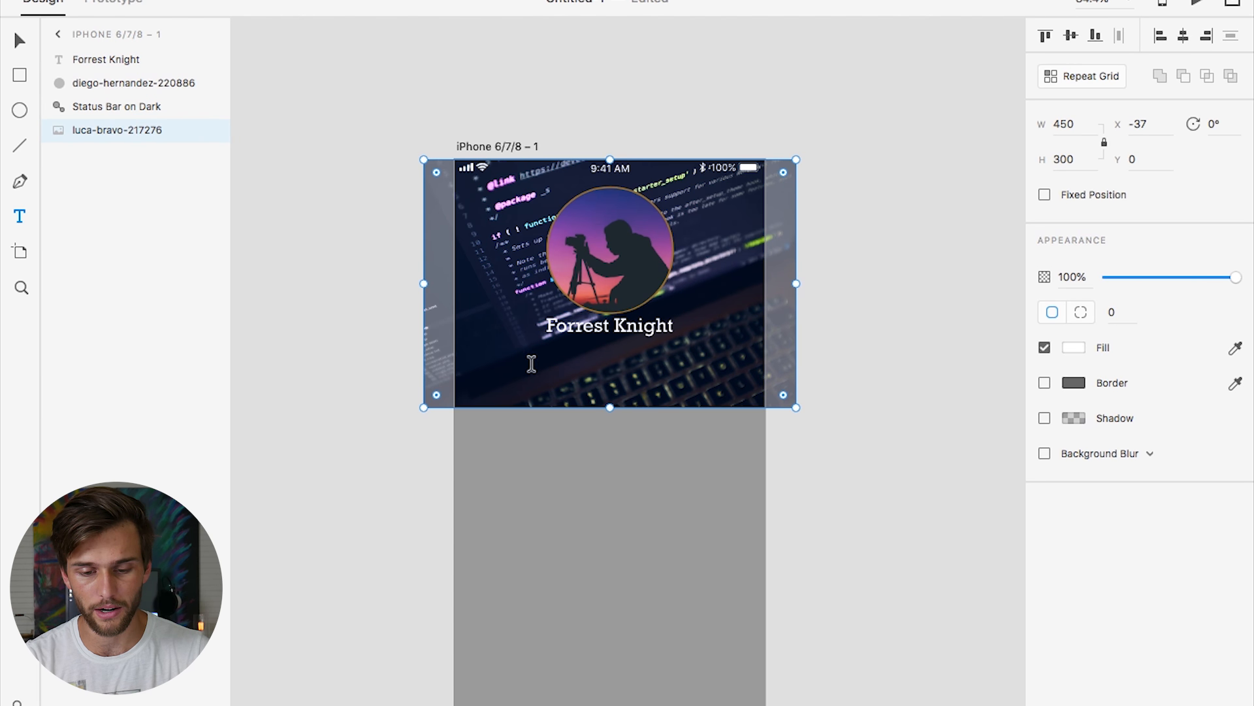
pyautogui.click(532, 363)
pyautogui.write('iOS Developer')
pyautogui.press('Escape')
# Step: Duplicate the job title text as "Virginia Beach" and arrange the two side by side below the name, with the copy at Y 234
pyautogui.moveTo(614, 367); pyautogui.dragTo(691, 358)
pyautogui.doubleClick(653, 369)
pyautogui.write('Virginia Beach')
pyautogui.press('Escape')
pyautogui.moveTo(516, 369); pyautogui.dragTo(543, 361)
pyautogui.moveTo(689, 359); pyautogui.dragTo(661, 358)
pyautogui.click(1139, 160)
pyautogui.write('234')
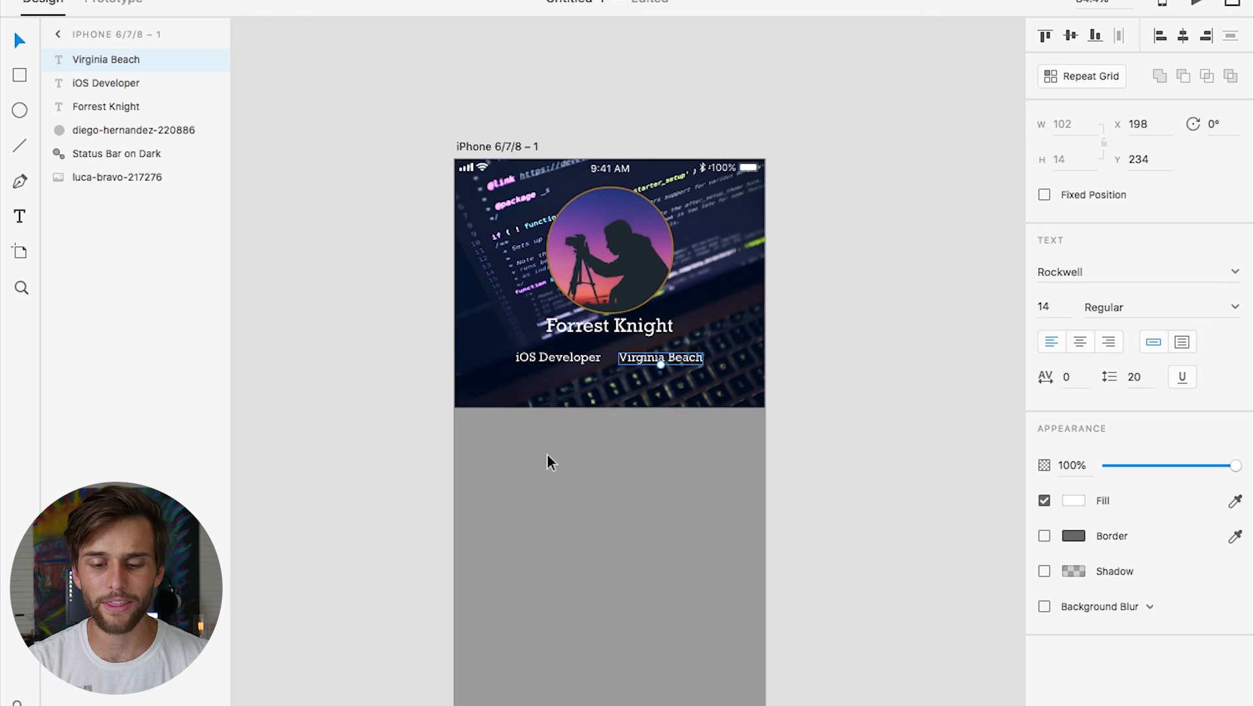
# Step: Move the profile name text down to Y 200, closer to the job title and location line
pyautogui.moveTo(641, 325); pyautogui.dragTo(640, 329)
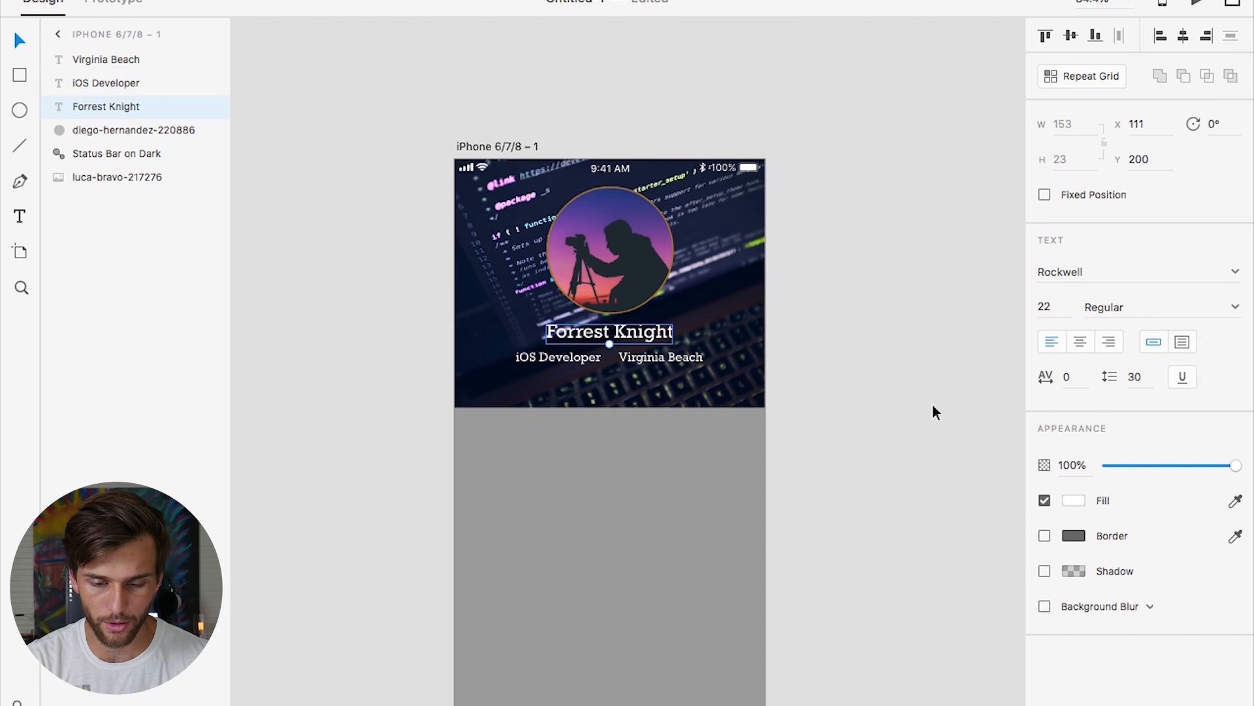
pyautogui.click(661, 363)
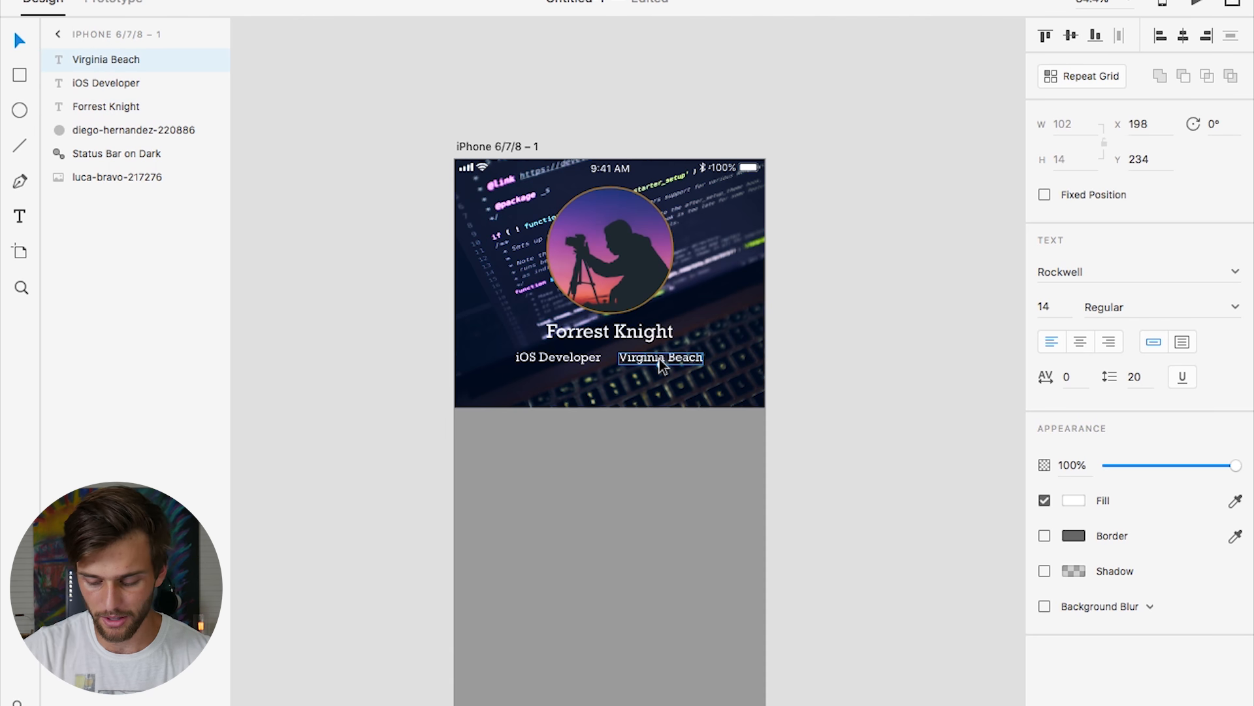
pyautogui.moveTo(661, 363); pyautogui.dragTo(661, 364)
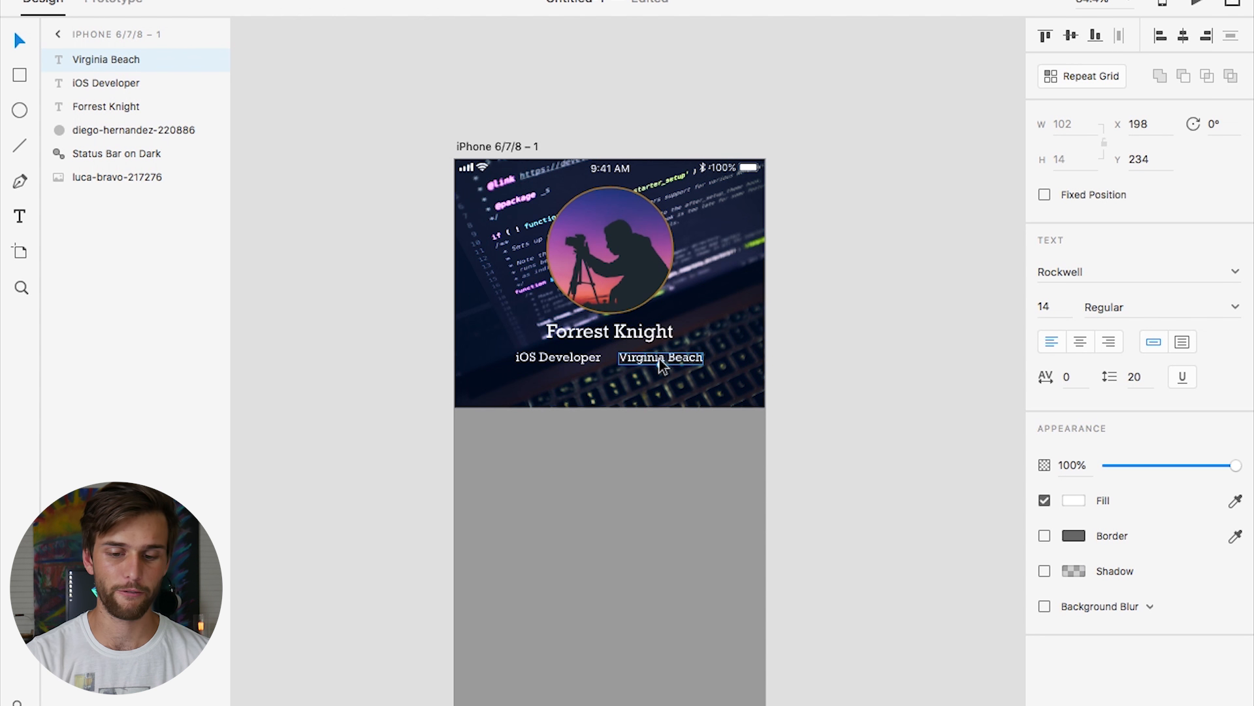
pyautogui.click(612, 328)
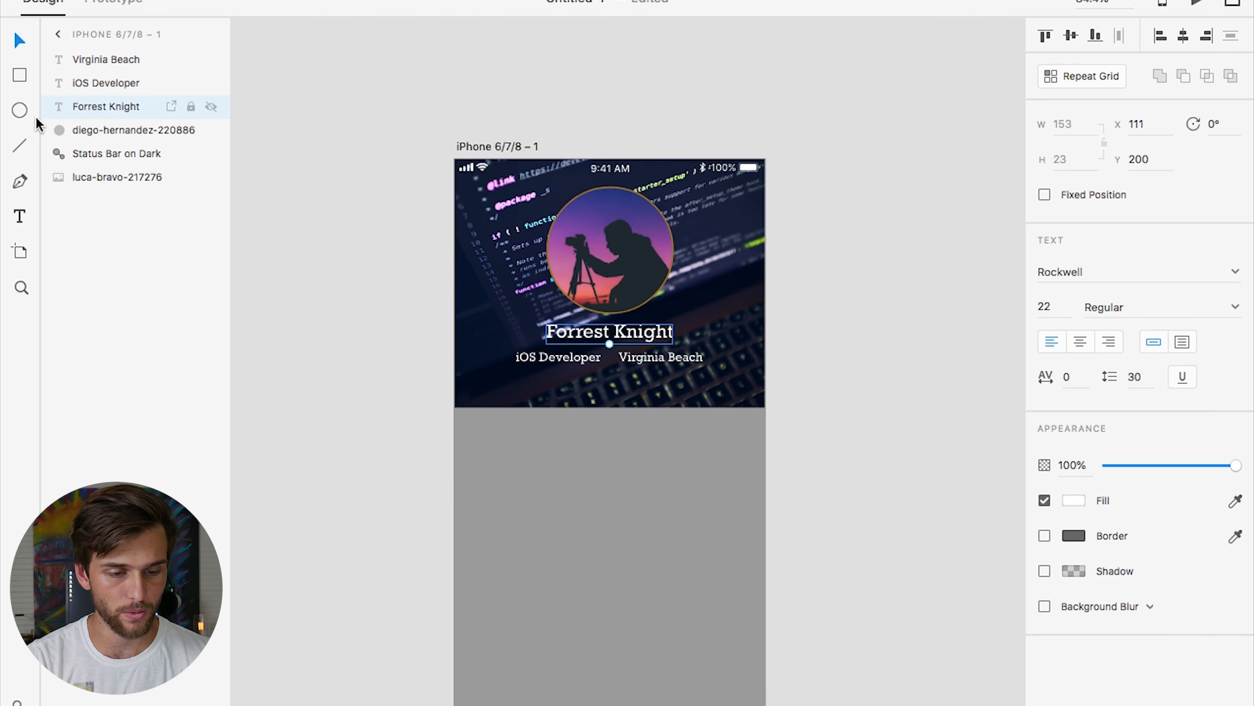
# Step: Draw a vertical divider line about 12 px tall between "iOS Developer" and "Virginia Beach"
pyautogui.click(19, 147)
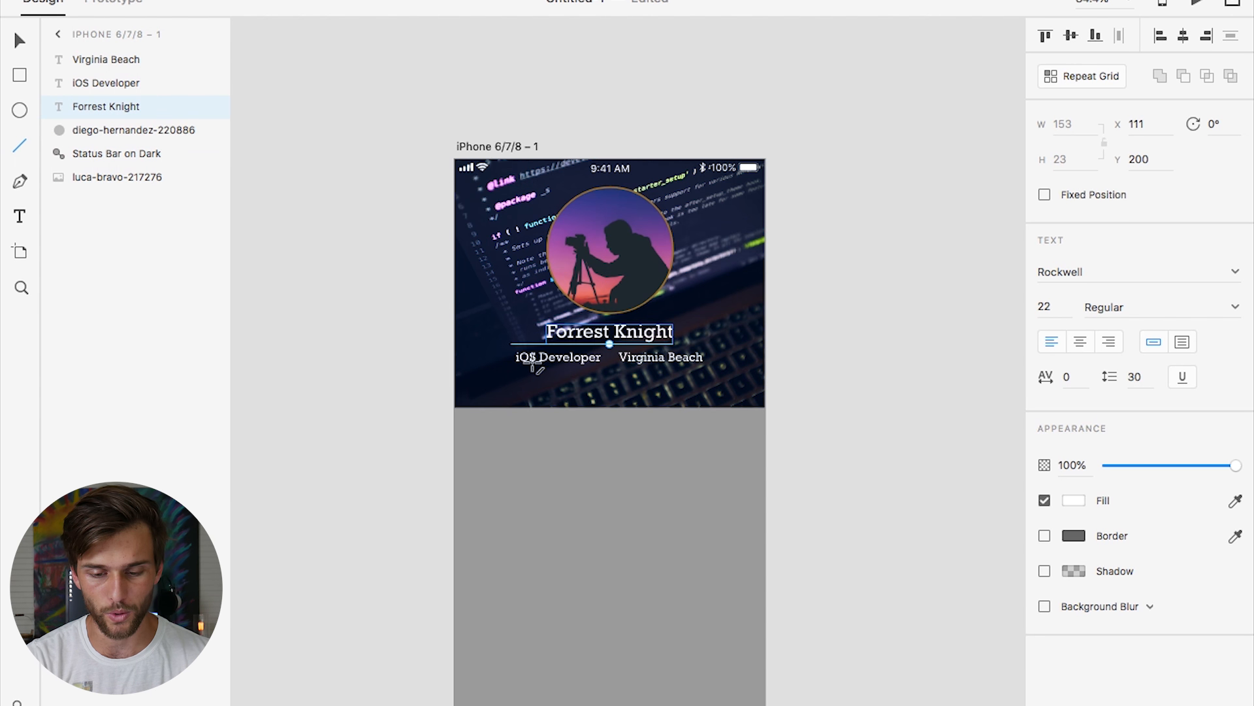
pyautogui.scroll(5, 625, 408)
pyautogui.scroll(3, 626, 408)
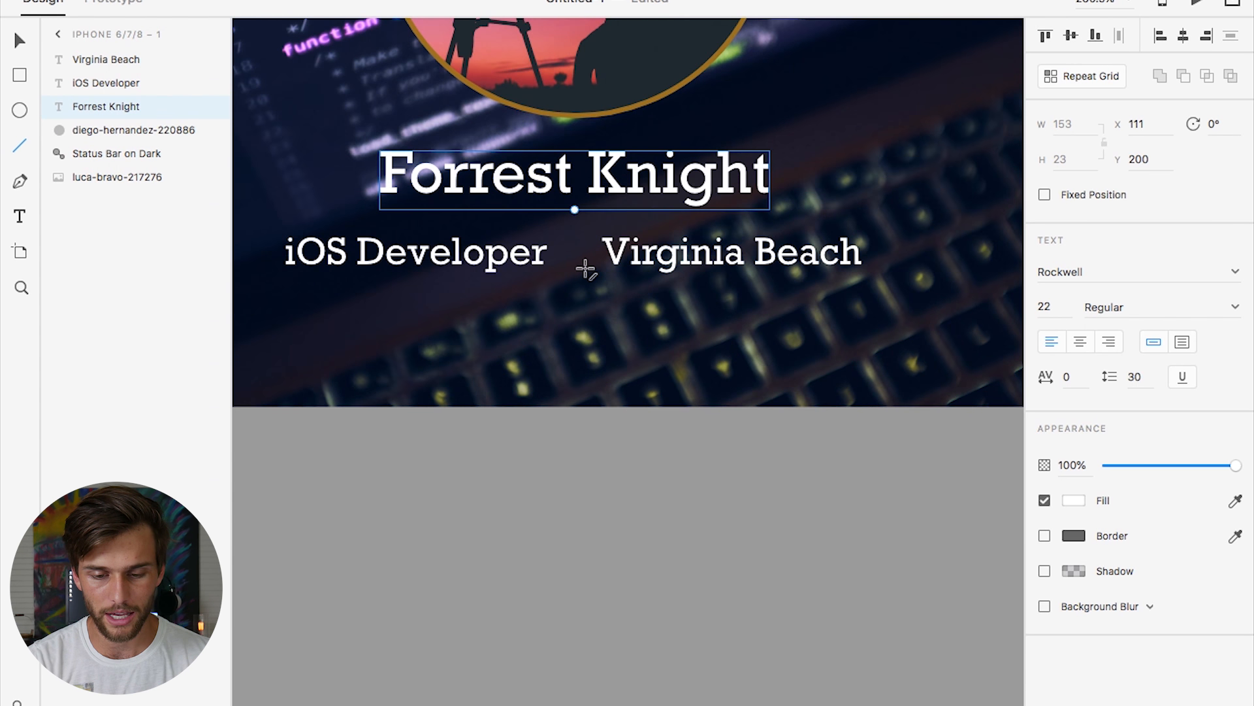
pyautogui.moveTo(576, 268); pyautogui.dragTo(575, 239)
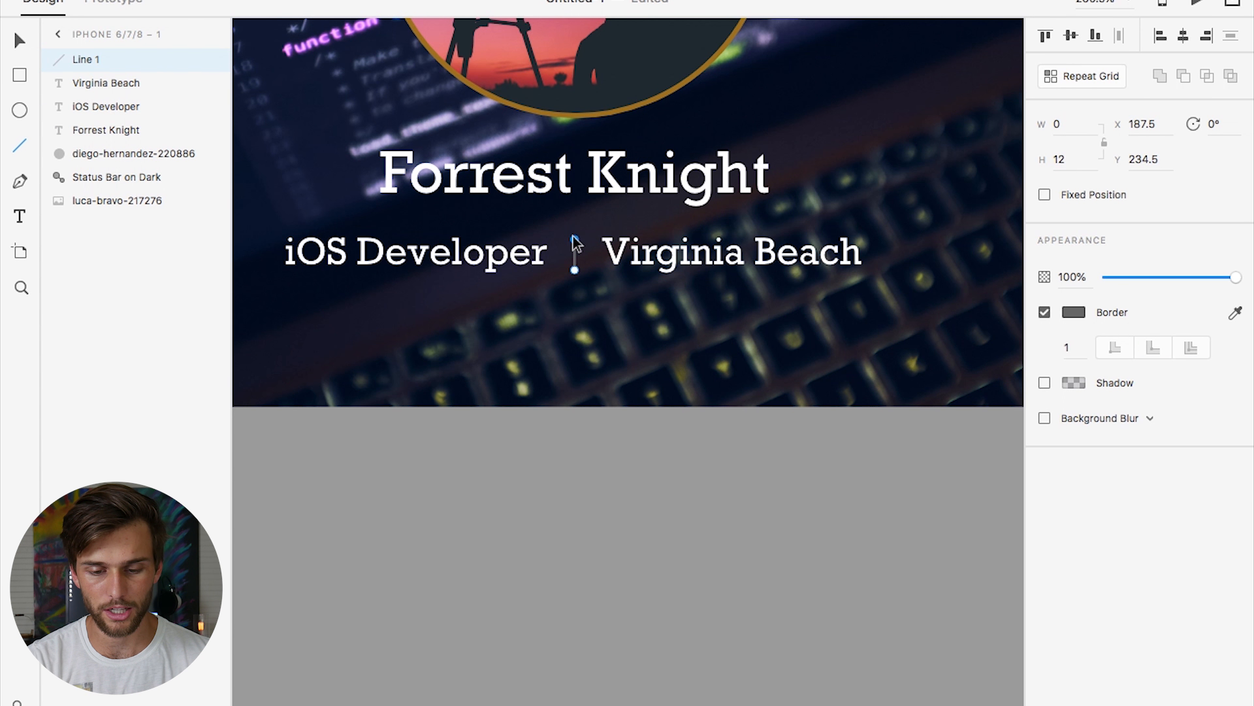
# Step: Set the divider line's border width to 2 and its border colour to white
pyautogui.click(1078, 351)
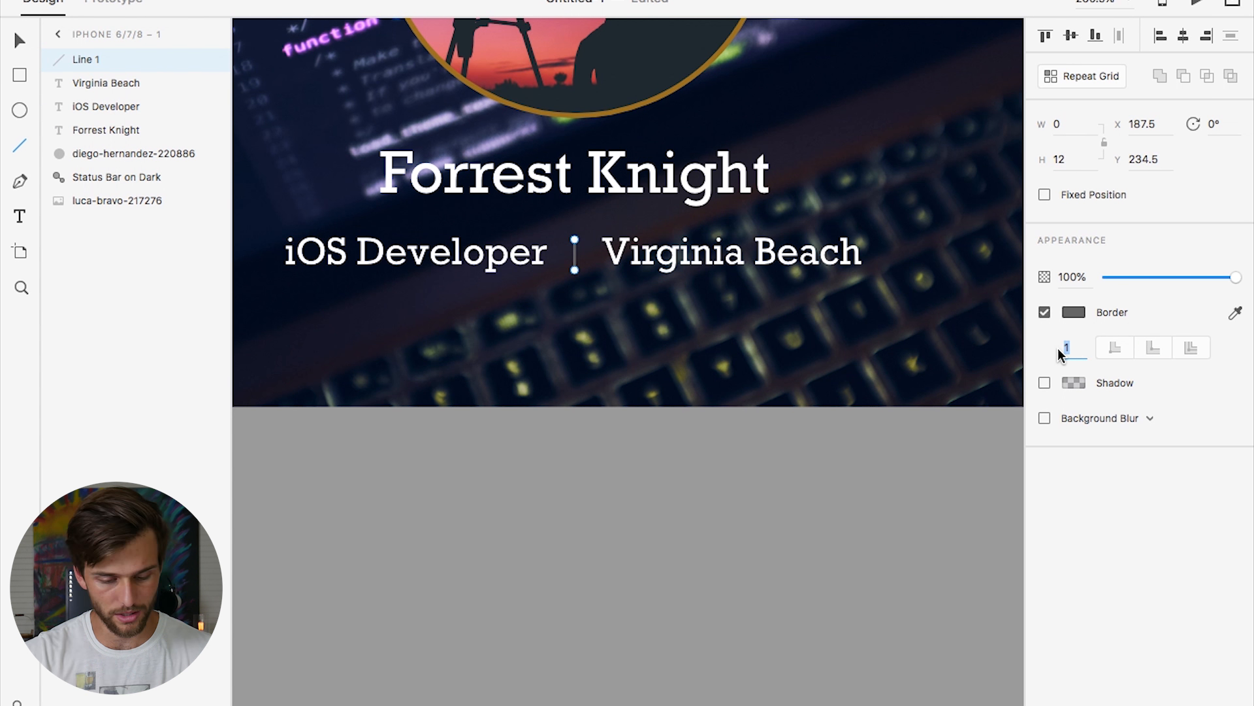
pyautogui.write('2')
pyautogui.click(1073, 312)
pyautogui.moveTo(892, 269); pyautogui.dragTo(803, 88)
pyautogui.press('Escape')
pyautogui.scroll(-5, 749, 361)
pyautogui.click(926, 341)
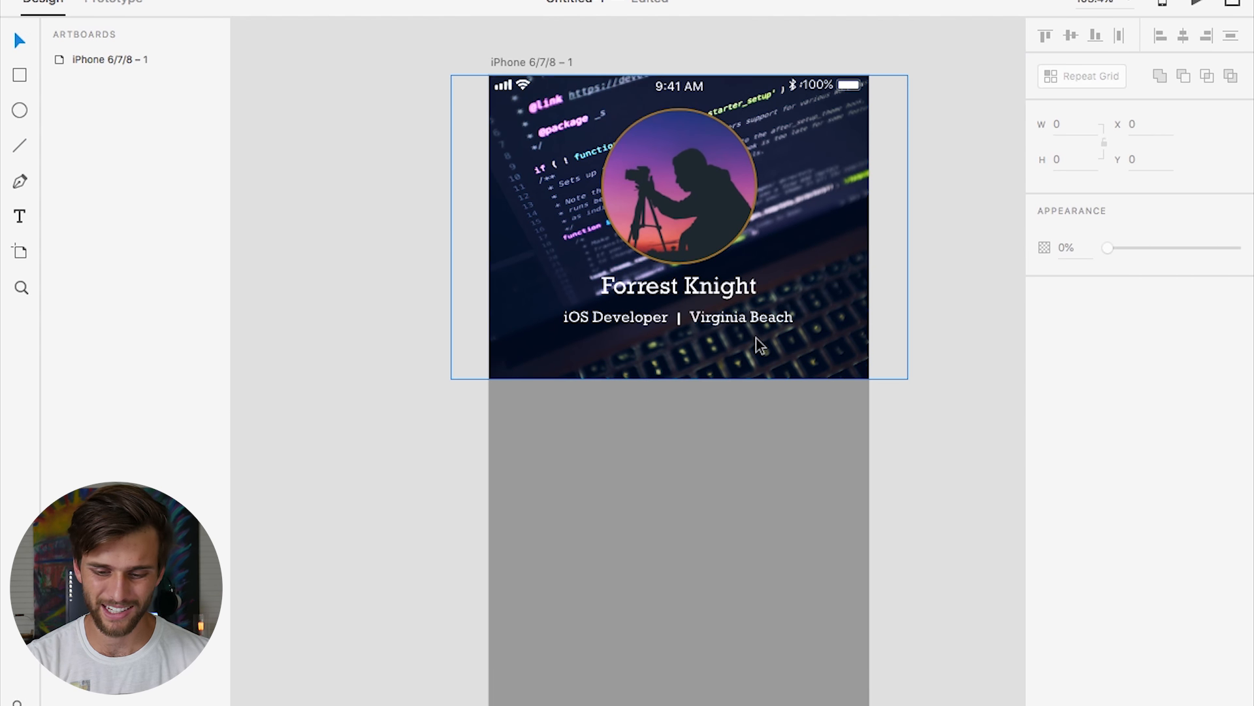
# Step: Set the divider line's height to 16 and move it up to align with the texts on either side
pyautogui.click(678, 317)
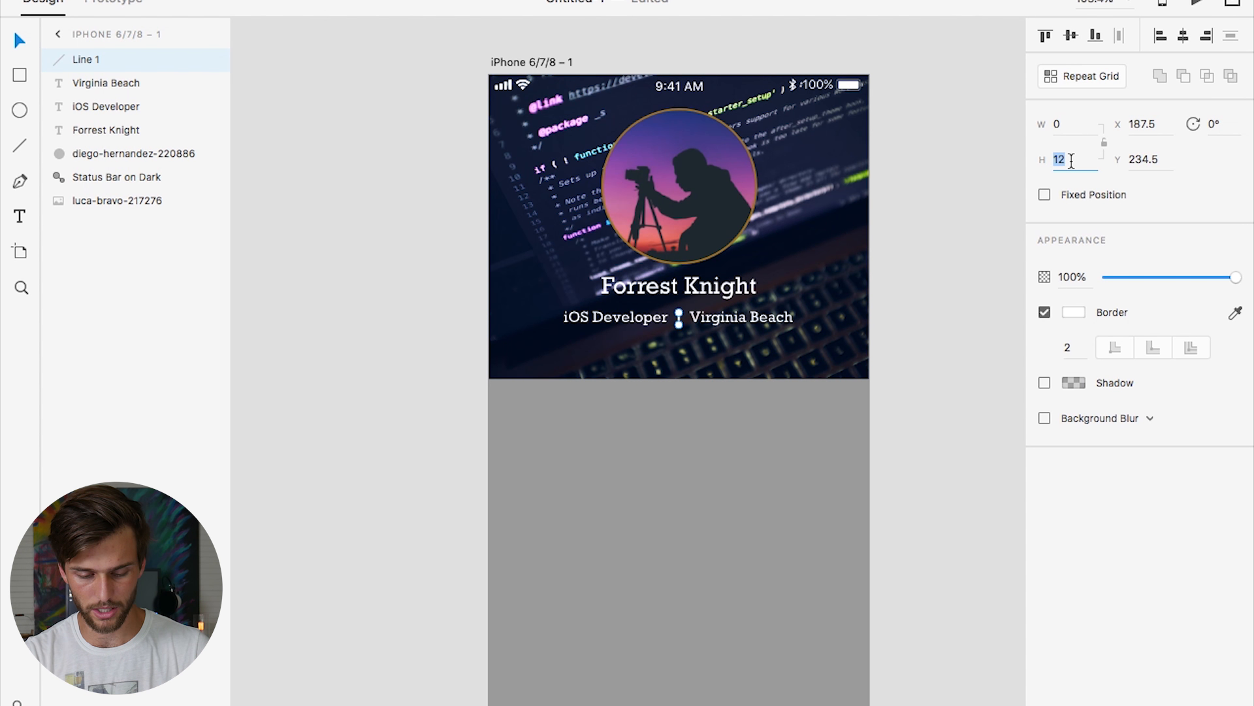
pyautogui.write('16')
pyautogui.press('Return')
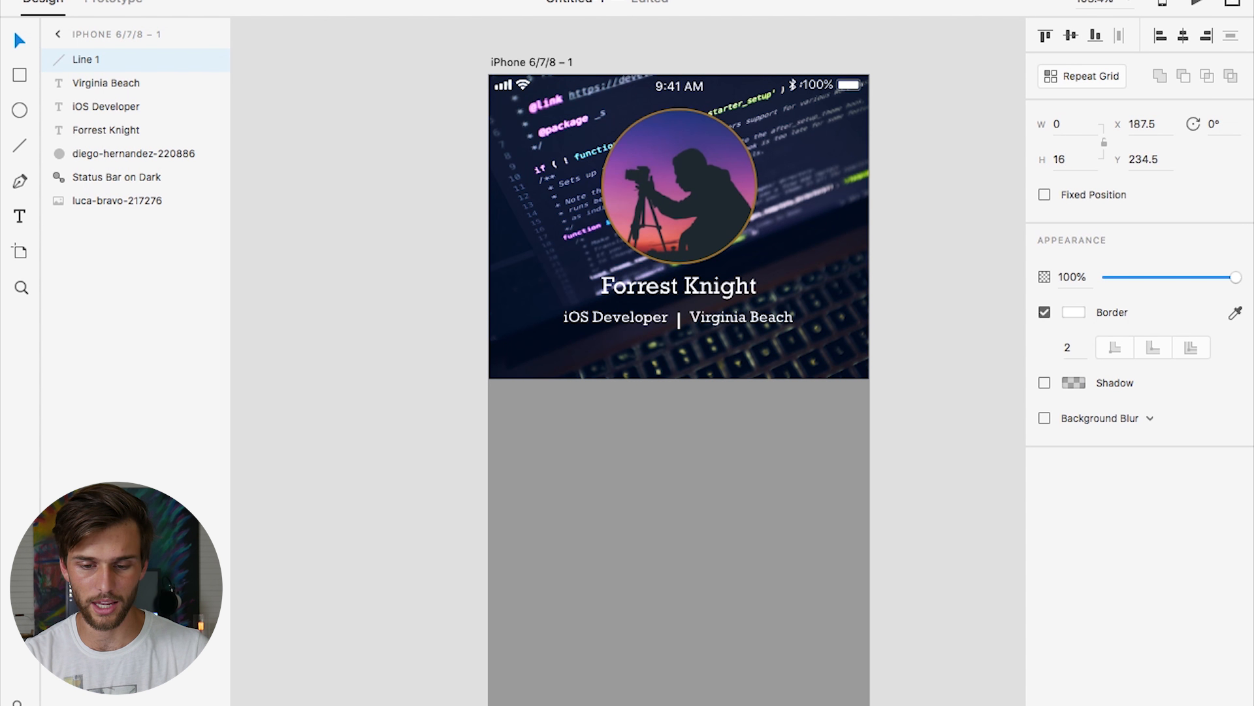
pyautogui.moveTo(679, 319); pyautogui.dragTo(679, 315)
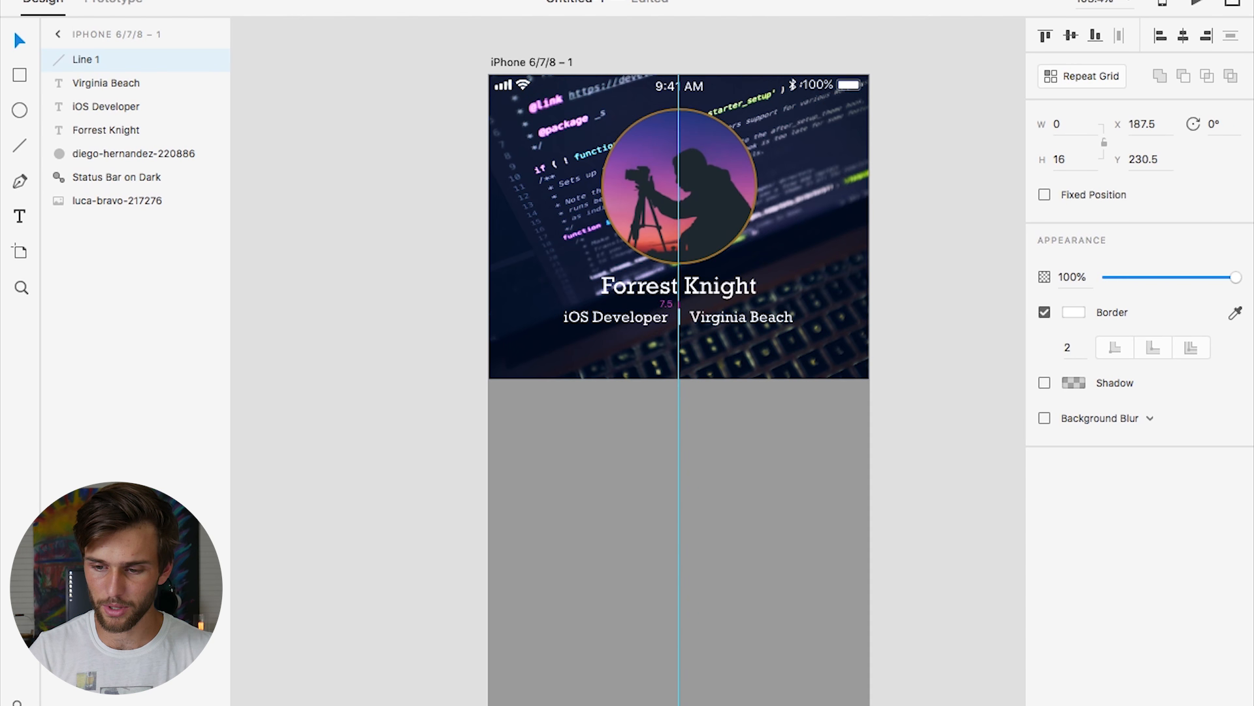
pyautogui.click(887, 340)
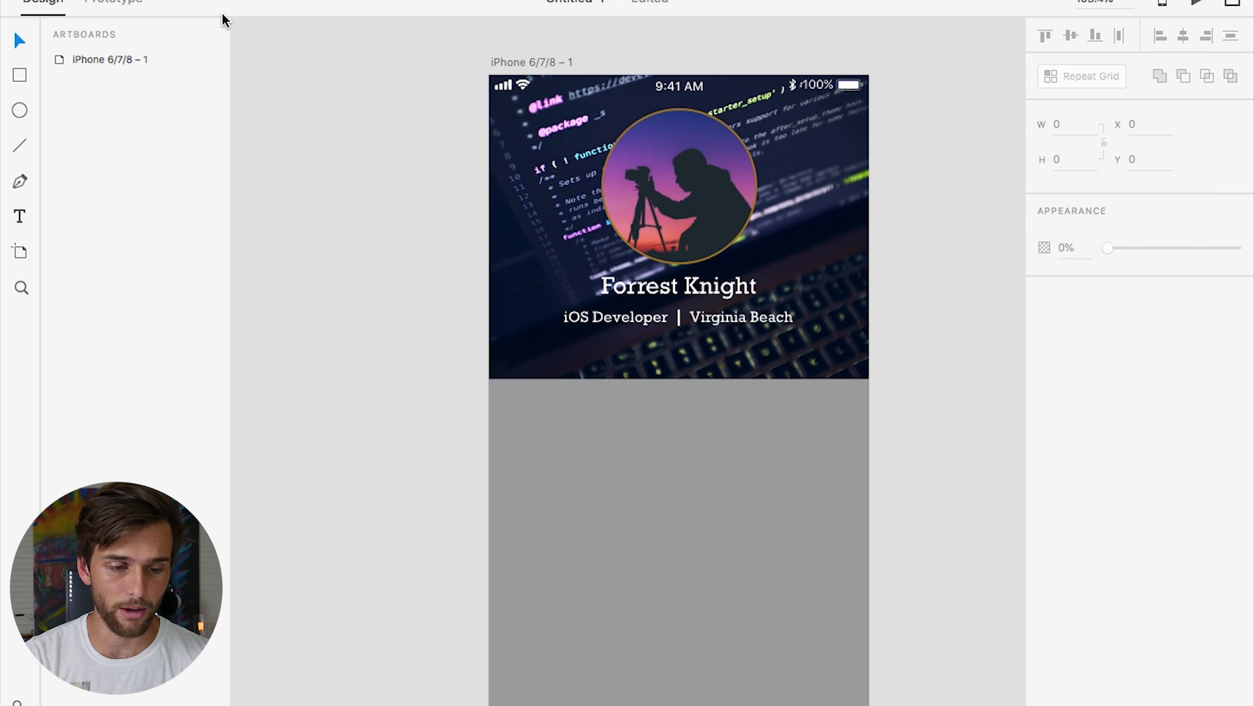
# Step: Draw a 375 × 300 rectangle over the header image and place its layer directly below Status Bar on Dark
pyautogui.click(21, 74)
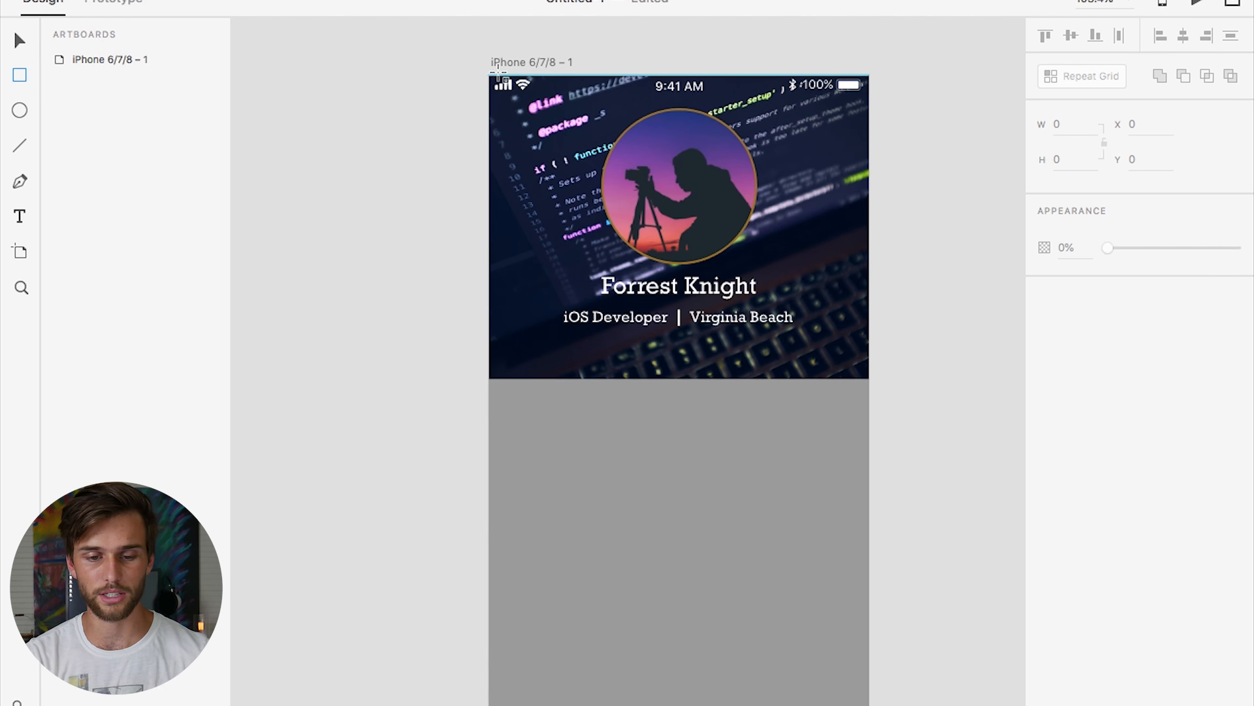
pyautogui.moveTo(492, 78); pyautogui.dragTo(869, 378)
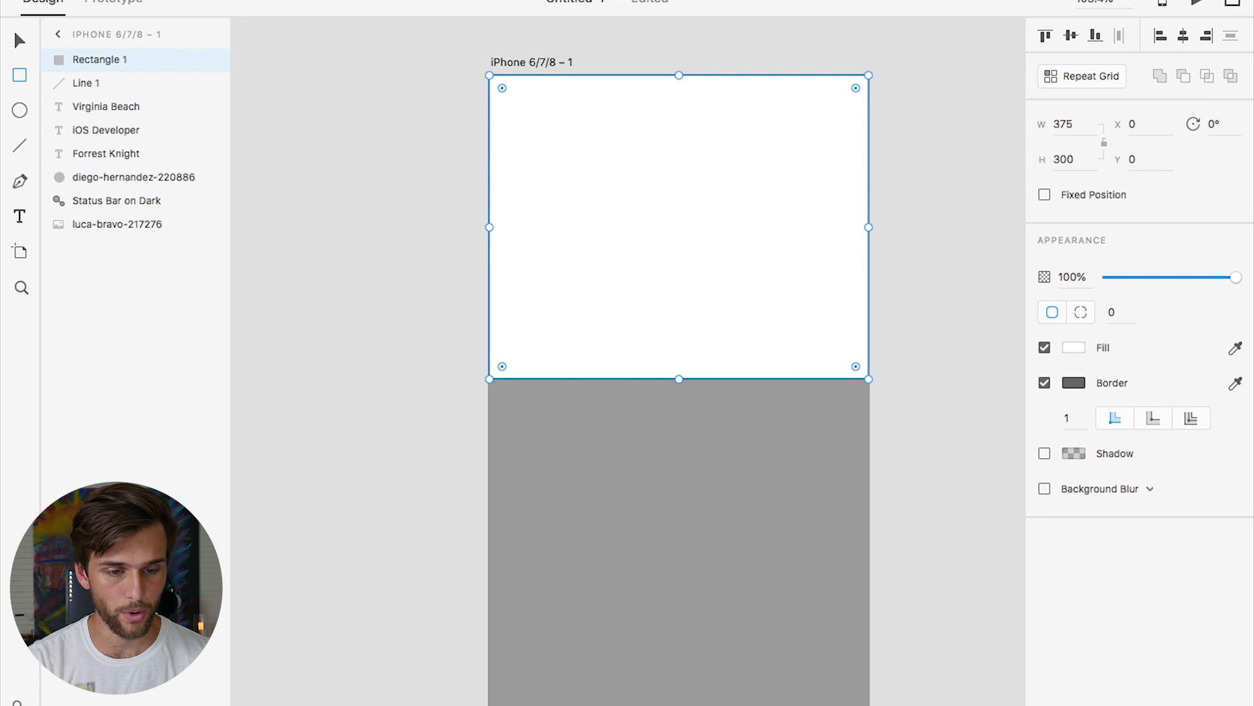
pyautogui.moveTo(78, 62); pyautogui.dragTo(84, 203)
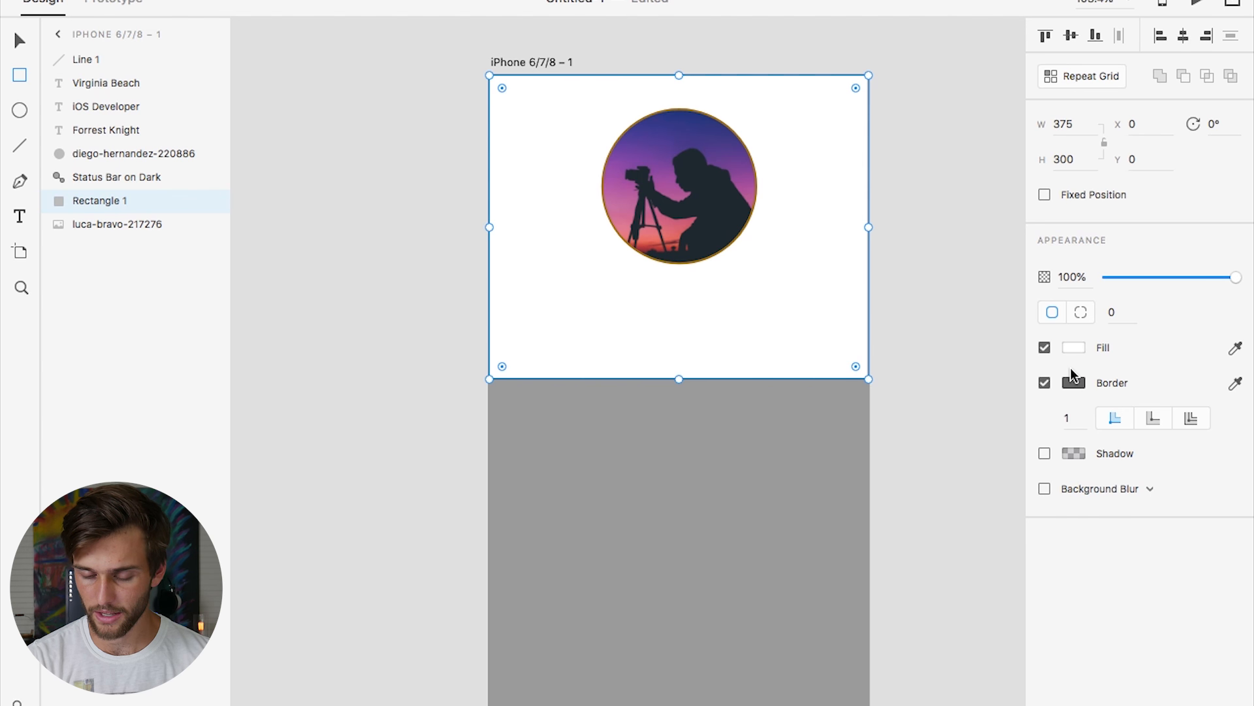
# Step: Fill the header overlay rectangle with #29332F at 100% opacity and remove its border
pyautogui.click(1068, 347)
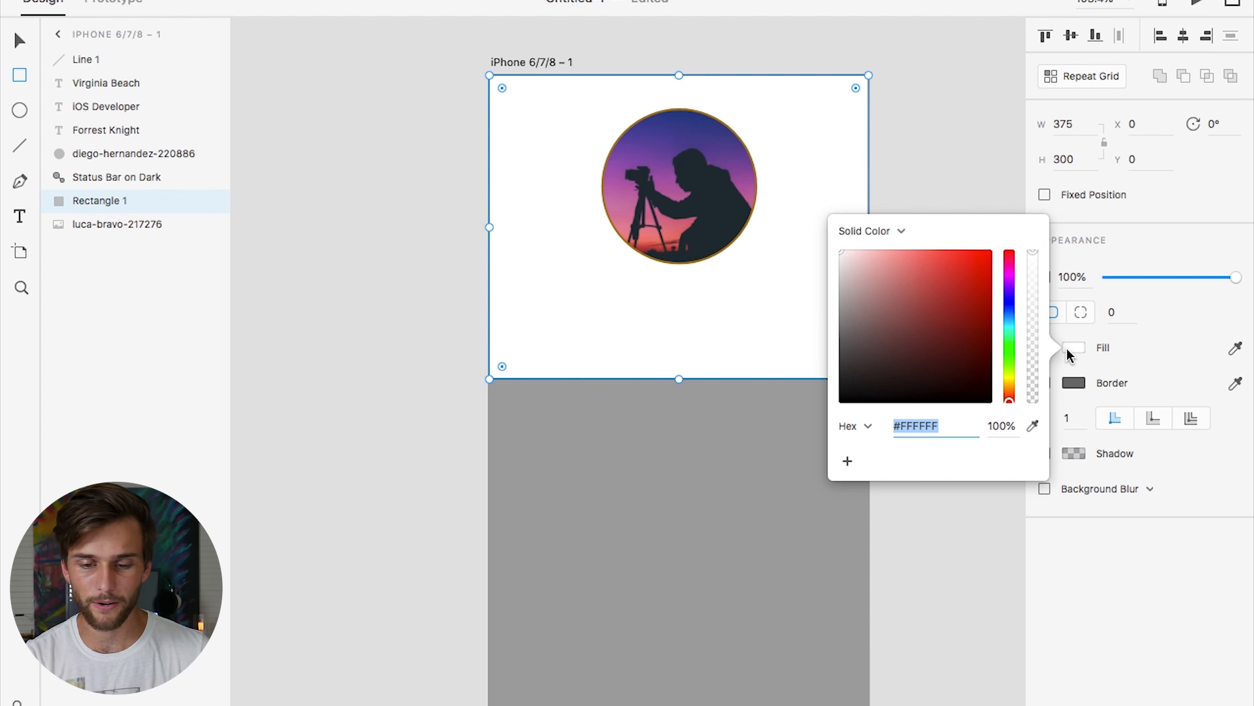
pyautogui.write('#29332F')
pyautogui.press('Return')
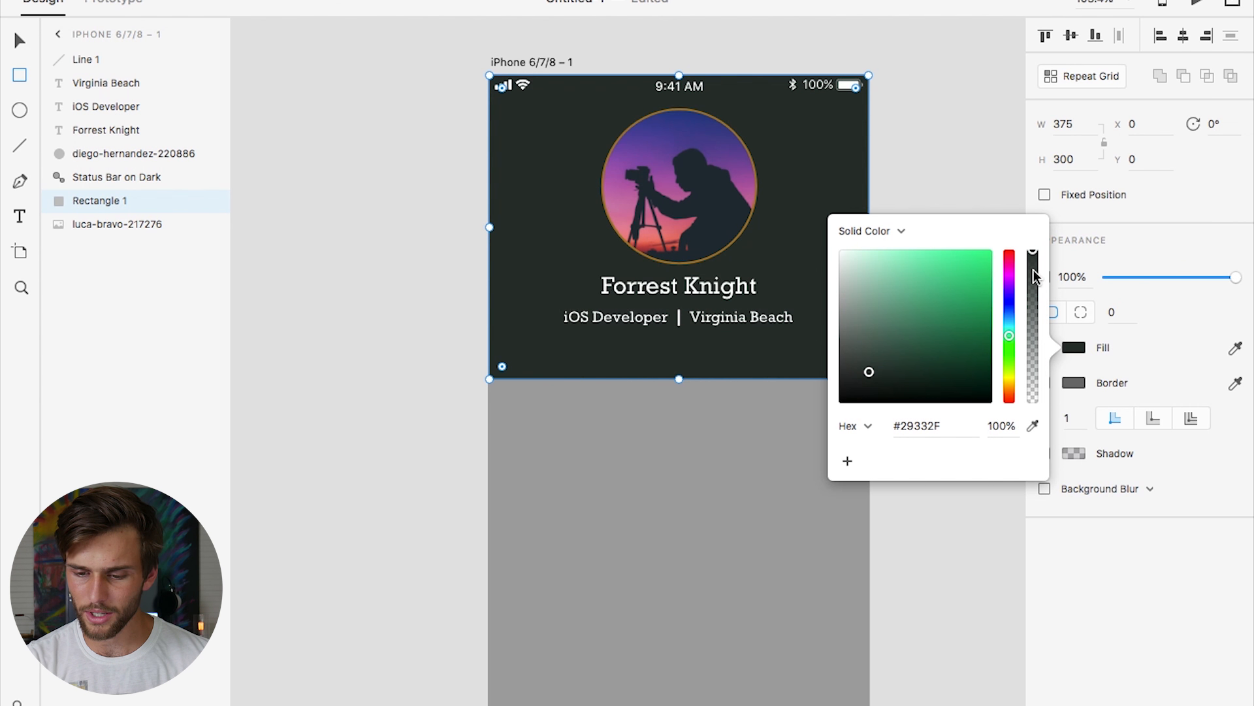
pyautogui.moveTo(1032, 257); pyautogui.dragTo(1048, 201)
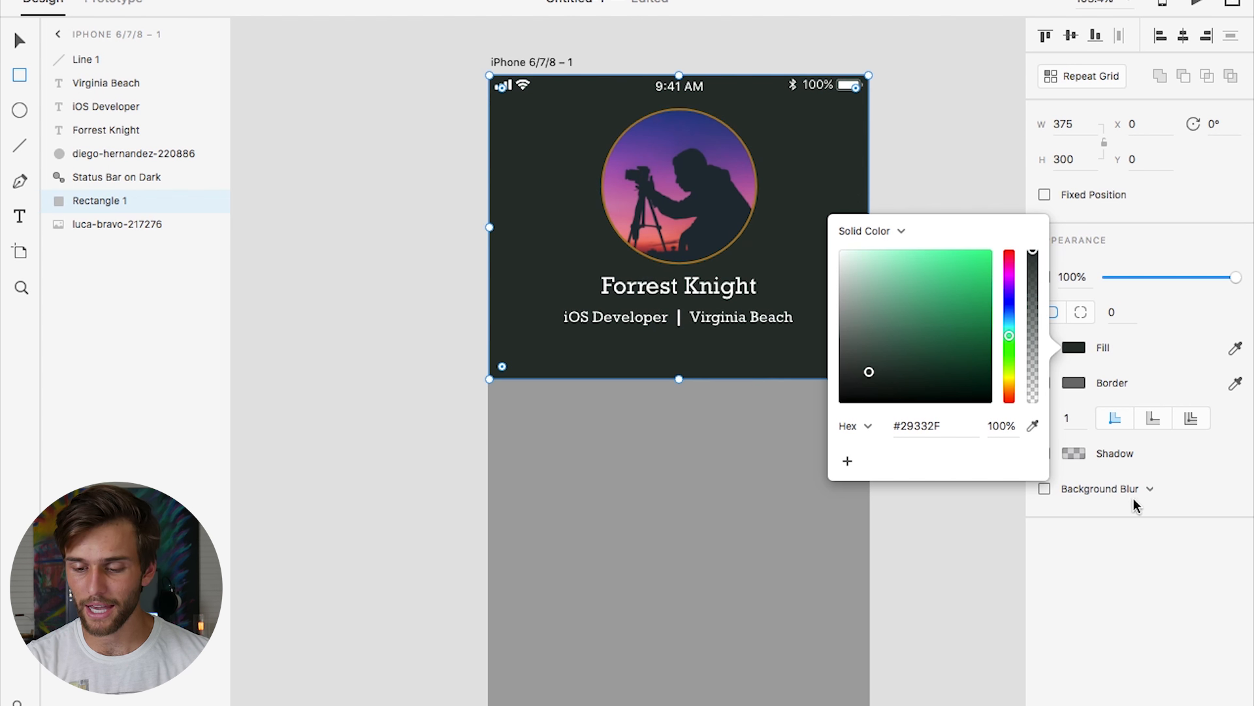
pyautogui.click(1190, 475)
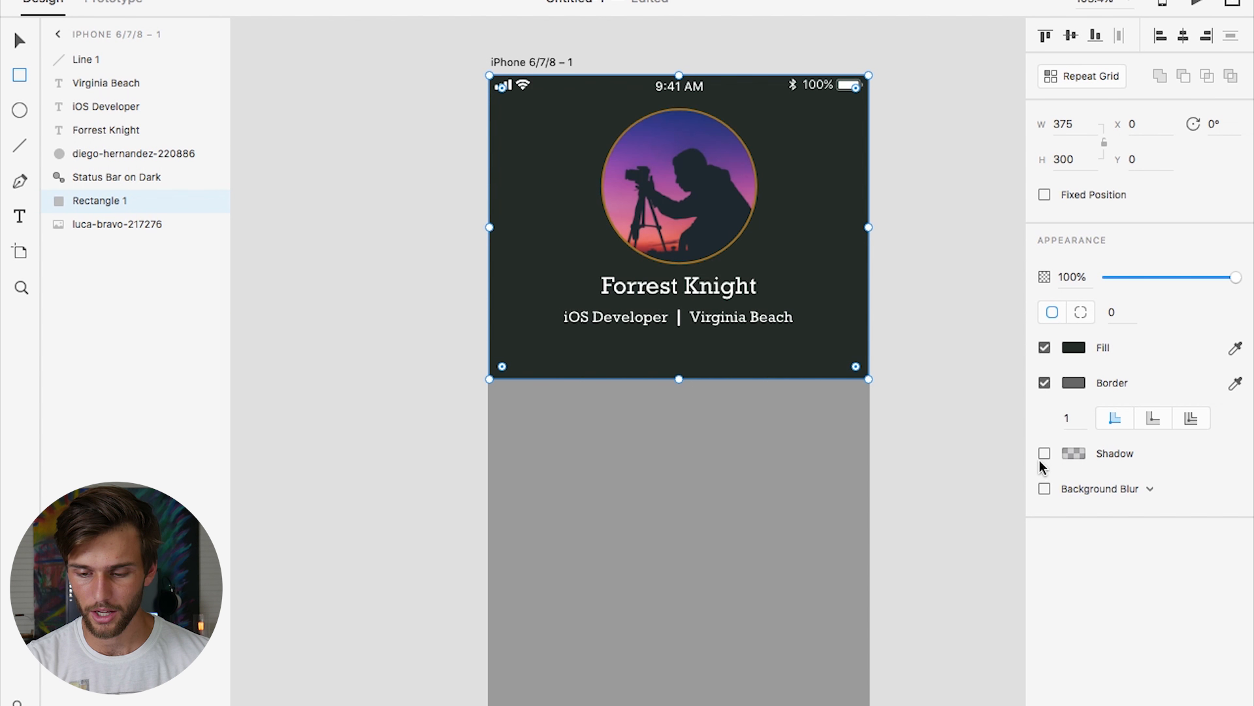
pyautogui.click(1044, 383)
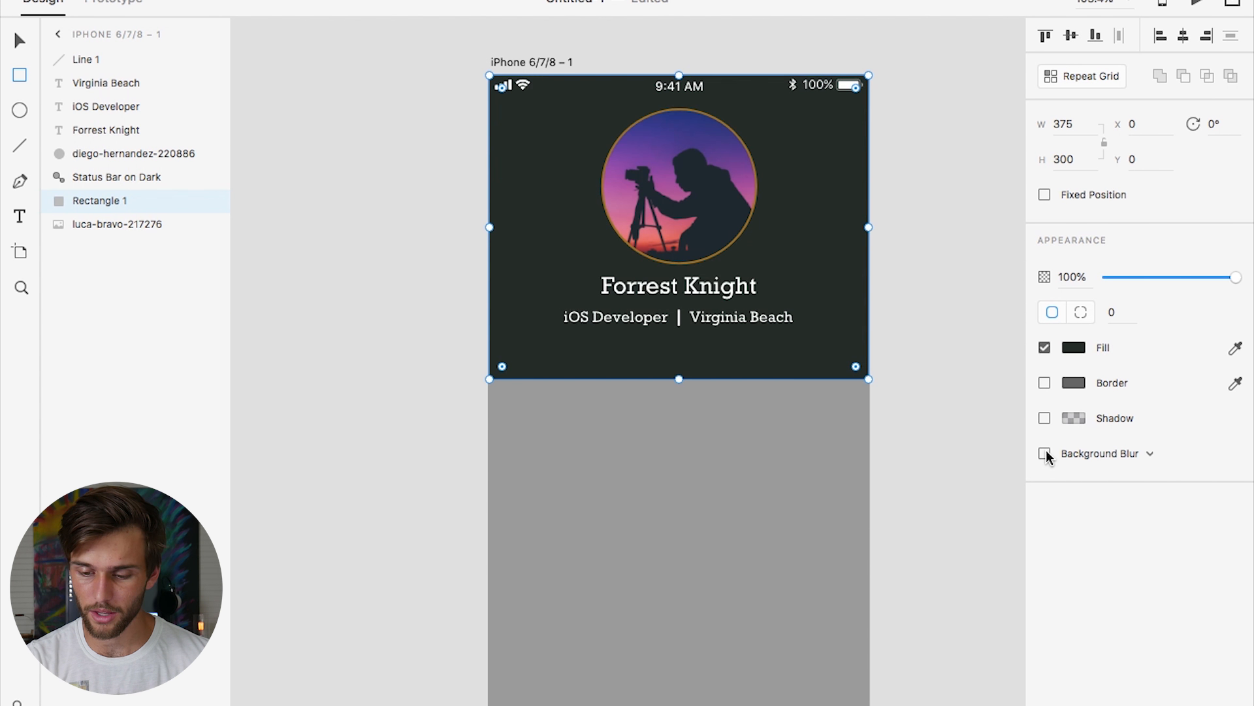
# Step: Enable Background Blur on the header overlay rectangle with blur amount 5, brightness 0 and opacity 90%
pyautogui.click(1044, 453)
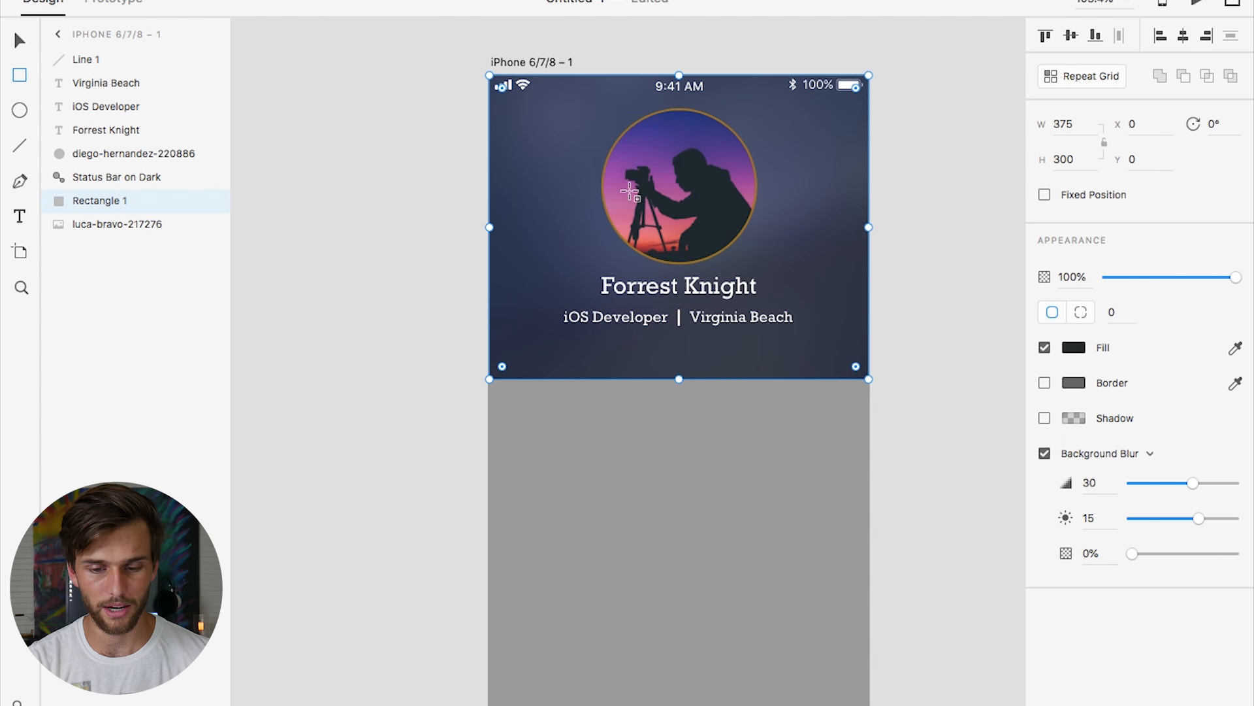
pyautogui.click(1138, 485)
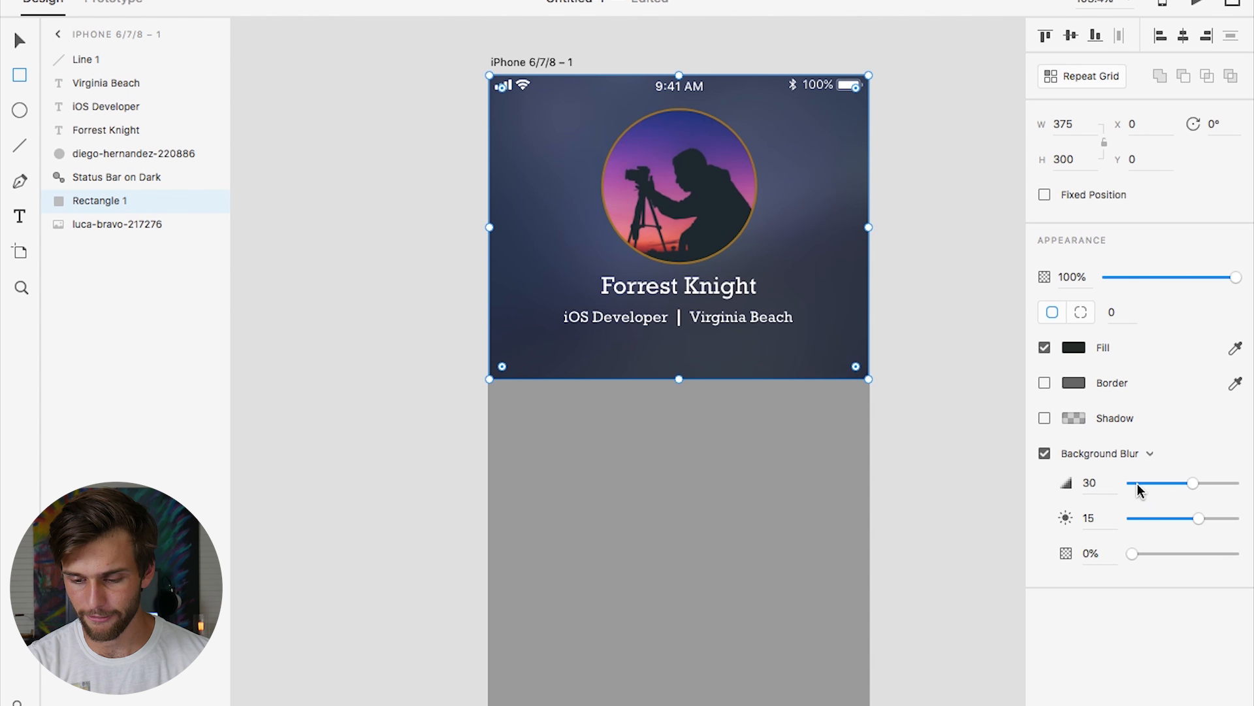
pyautogui.moveTo(1137, 484); pyautogui.dragTo(1142, 484)
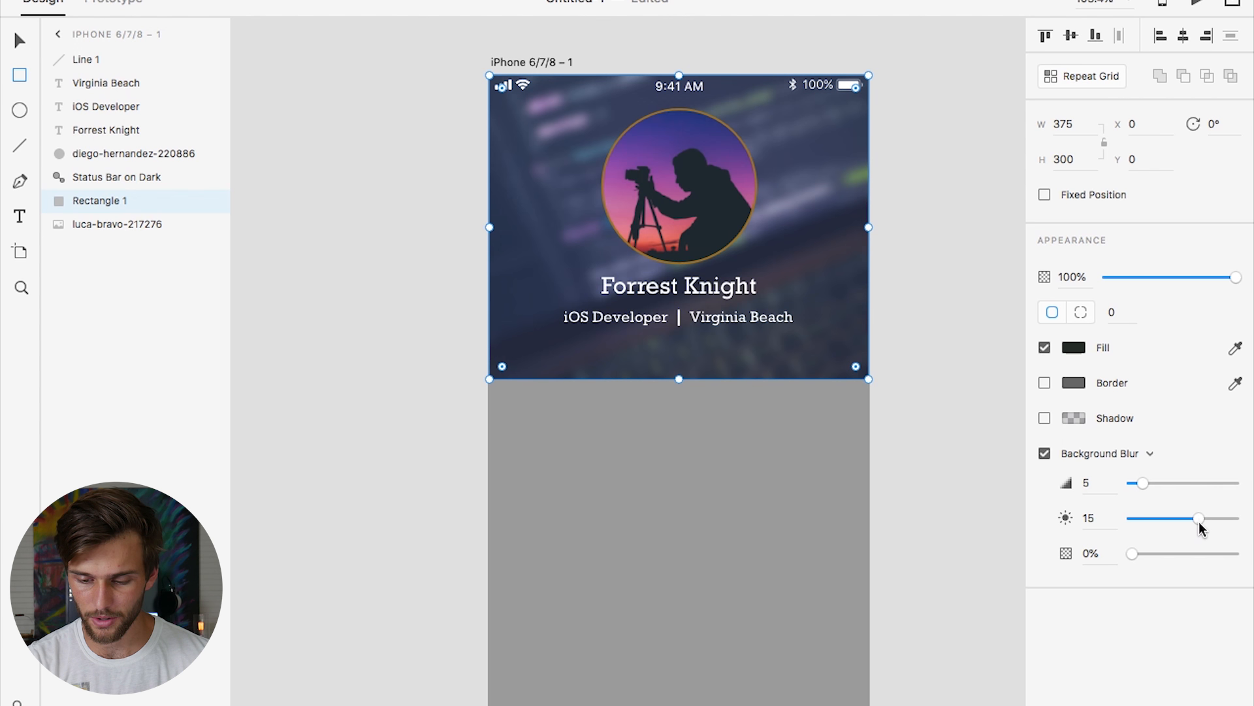
pyautogui.moveTo(1203, 522); pyautogui.dragTo(1187, 526)
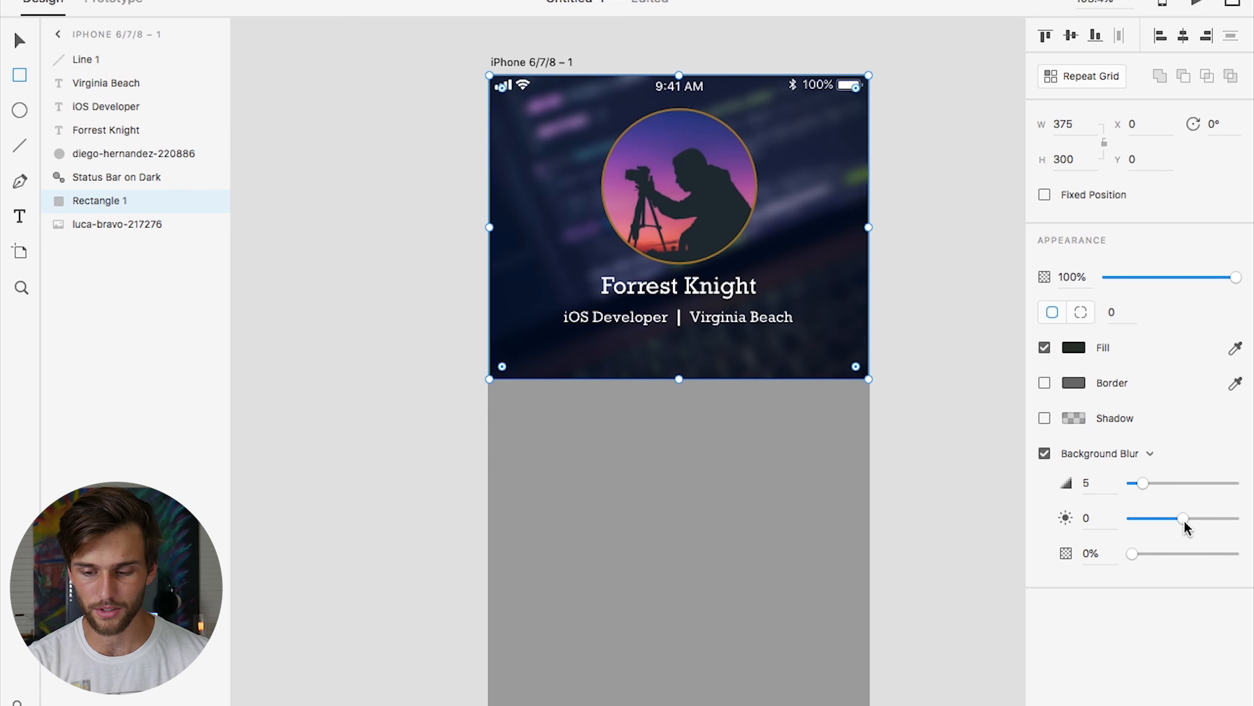
pyautogui.moveTo(1133, 558); pyautogui.dragTo(1224, 557)
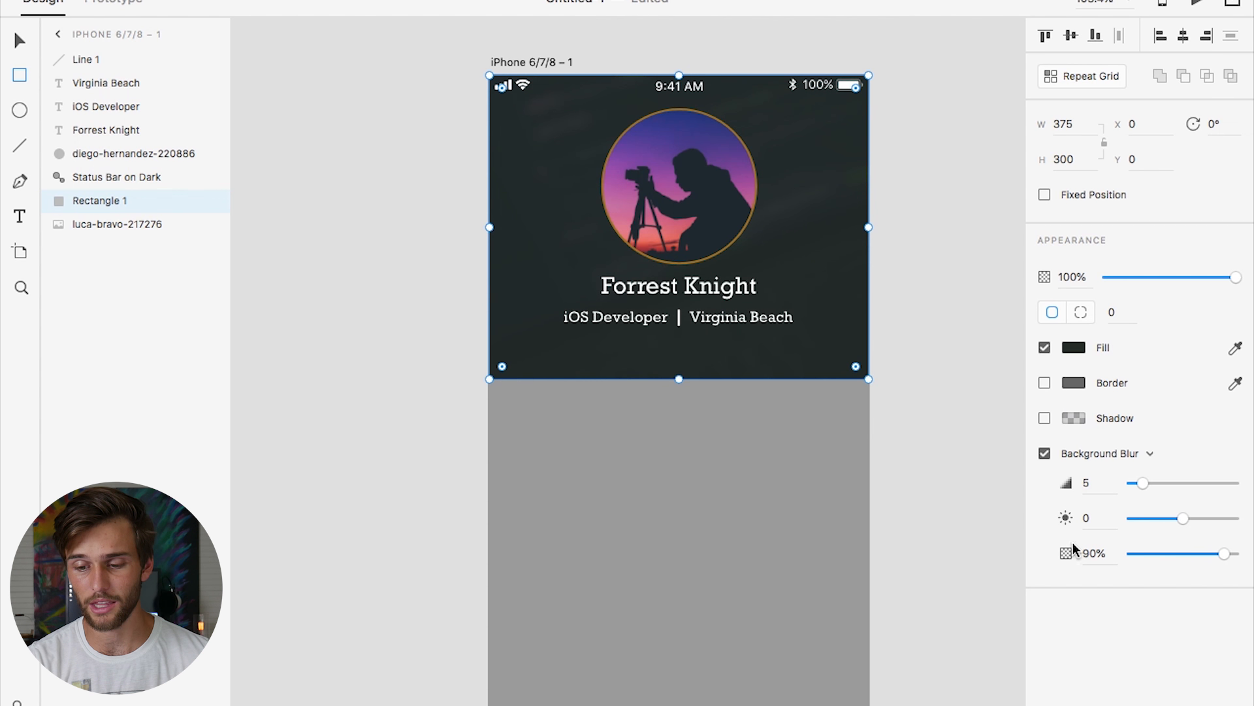
pyautogui.moveTo(1223, 557)
pyautogui.mouseDown()
pyautogui.moveTo(1085, 552)
pyautogui.moveTo(1253, 524)
pyautogui.moveTo(1206, 560)
pyautogui.moveTo(1224, 562)
pyautogui.mouseUp()
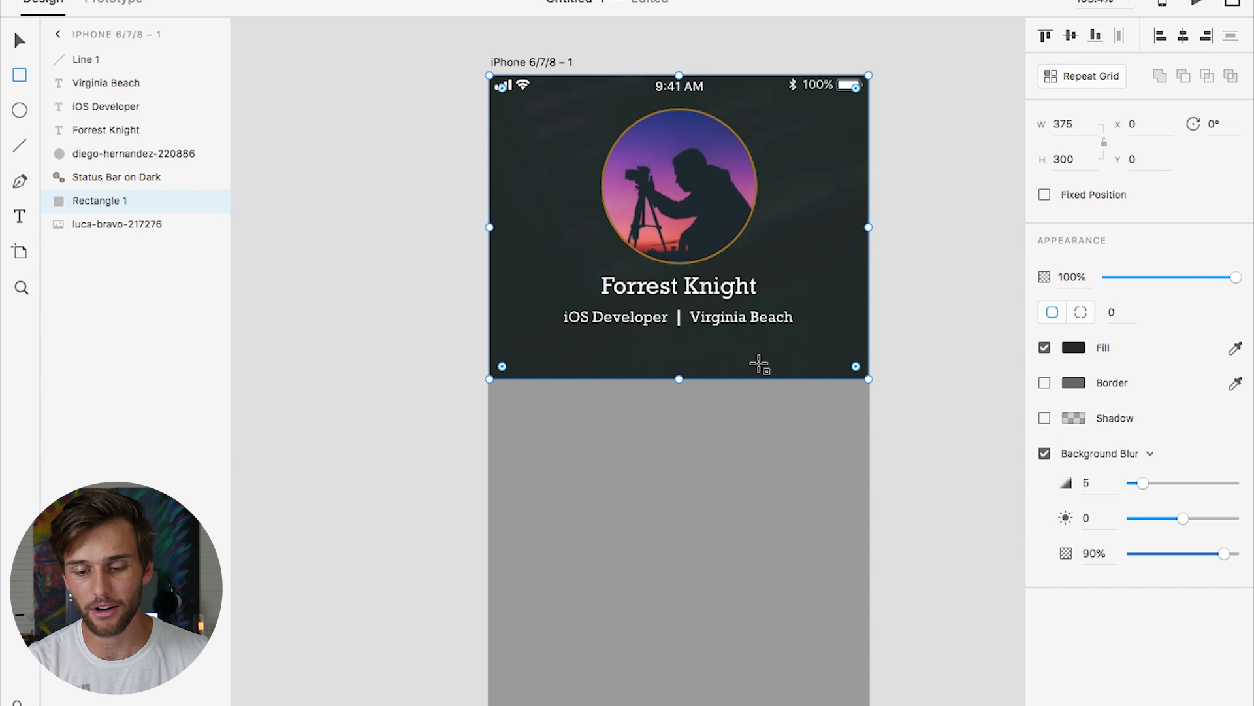
# Step: Add a "Portfolio" text near the header's lower-left edge and set its size to 22
pyautogui.press('t')
pyautogui.click(529, 367)
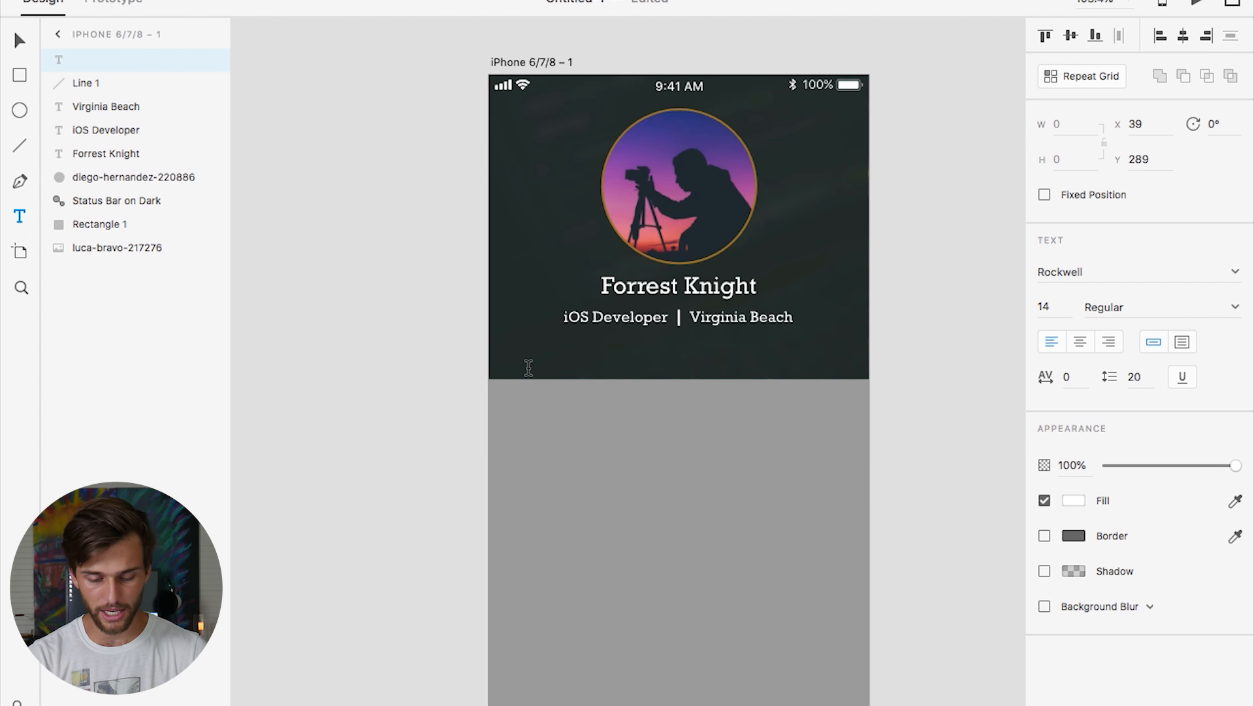
pyautogui.write('Portfolio')
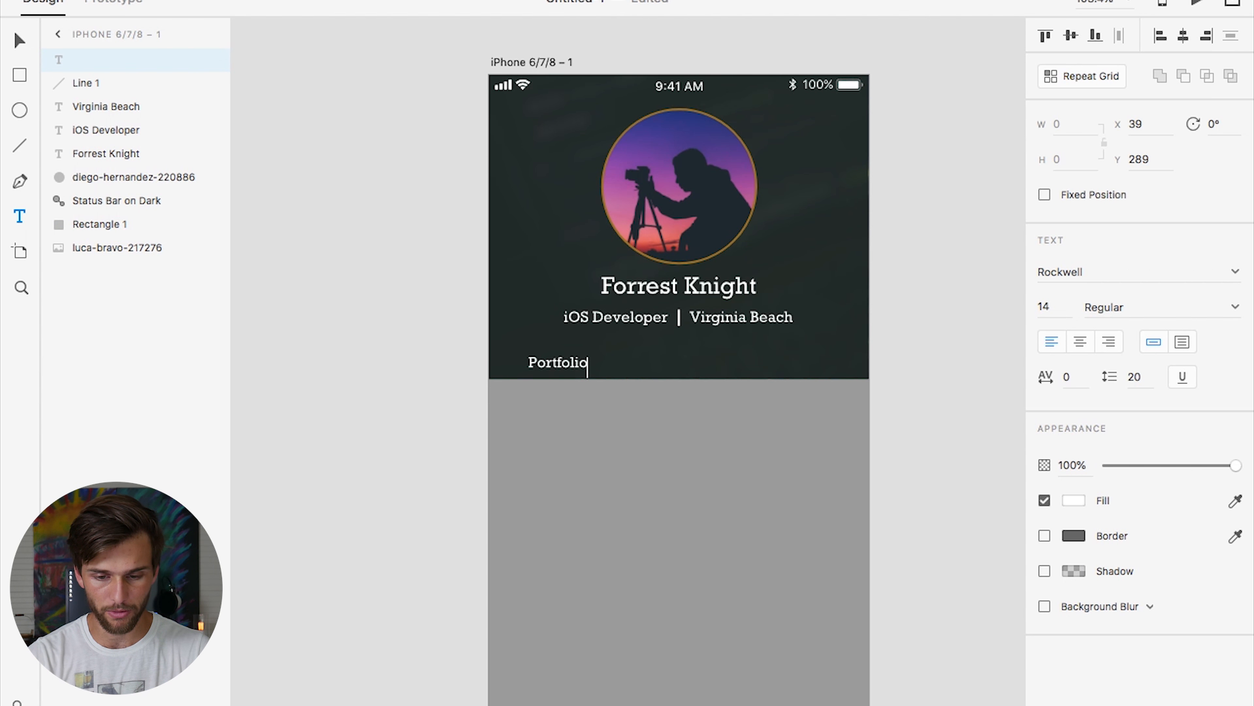
pyautogui.press('super+a')
pyautogui.click(1048, 304)
pyautogui.write('22')
pyautogui.press('Return')
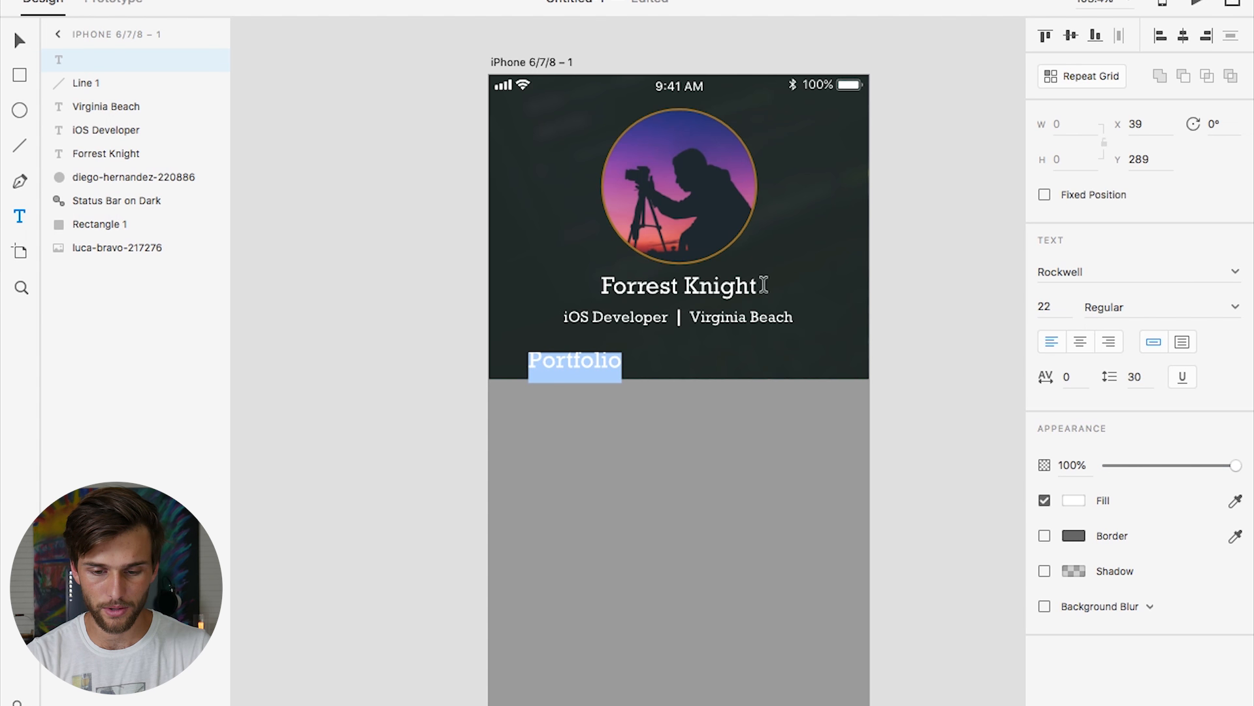
# Step: Add an "About" text near the header's lower-right edge and set its size to 20
pyautogui.press('Escape')
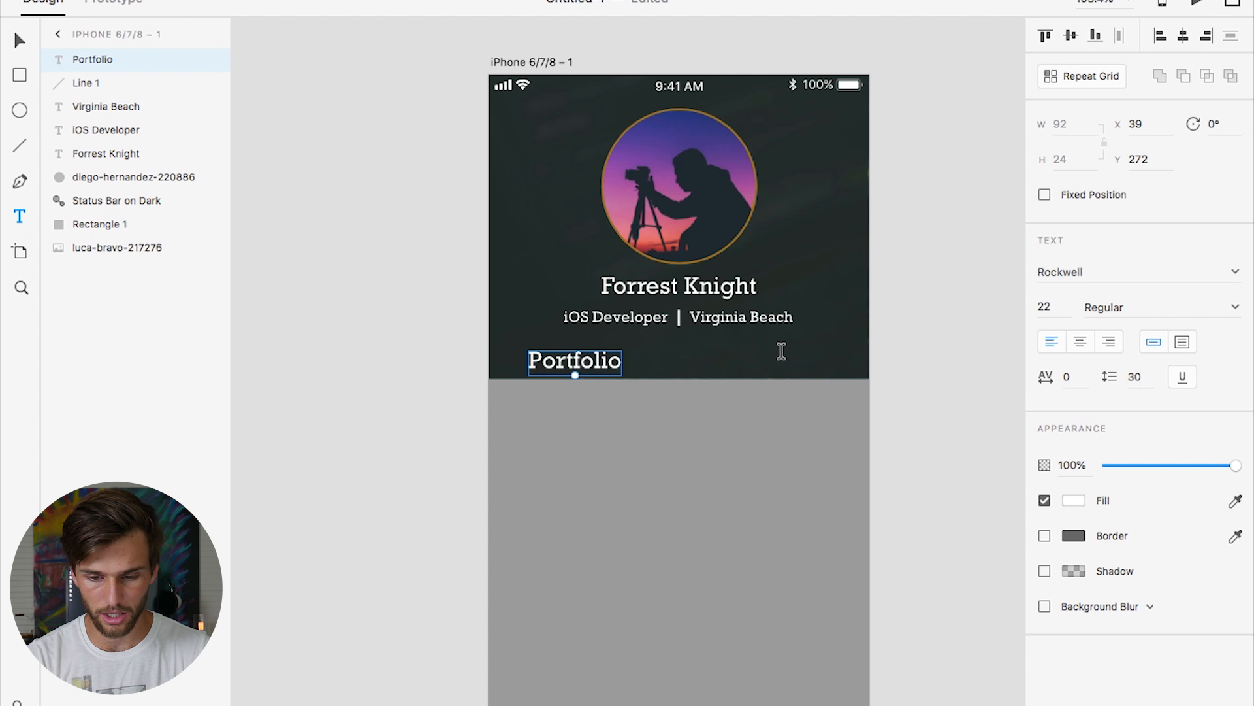
pyautogui.click(778, 358)
pyautogui.write('About')
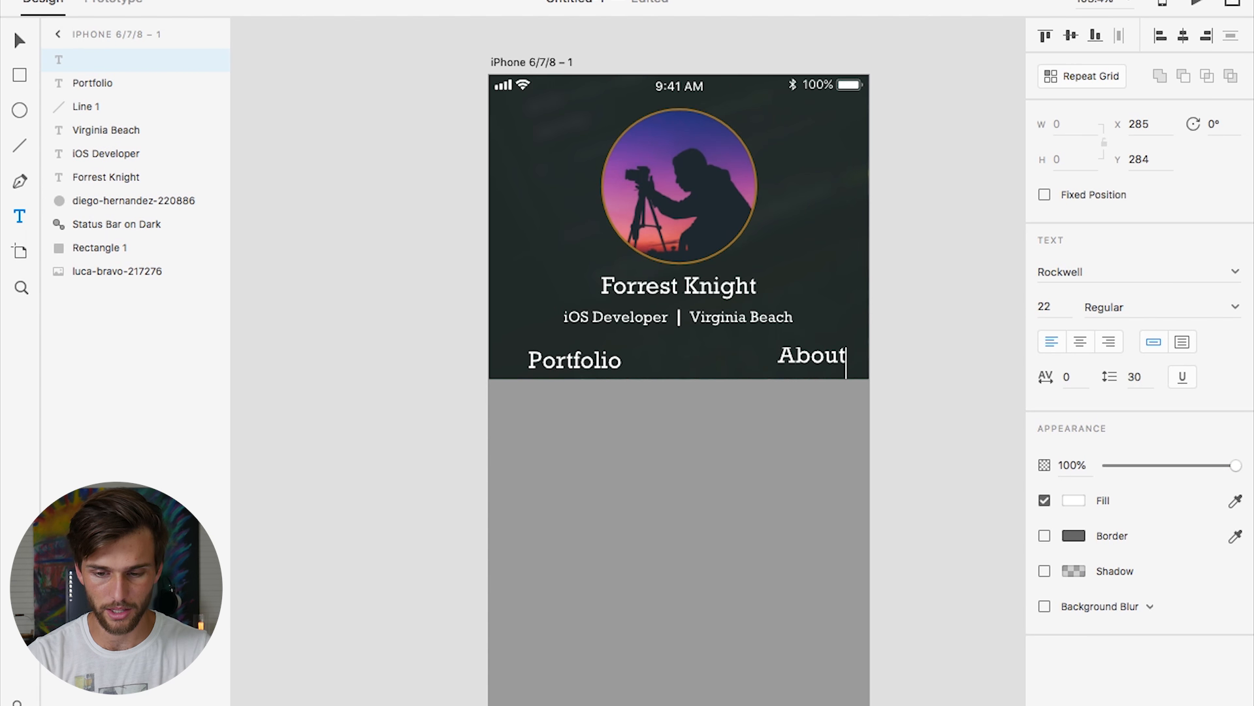
pyautogui.press('Escape')
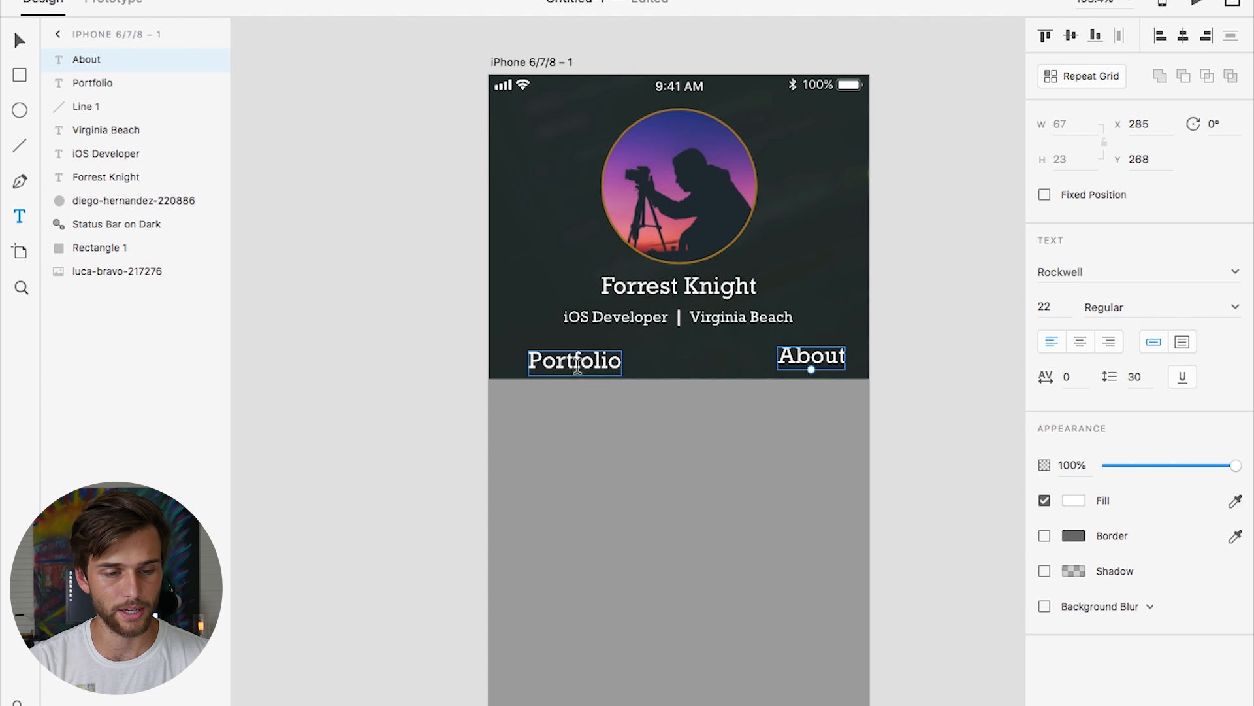
pyautogui.click(1054, 307)
pyautogui.write('22')
pyautogui.press('Return')
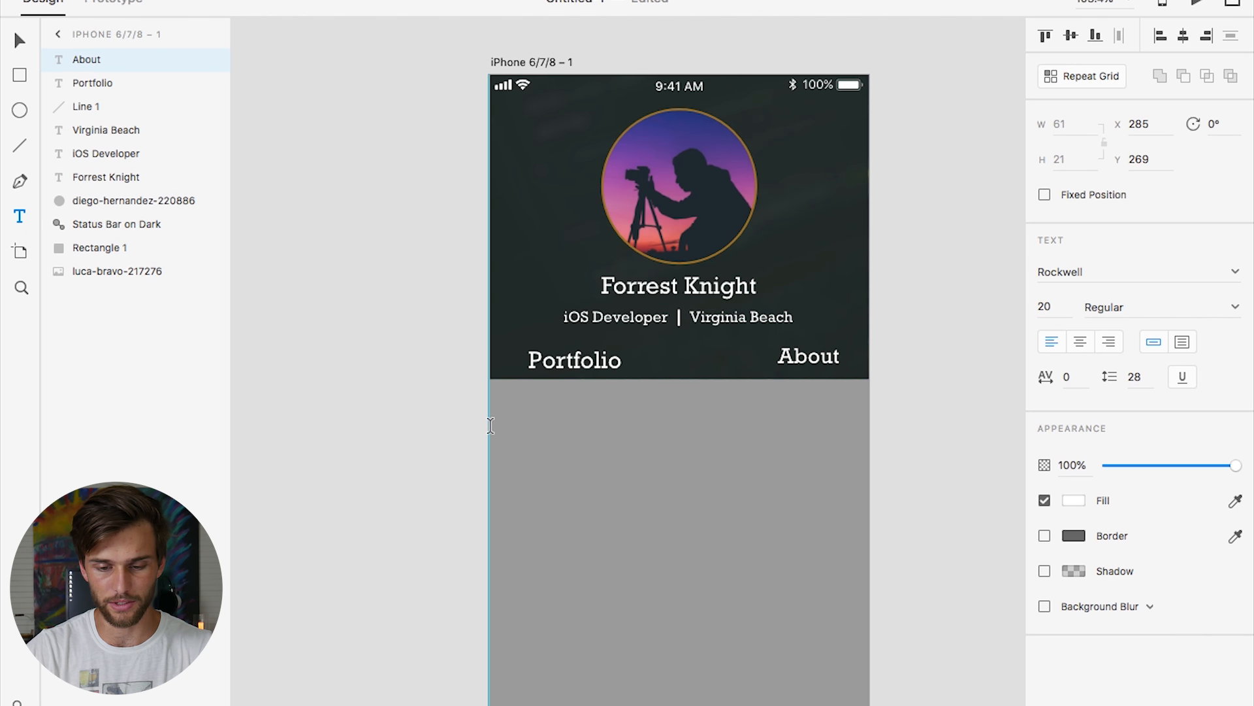
# Step: Set the "Portfolio" text's size to 20 and position it at X 57, Y 276
pyautogui.doubleClick(590, 368)
pyautogui.click(1052, 306)
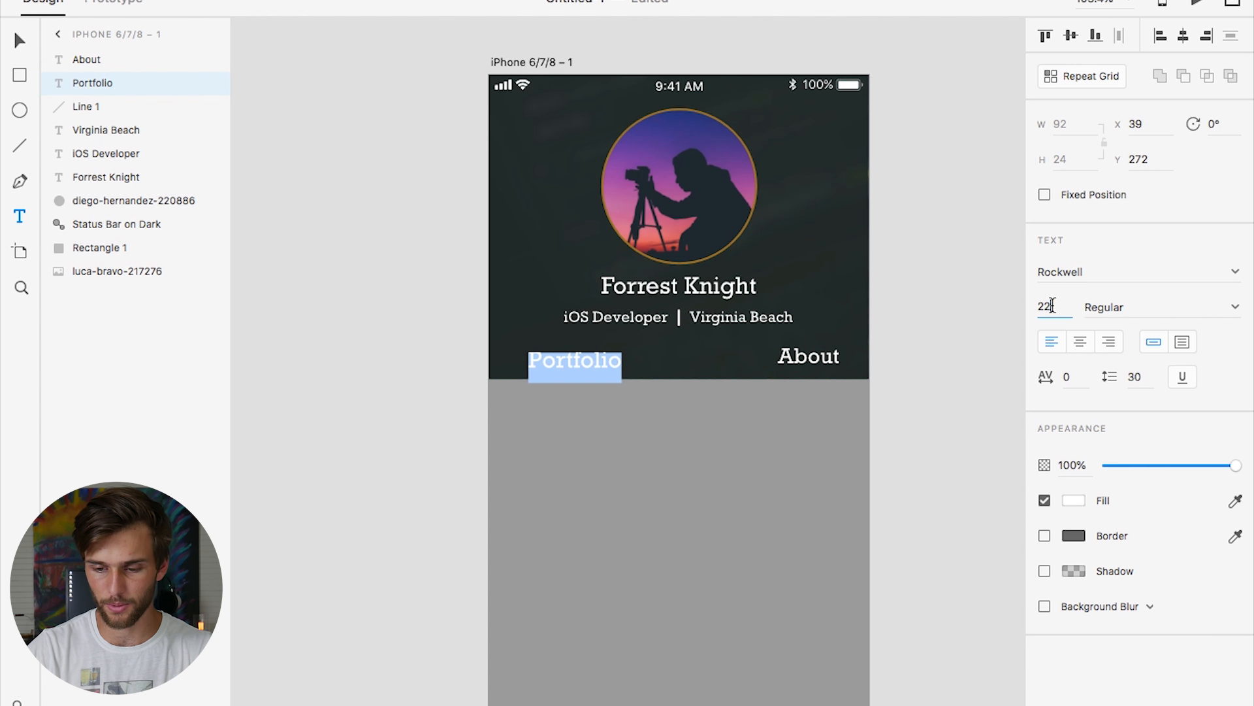
pyautogui.write('20')
pyautogui.press('Return')
pyautogui.click(1138, 124)
pyautogui.write('57')
pyautogui.press('Tab')
pyautogui.write('276')
# Step: Place the "About" text at X 256, Y 276 and change its fill to #888888
pyautogui.click(808, 357)
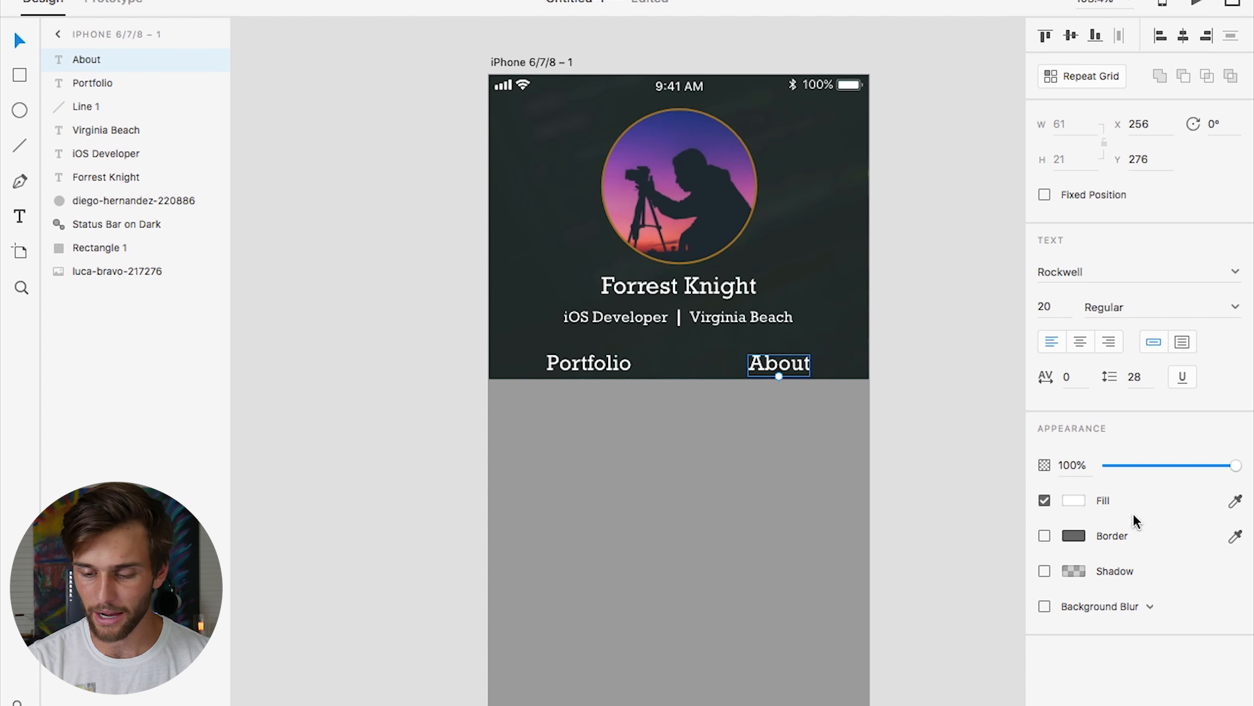
pyautogui.click(1073, 501)
pyautogui.moveTo(849, 456); pyautogui.dragTo(814, 453)
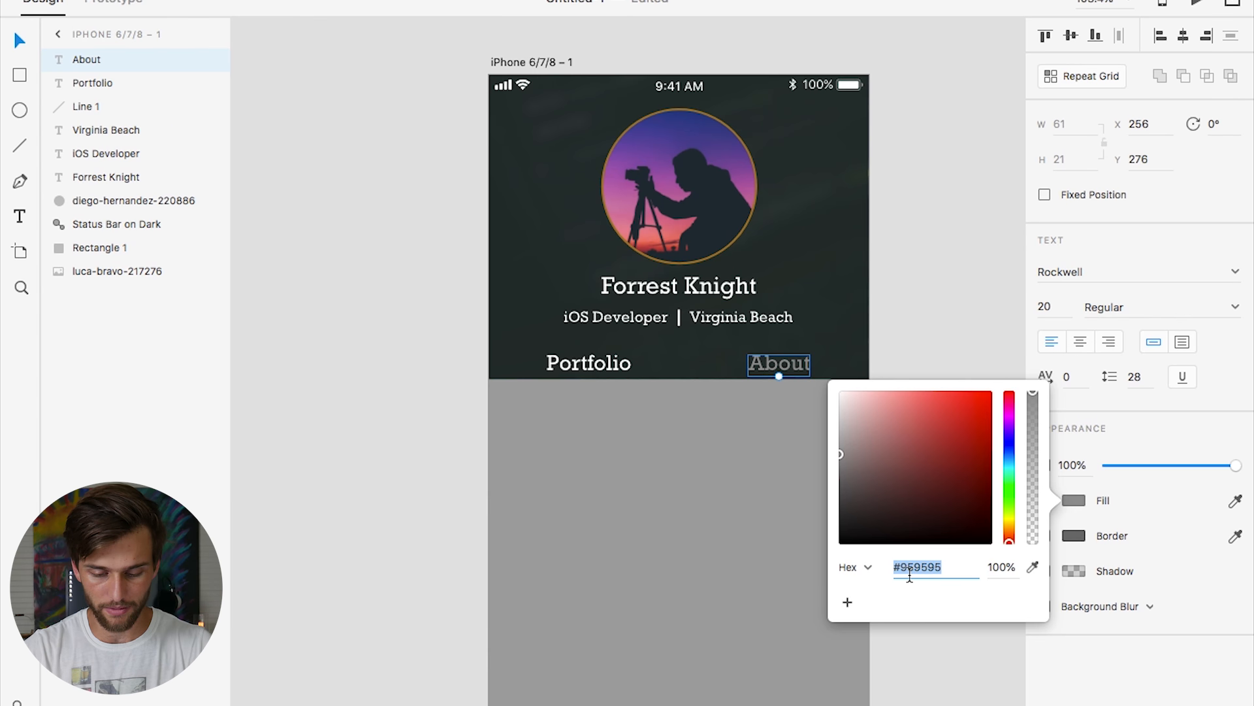
pyautogui.write('#888888')
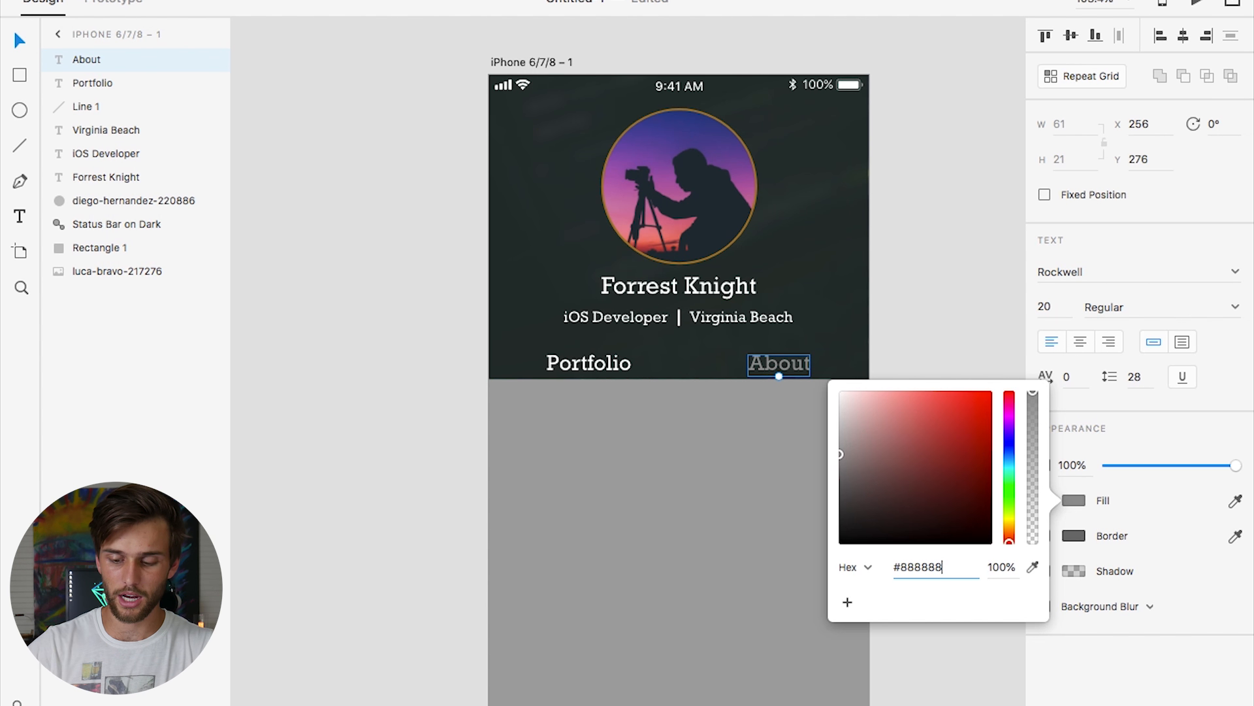
pyautogui.press('Return')
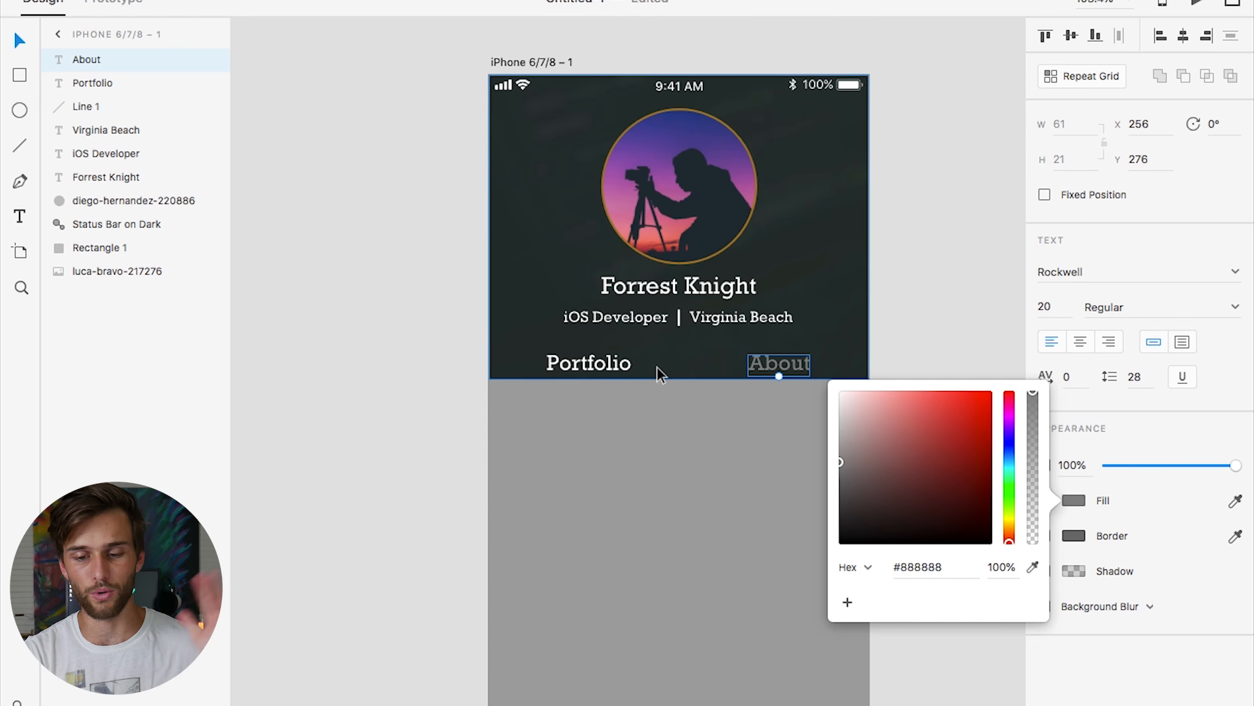
# Step: Draw a 188-wide horizontal line along the header's bottom edge beneath "Portfolio" with a #FFFFFF border of size 4
pyautogui.click(570, 364)
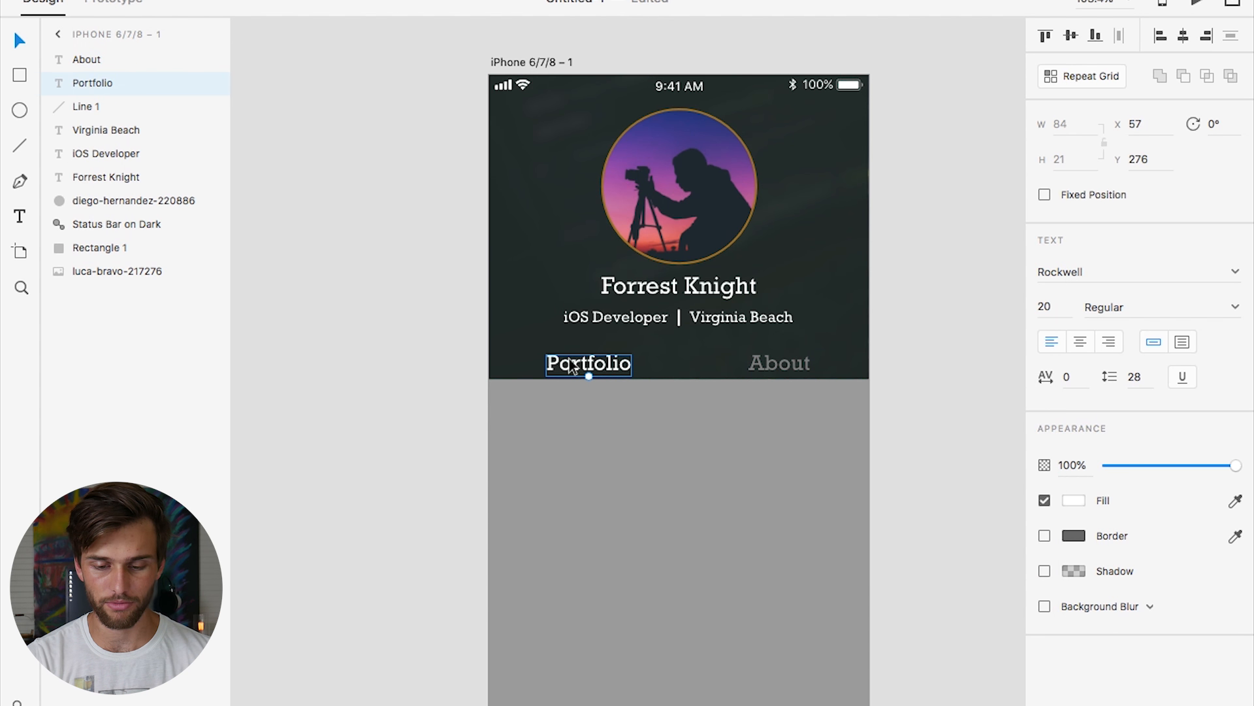
pyautogui.click(20, 145)
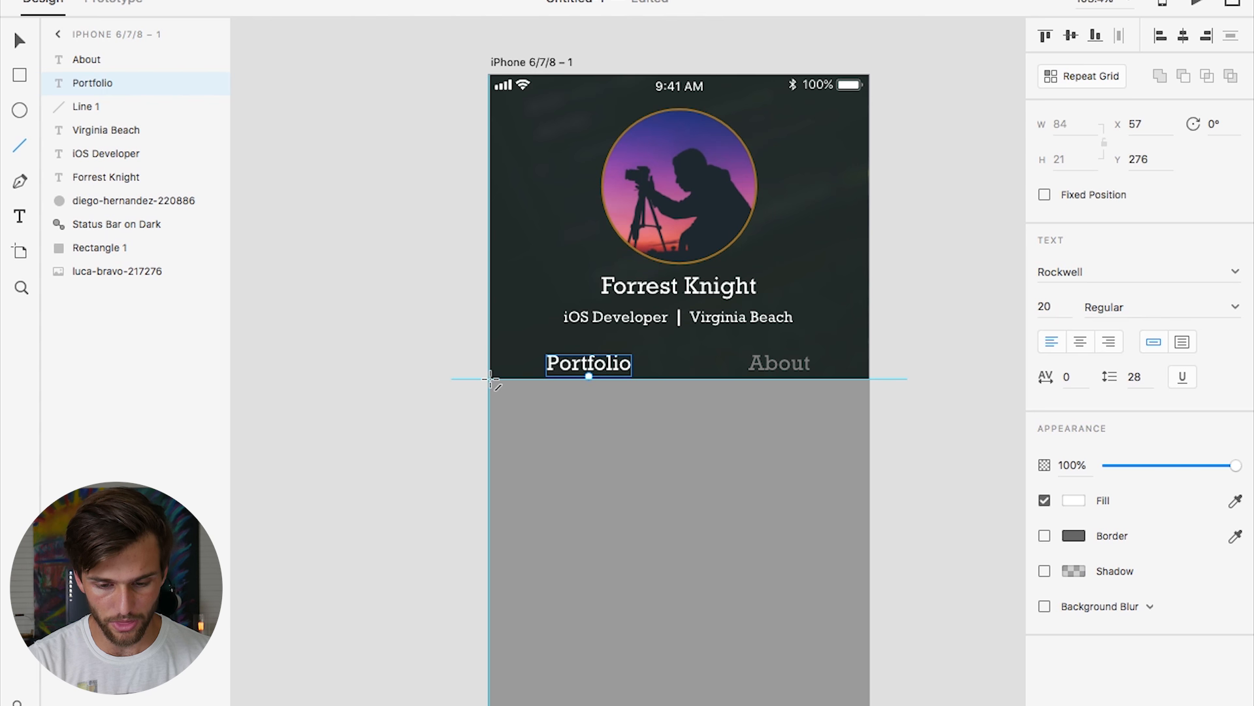
pyautogui.moveTo(491, 379); pyautogui.dragTo(680, 380)
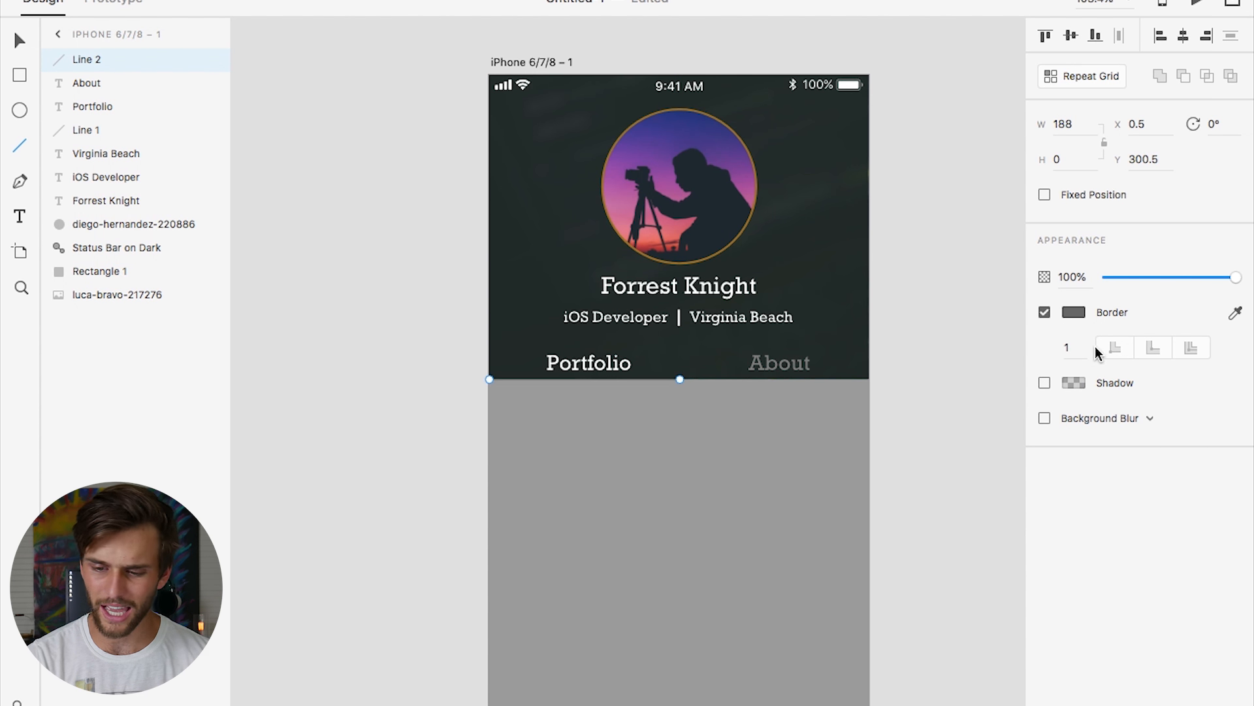
pyautogui.click(1080, 313)
pyautogui.moveTo(873, 238); pyautogui.dragTo(696, 92)
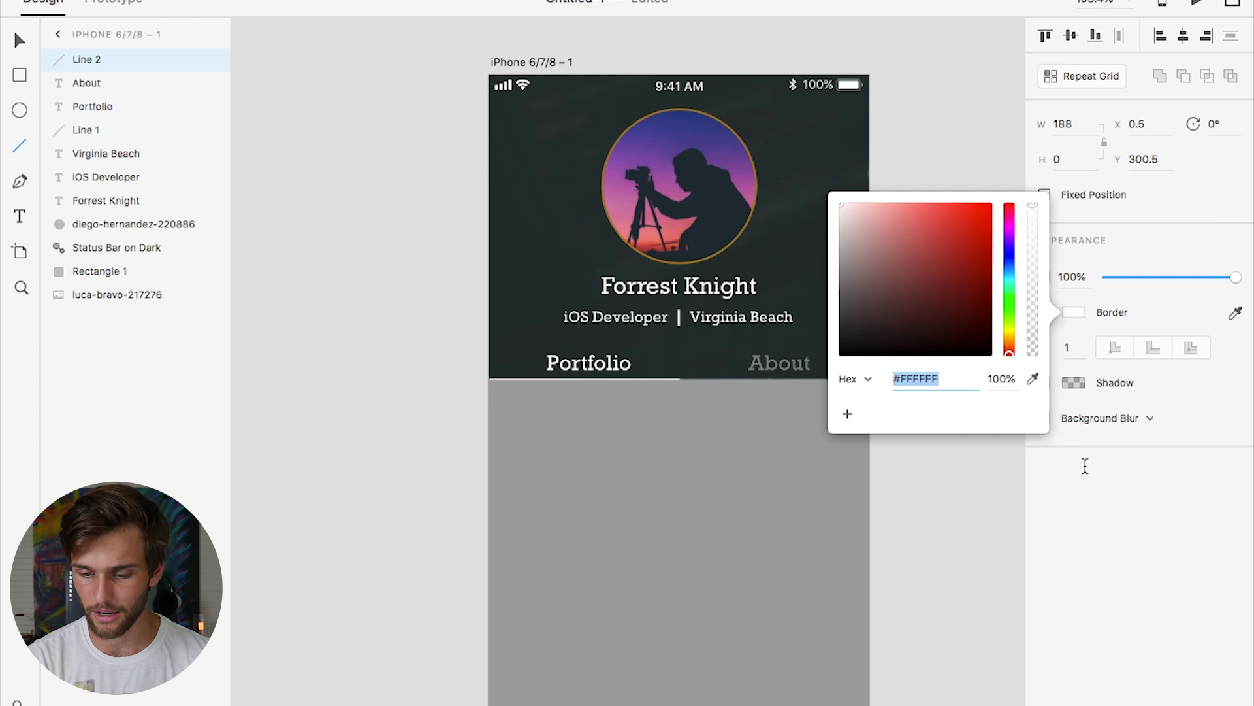
pyautogui.click(1082, 347)
pyautogui.write('4')
pyautogui.press('Return')
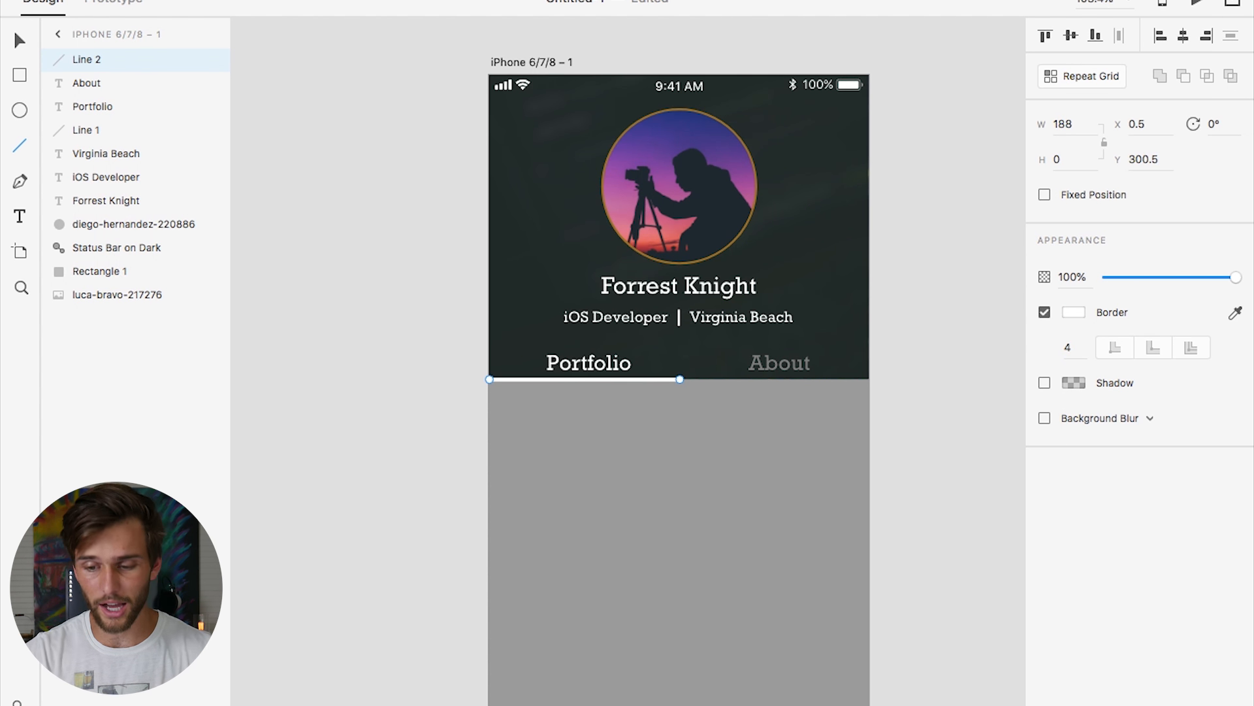
pyautogui.press('Down')
pyautogui.press('Down')
pyautogui.press('Up')
pyautogui.press('Up')
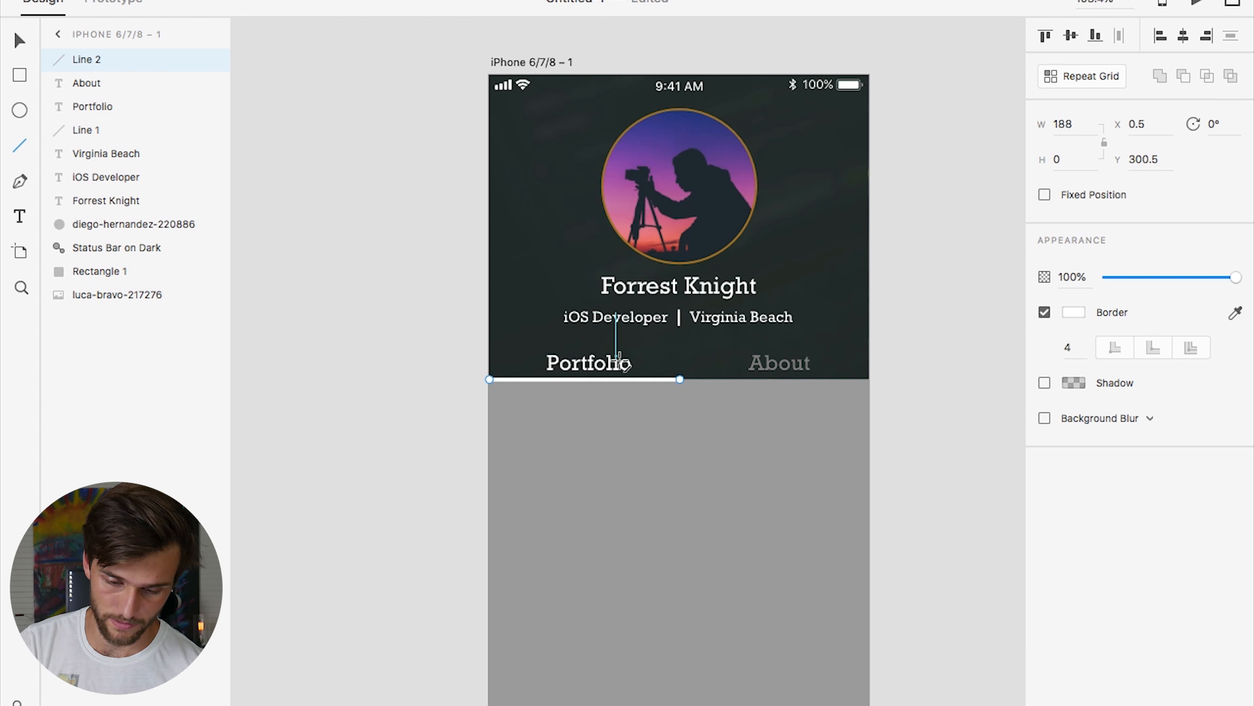
# Step: Draw a 375 × 46 rectangle directly below the header at X 0, Y 300 and remove its border
pyautogui.hscroll(3, 620, 362)
pyautogui.scroll(-2, 619, 361)
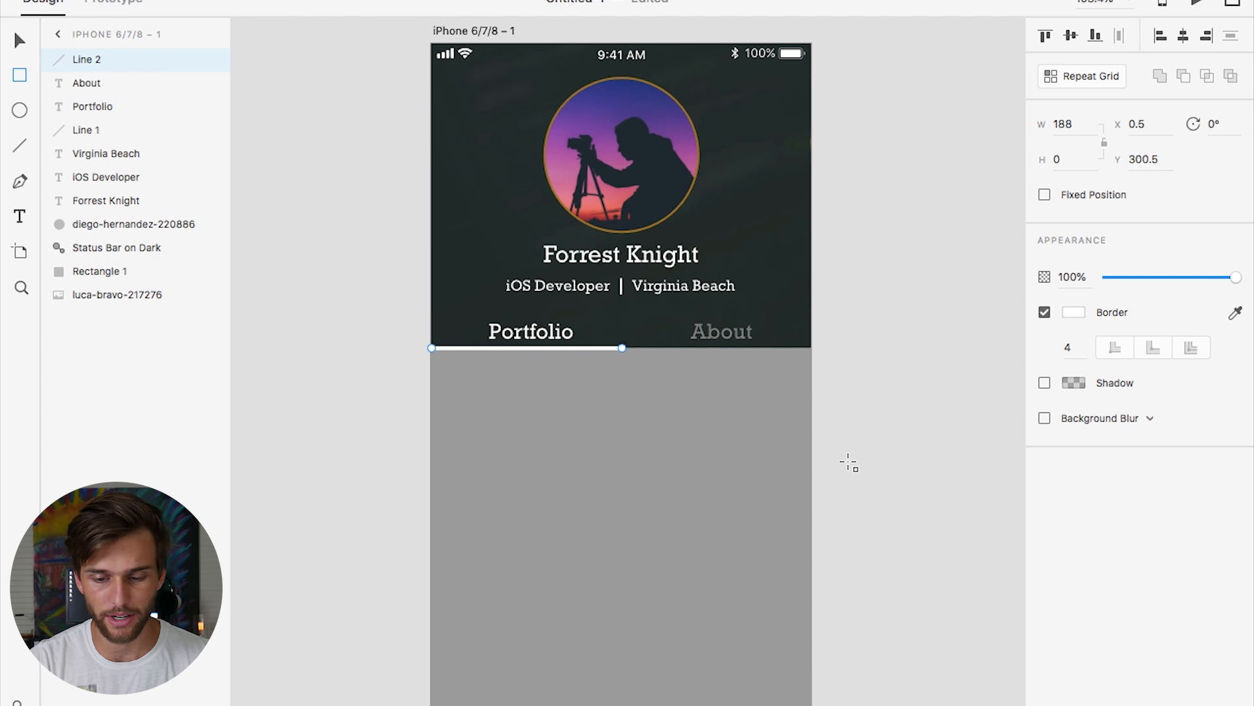
pyautogui.moveTo(810, 348); pyautogui.dragTo(431, 394)
pyautogui.click(1046, 382)
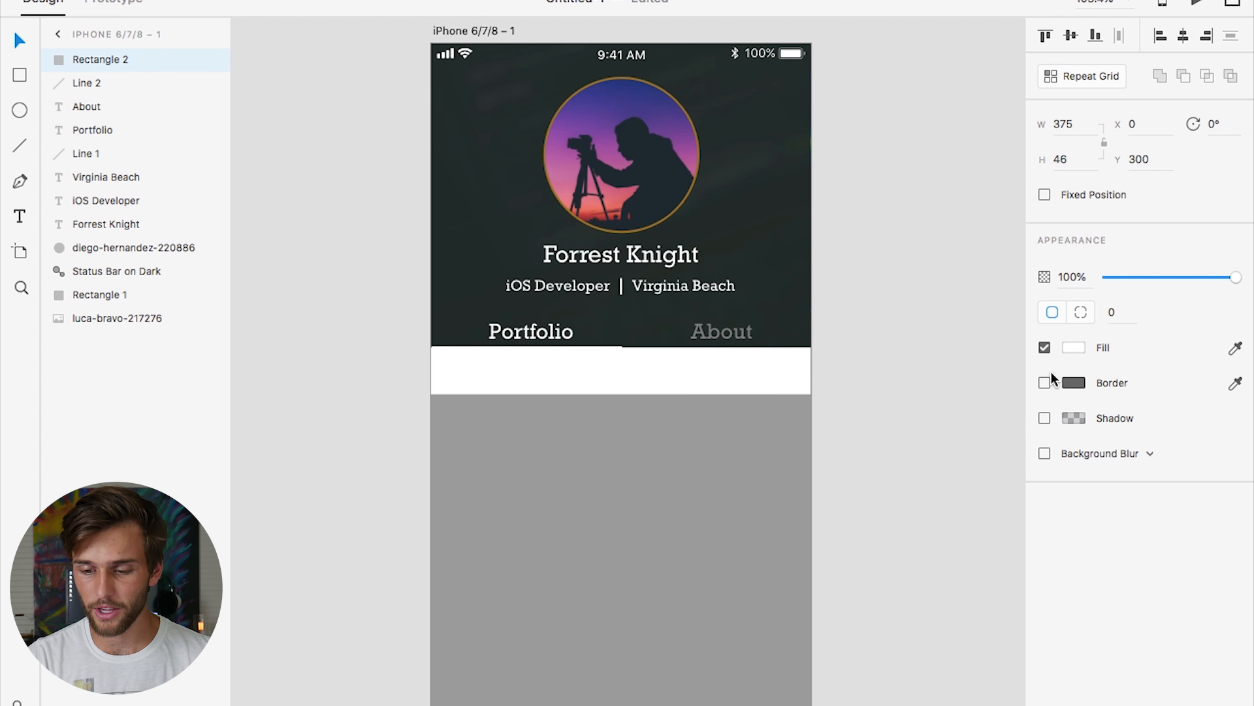
# Step: Save the profile photo's border color #AA7A33 and the header overlay's fill #29332F as color swatches
pyautogui.click(1073, 348)
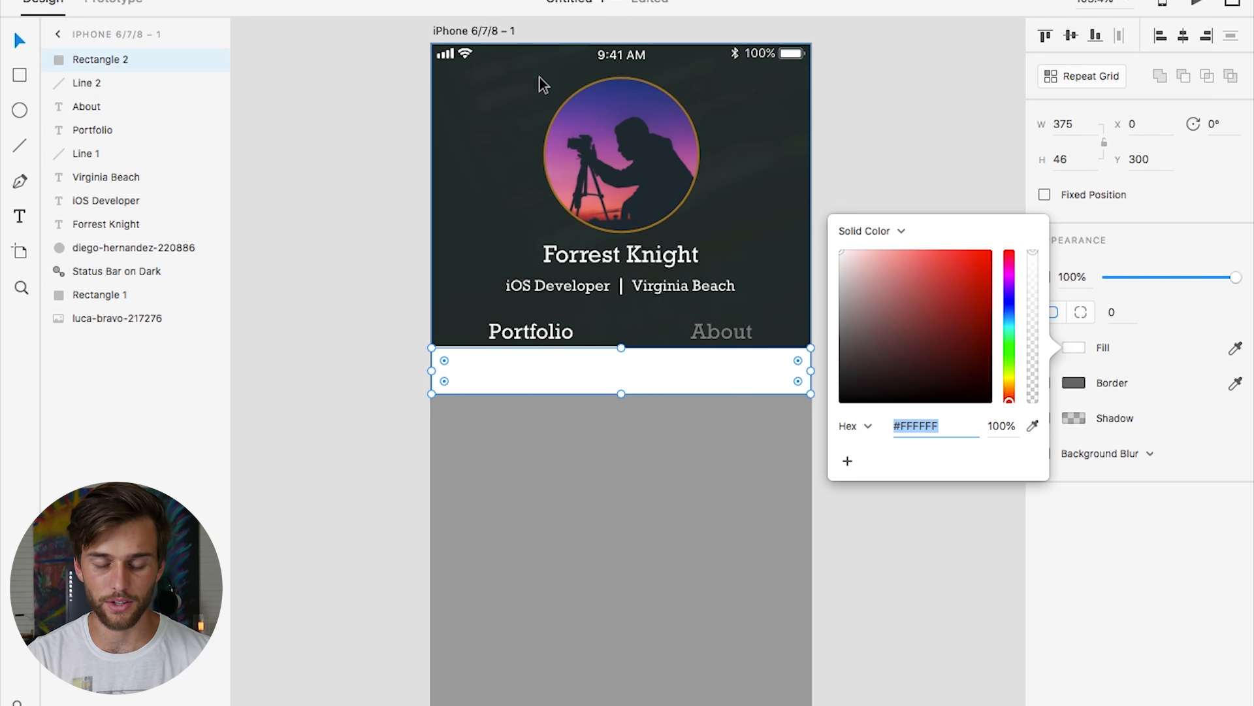
pyautogui.click(643, 158)
pyautogui.click(1076, 348)
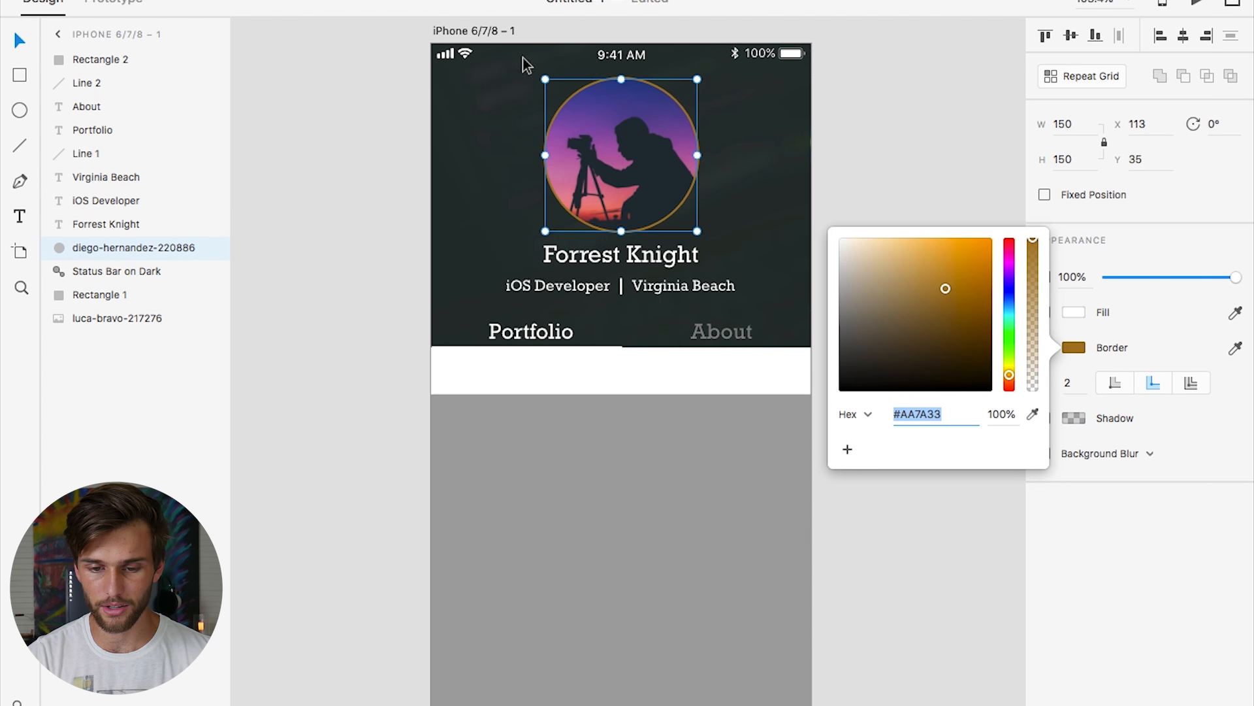
pyautogui.click(730, 142)
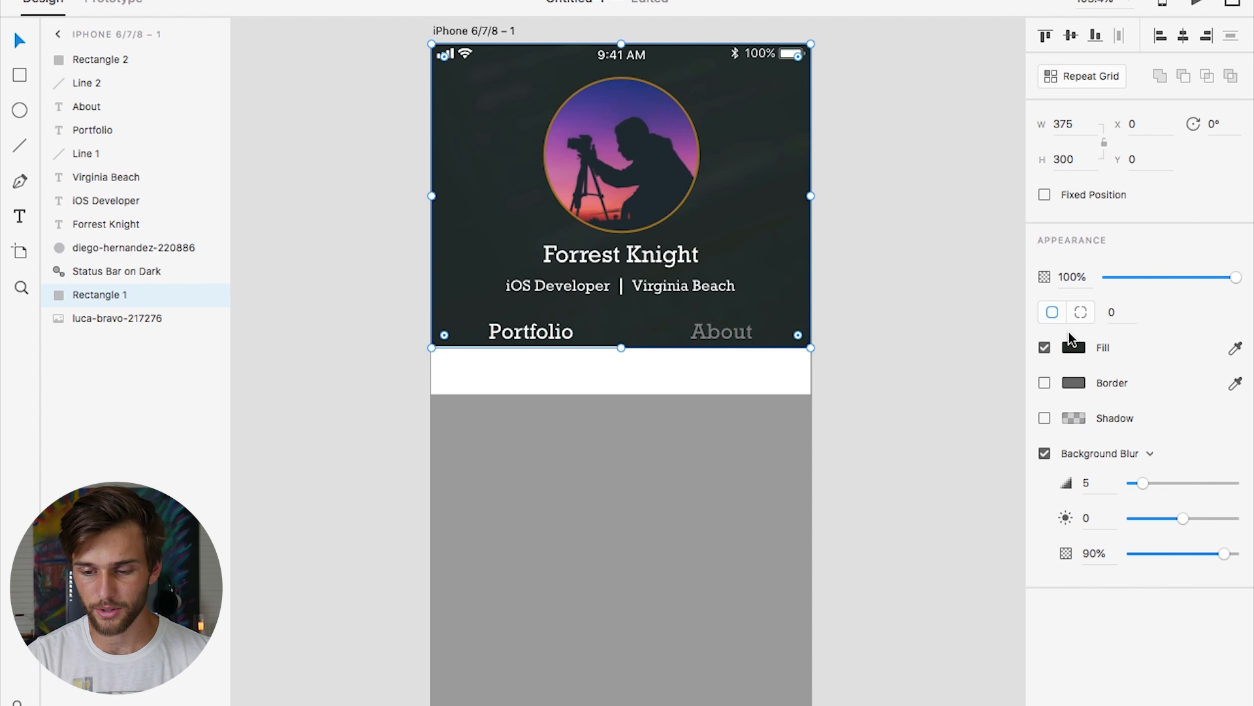
pyautogui.click(1072, 349)
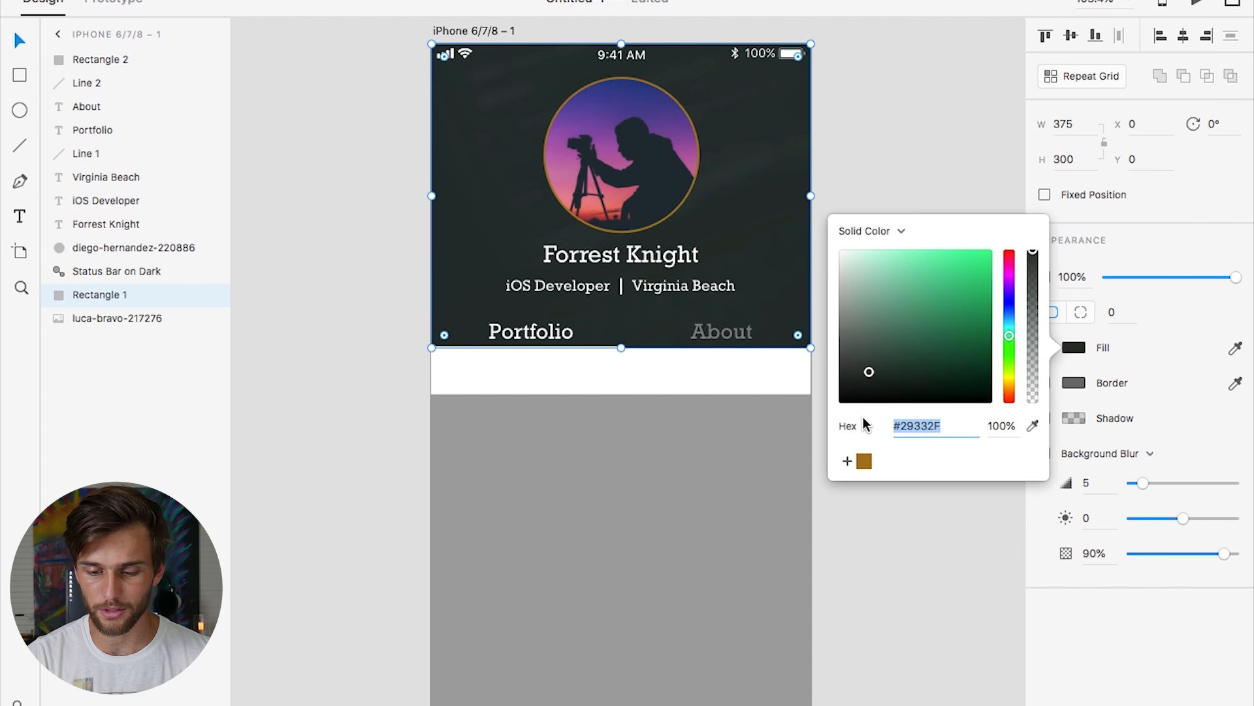
pyautogui.click(848, 463)
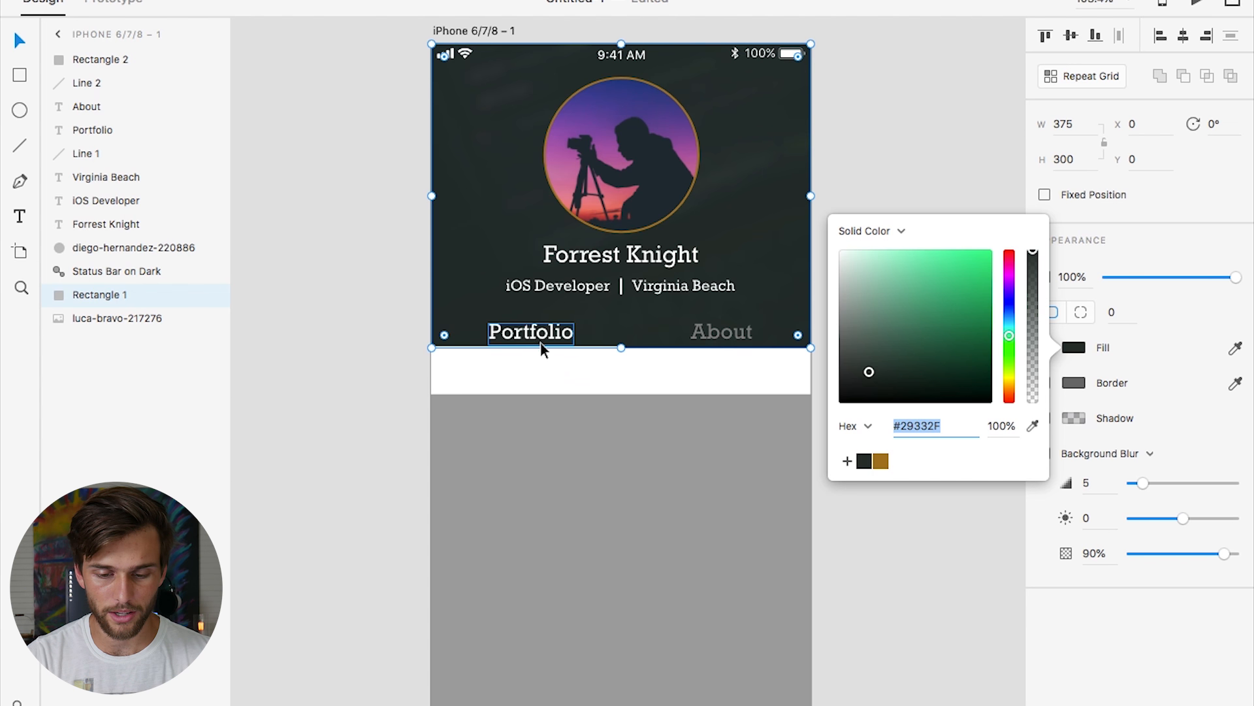
# Step: Fill the rectangle below the header with the saved #AA7A33 swatch
pyautogui.click(679, 385)
pyautogui.click(1075, 348)
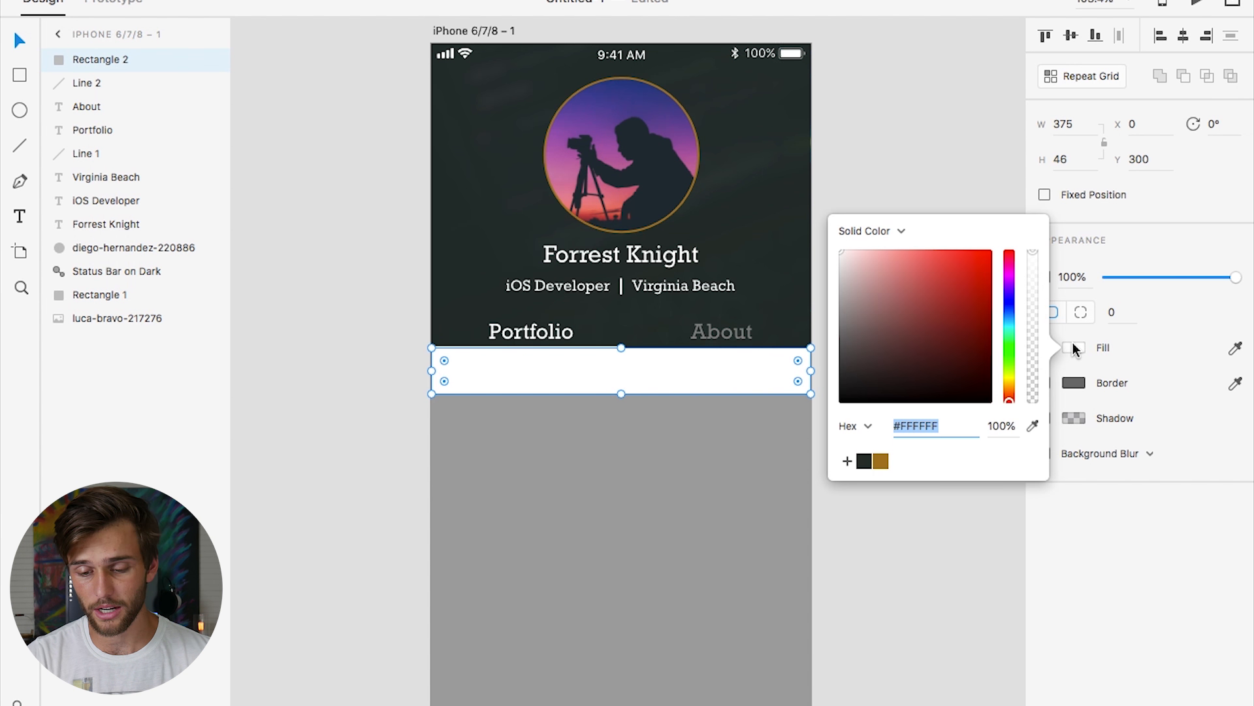
pyautogui.click(879, 461)
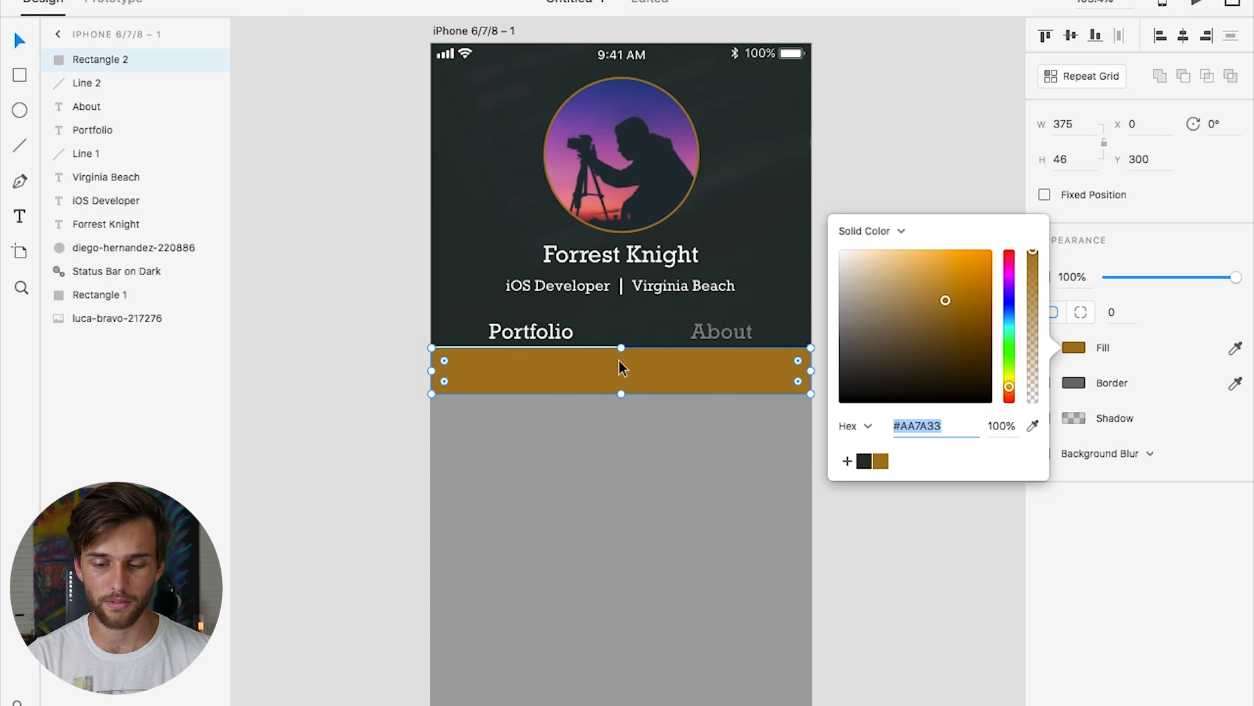
pyautogui.click(1158, 551)
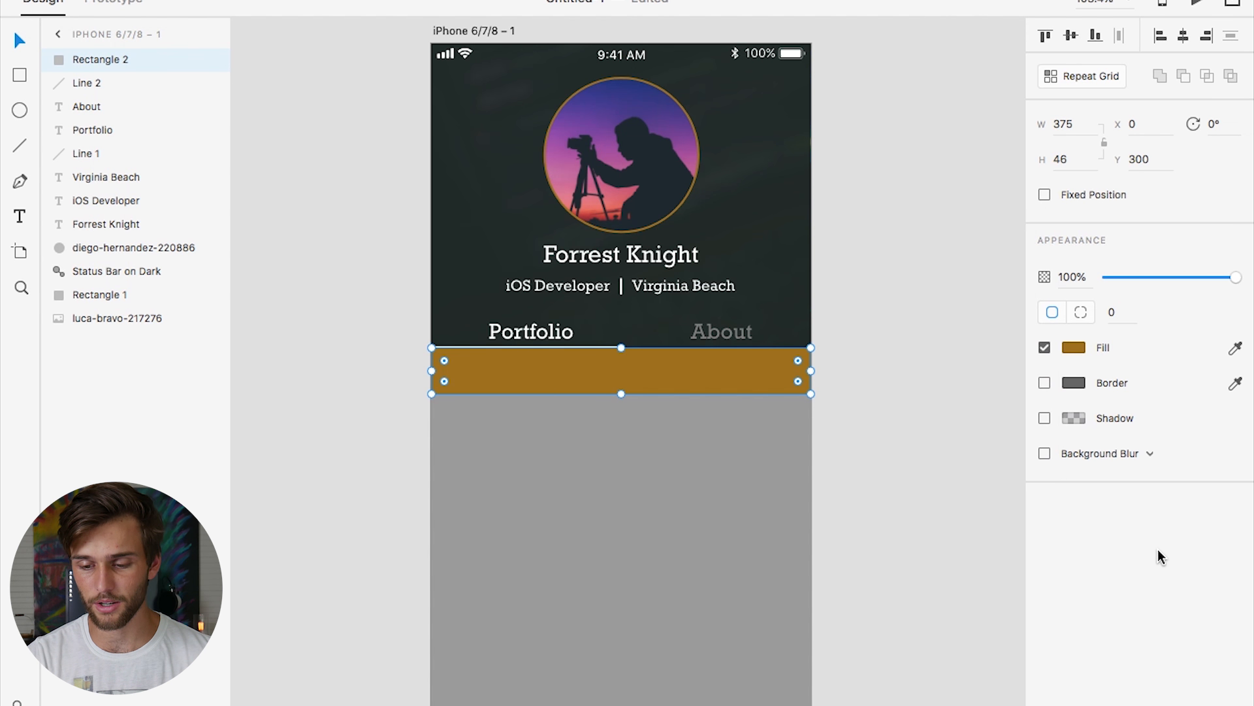
# Step: Enable a shadow on the bar below the header with Y offset 1 and color #000000 at 46% opacity
pyautogui.click(1044, 418)
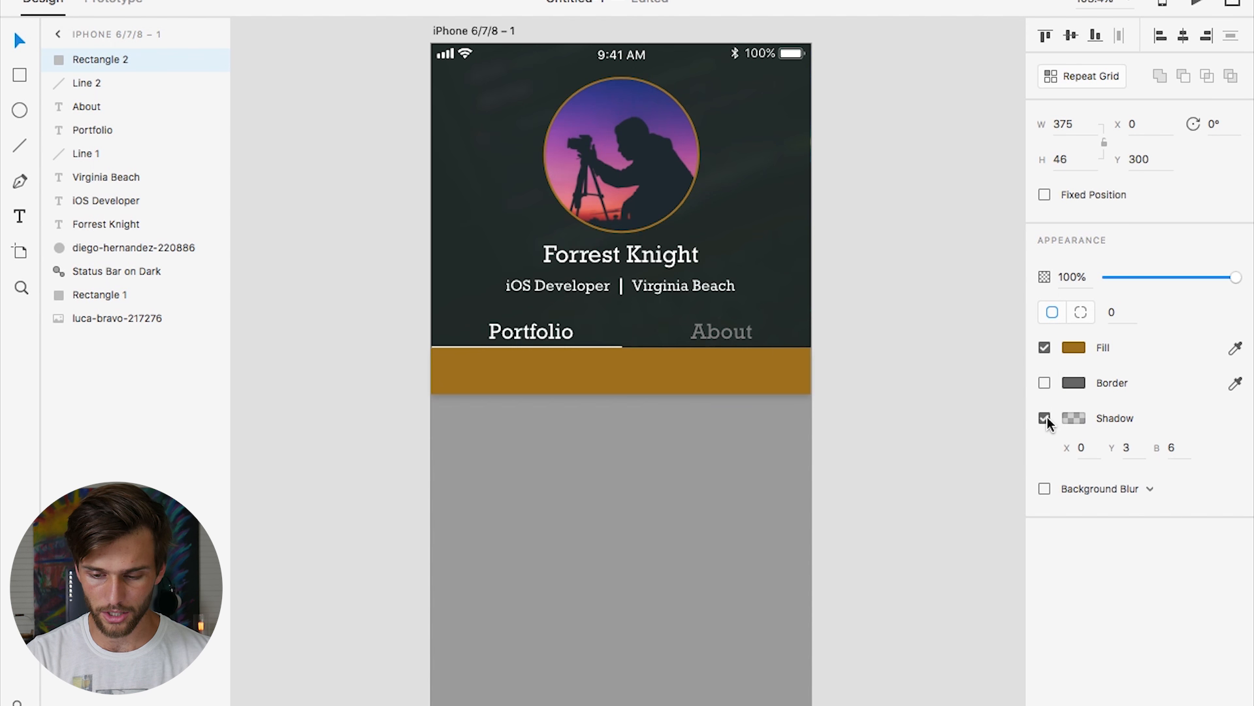
pyautogui.click(1130, 449)
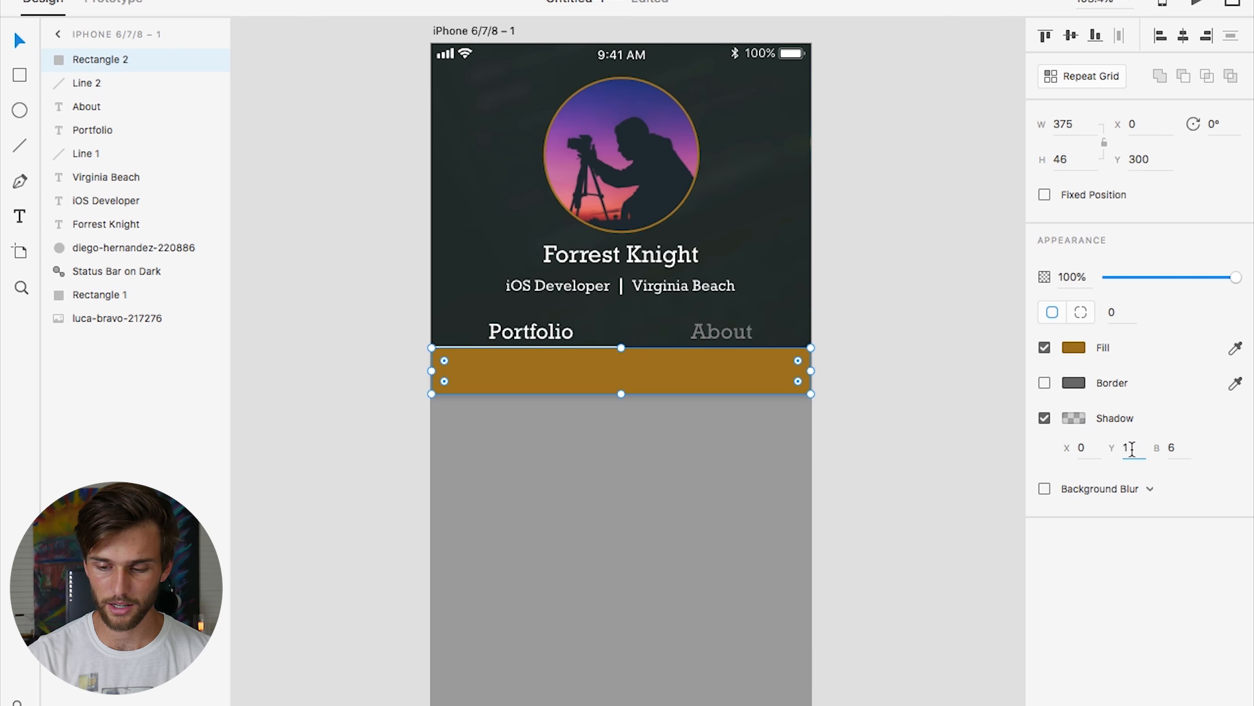
pyautogui.write('1')
pyautogui.click(1079, 415)
pyautogui.moveTo(1033, 437); pyautogui.dragTo(1033, 371)
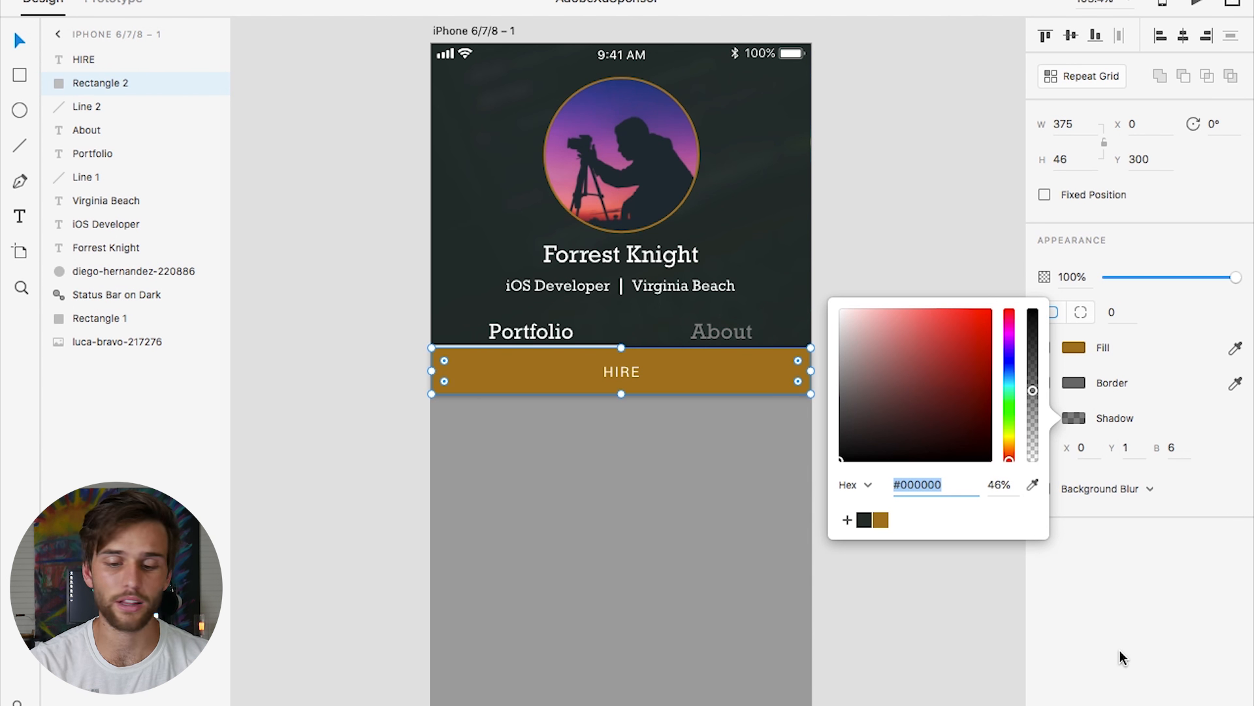
pyautogui.click(1100, 618)
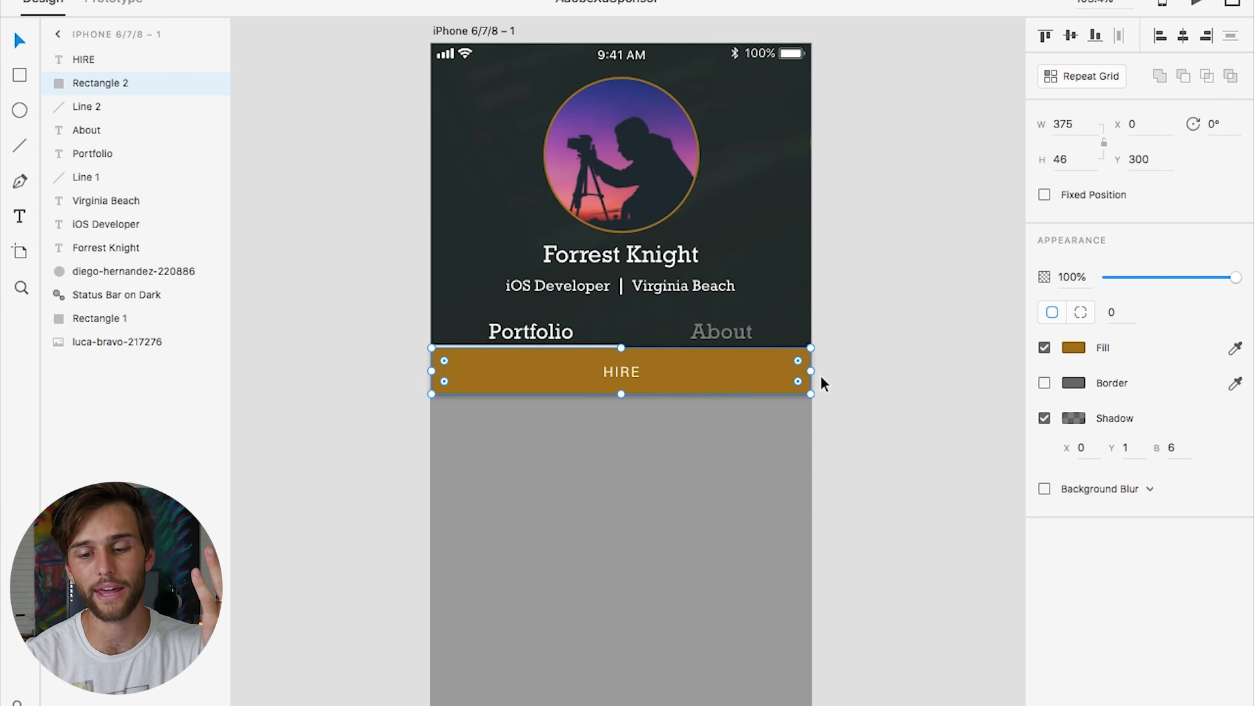
pyautogui.click(1076, 419)
pyautogui.click(900, 271)
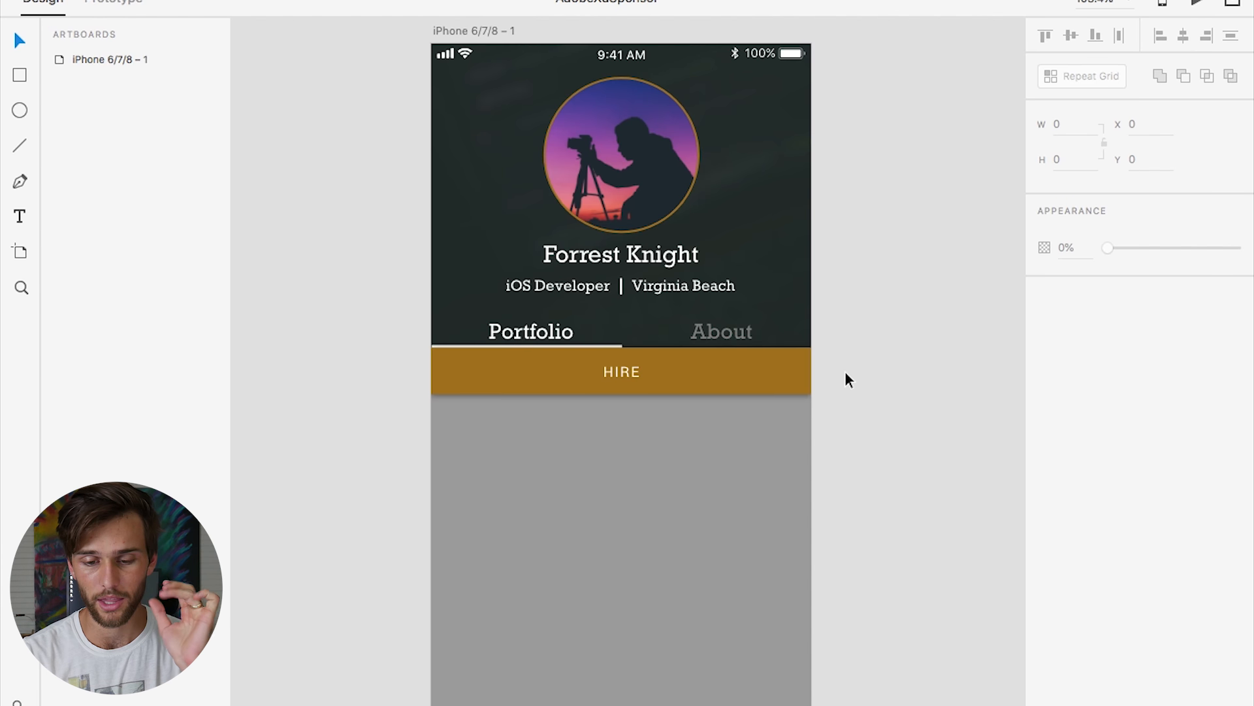
pyautogui.click(699, 377)
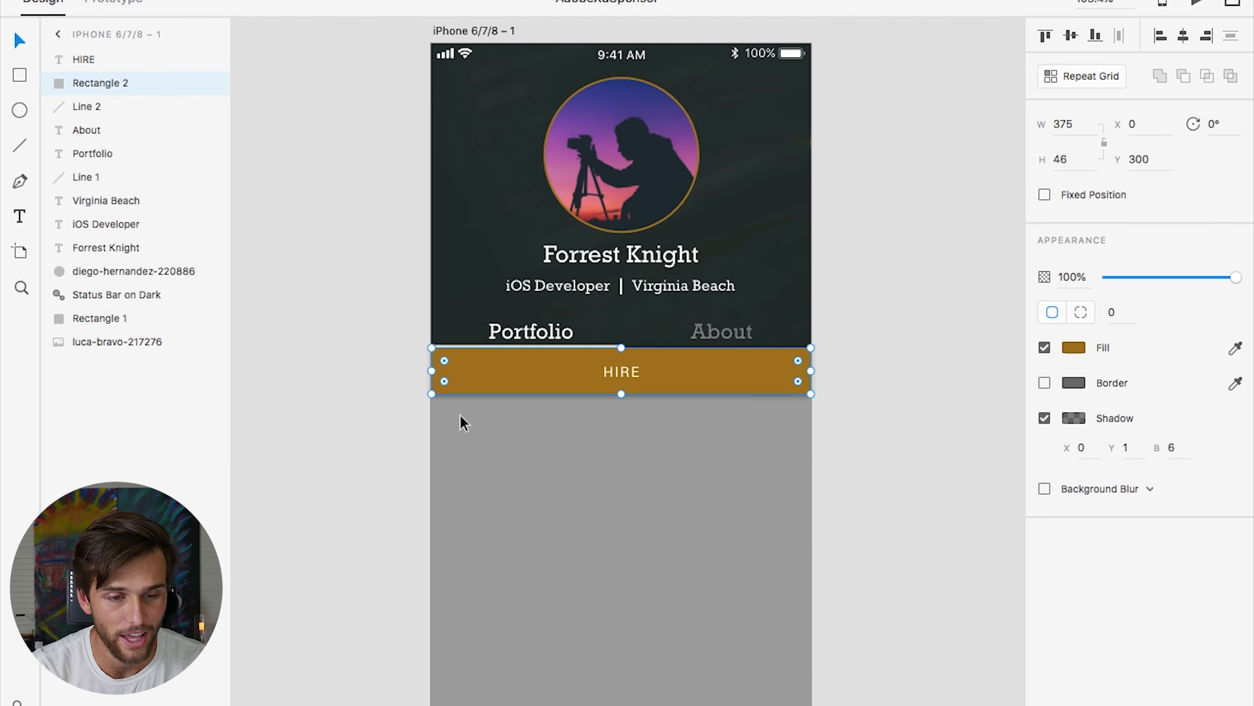
# Step: Draw a square at X 13, Y 360 below the HIRE bar and set its width and height to 60
pyautogui.click(23, 75)
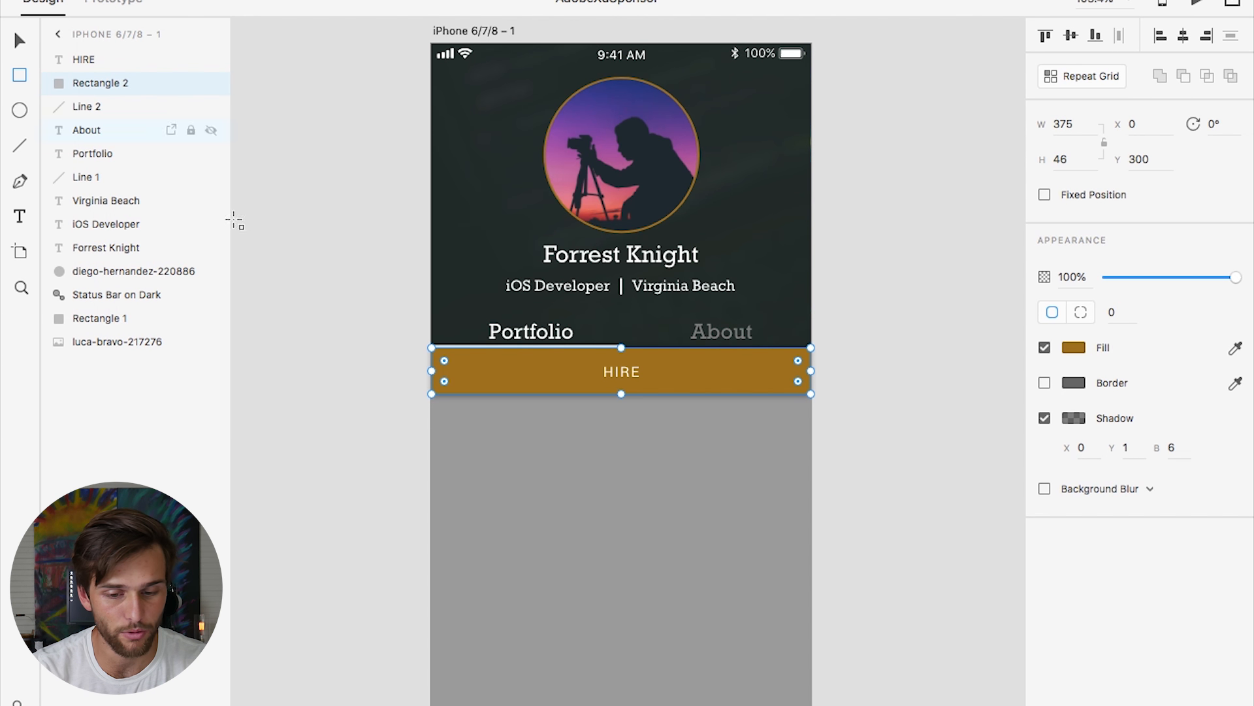
pyautogui.moveTo(445, 409); pyautogui.dragTo(507, 468)
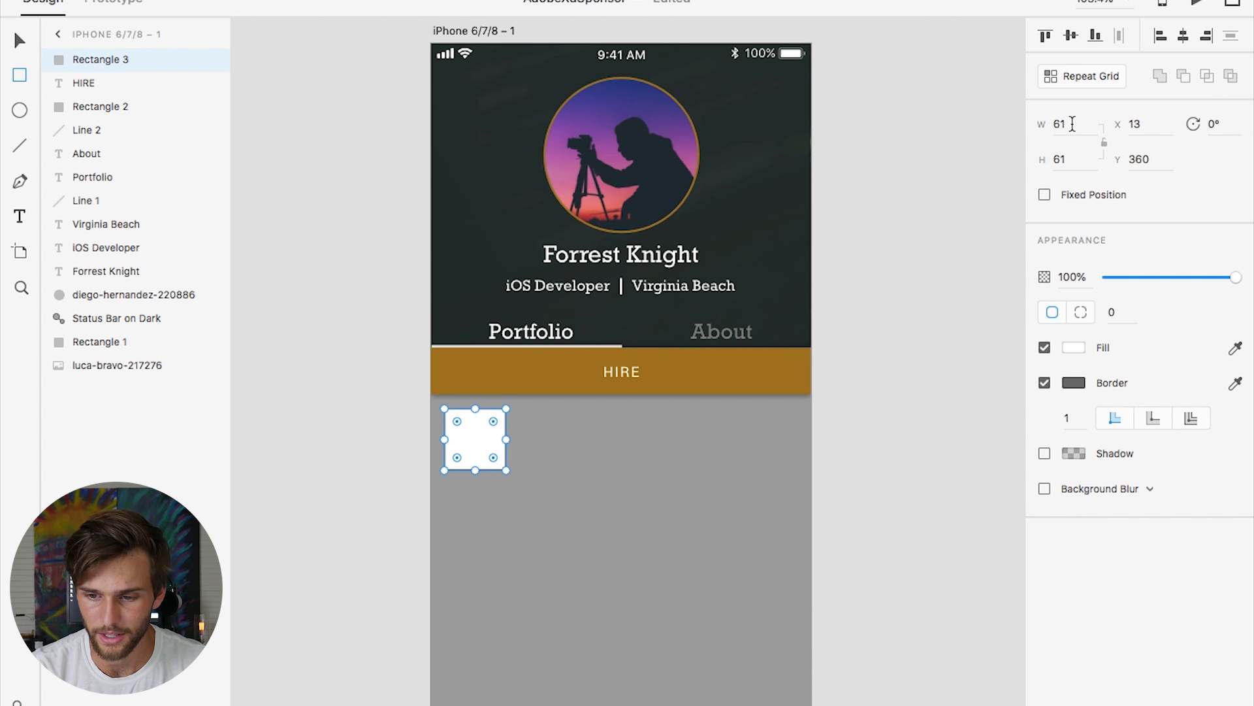
pyautogui.click(1079, 125)
pyautogui.write('60')
pyautogui.press('Tab')
pyautogui.write('60')
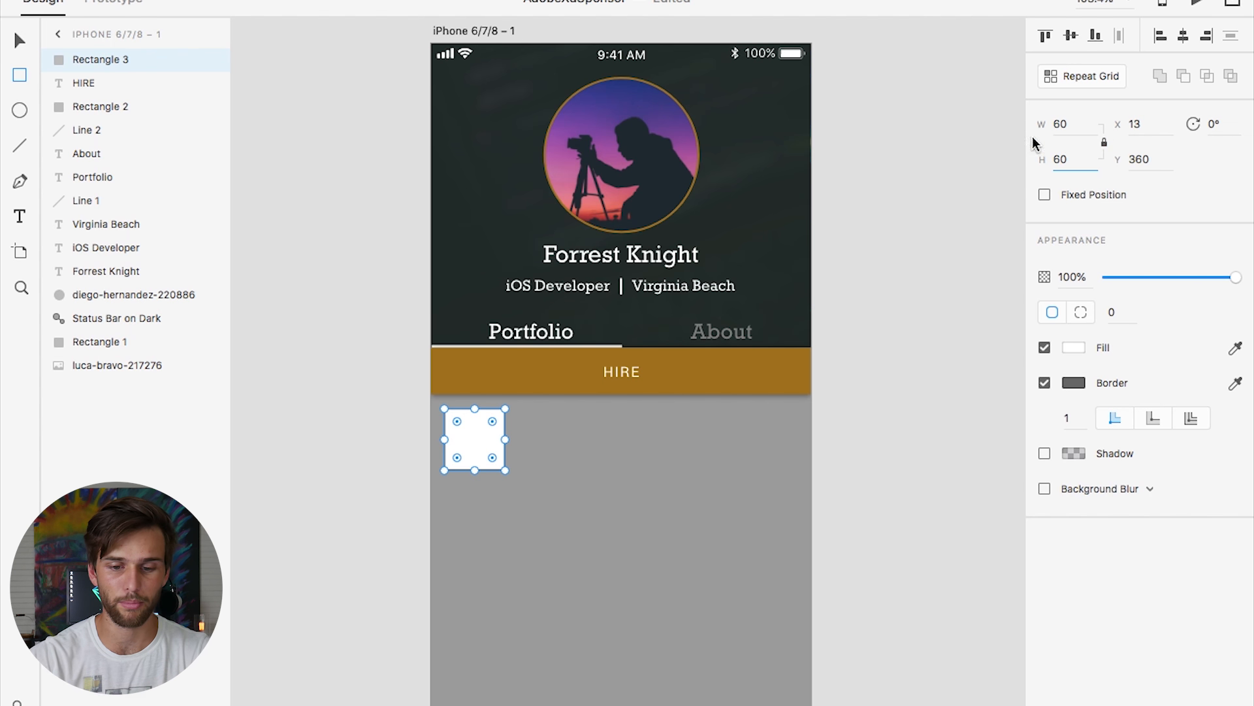
pyautogui.press('Return')
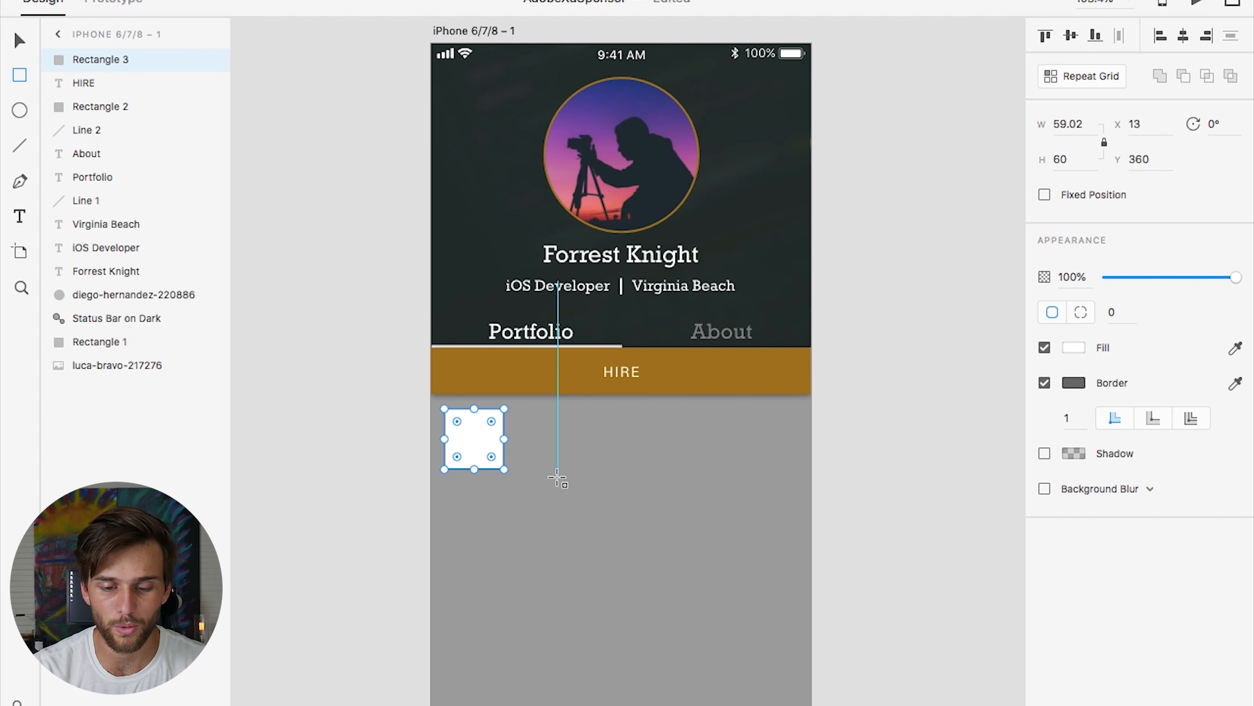
# Step: Round the corners of the white square below the HIRE bar to a radius of 16 and remove its border
pyautogui.click(20, 41)
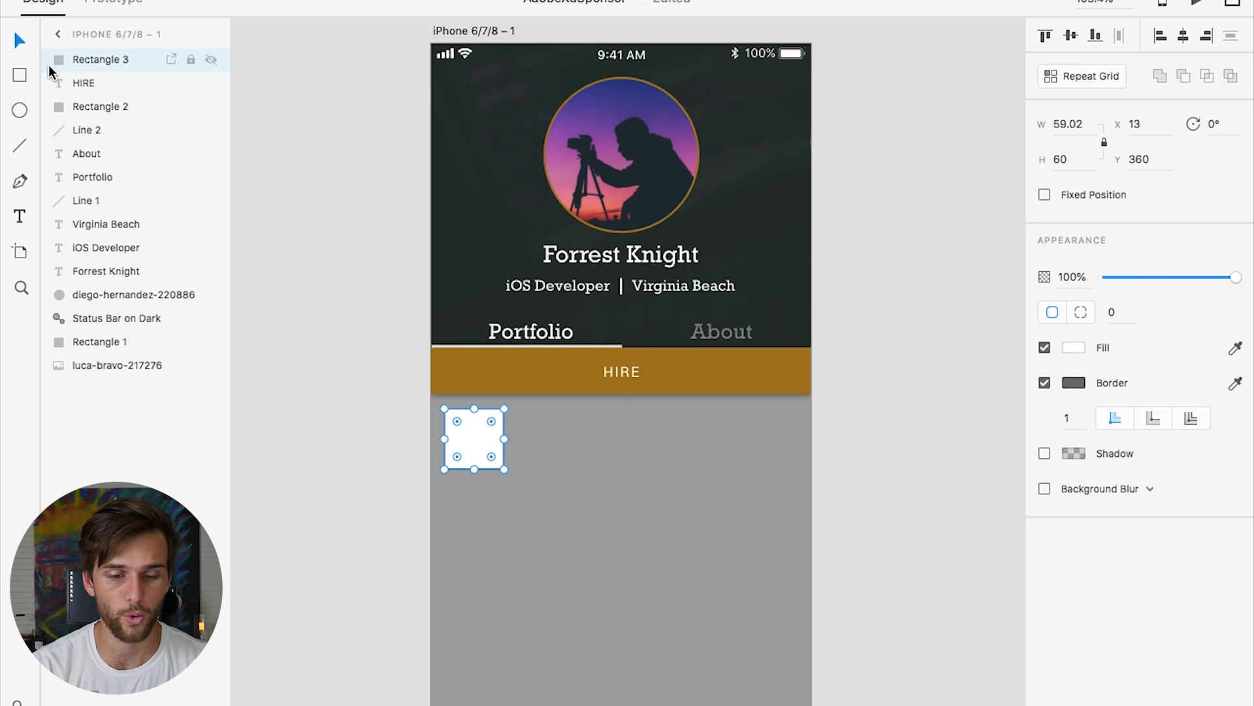
pyautogui.click(635, 480)
pyautogui.click(486, 434)
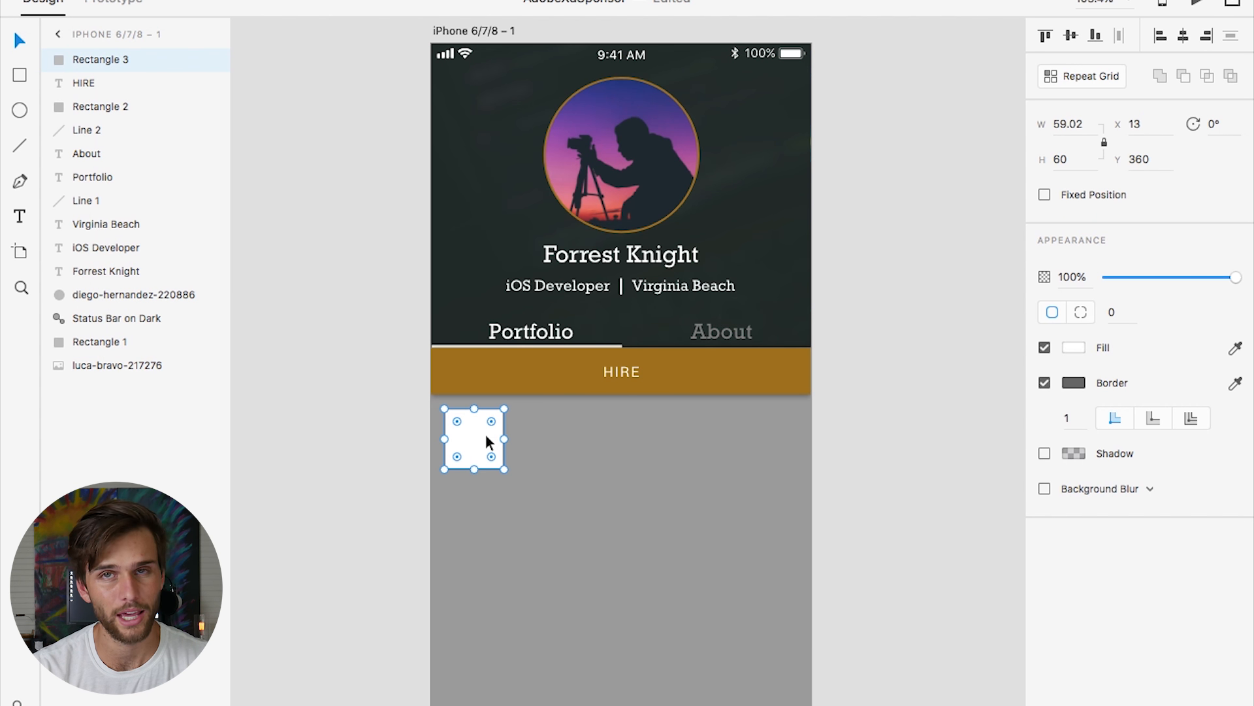
pyautogui.moveTo(491, 422); pyautogui.dragTo(490, 422)
pyautogui.click(1044, 383)
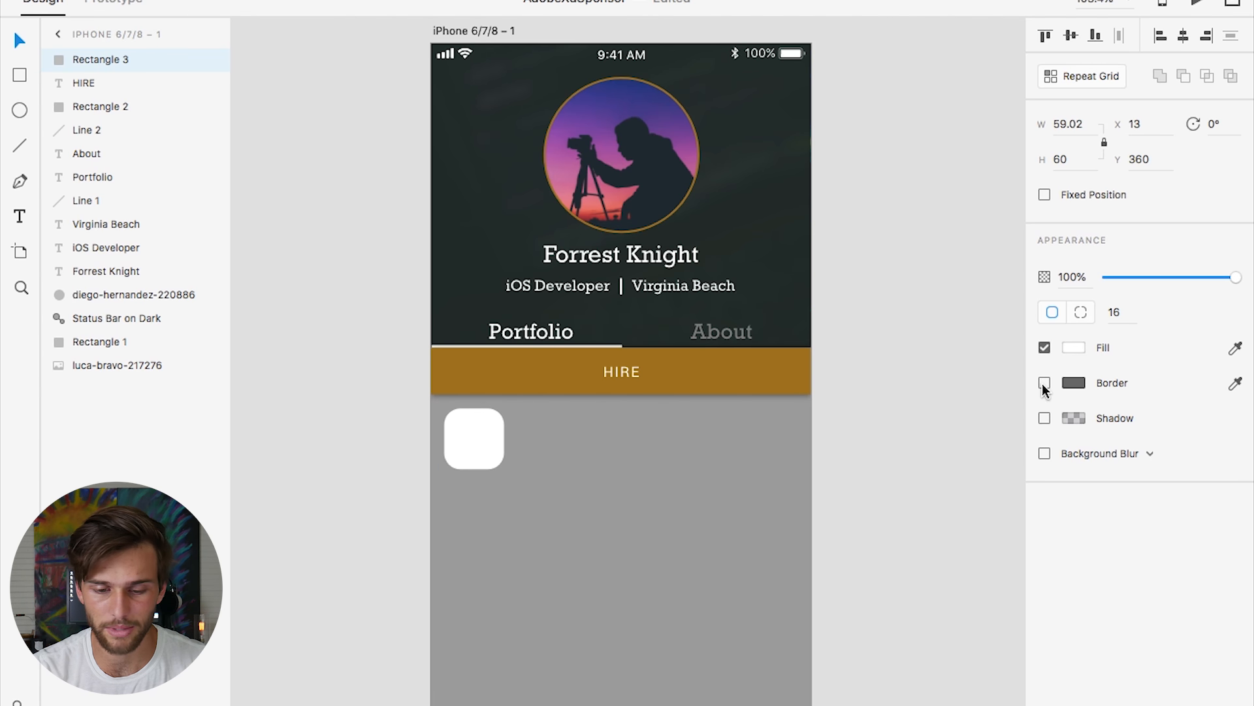
# Step: Fill the rounded square with coffeeLogo.jpg from the CoffeeDev folder in Finder and return to the design
pyautogui.hotkey('ctrl', 'Left')
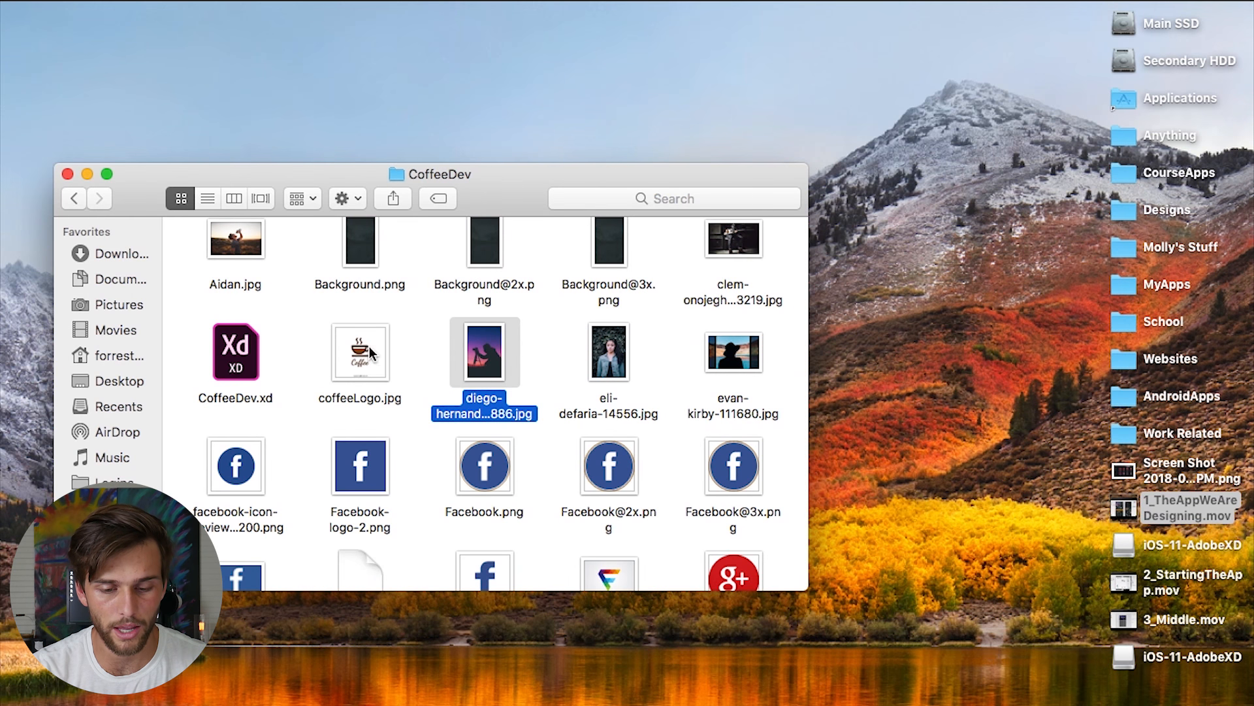
pyautogui.moveTo(370, 353); pyautogui.dragTo(460, 445)
pyautogui.hotkey('ctrl', 'Right')
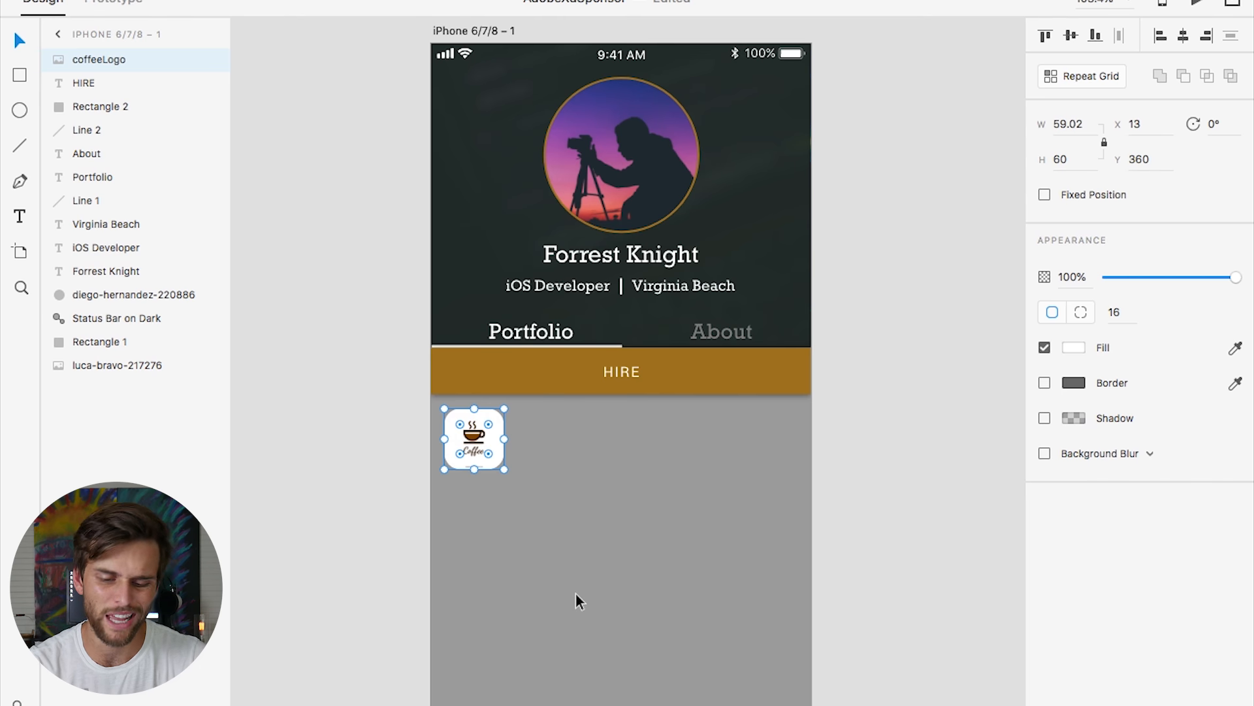
# Step: Position the coffee logo tile at X 15 and Y 363, and nudge it down to Y 364
pyautogui.click(1140, 124)
pyautogui.write('15')
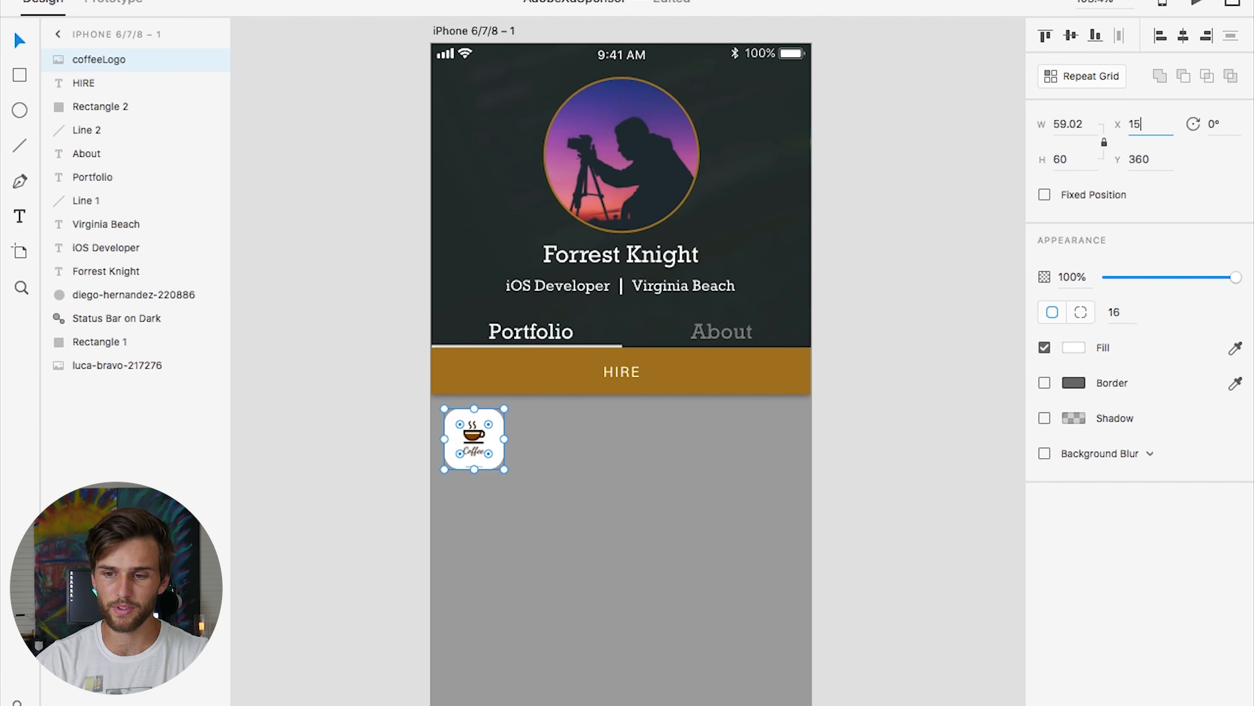
pyautogui.click(1140, 159)
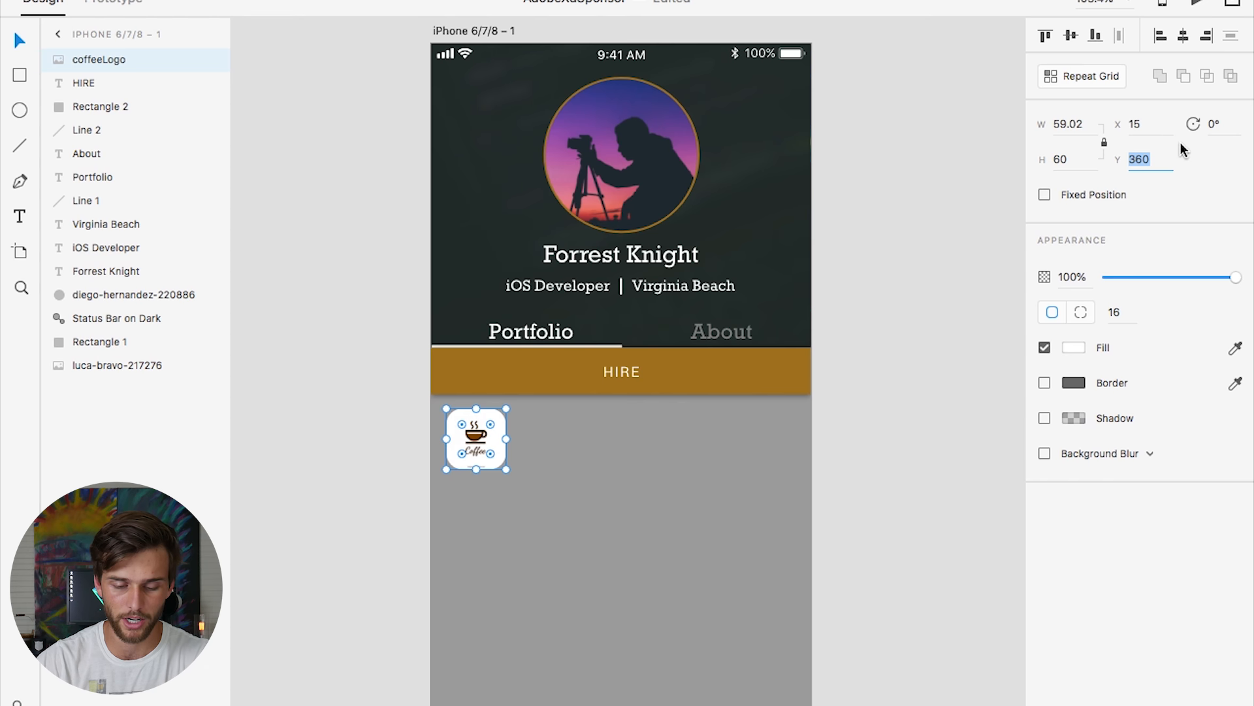
pyautogui.write('36')
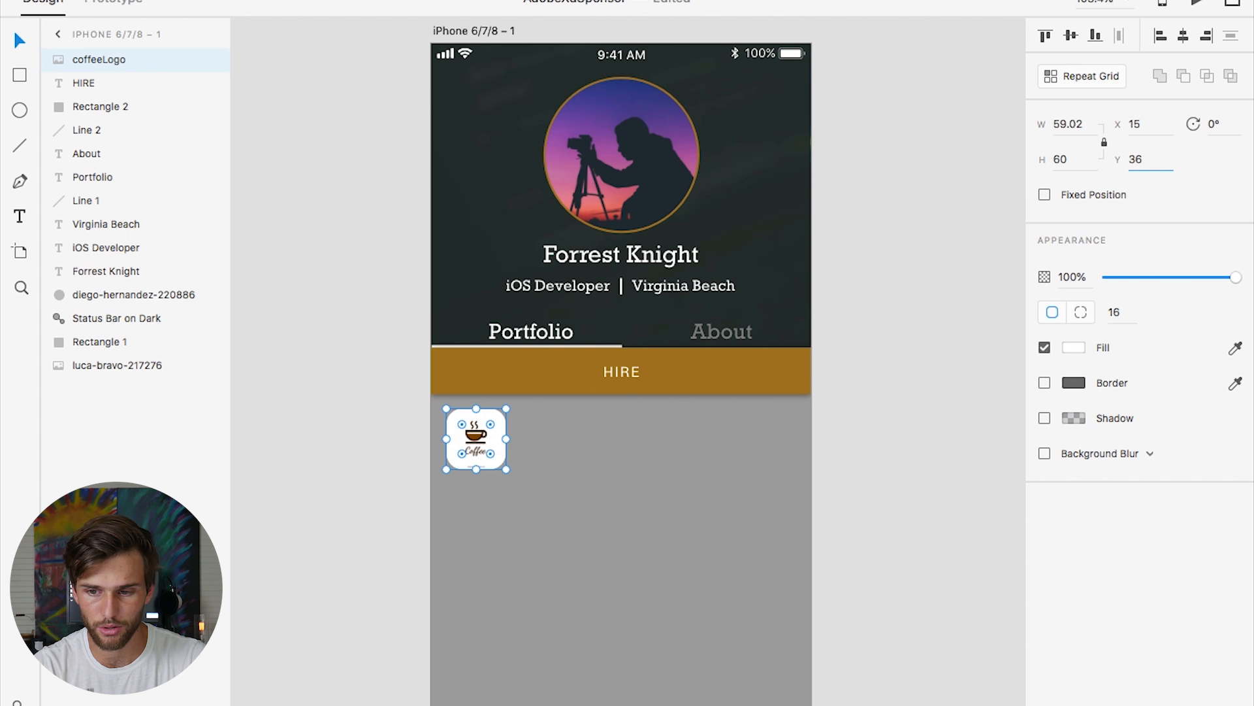
pyautogui.write('3')
pyautogui.press('Return')
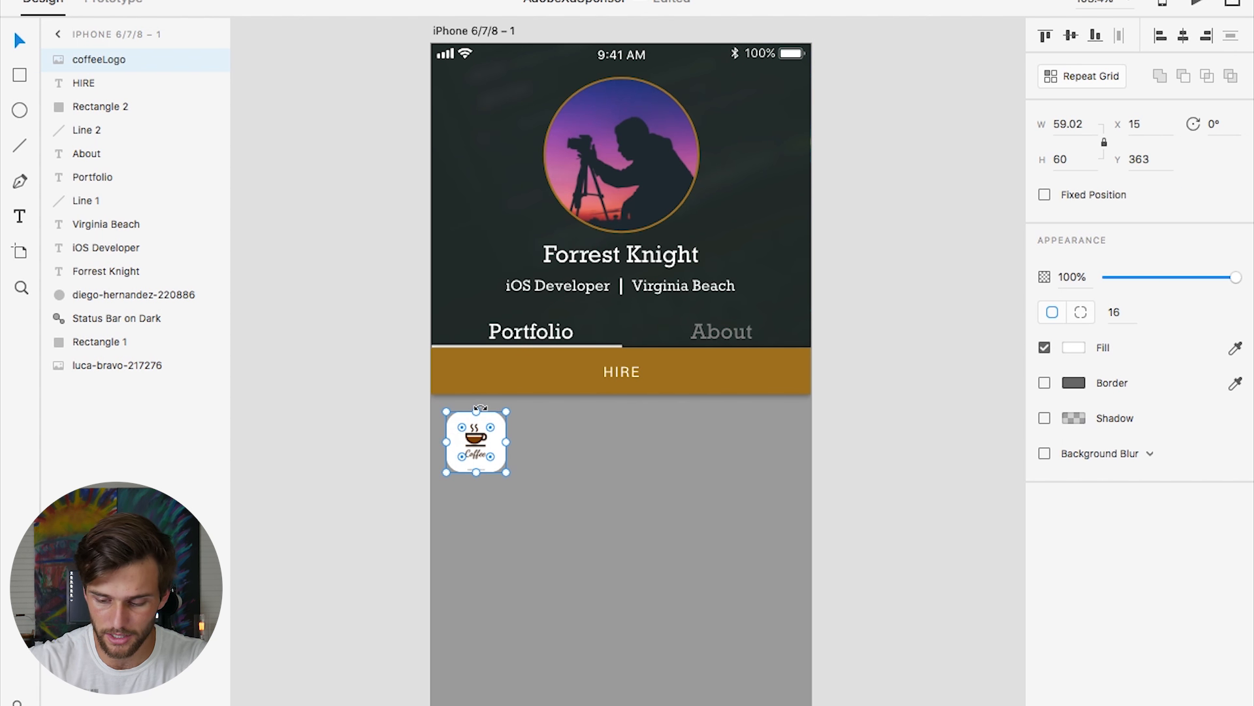
pyautogui.press('Down')
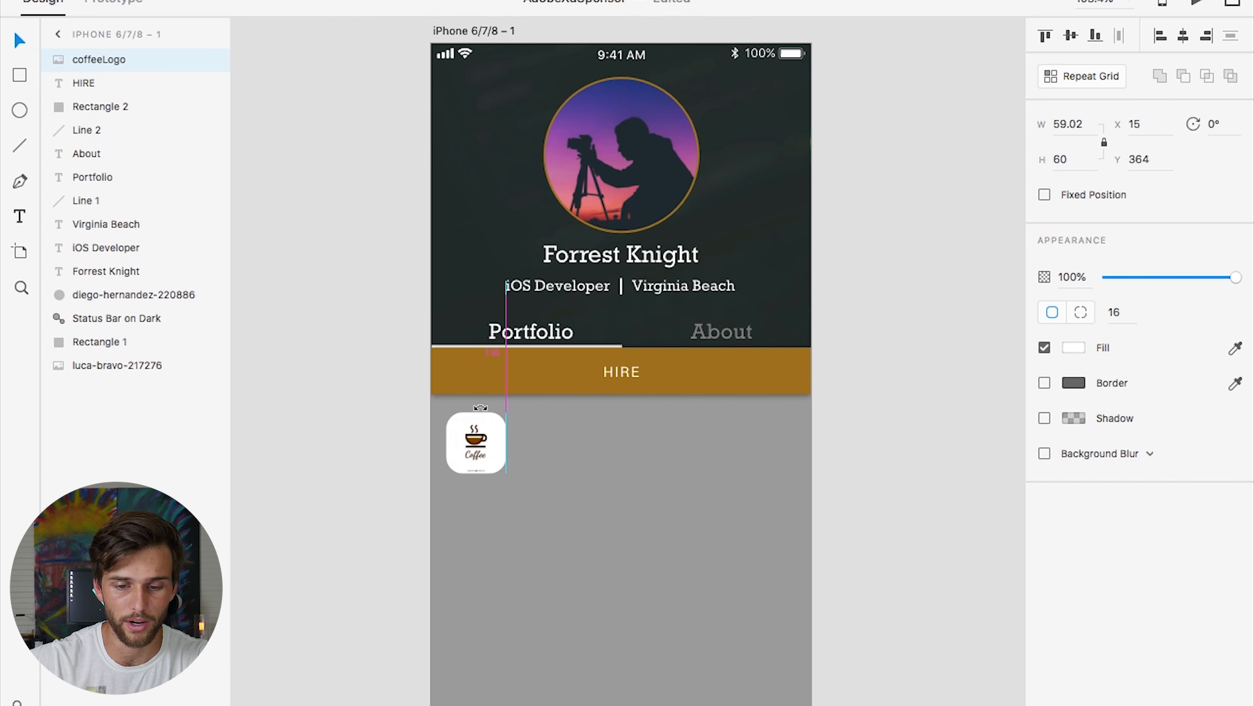
# Step: Add the text "Coffee Dev" beside the logo tile in SignPainter, size 28, with character spacing 0
pyautogui.press('t')
pyautogui.click(530, 425)
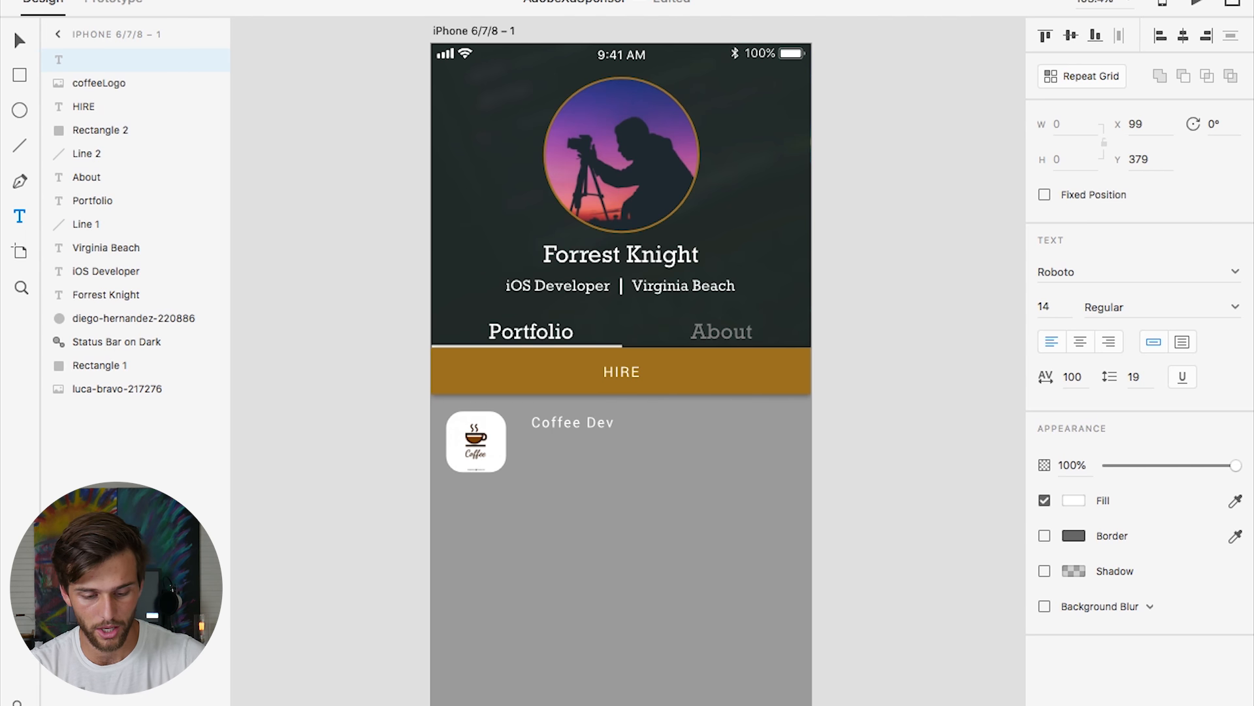
pyautogui.press('super+a')
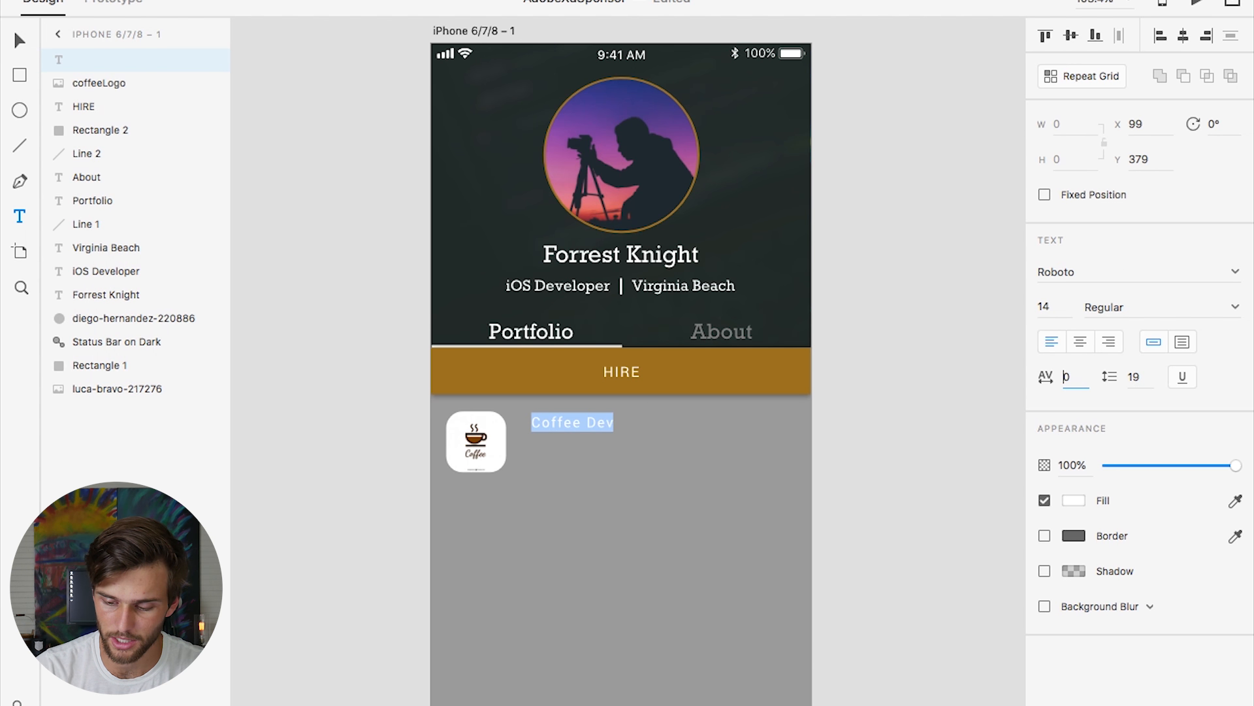
pyautogui.click(1046, 307)
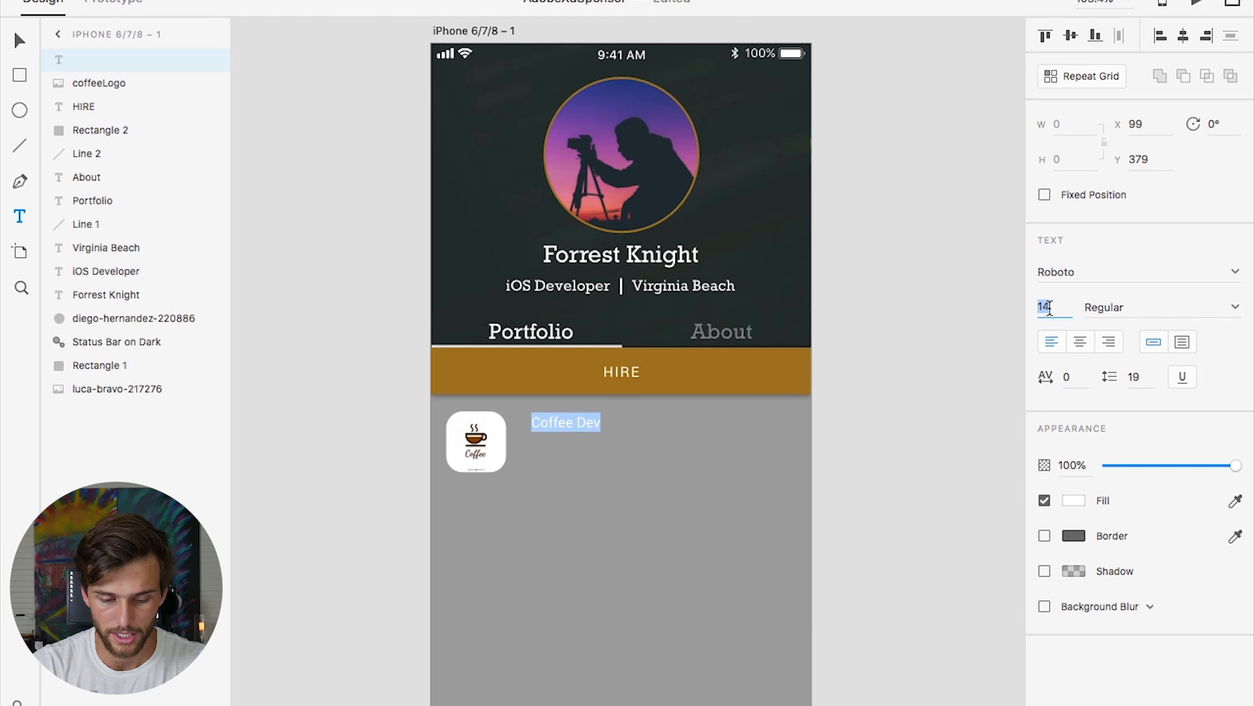
pyautogui.write('28')
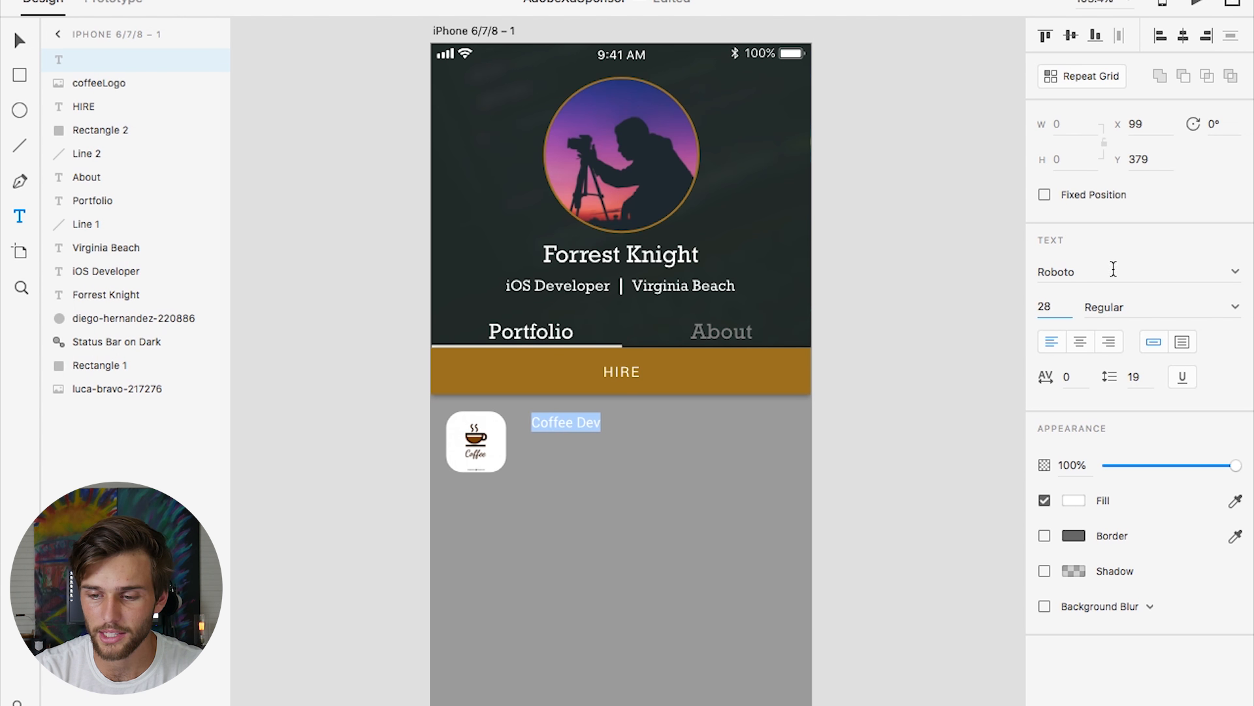
pyautogui.click(1093, 268)
pyautogui.write('SignPainter')
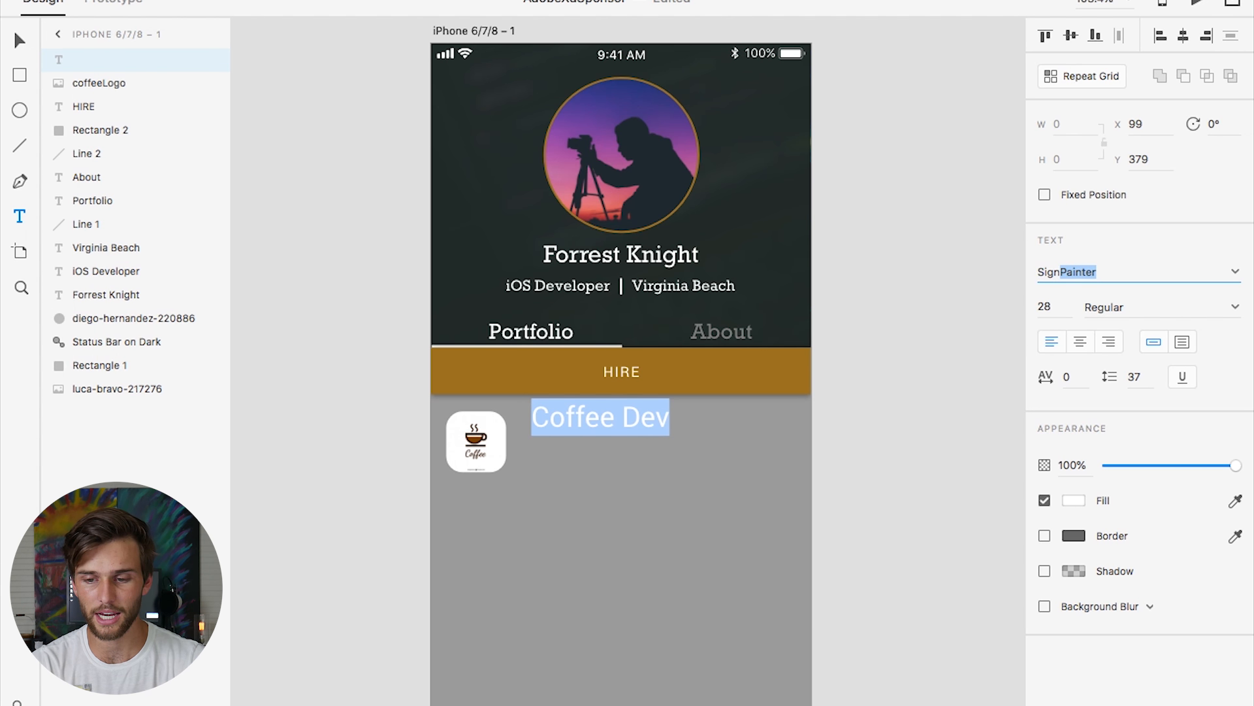
pyautogui.press('Return')
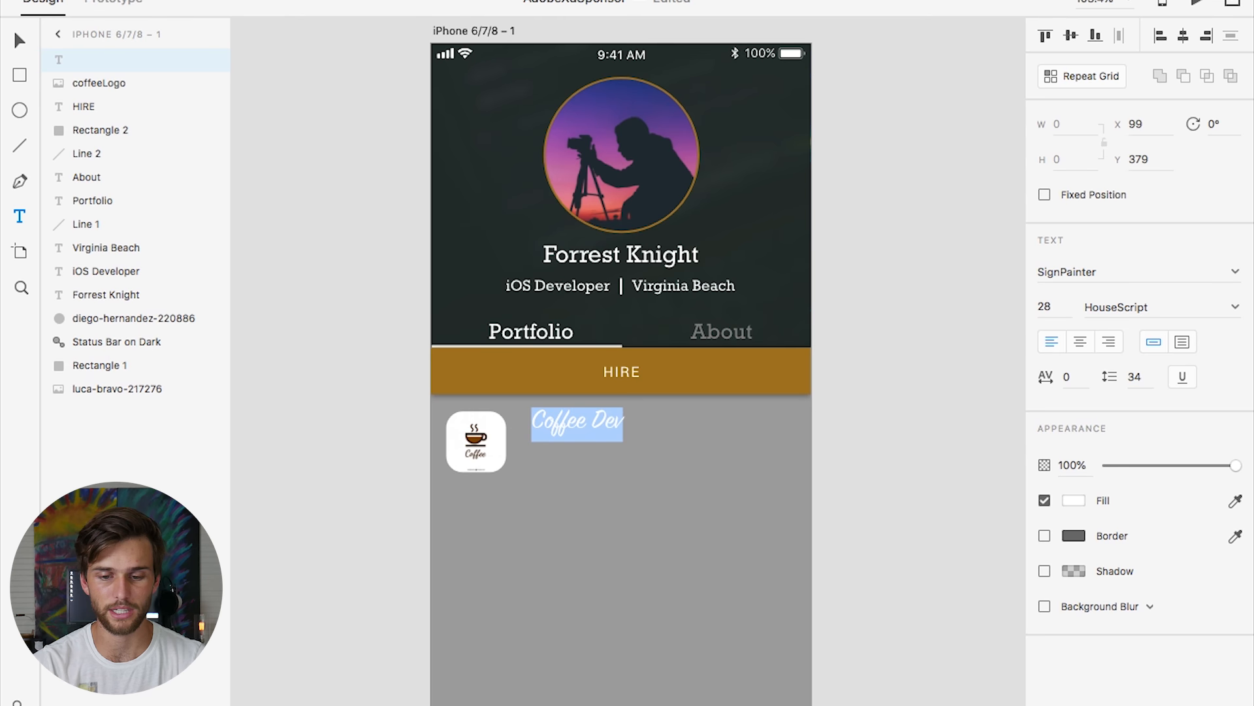
# Step: Position the "Coffee Dev" title at X 90, Y 363
pyautogui.click(18, 45)
pyautogui.moveTo(566, 425); pyautogui.dragTo(551, 429)
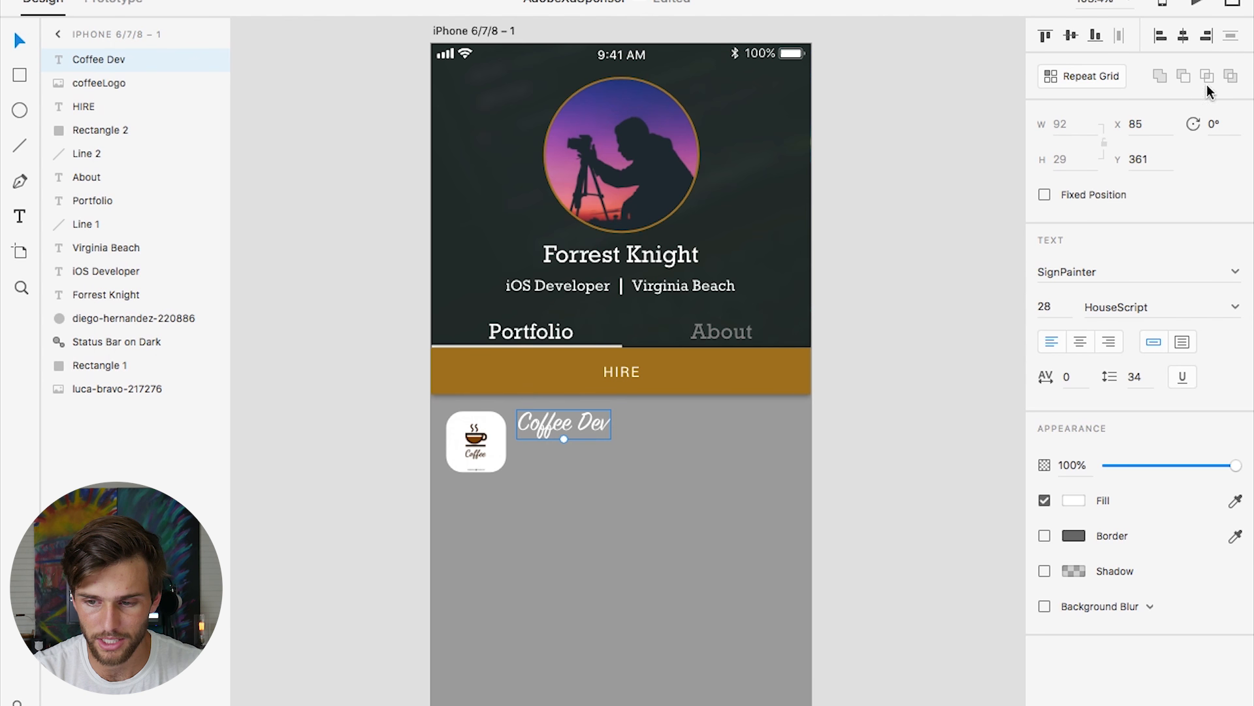
pyautogui.click(1140, 160)
pyautogui.write('363')
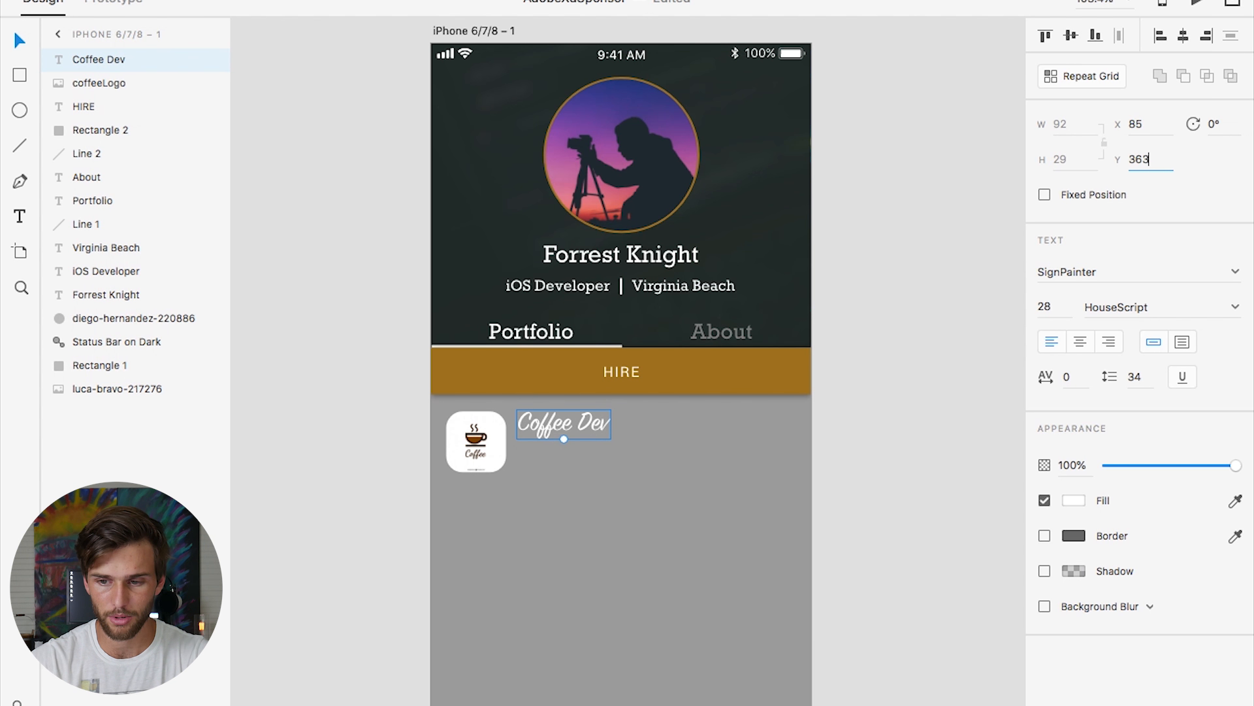
pyautogui.click(1138, 123)
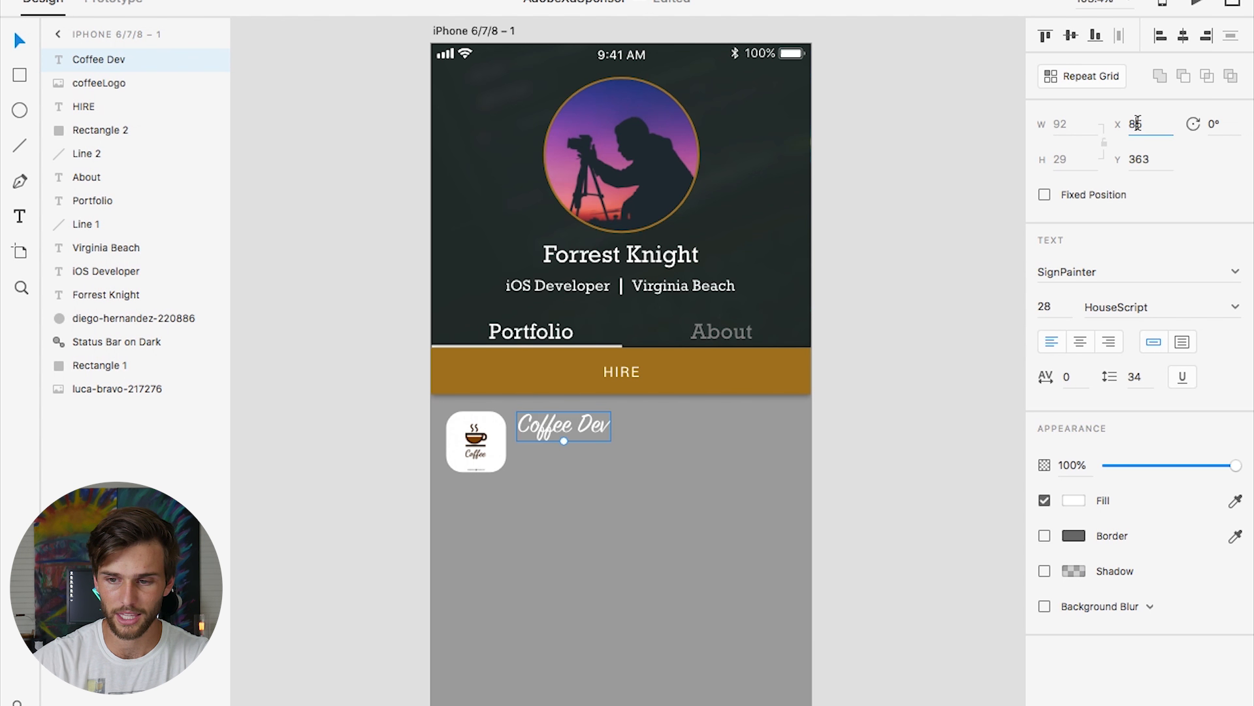
pyautogui.write('90')
pyautogui.press('Return')
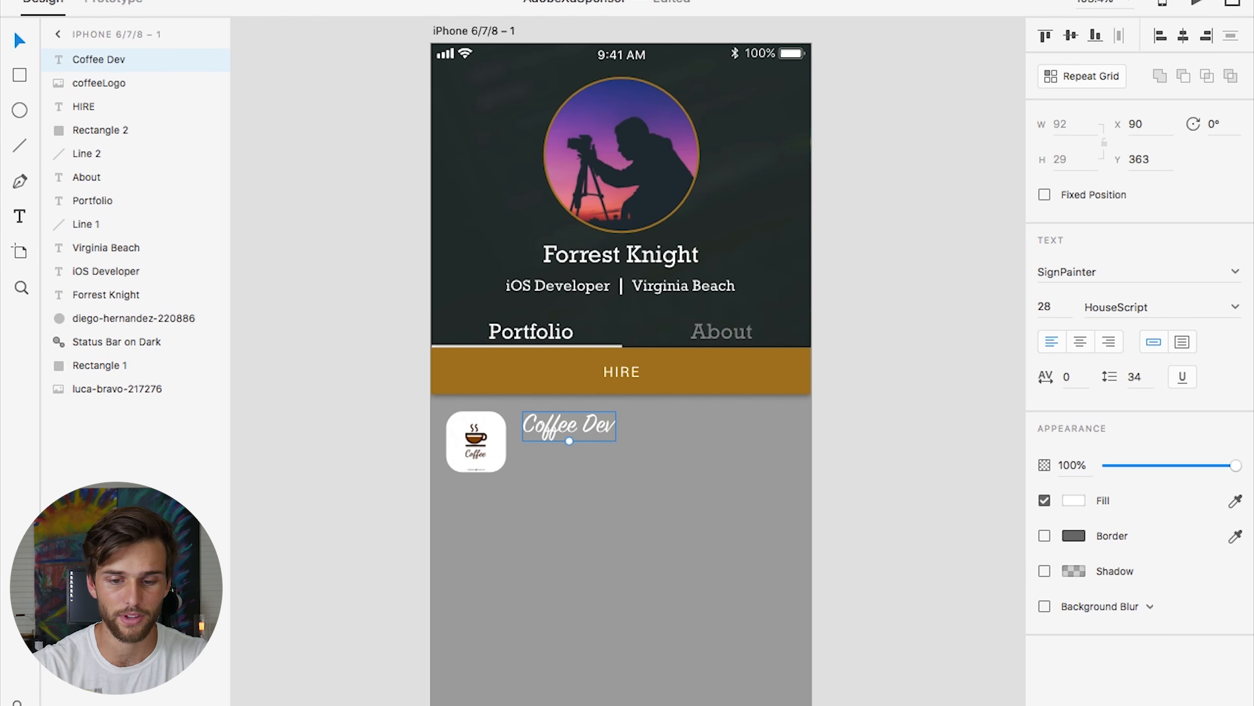
# Step: Fill the "Coffee Dev" title with the saved #AA7A33 swatch
pyautogui.click(1074, 501)
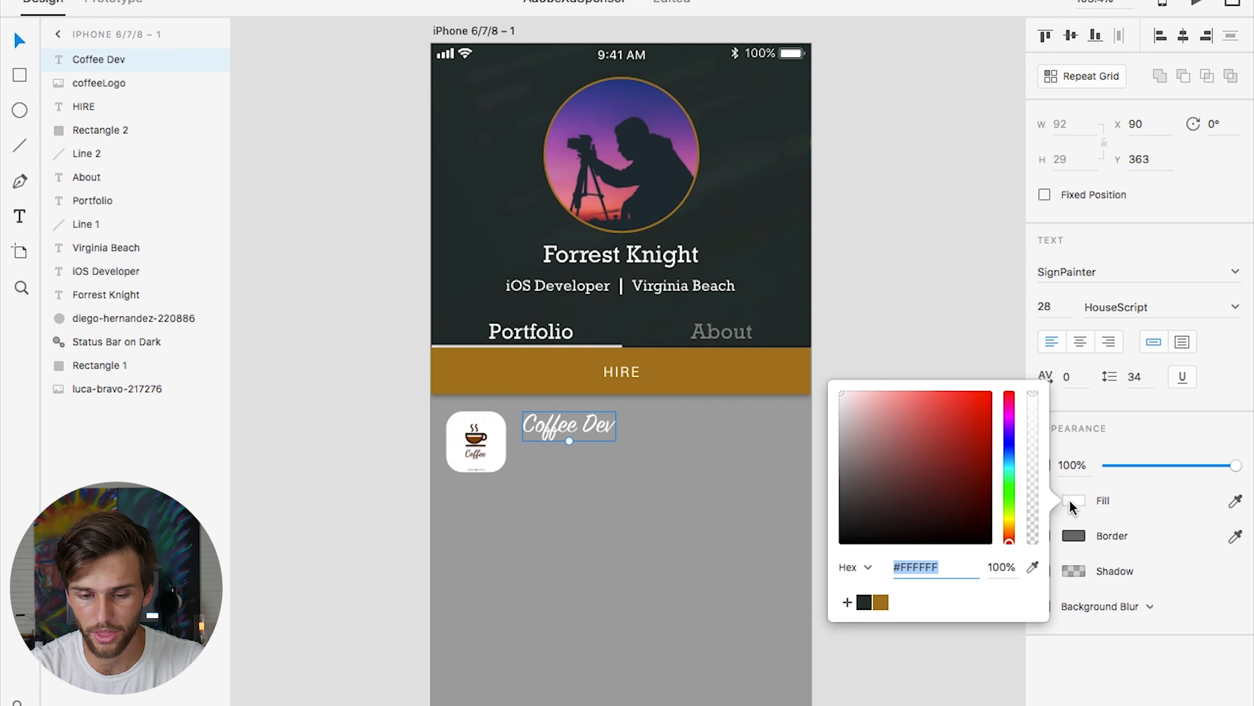
pyautogui.click(881, 603)
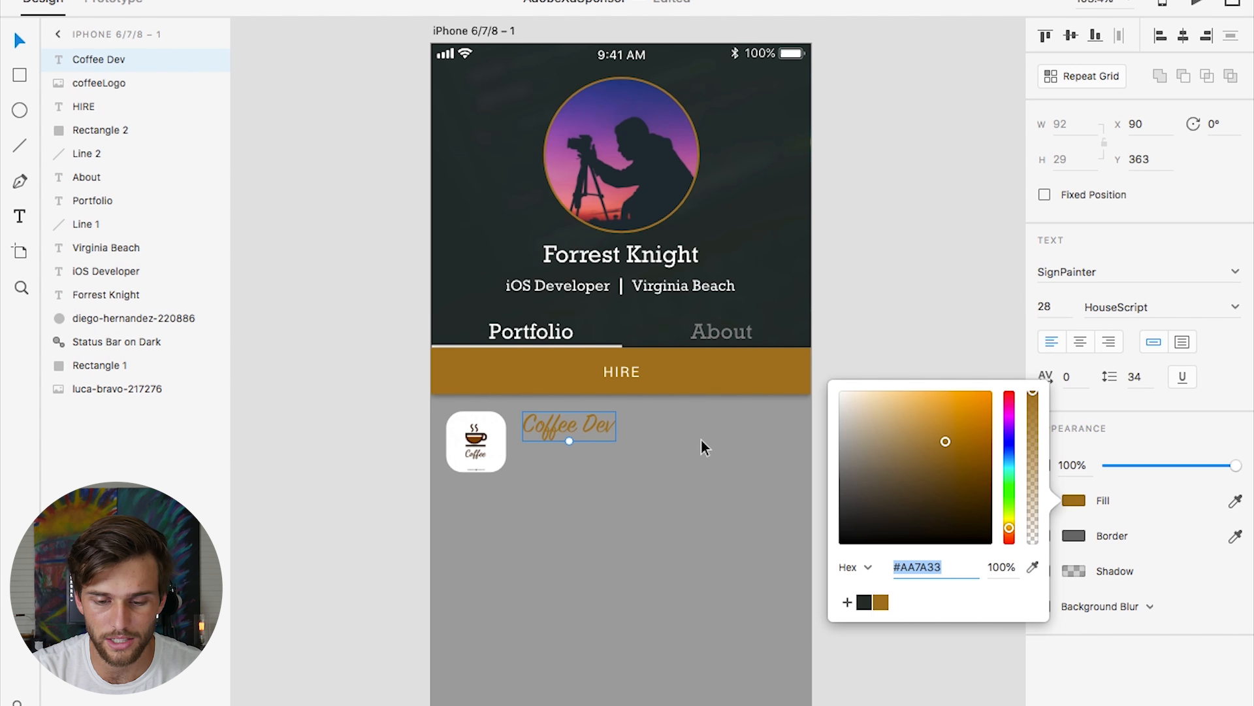
pyautogui.click(719, 439)
# Step: Fill the artboard background with the saved dark #29332F swatch
pyautogui.click(776, 453)
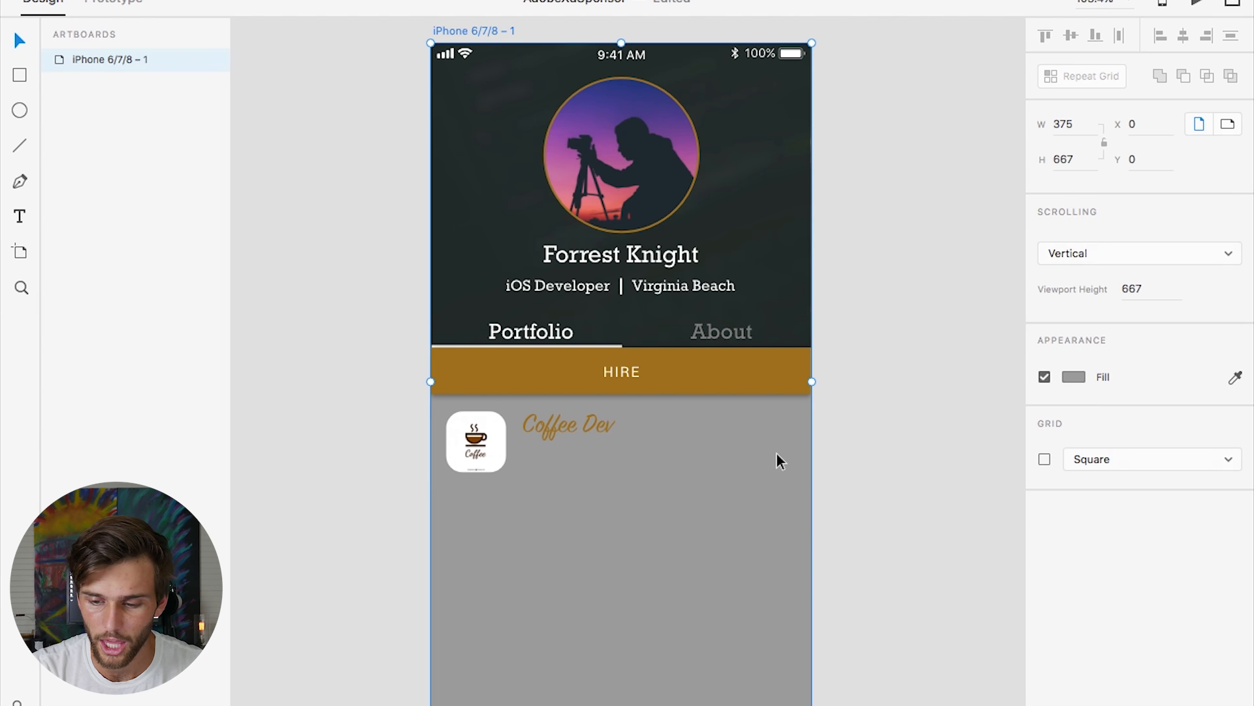
pyautogui.click(1074, 377)
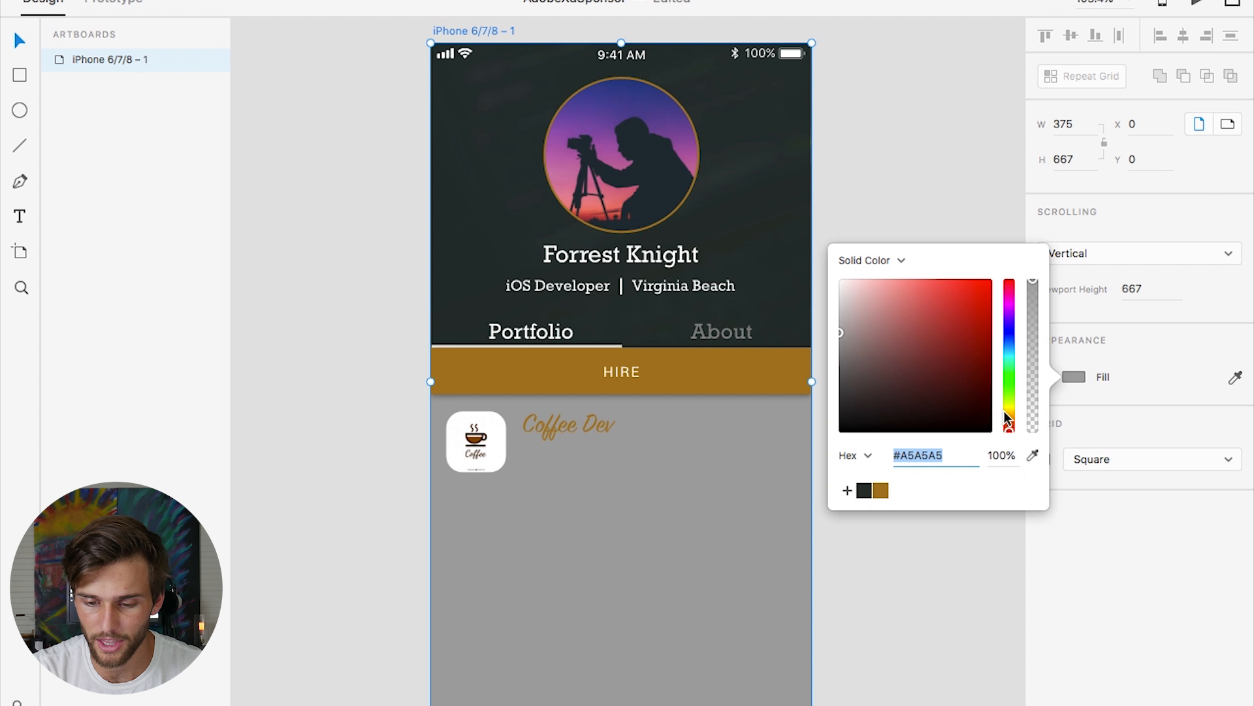
pyautogui.click(866, 492)
pyautogui.click(389, 320)
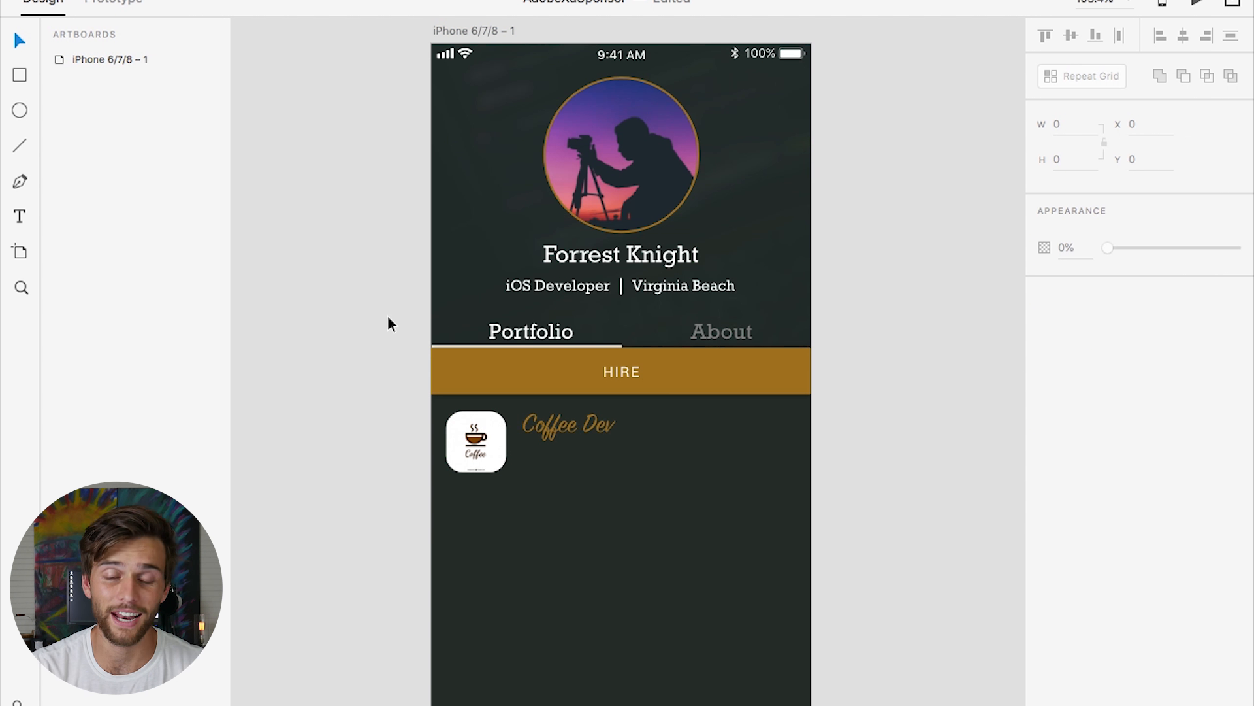
# Step: Add the text "Sharing your apps with people" below the "Coffee Dev" title
pyautogui.press('t')
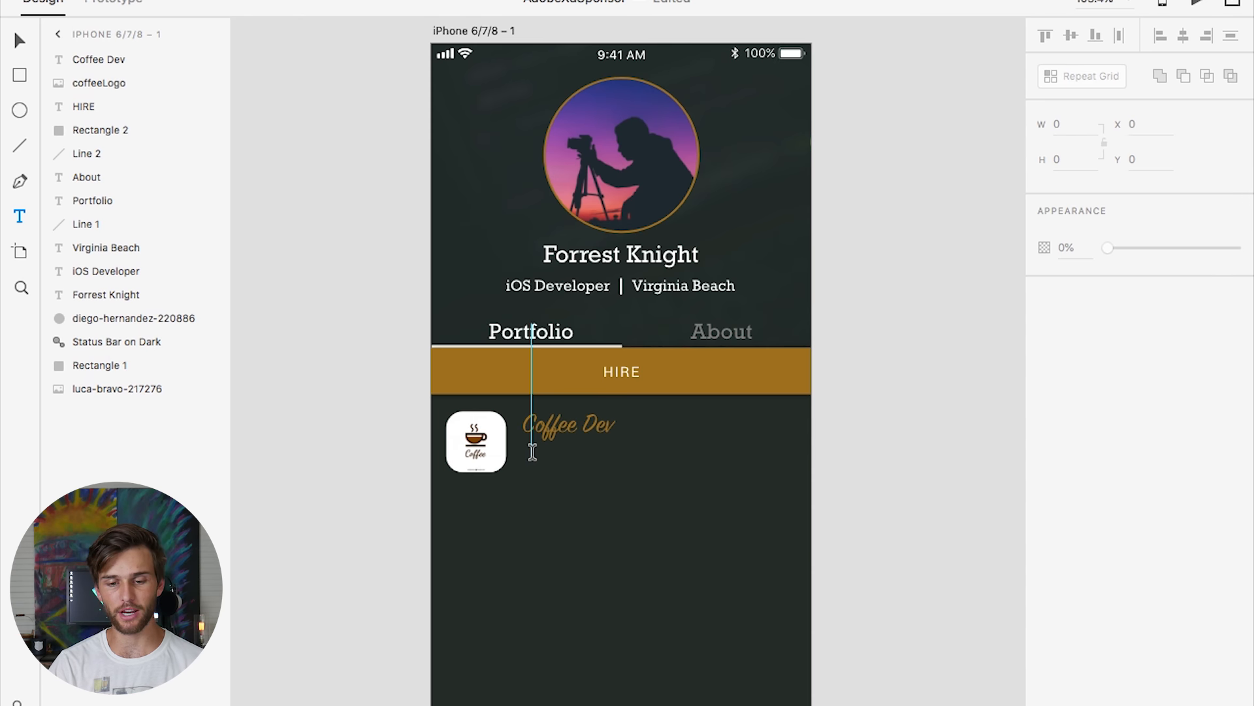
pyautogui.click(532, 451)
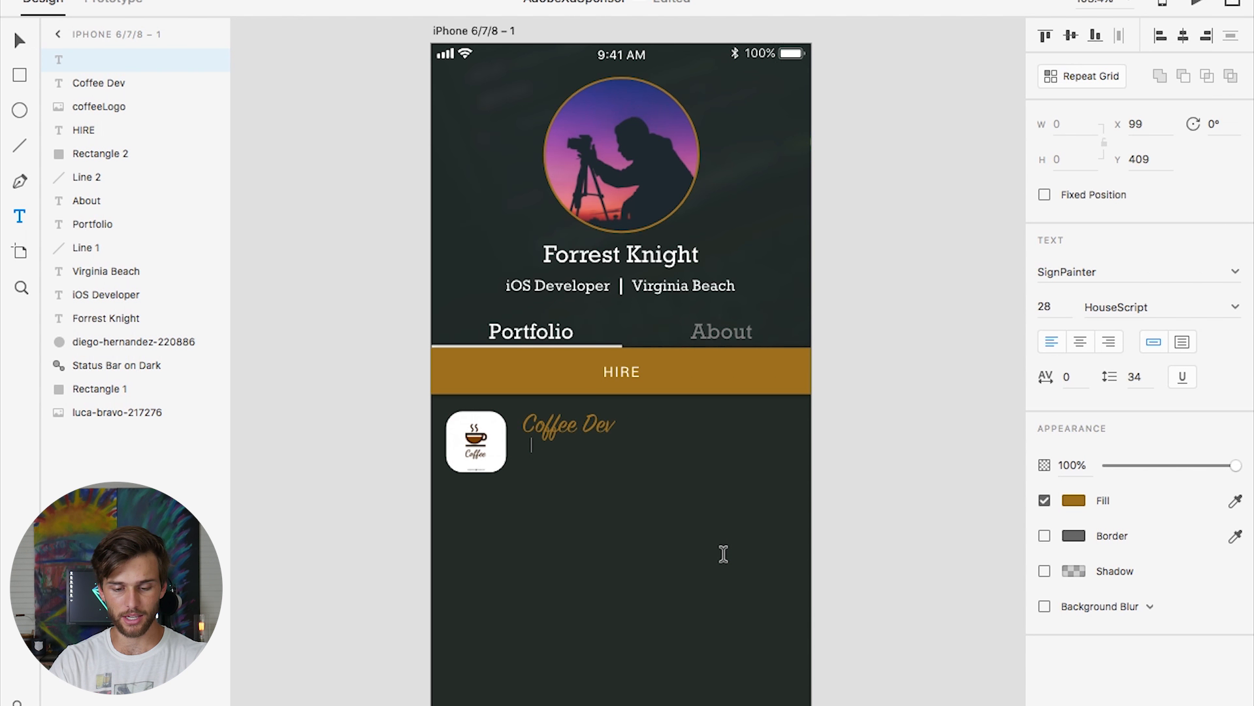
pyautogui.write('Sharing')
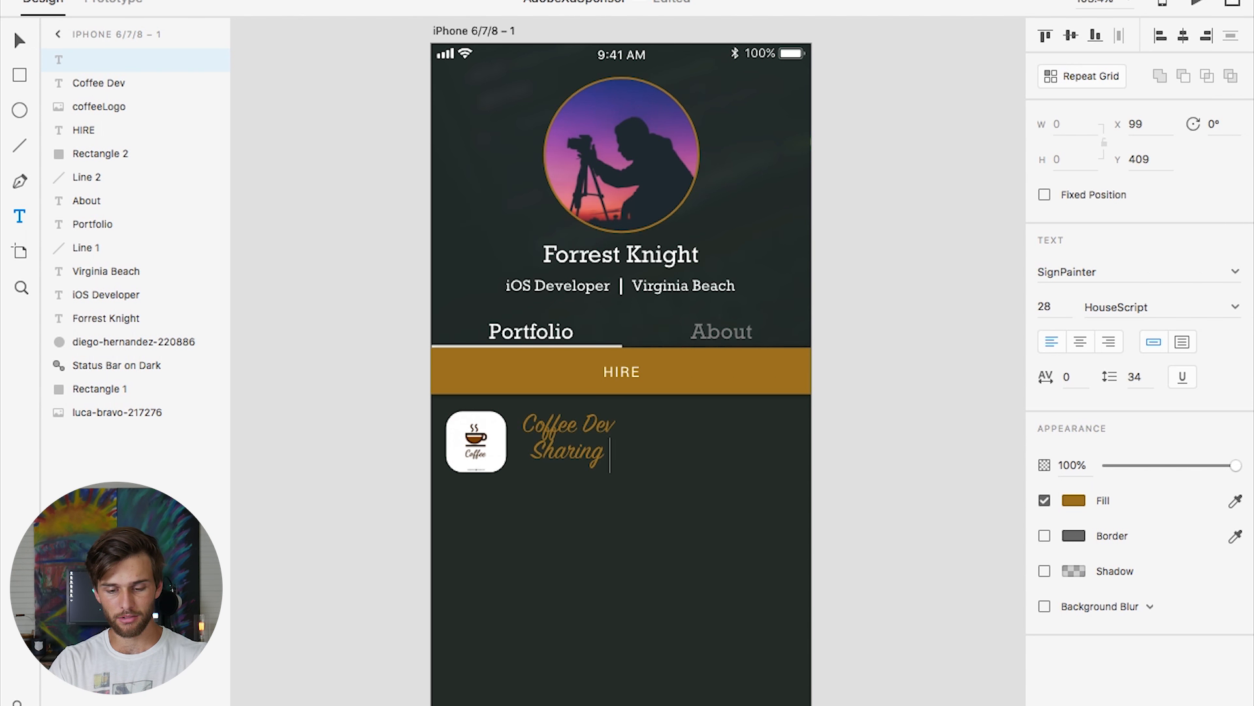
pyautogui.write(' your apss')
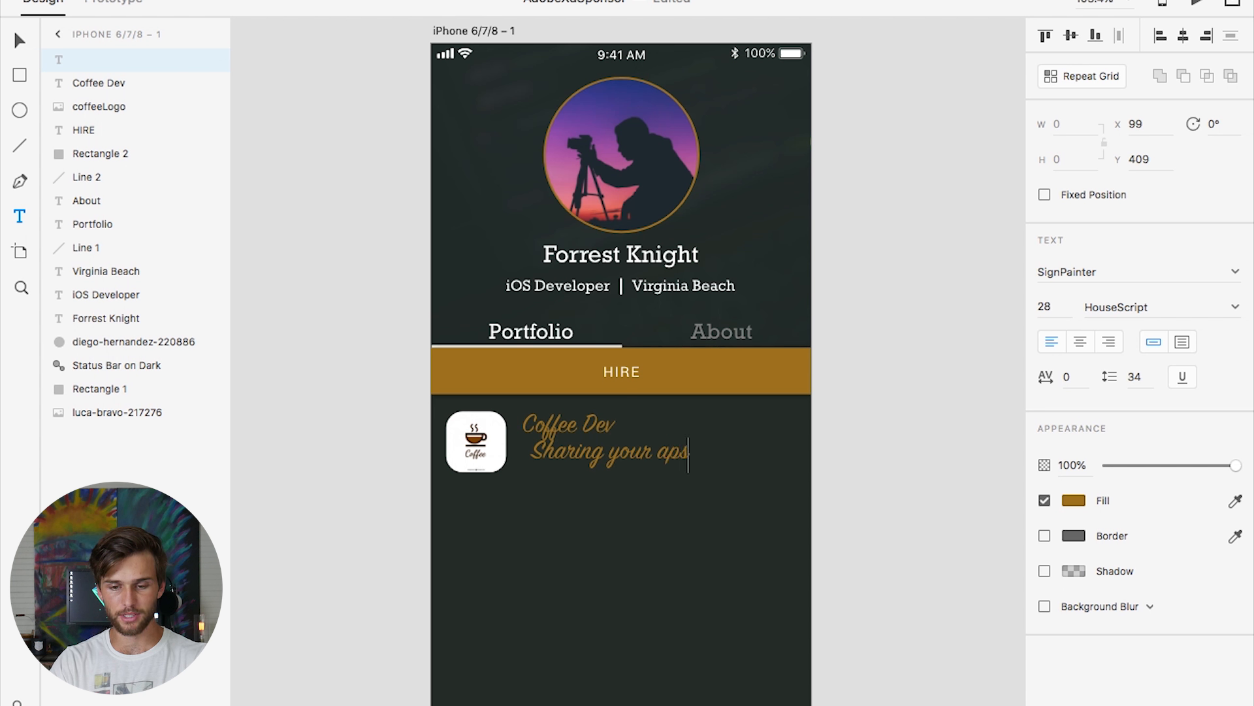
pyautogui.press('BackSpace')
pyautogui.press('BackSpace')
pyautogui.write('ps with people')
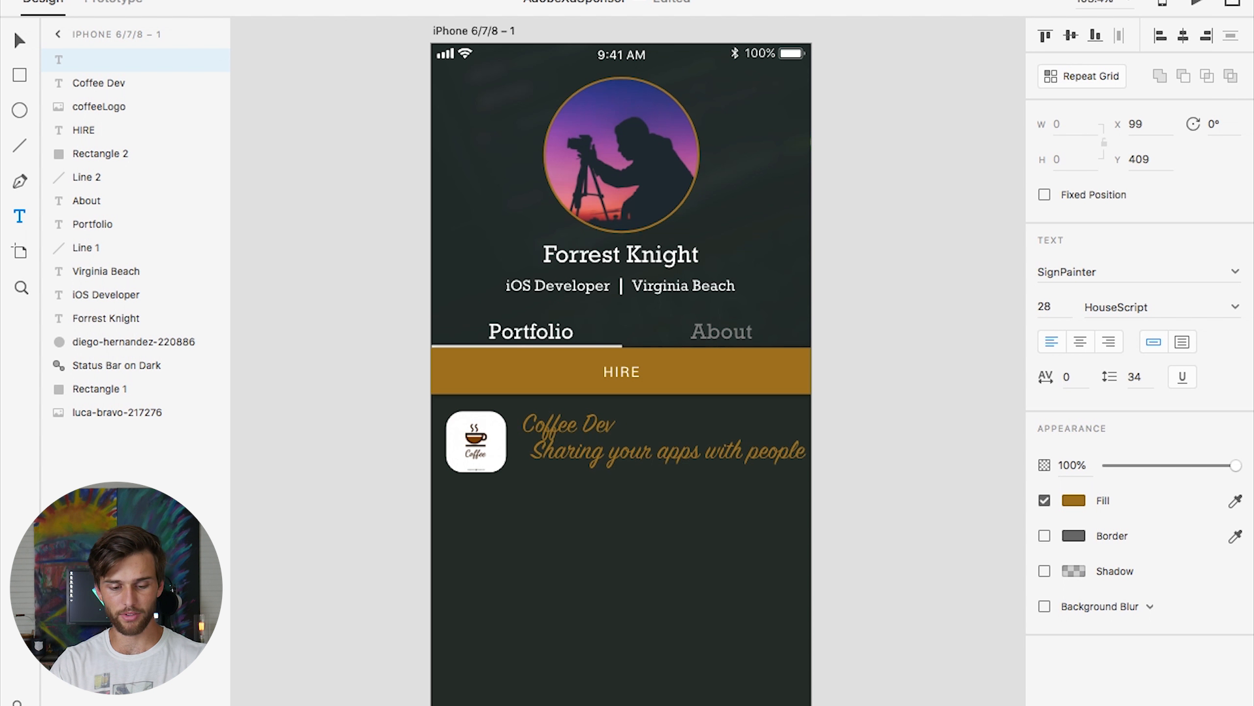
# Step: Set the portfolio item's description text to Rockwell, size 14
pyautogui.press('super+a')
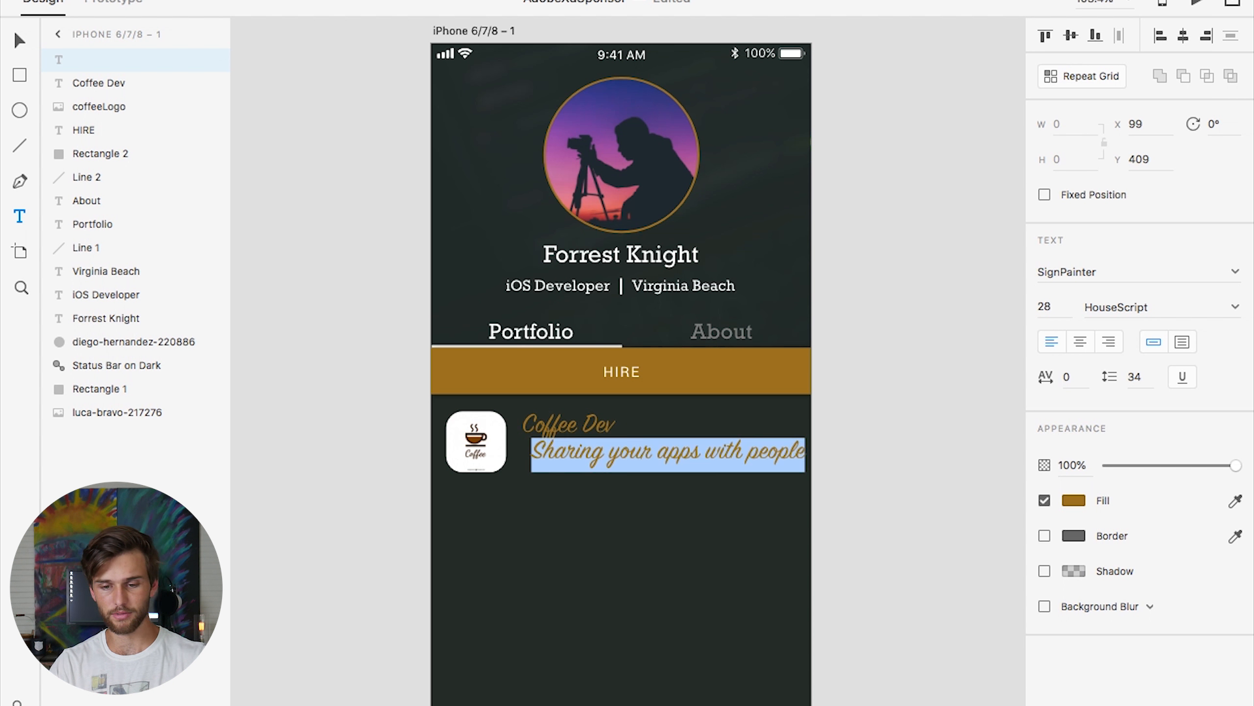
pyautogui.click(1048, 306)
pyautogui.write('14')
pyautogui.press('Tab')
pyautogui.write('Rockwe')
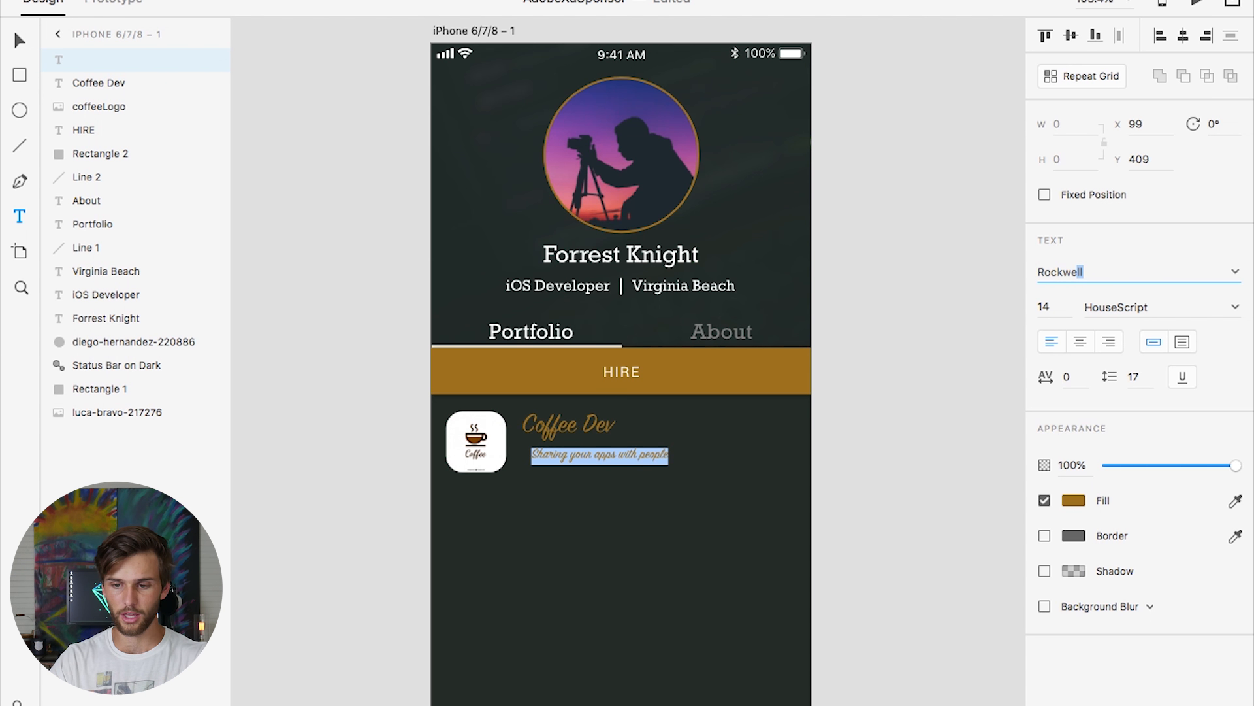
pyautogui.press('Return')
# Step: Set the description text's fill color to #FFFFFF and finish editing the text
pyautogui.click(1072, 500)
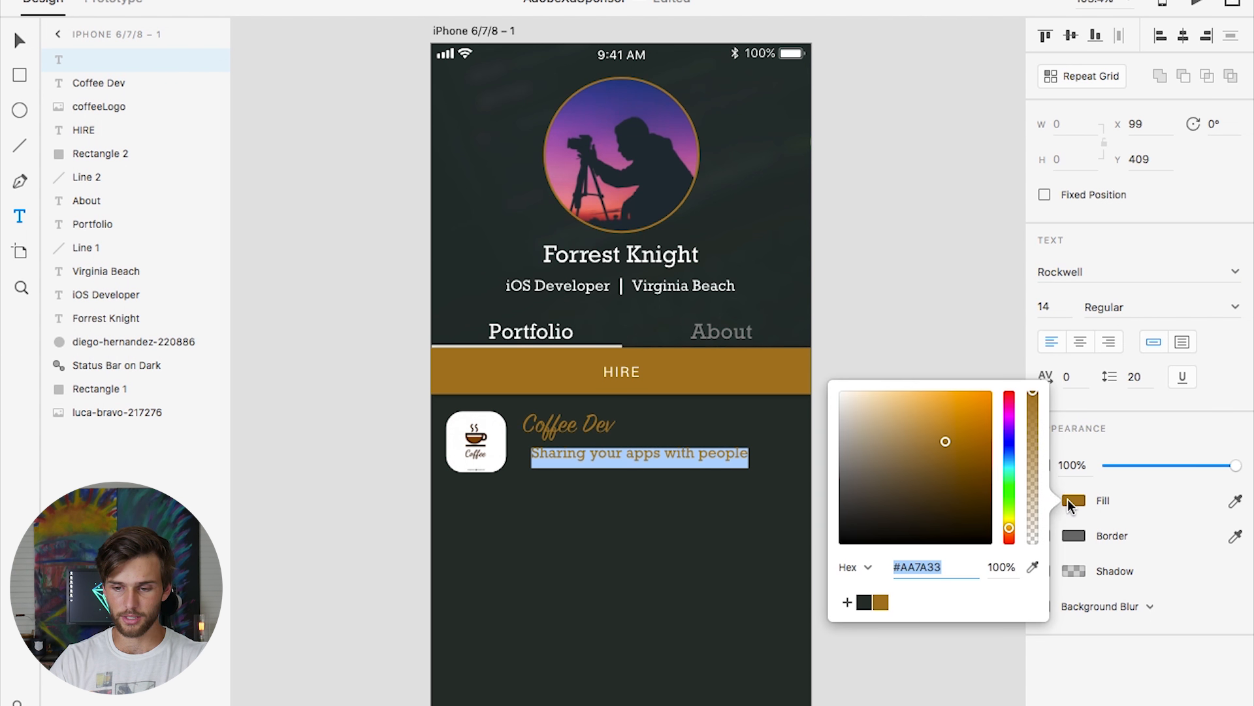
pyautogui.write('ffffff')
pyautogui.press('Return')
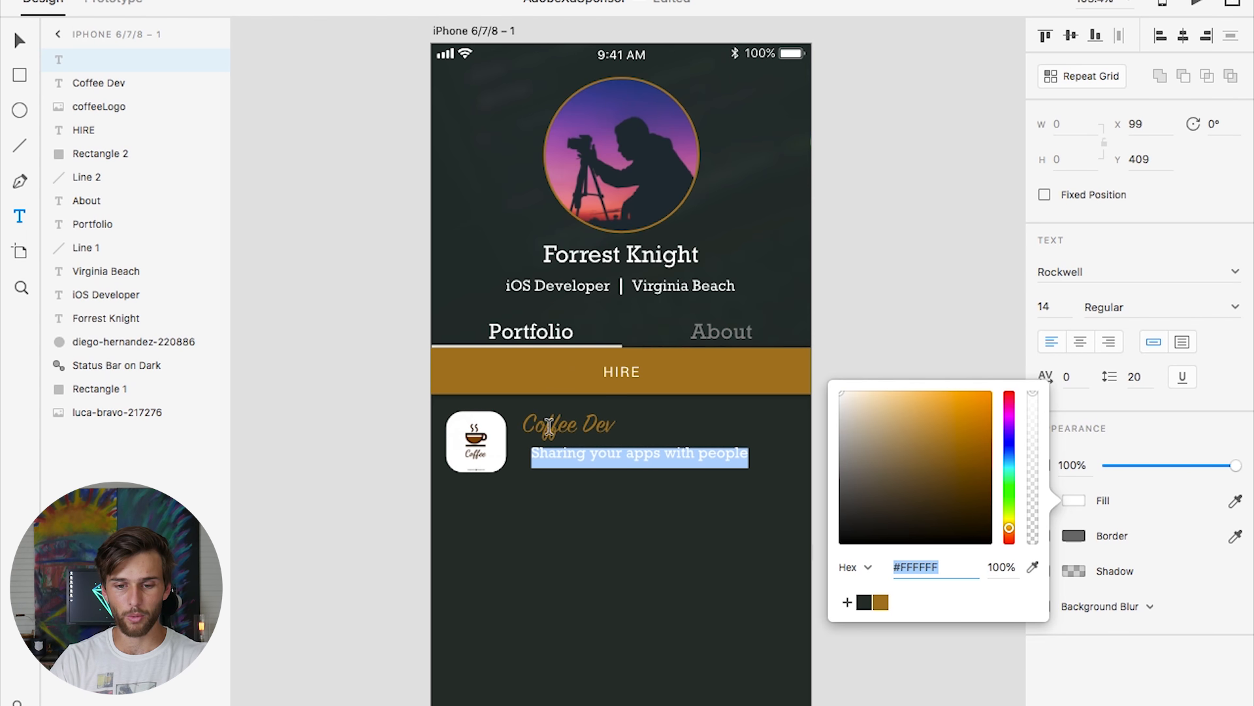
pyautogui.click(585, 461)
pyautogui.click(592, 440)
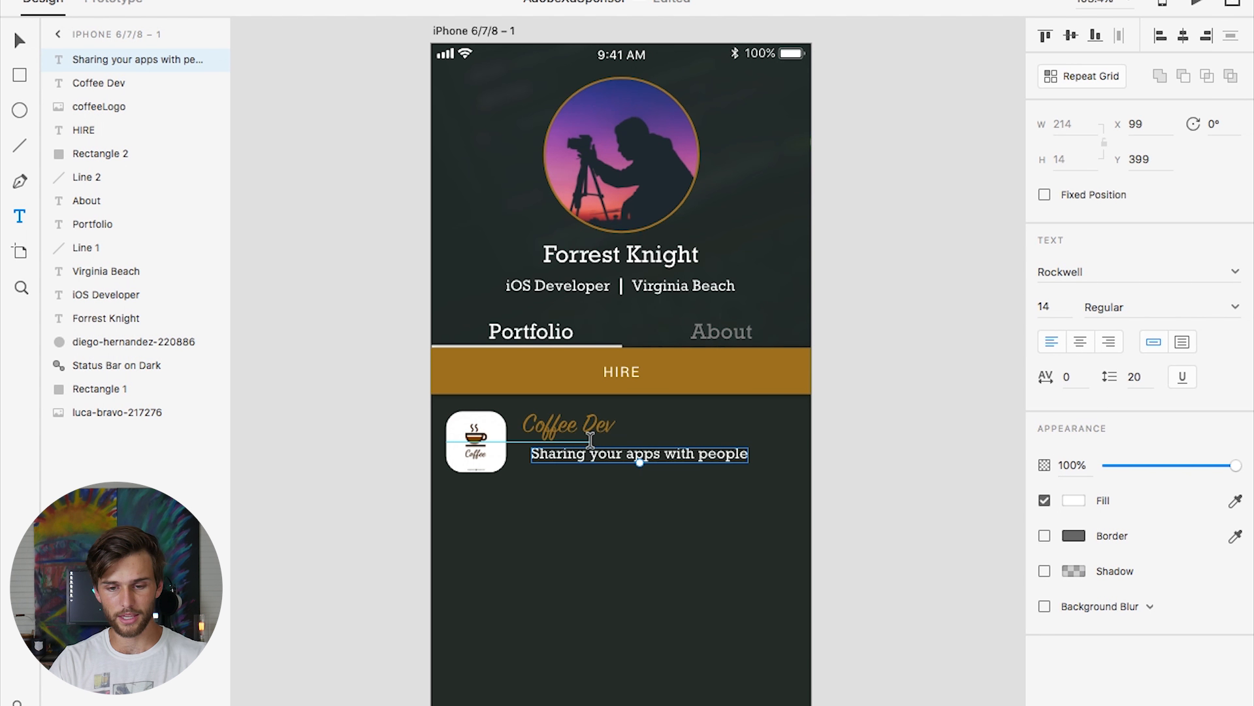
# Step: Replace the one-line description with a text box about 205 by 40 reading "Connecting you with hand selected software."
pyautogui.click(678, 459)
pyautogui.press('Delete')
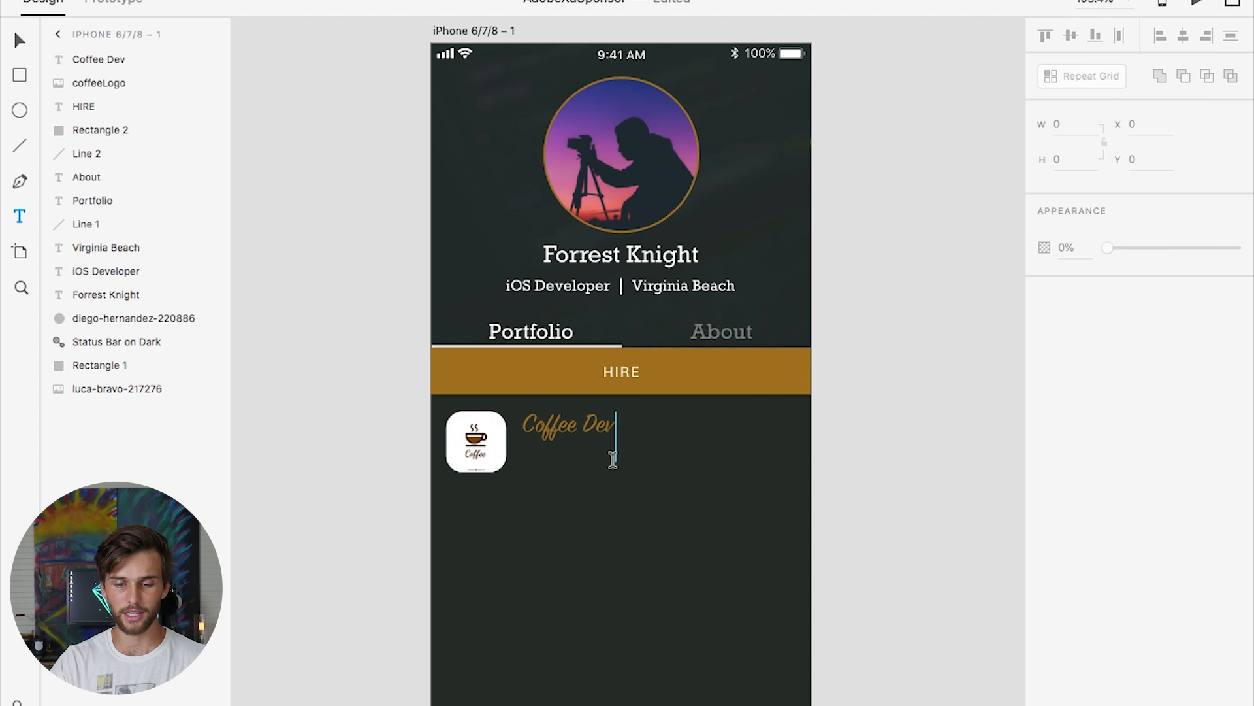
pyautogui.moveTo(526, 448); pyautogui.dragTo(735, 495)
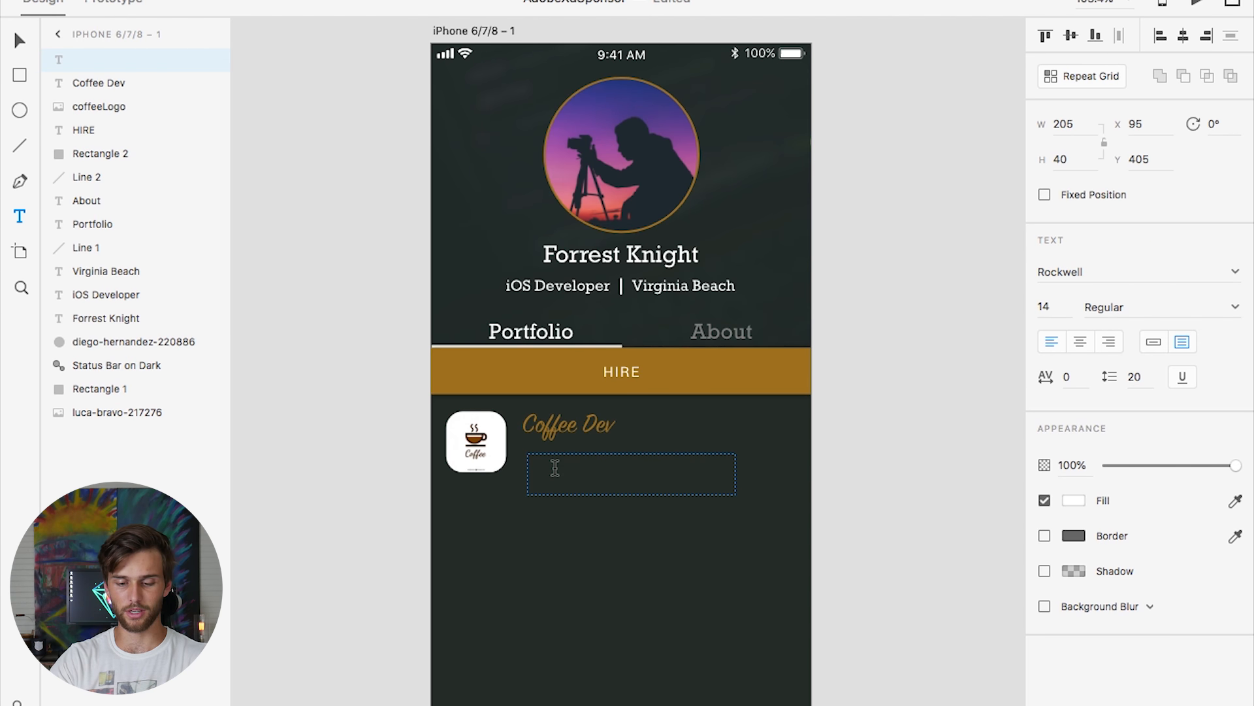
pyautogui.write('Co')
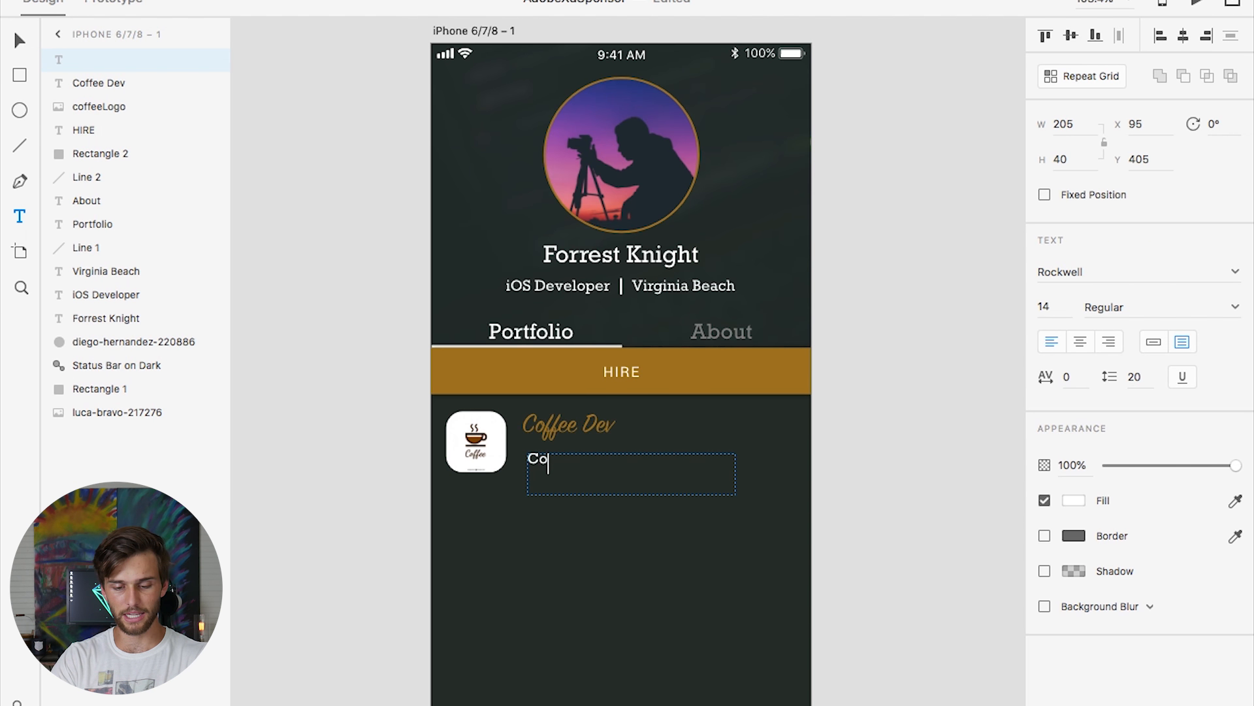
pyautogui.write('nnecting you ')
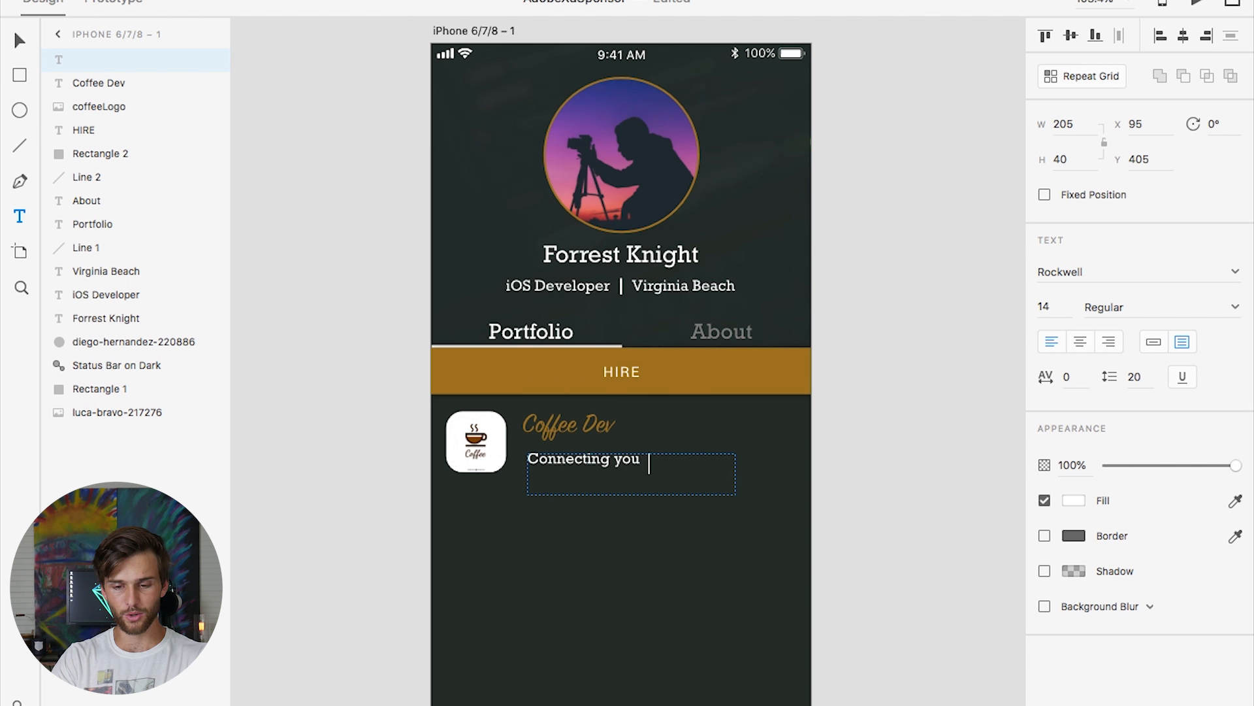
pyautogui.write('with hand ')
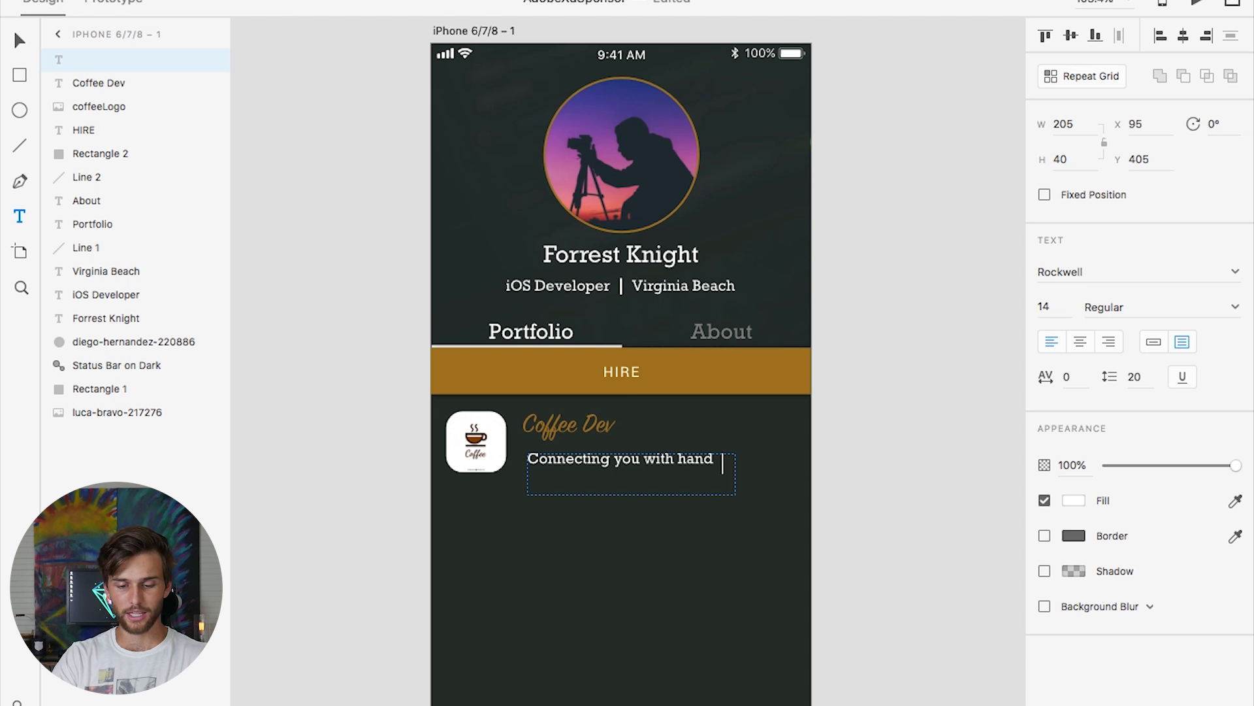
pyautogui.write('selected sof')
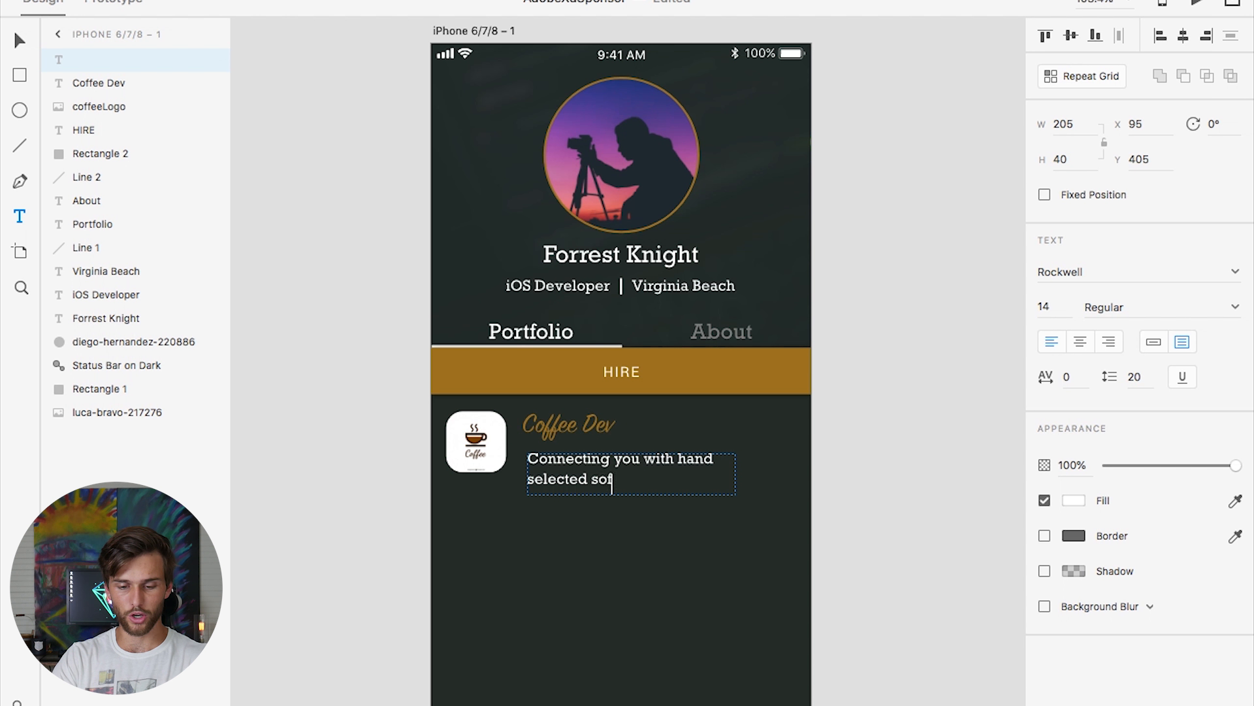
pyautogui.write('tware.')
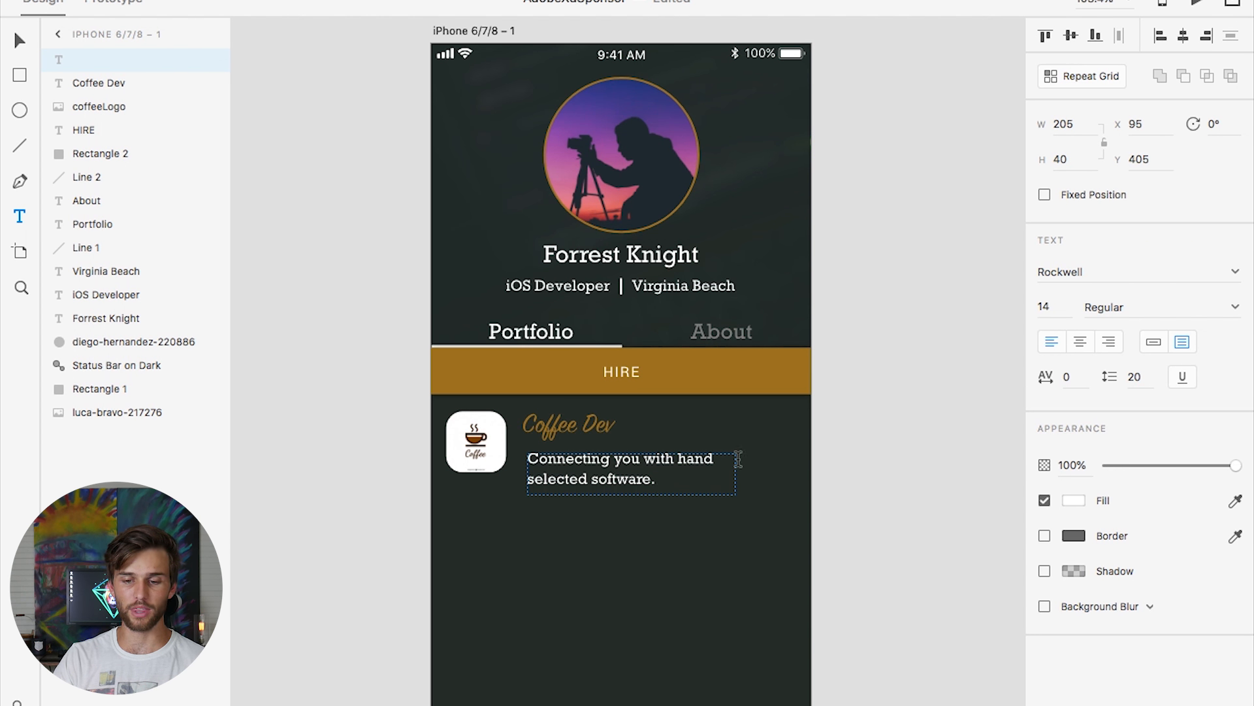
pyautogui.press('Escape')
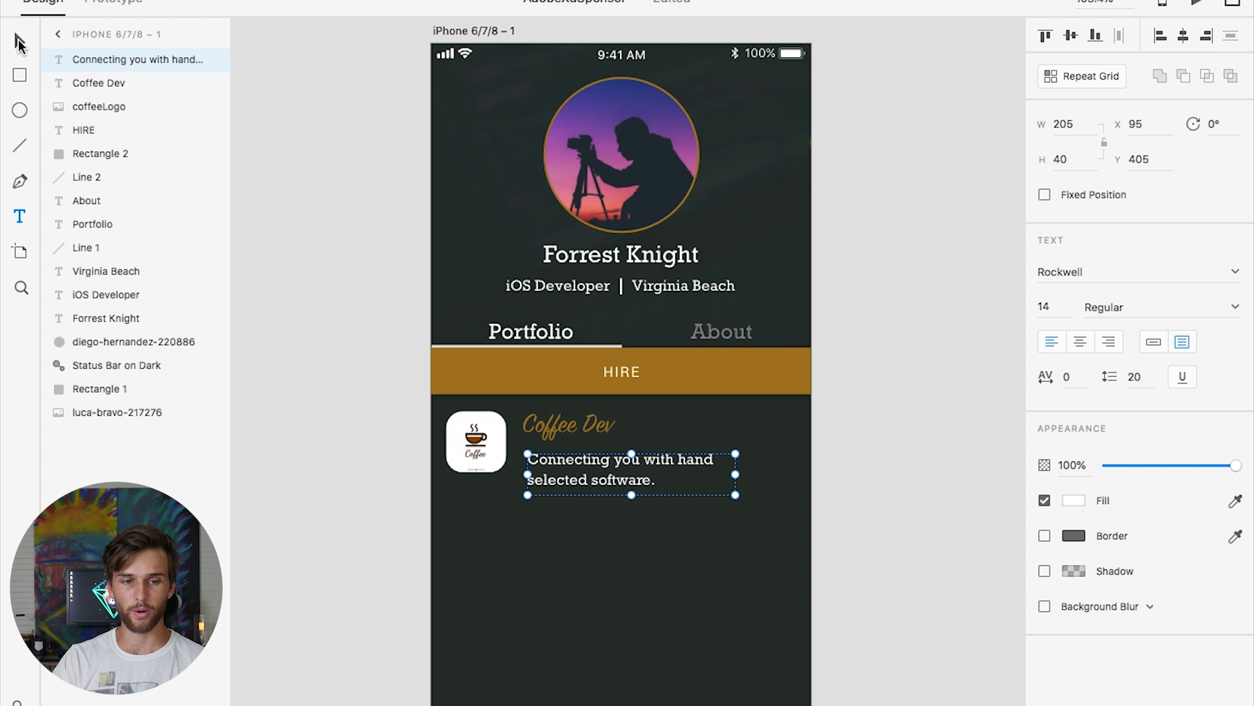
# Step: Narrow the description text box to about 192 and position it under the "Coffee Dev" title at X 90, Y 392
pyautogui.moveTo(734, 474)
pyautogui.mouseDown()
pyautogui.moveTo(707, 476)
pyautogui.moveTo(798, 471)
pyautogui.moveTo(689, 468)
pyautogui.moveTo(737, 467)
pyautogui.moveTo(722, 468)
pyautogui.mouseUp()
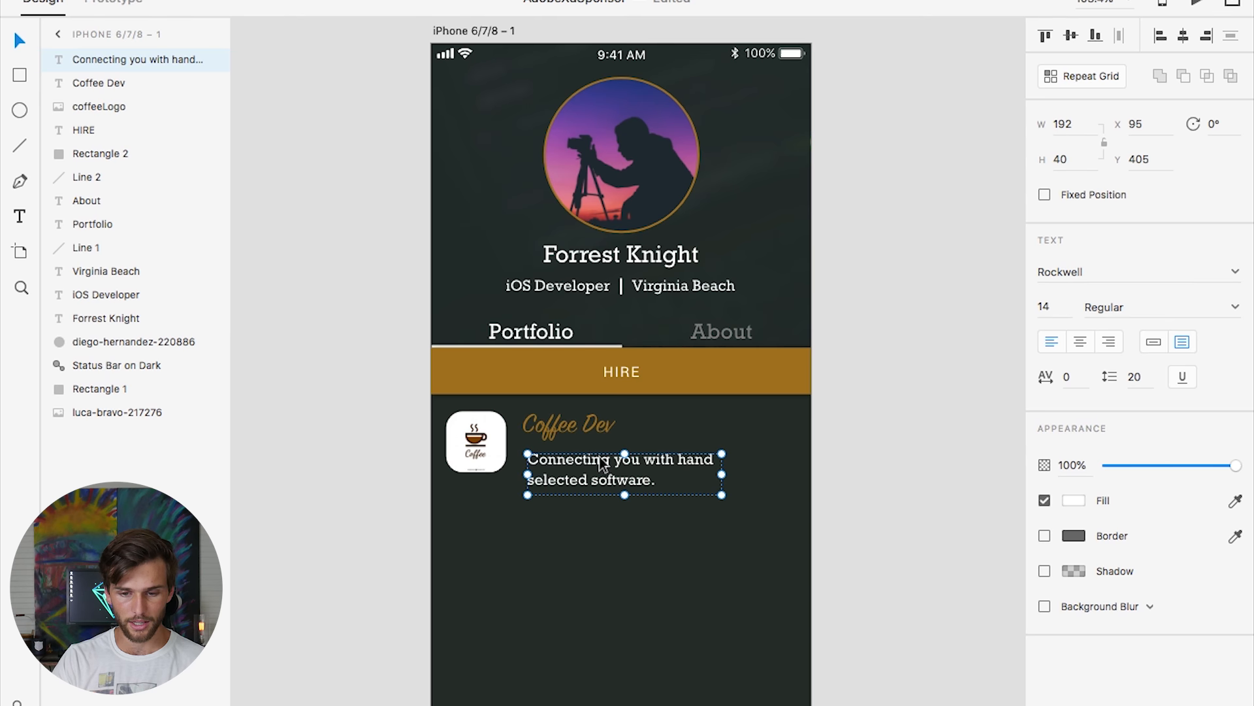
pyautogui.moveTo(597, 461); pyautogui.dragTo(592, 452)
pyautogui.press('Up')
pyautogui.press('Up')
pyautogui.press('Right')
pyautogui.press('Right')
pyautogui.press('Right')
pyautogui.press('Right')
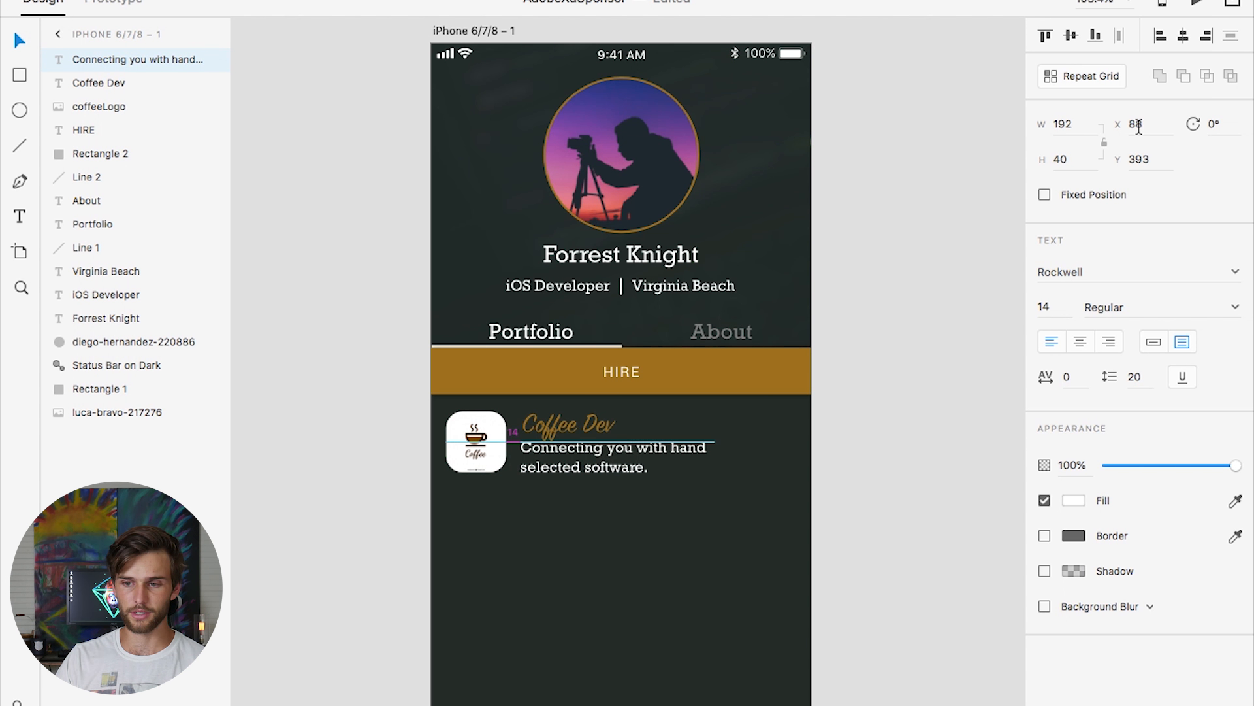
pyautogui.press('Up')
pyautogui.press('Up')
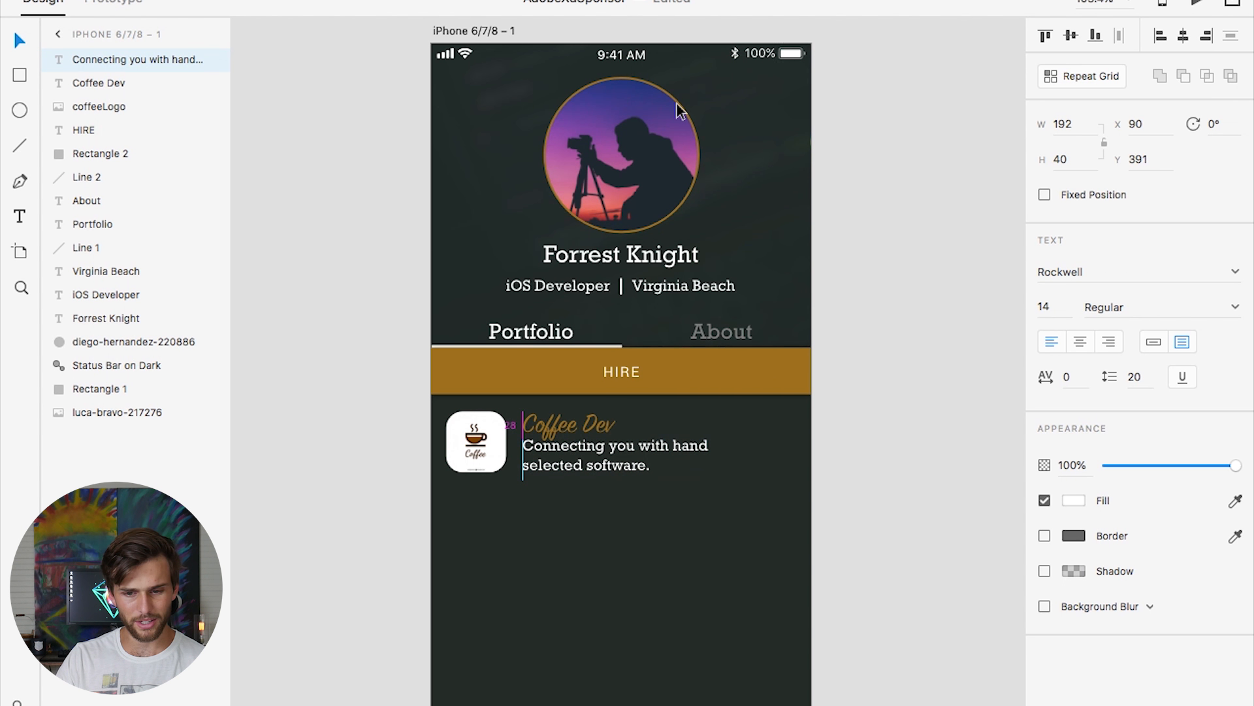
pyautogui.press('Up')
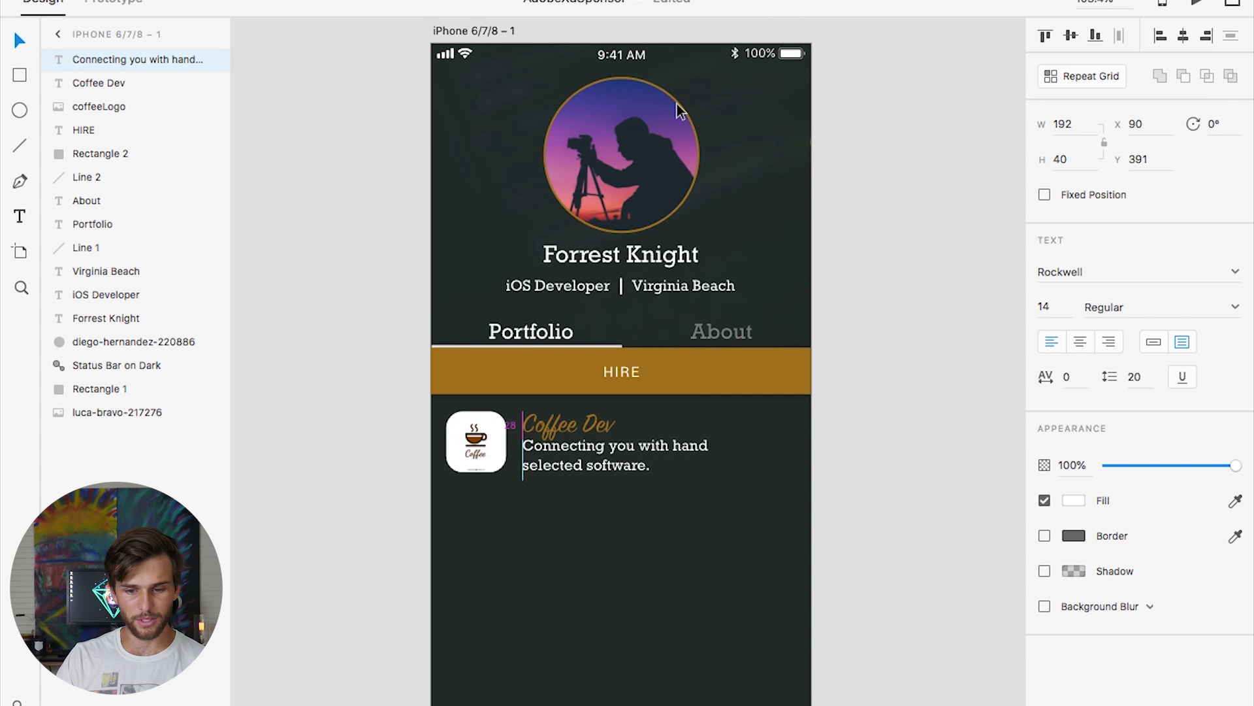
pyautogui.press('Down')
pyautogui.press('Down')
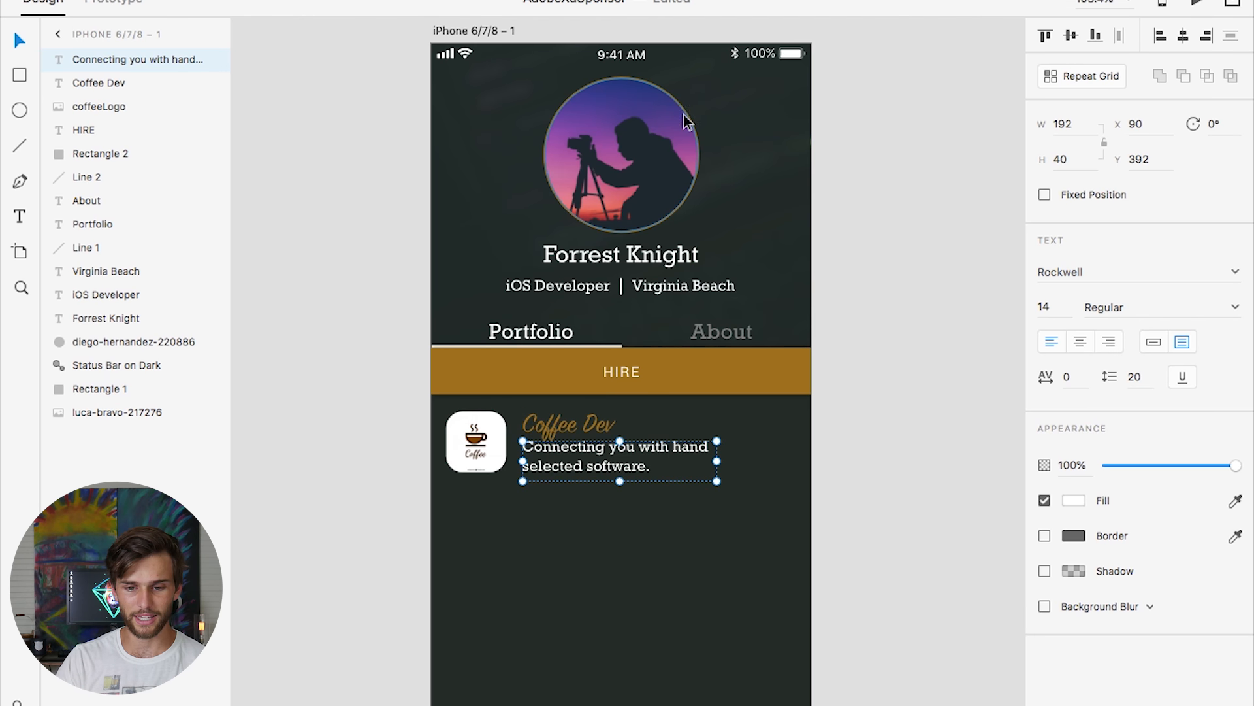
pyautogui.click(980, 441)
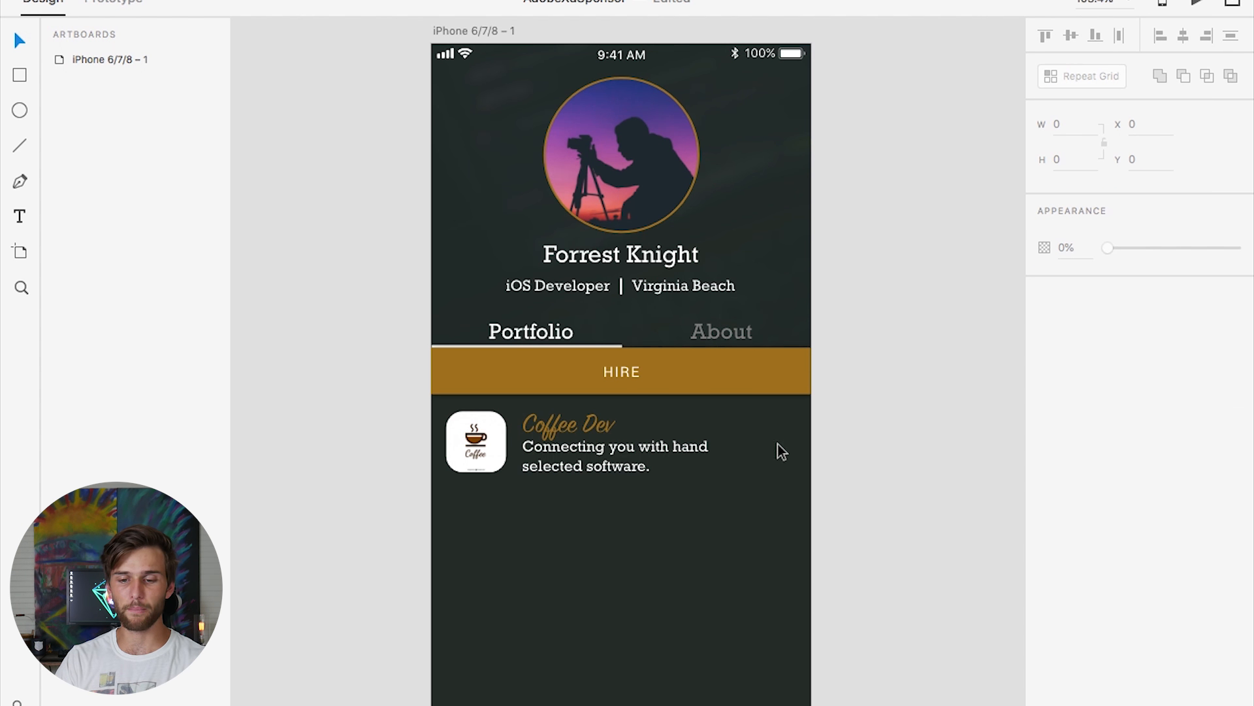
# Step: Draw a rectangle beside the portfolio item's description and set its size to 60 by 30
pyautogui.click(22, 77)
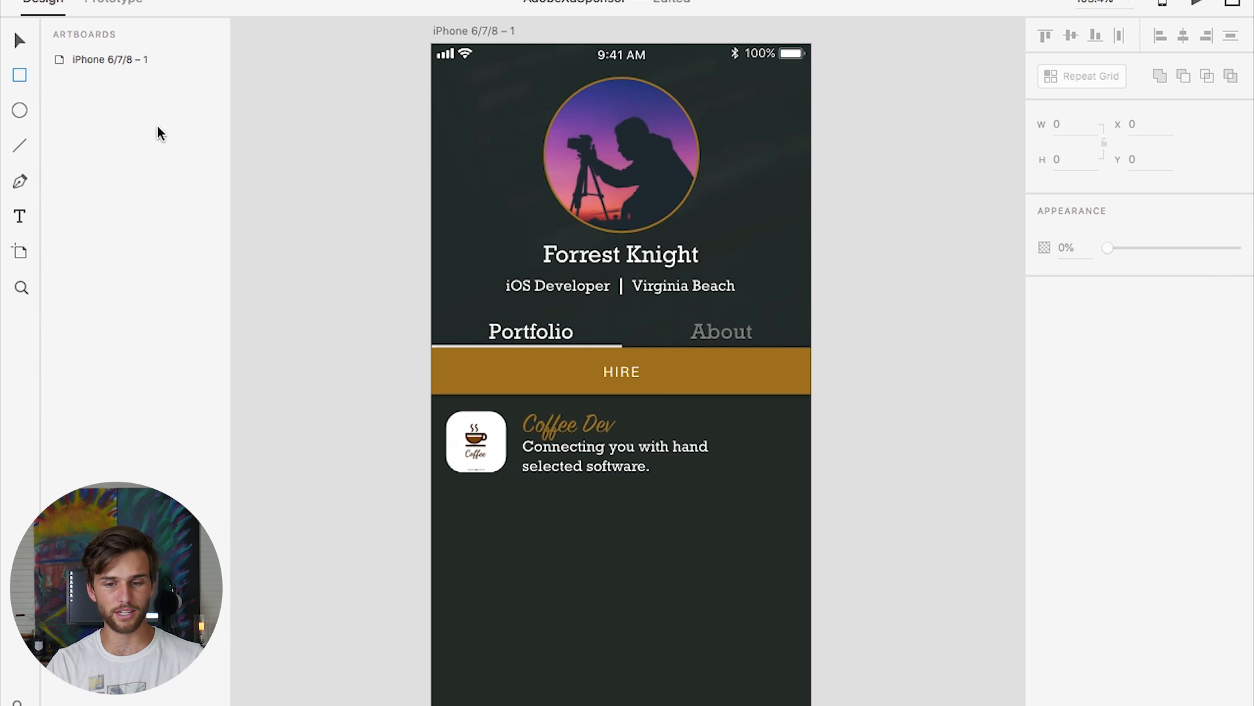
pyautogui.moveTo(741, 438)
pyautogui.mouseDown()
pyautogui.moveTo(802, 473)
pyautogui.moveTo(798, 461)
pyautogui.mouseUp()
pyautogui.click(1075, 124)
pyautogui.write('60')
pyautogui.press('Tab')
pyautogui.write('30')
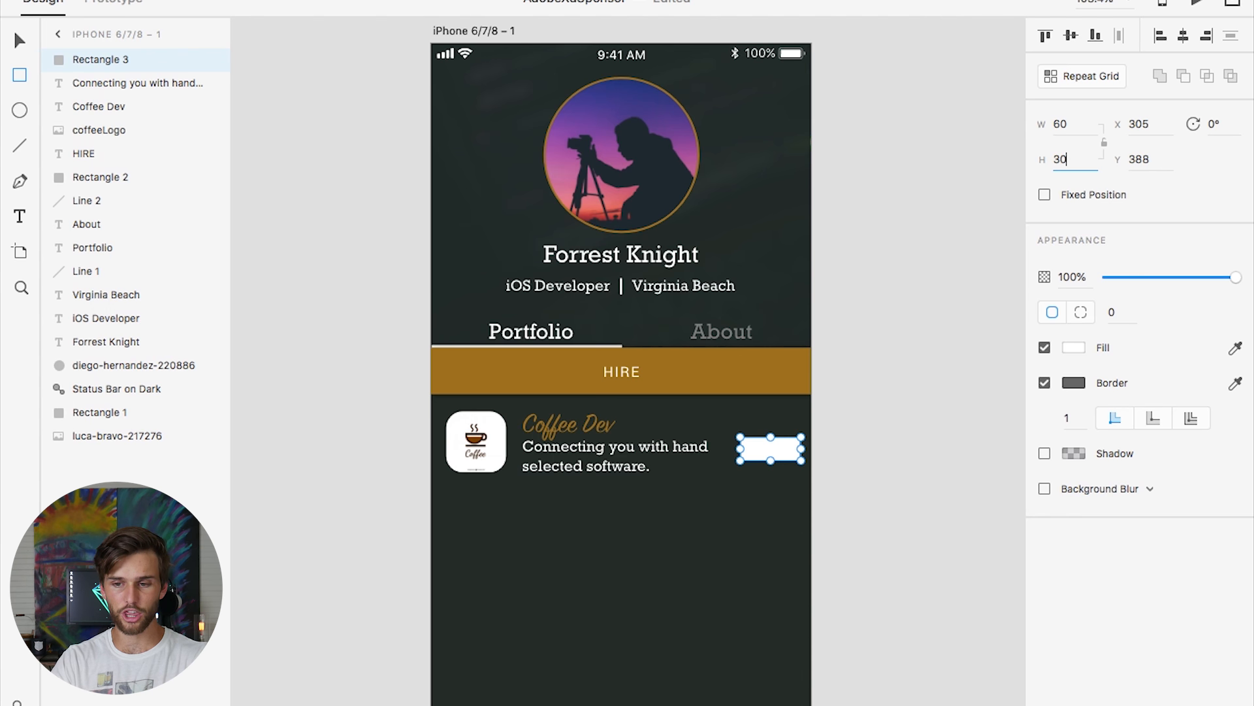
pyautogui.press('Return')
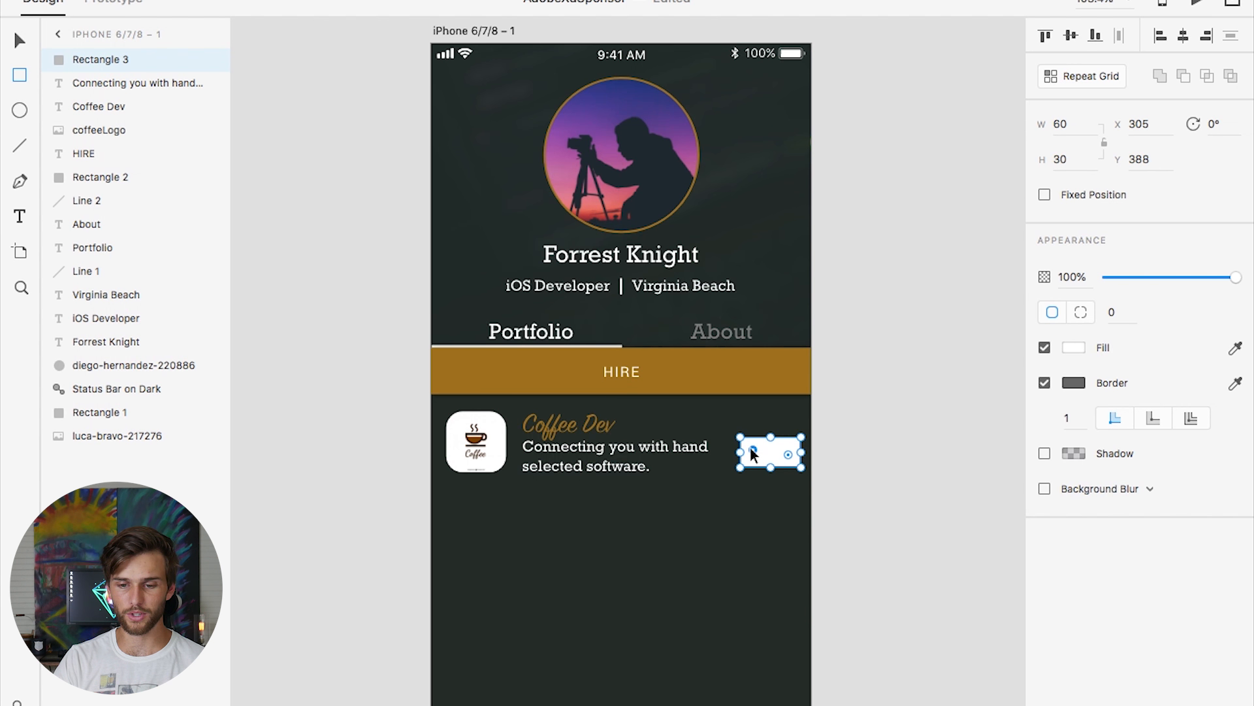
# Step: Round the small rectangle's corners to 10 and color its border with the saved golden-brown swatch
pyautogui.click(1111, 313)
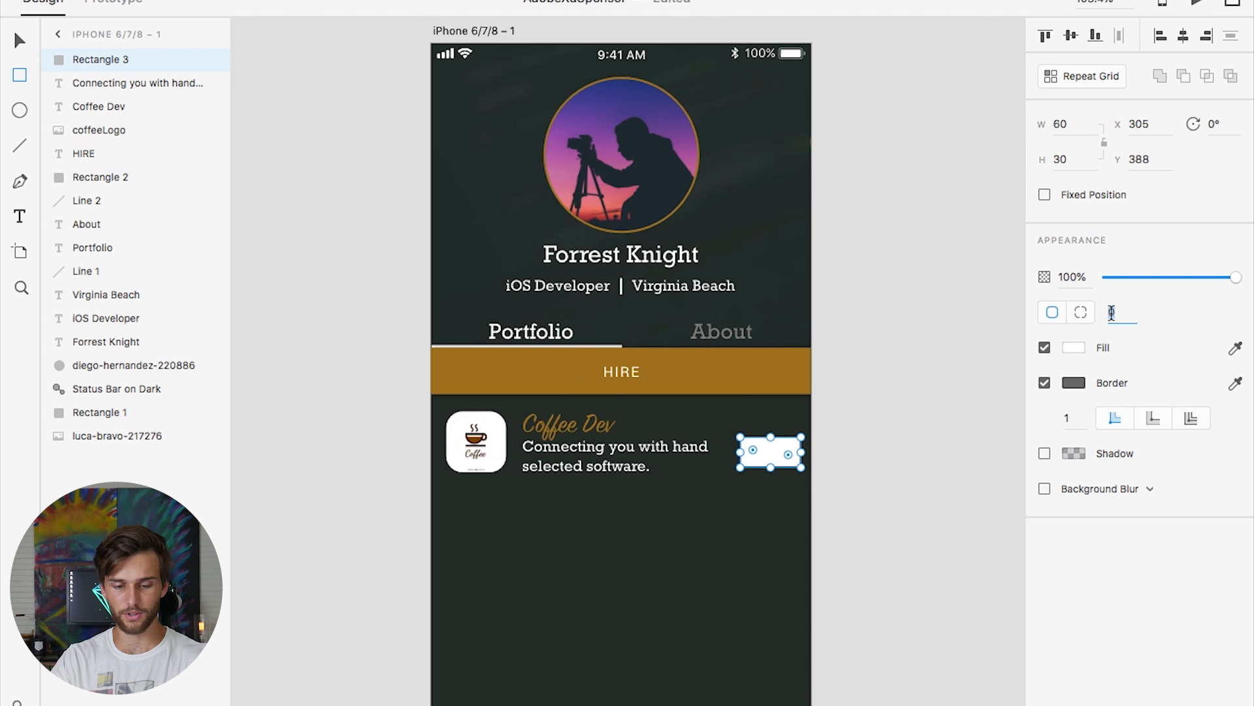
pyautogui.press('Return')
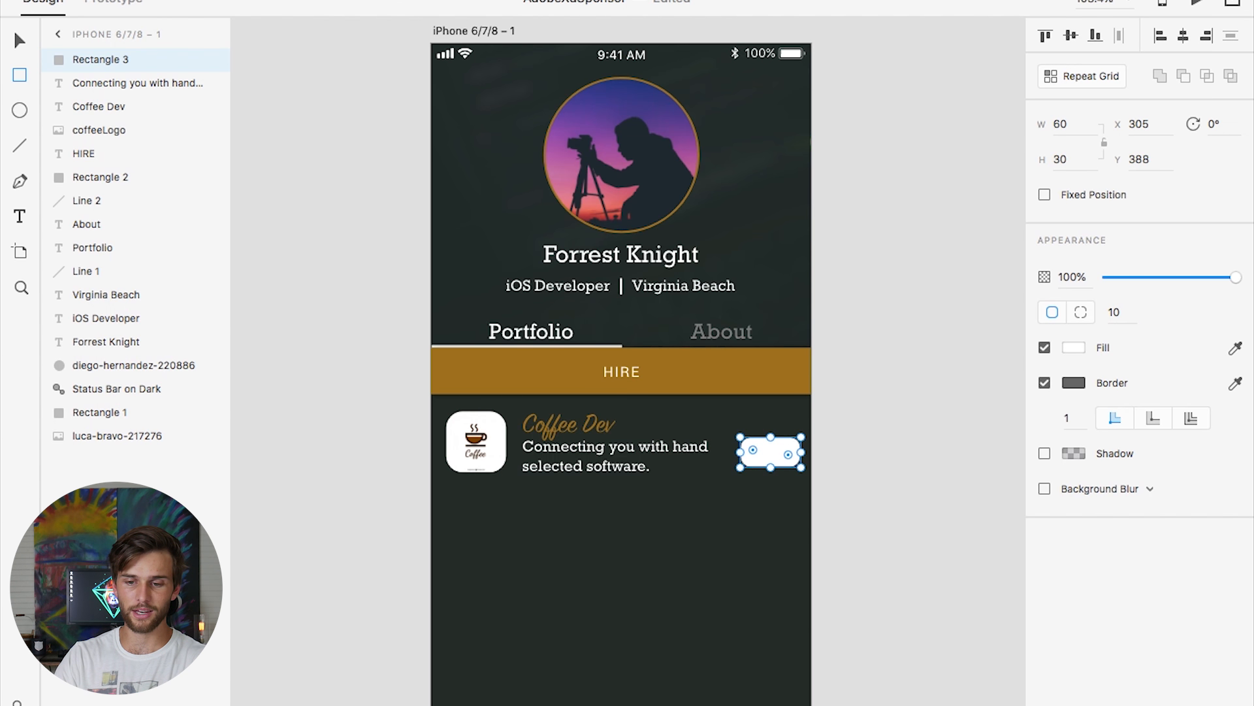
pyautogui.click(1073, 383)
pyautogui.click(880, 485)
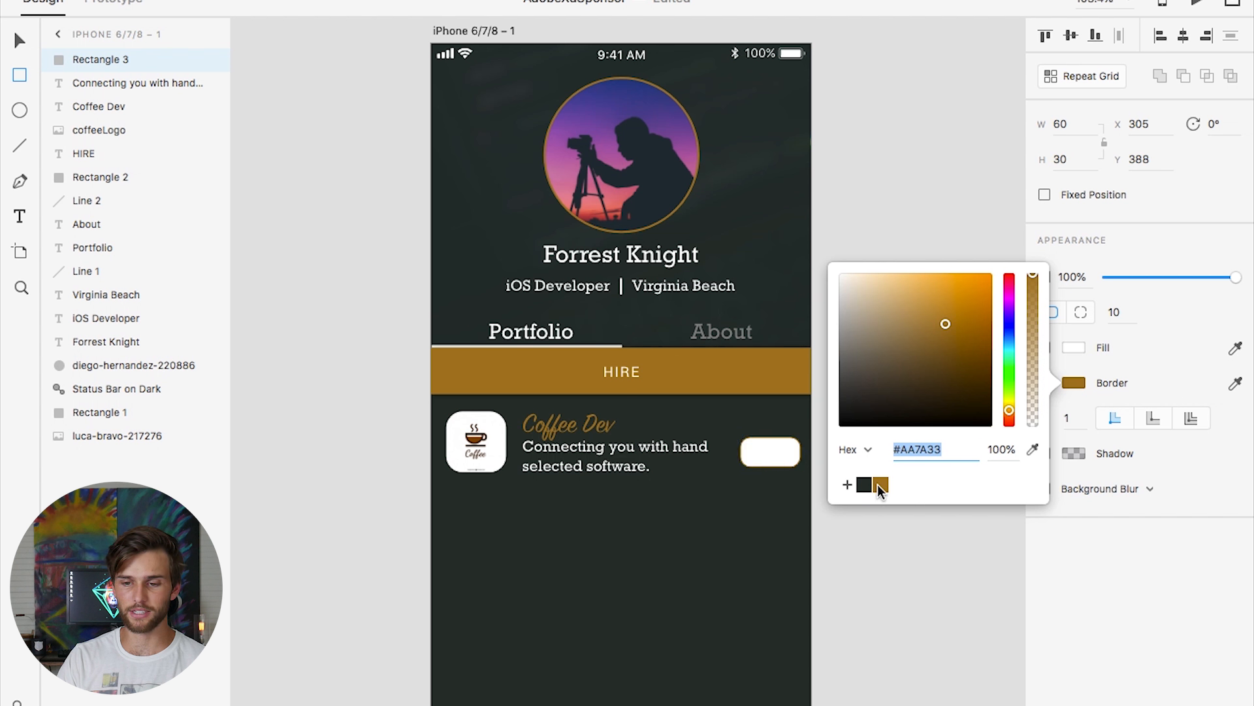
pyautogui.click(1132, 639)
# Step: Set the small rectangle's fill to #000000 at 28% opacity
pyautogui.click(1073, 349)
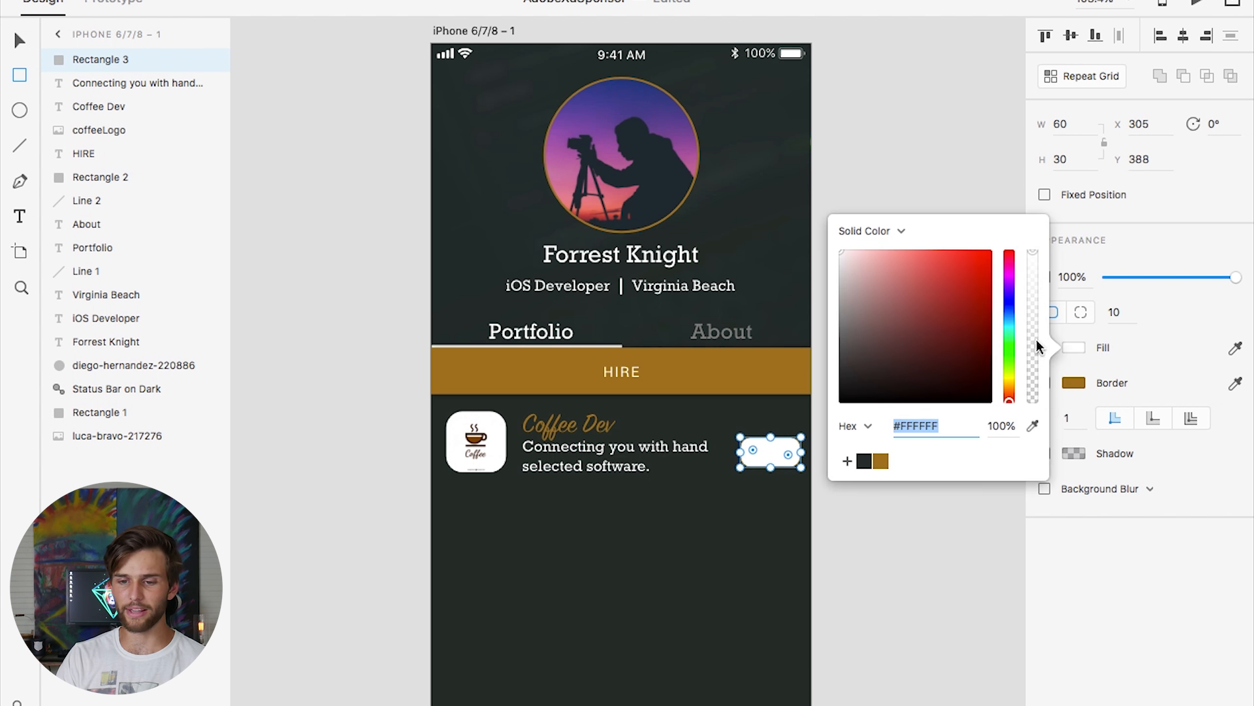
pyautogui.moveTo(879, 328); pyautogui.dragTo(771, 562)
pyautogui.moveTo(1032, 307); pyautogui.dragTo(1036, 359)
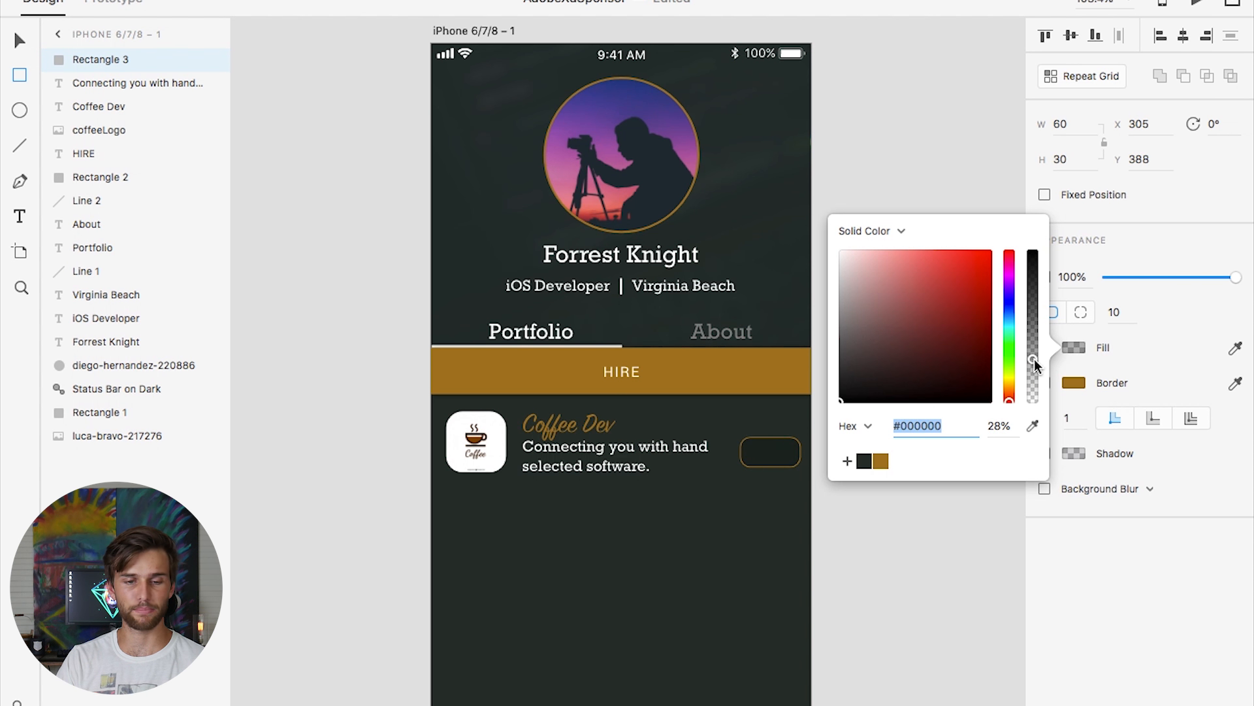
# Step: Move the small rectangle to about X 298, Y 378 and give it a black shadow at 48% opacity
pyautogui.click(19, 42)
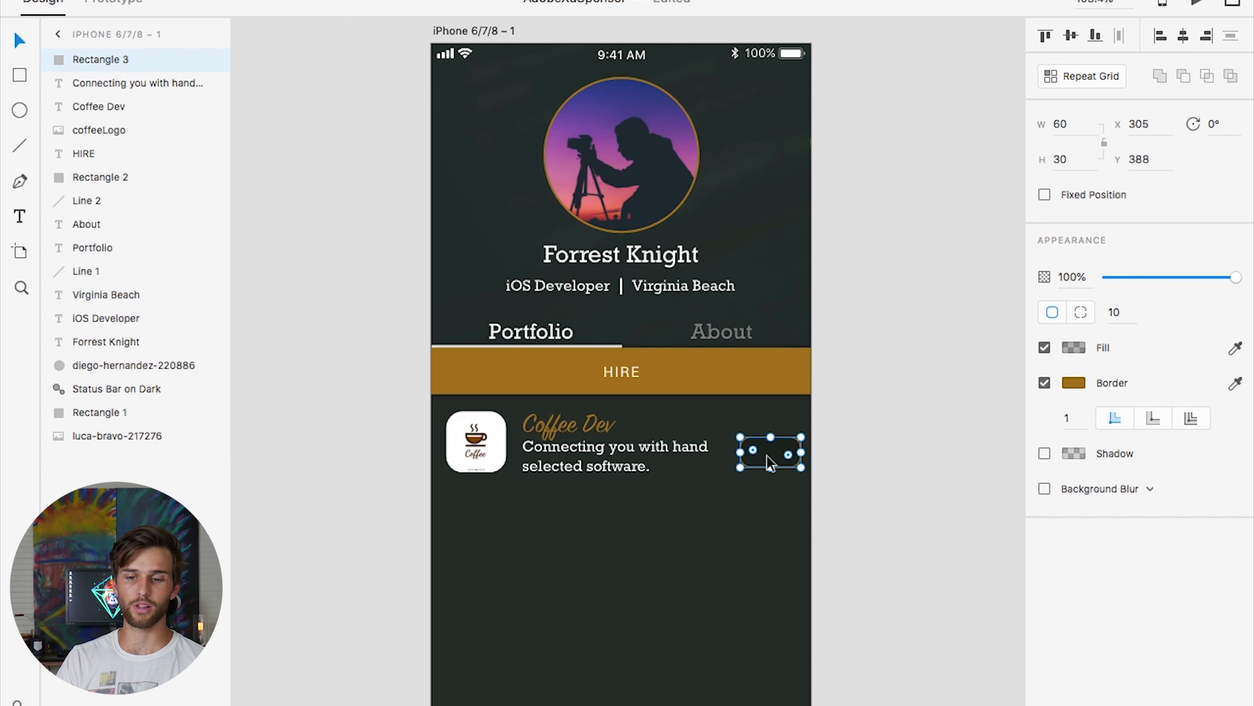
pyautogui.moveTo(770, 462); pyautogui.dragTo(768, 442)
pyautogui.click(1046, 454)
pyautogui.click(1074, 454)
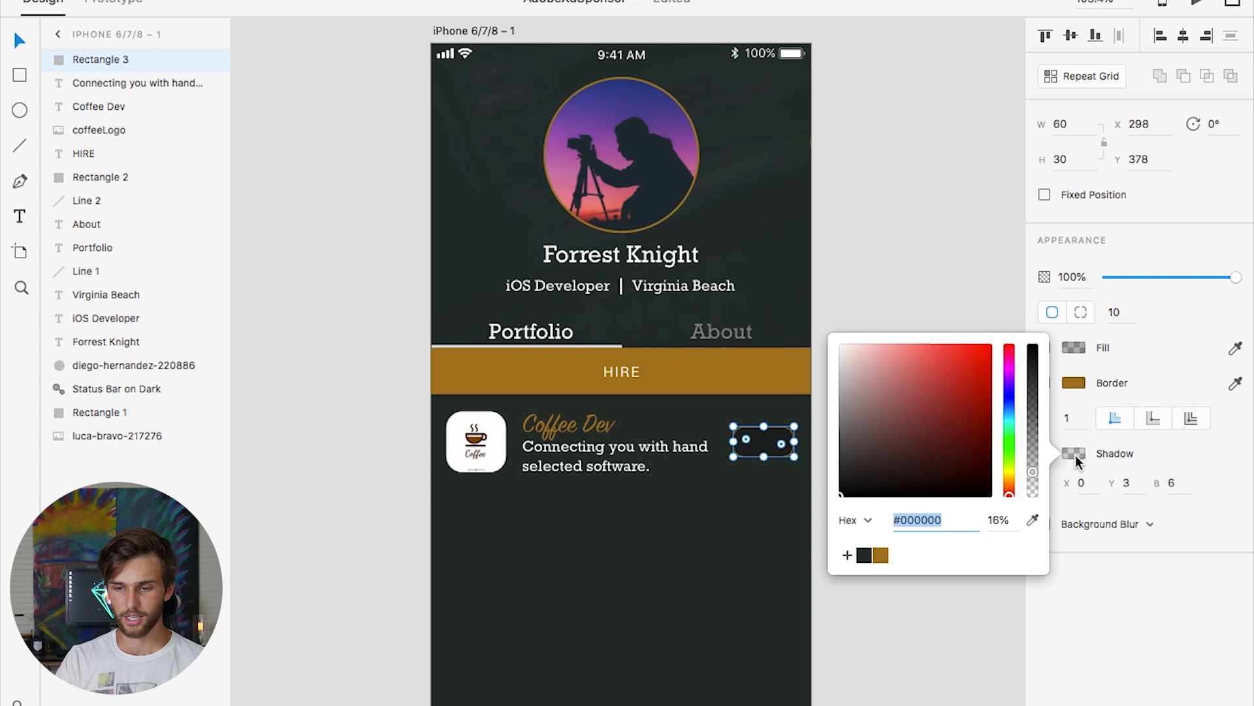
pyautogui.click(1032, 422)
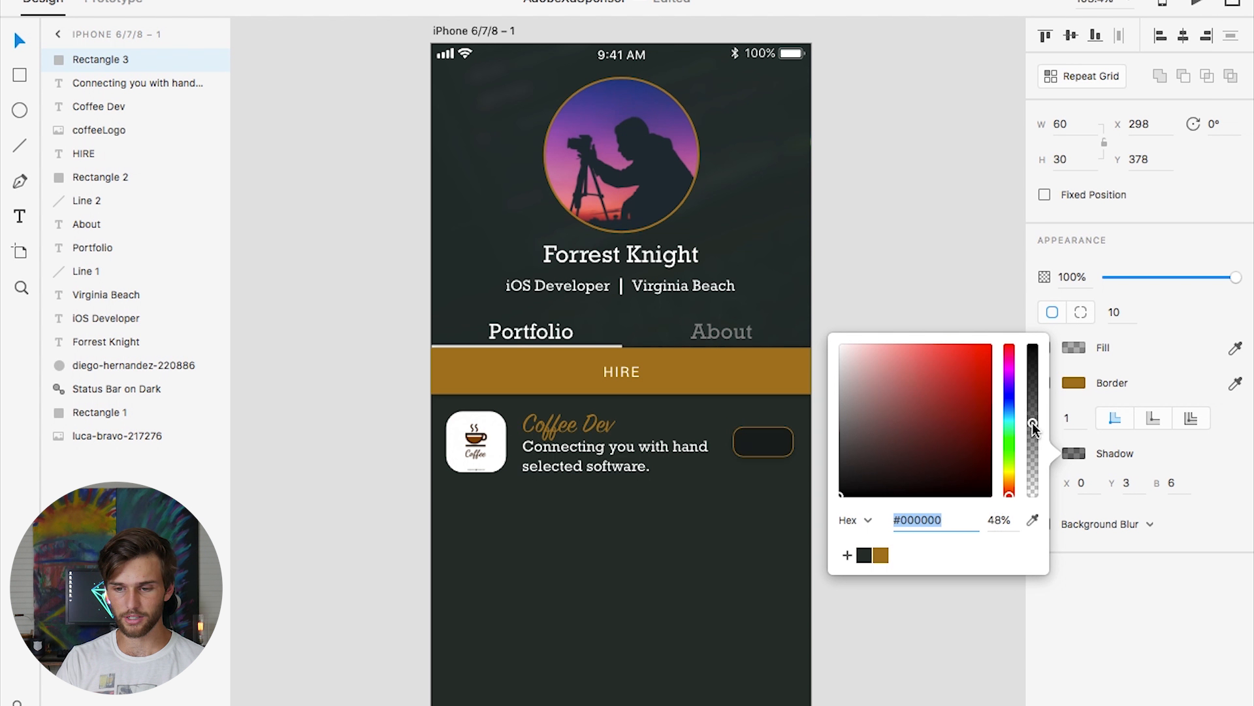
# Step: Reduce the small rectangle's fill opacity to 19%
pyautogui.click(1074, 347)
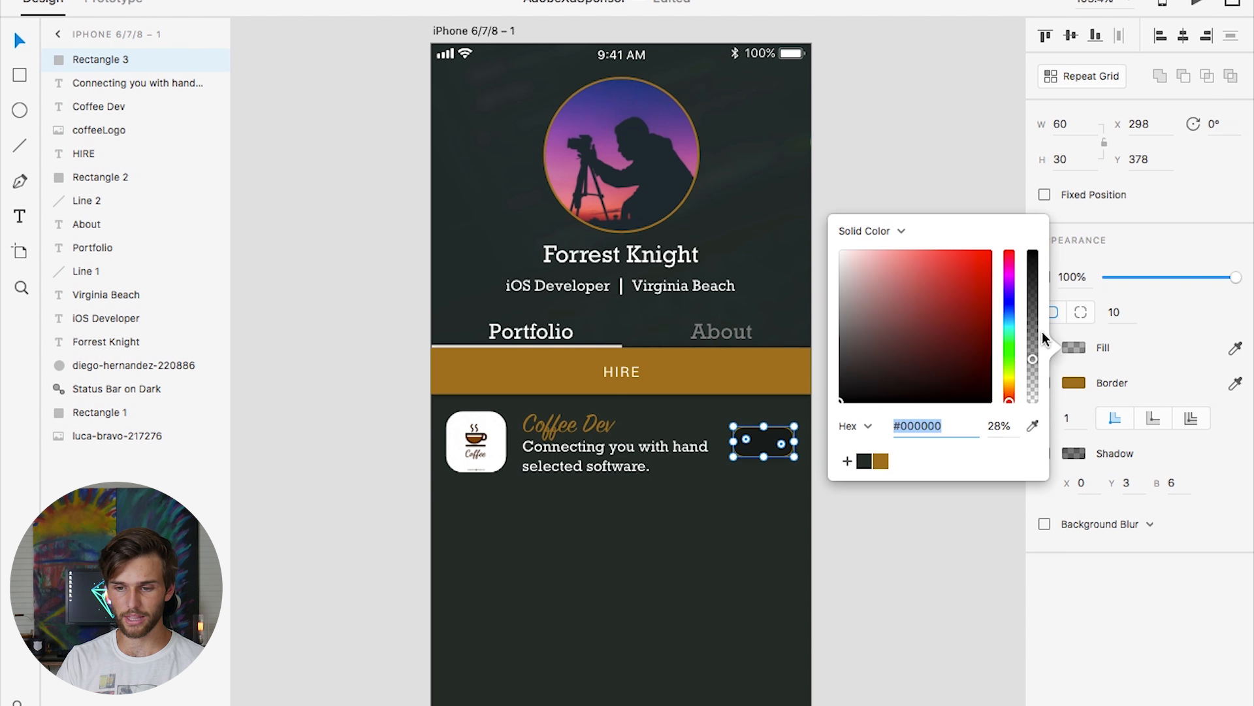
pyautogui.click(1032, 370)
pyautogui.moveTo(1031, 378); pyautogui.dragTo(1031, 374)
pyautogui.write('t')
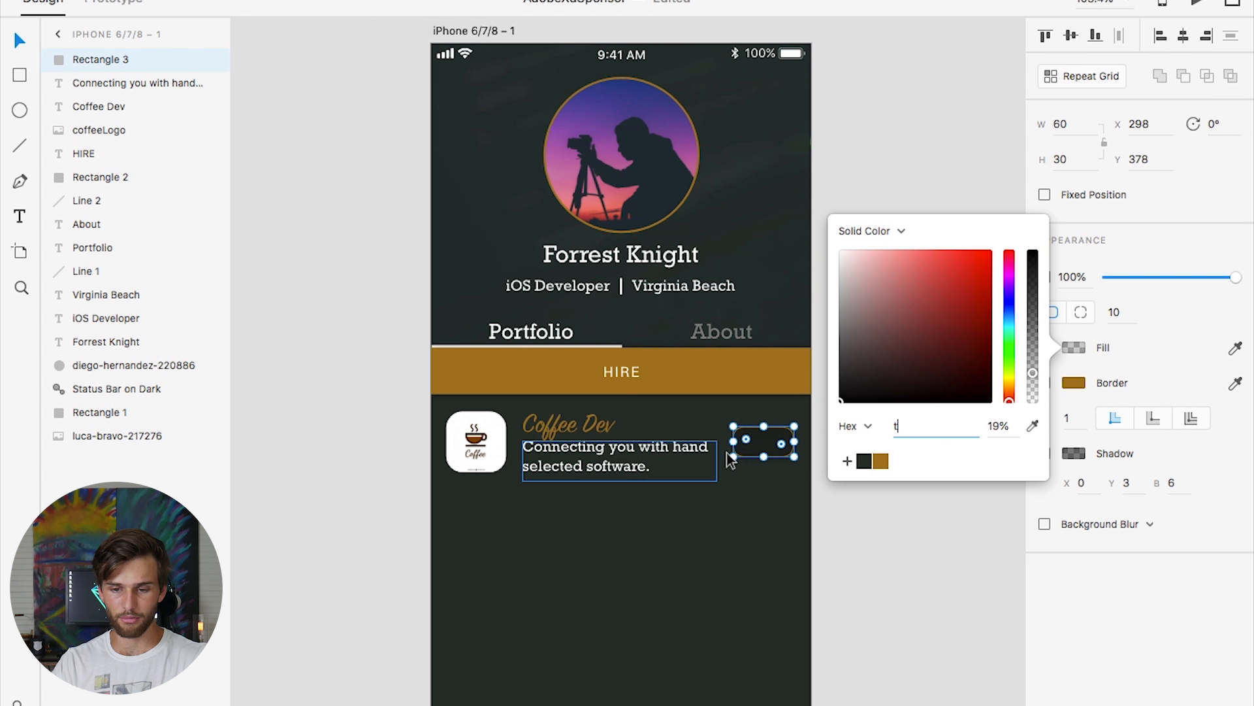
pyautogui.press('Escape')
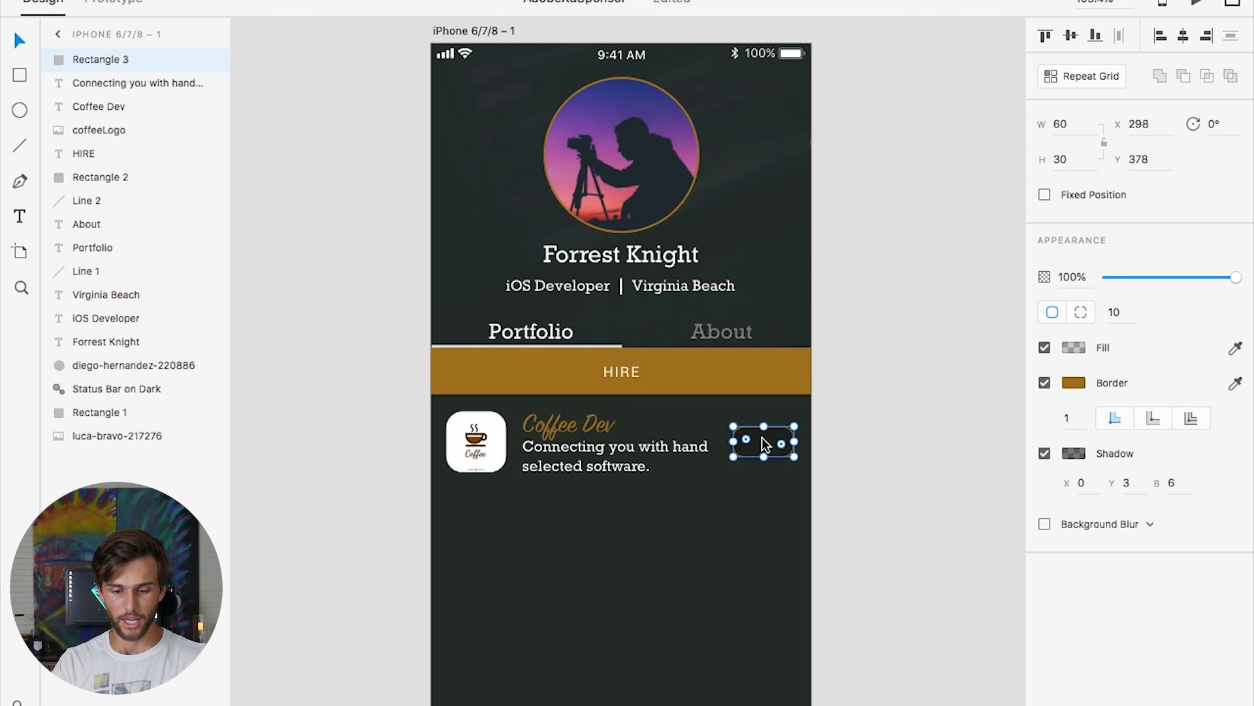
# Step: Add center-aligned "GET" text over the small rounded rectangle and fill it with the saved golden-brown swatch
pyautogui.press('t')
pyautogui.click(757, 439)
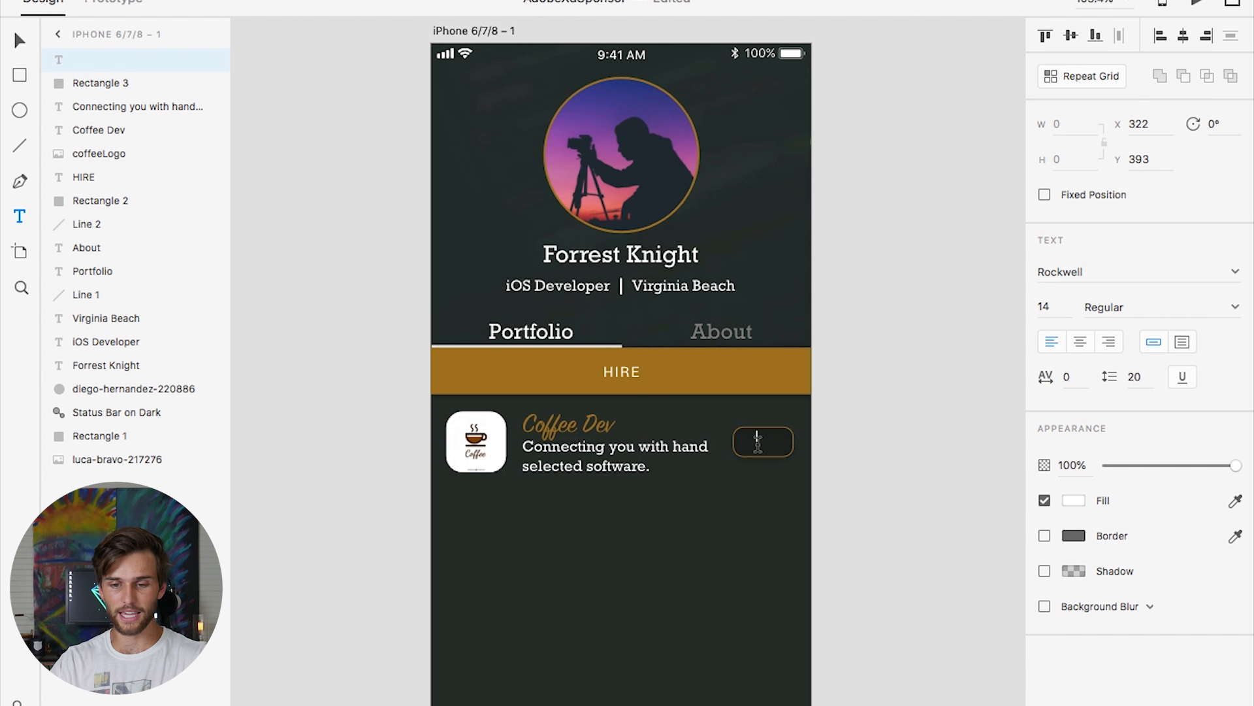
pyautogui.write('GET')
pyautogui.press('super+a')
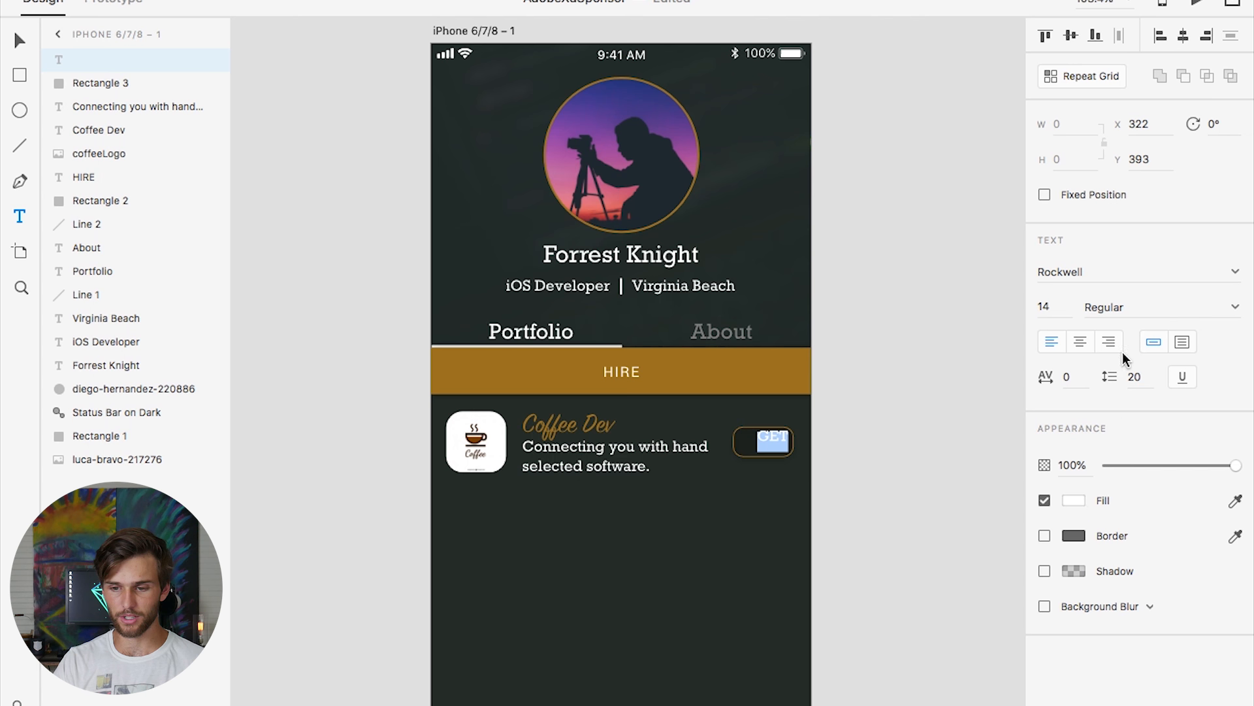
pyautogui.click(1074, 500)
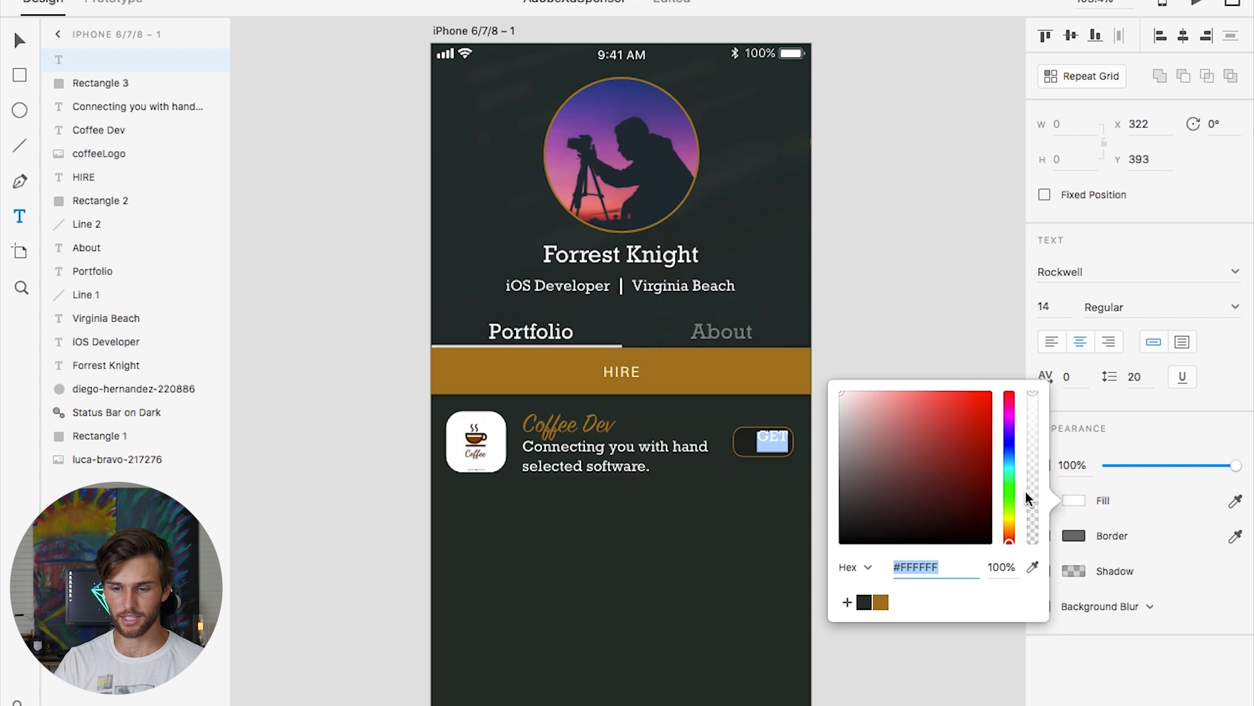
pyautogui.click(881, 602)
pyautogui.click(12, 41)
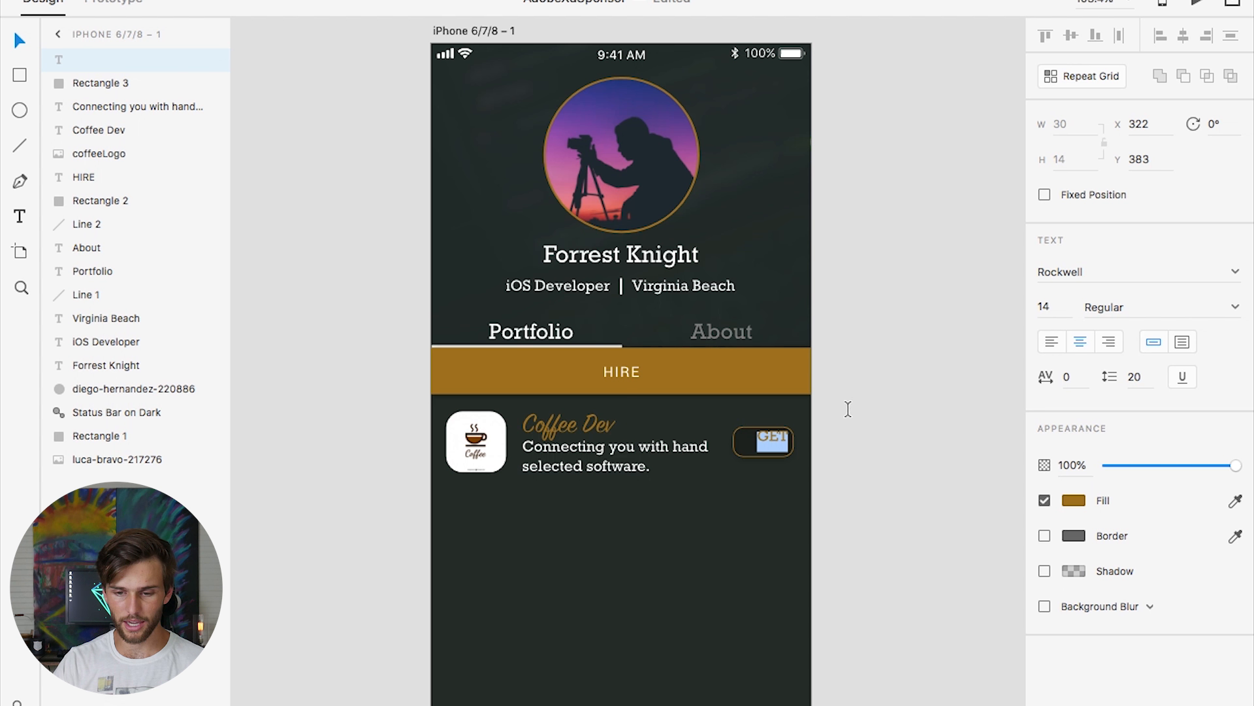
pyautogui.press('Escape')
# Step: Center the "GET" text within the rounded button outline and deselect it
pyautogui.moveTo(781, 437); pyautogui.dragTo(771, 439)
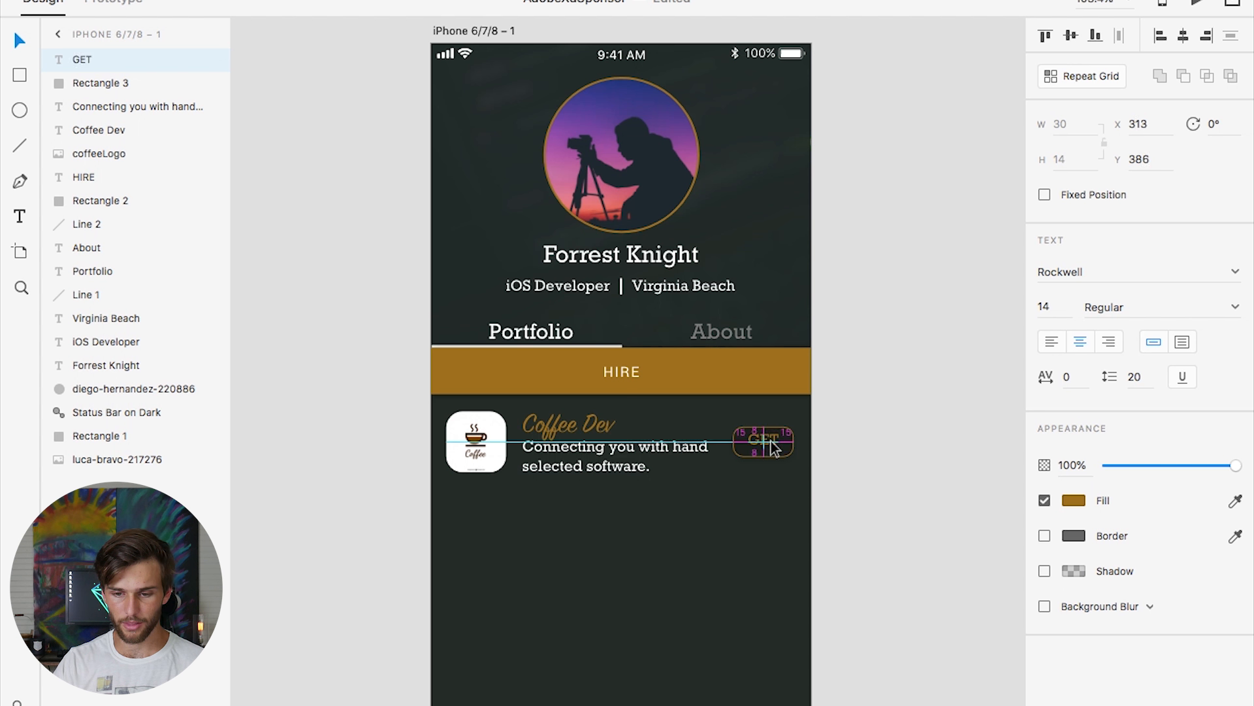
pyautogui.press('Down')
pyautogui.press('Down')
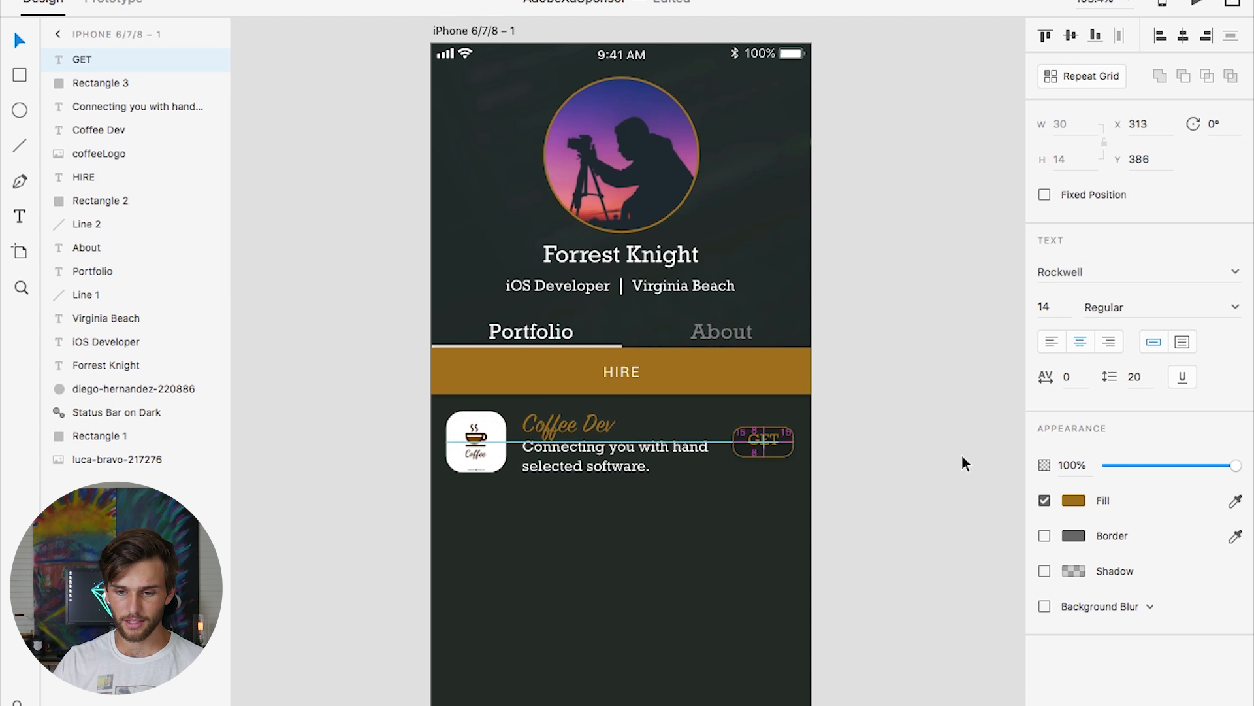
pyautogui.press('Up')
pyautogui.click(997, 419)
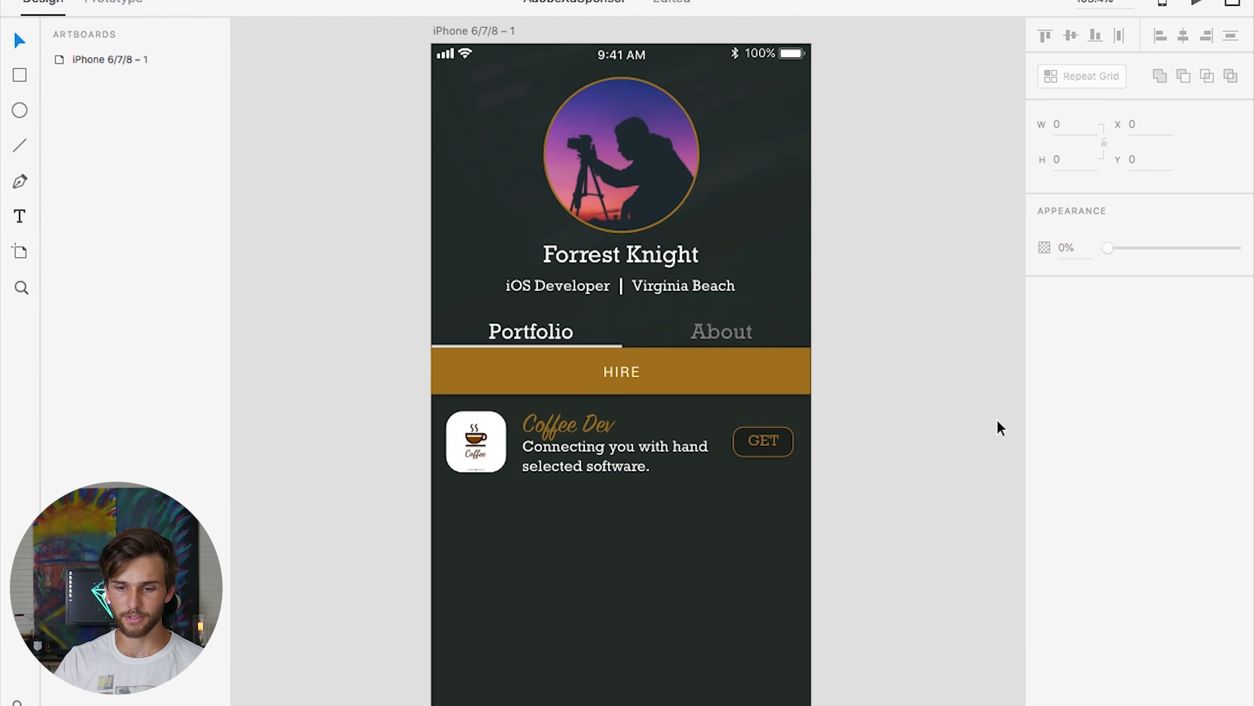
# Step: Group the "GET" text with its rounded rectangle and deselect the group
pyautogui.click(765, 439)
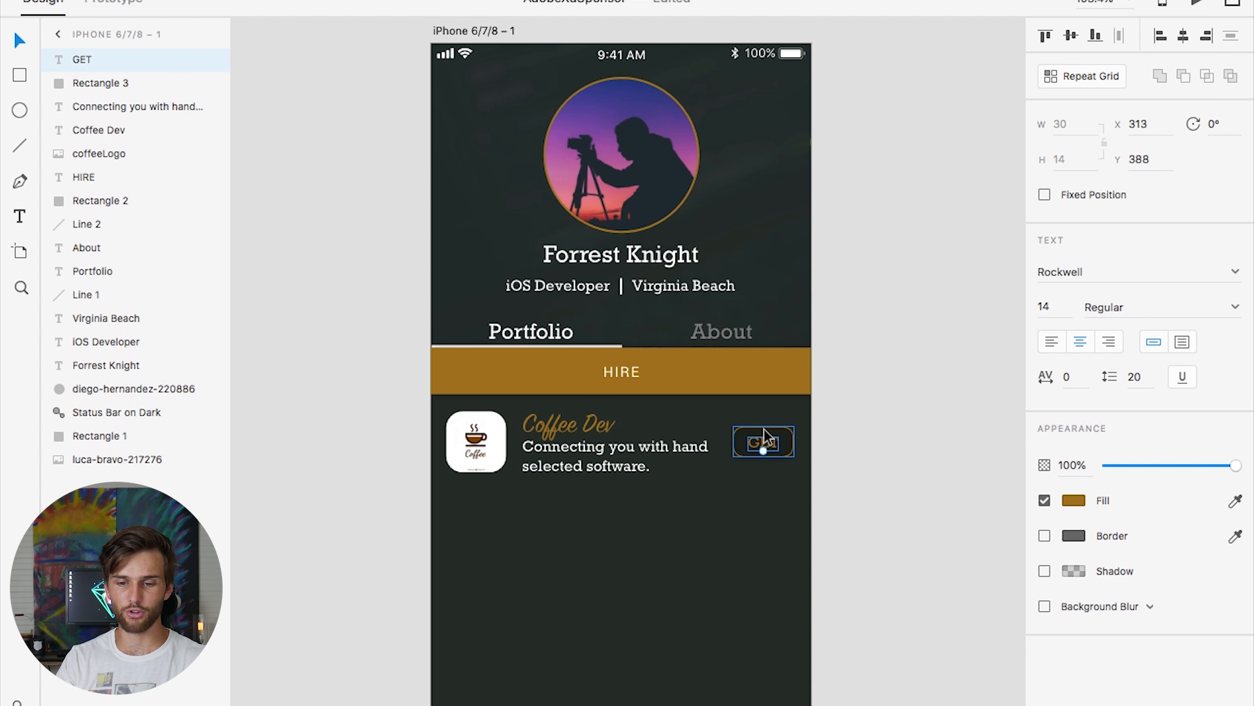
pyautogui.keyDown('shift'); pyautogui.click(764, 430); pyautogui.keyUp('shift')
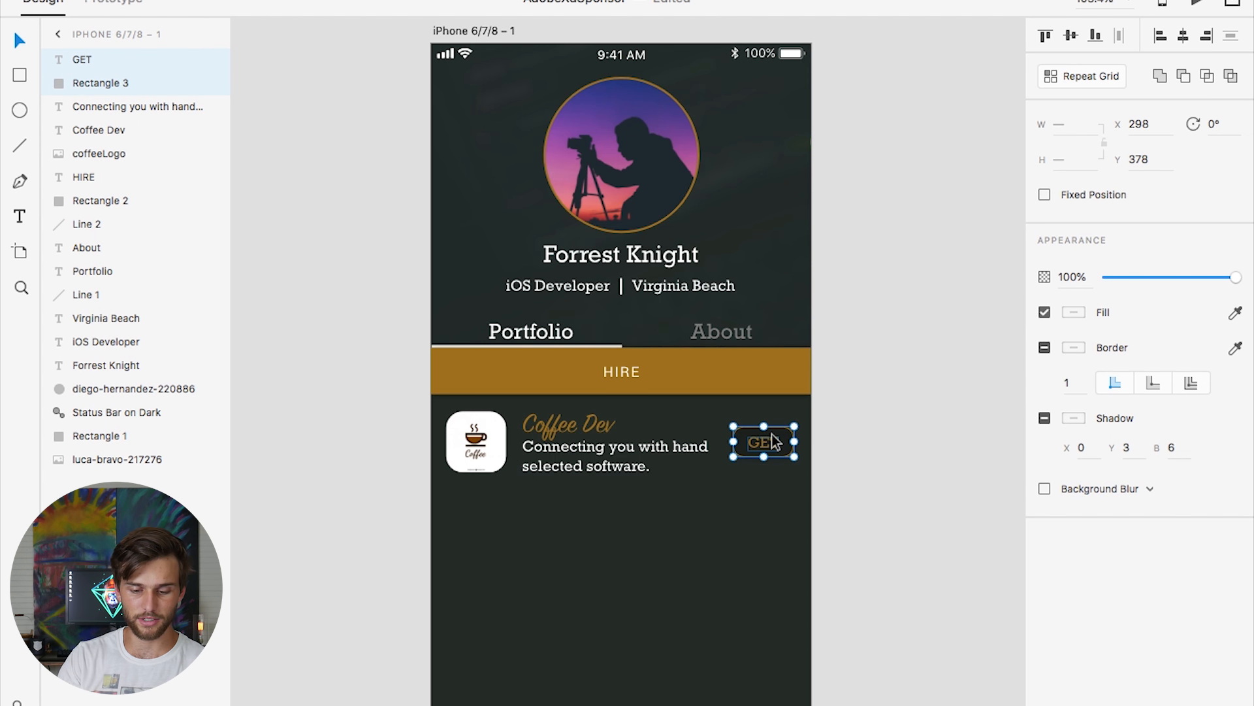
pyautogui.press('super+g')
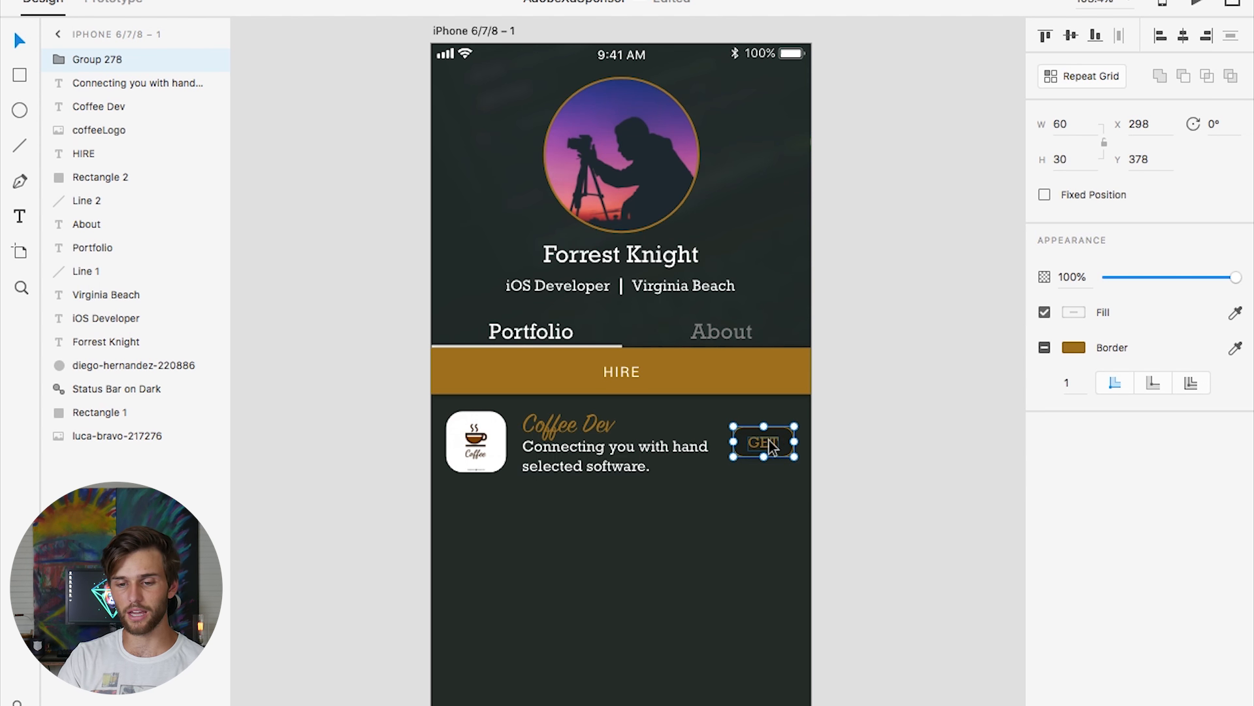
pyautogui.click(899, 438)
# Step: Try moving the grouped GET button as one object, undo the move and deselect it
pyautogui.moveTo(772, 445); pyautogui.dragTo(762, 472)
pyautogui.press('super+z')
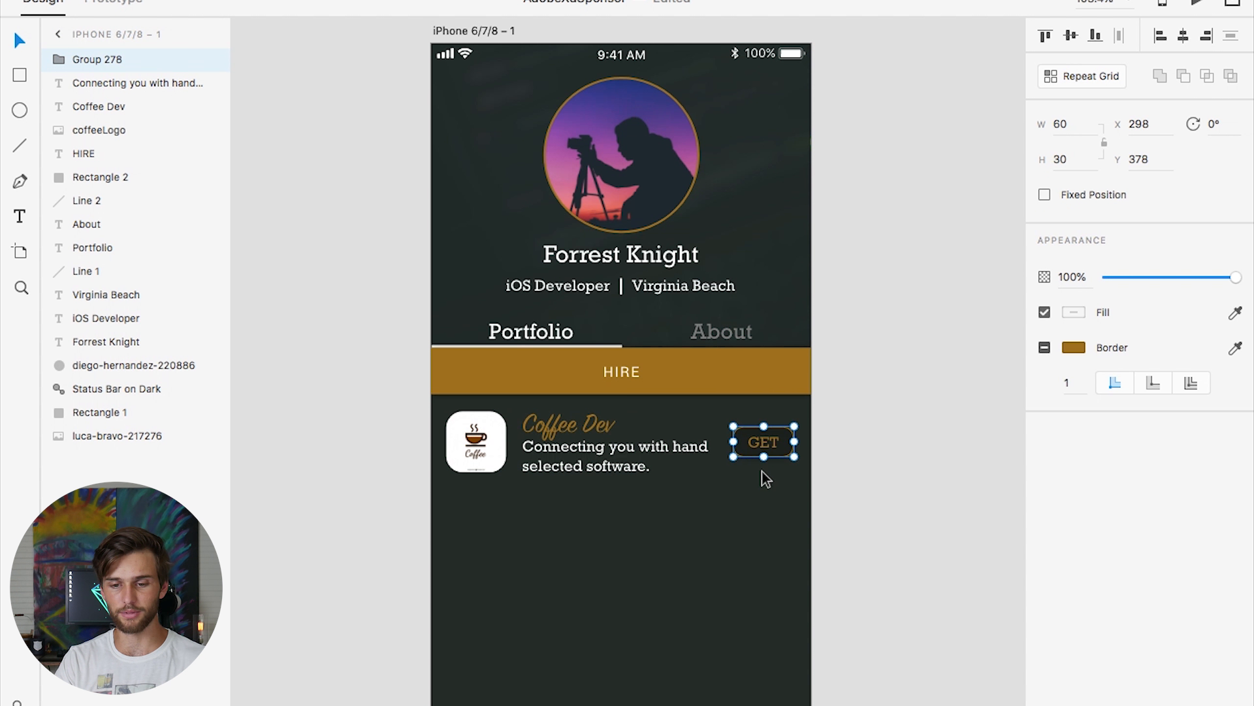
pyautogui.moveTo(788, 445); pyautogui.dragTo(779, 443)
pyautogui.click(886, 431)
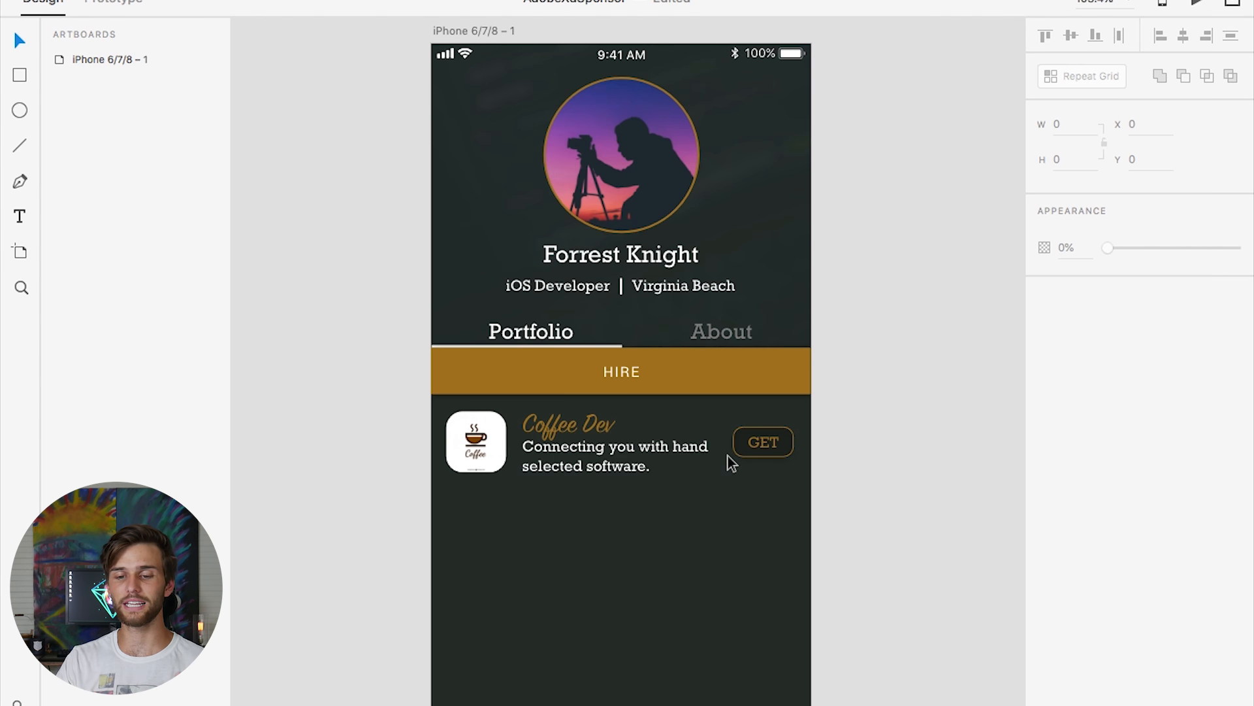
# Step: Try placing the Profile, Sign In and Sign Up images from the CoffeeDev folder beside the artboard, and undo the import
pyautogui.click(480, 432)
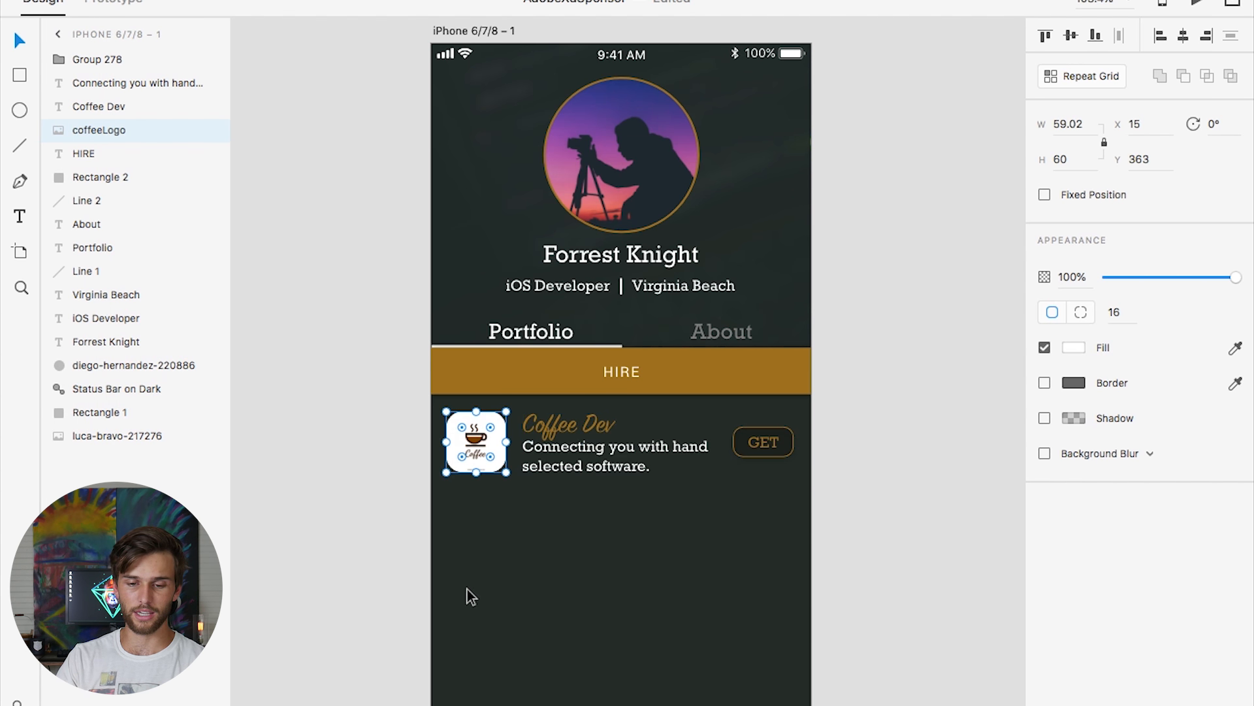
pyautogui.press('Escape')
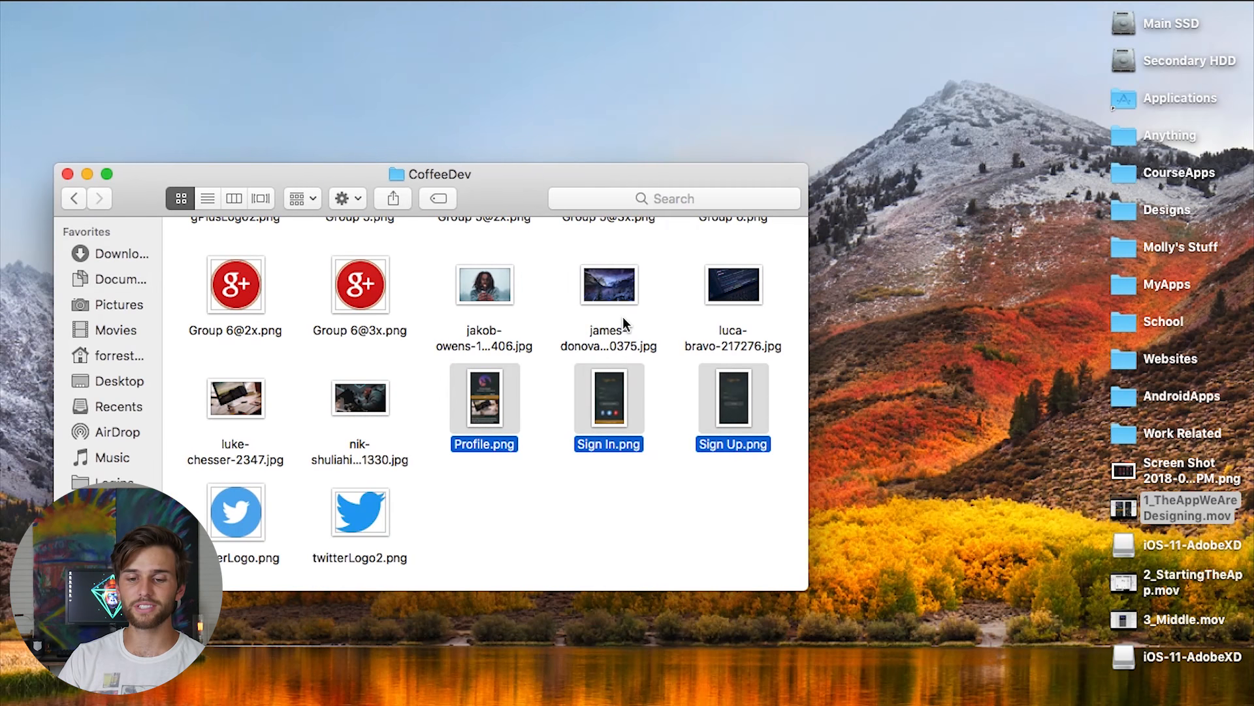
pyautogui.moveTo(471, 404); pyautogui.dragTo(497, 418)
pyautogui.scroll(-5, 497, 418)
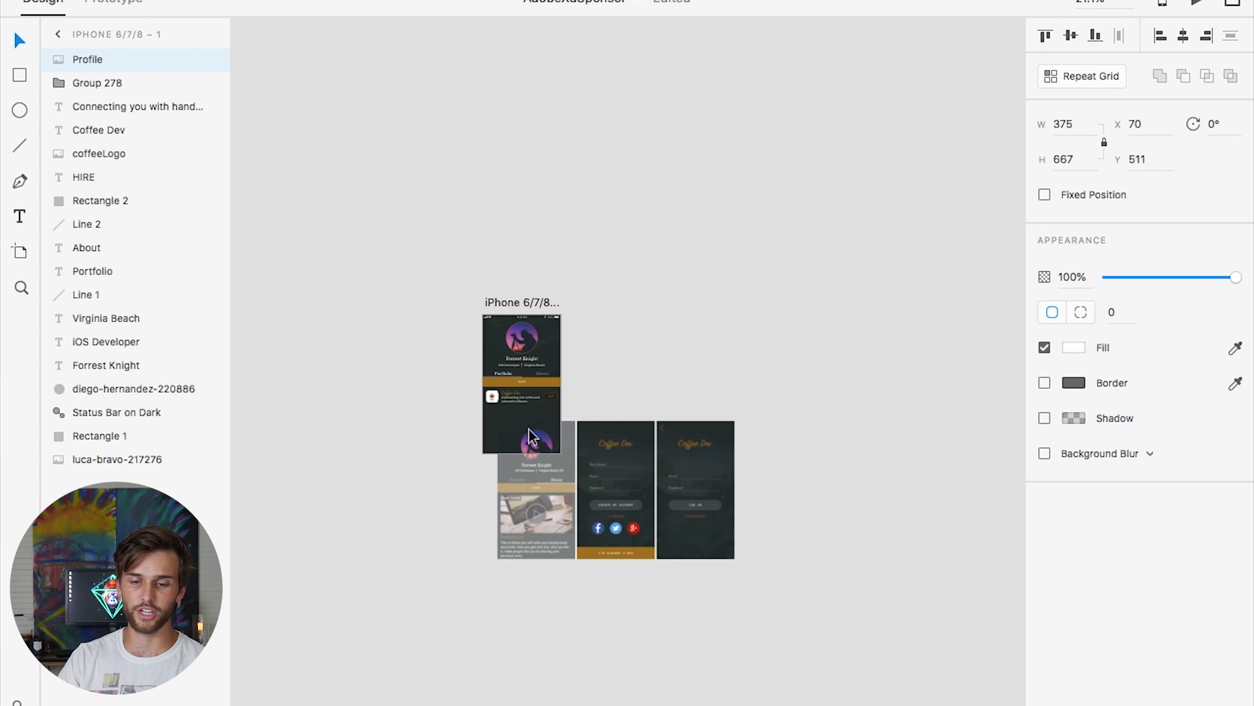
pyautogui.scroll(-3, 609, 492)
pyautogui.hotkey('ctrl', 'z')
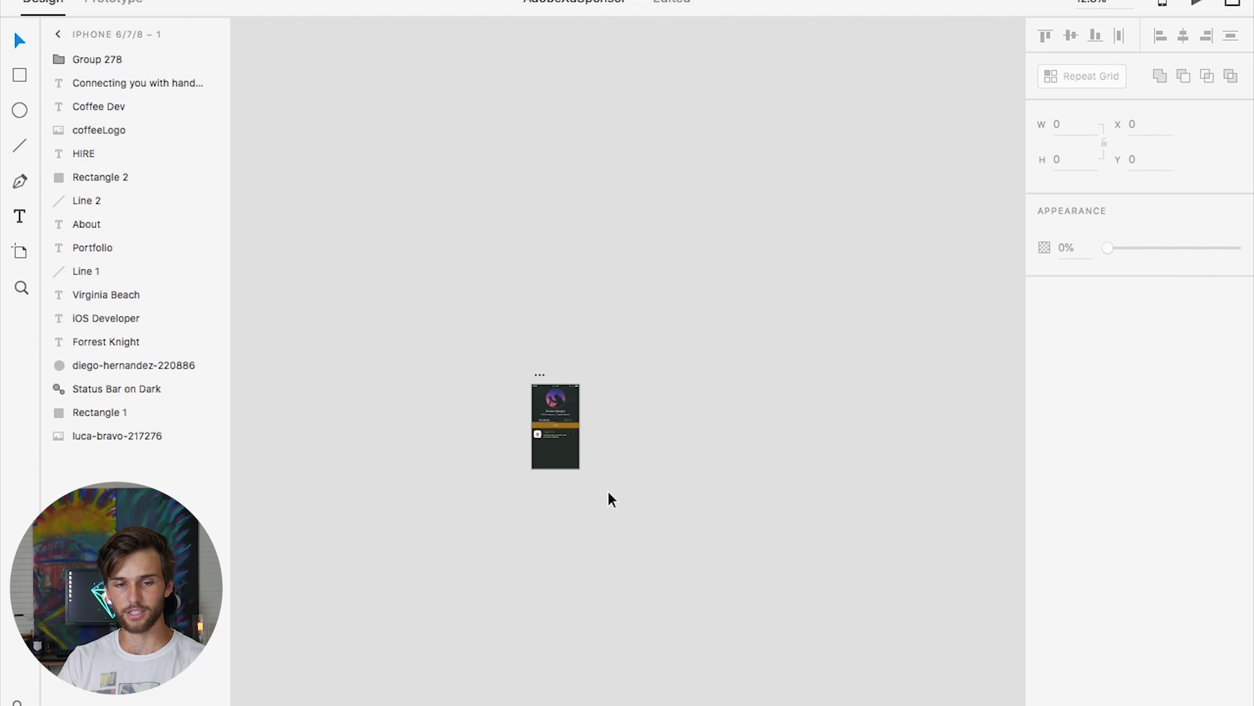
# Step: Draw a rectangle about 101 wide below the coffee logo, set its height to 180 and remove its border
pyautogui.scroll(-5, 272, 221)
pyautogui.scroll(10, 572, 311)
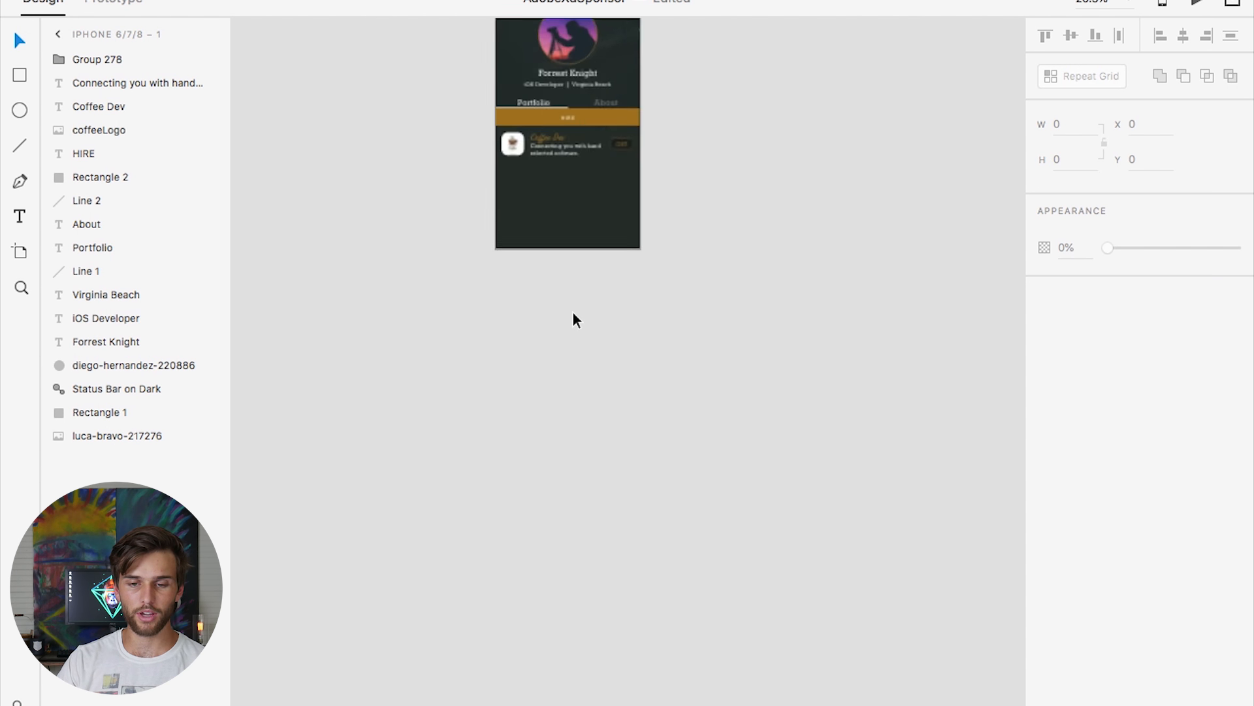
pyautogui.click(21, 76)
pyautogui.moveTo(421, 250)
pyautogui.mouseDown()
pyautogui.moveTo(468, 292)
pyautogui.moveTo(569, 468)
pyautogui.moveTo(522, 469)
pyautogui.moveTo(532, 487)
pyautogui.moveTo(549, 477)
pyautogui.mouseUp()
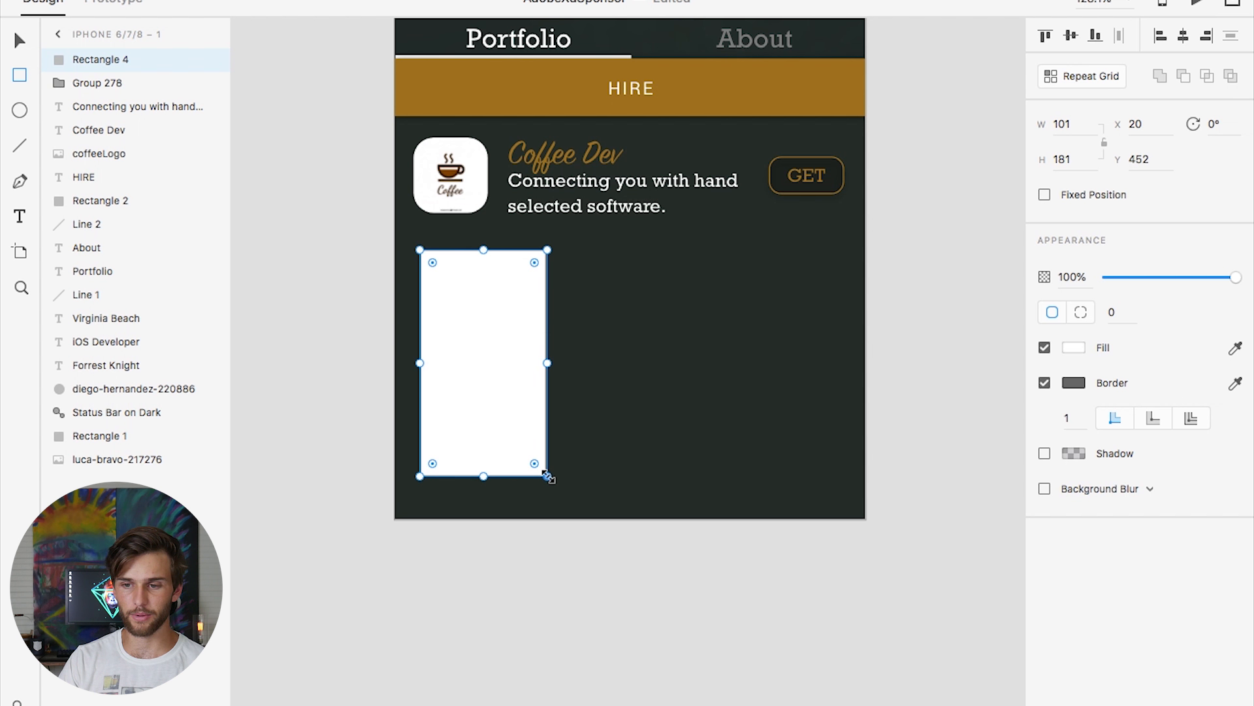
pyautogui.click(1068, 155)
pyautogui.write('180')
pyautogui.press('Return')
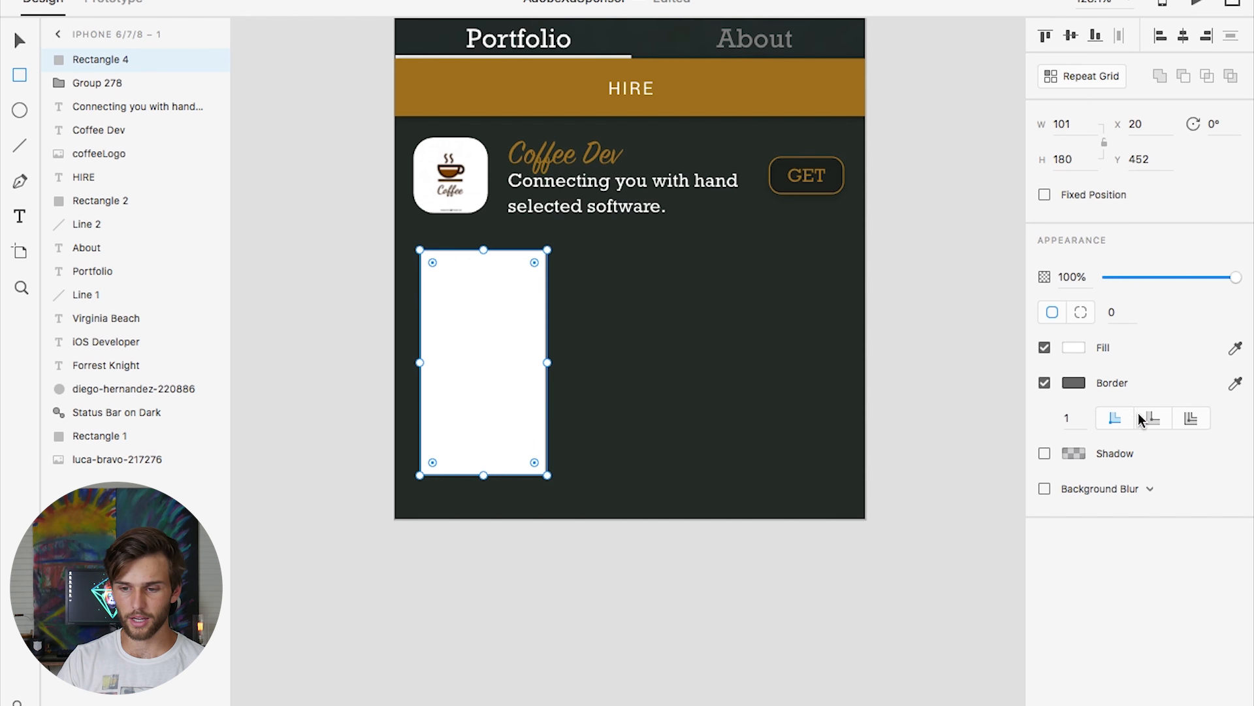
pyautogui.click(1045, 383)
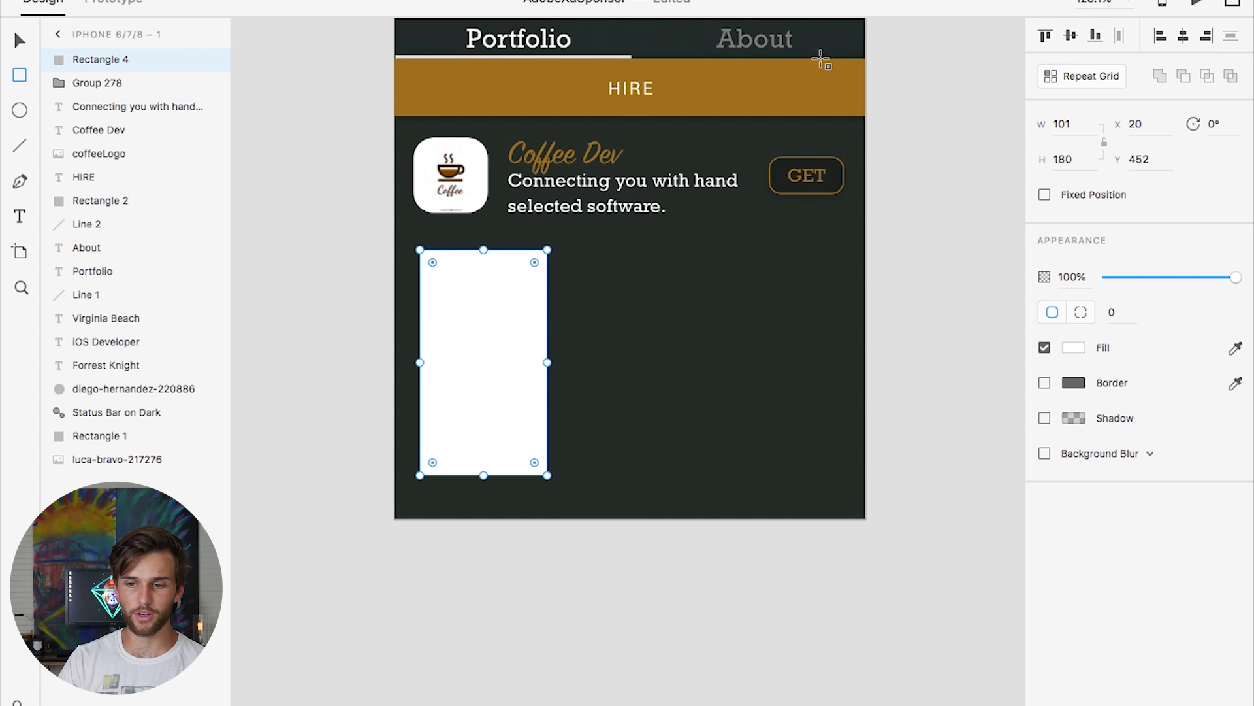
# Step: Turn the rectangle into a Repeat Grid of three columns, 344 wide, and move it to about X 16, Y 436
pyautogui.click(1082, 76)
pyautogui.moveTo(548, 359); pyautogui.dragTo(864, 364)
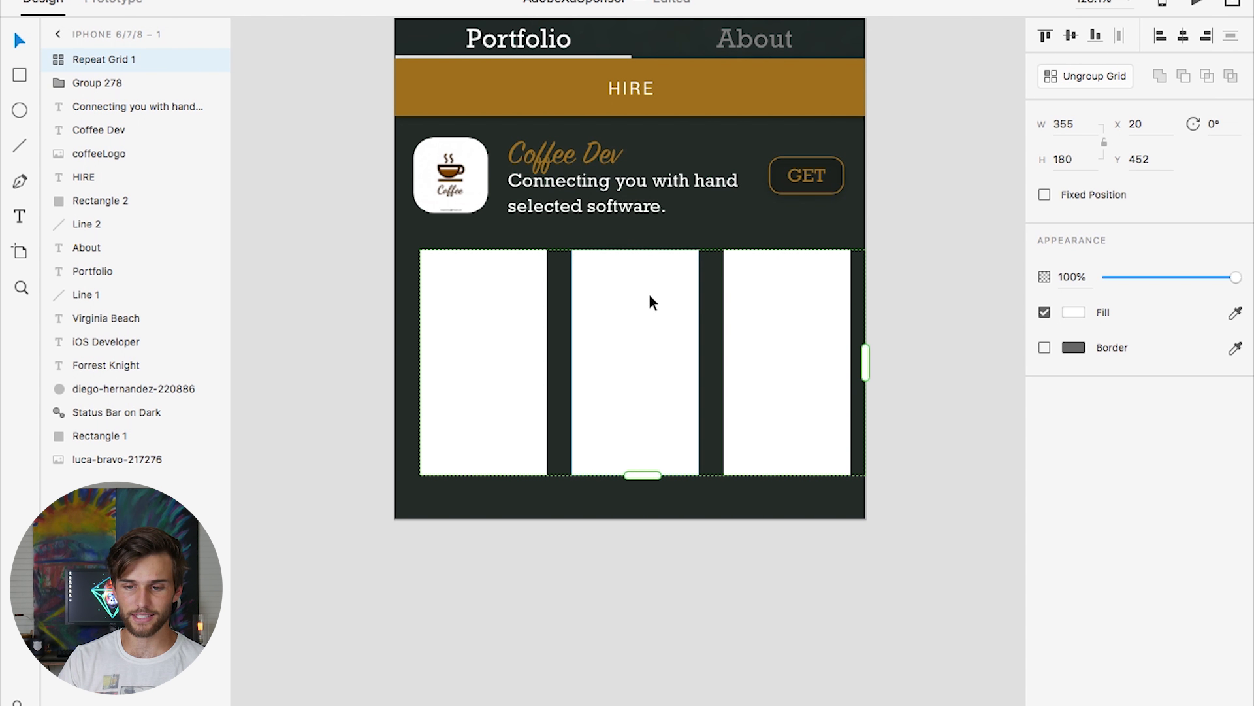
pyautogui.moveTo(865, 363); pyautogui.dragTo(852, 364)
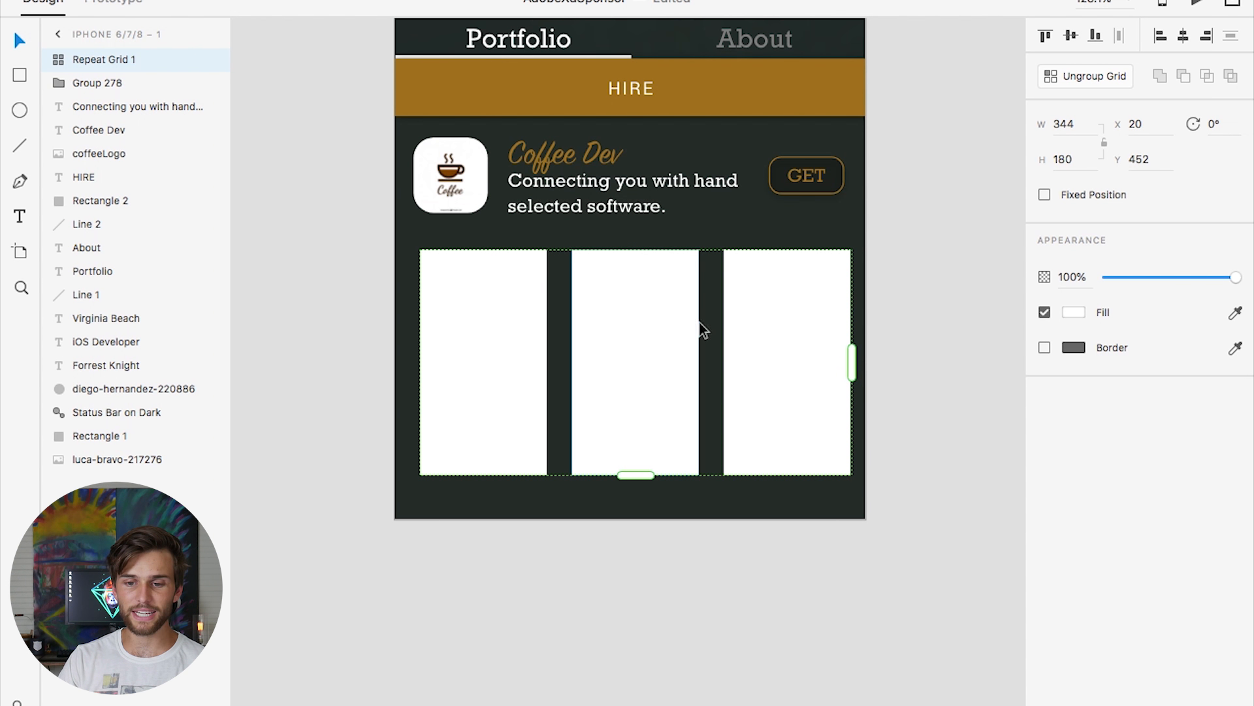
pyautogui.moveTo(650, 305); pyautogui.dragTo(637, 299)
pyautogui.moveTo(623, 408); pyautogui.dragTo(622, 408)
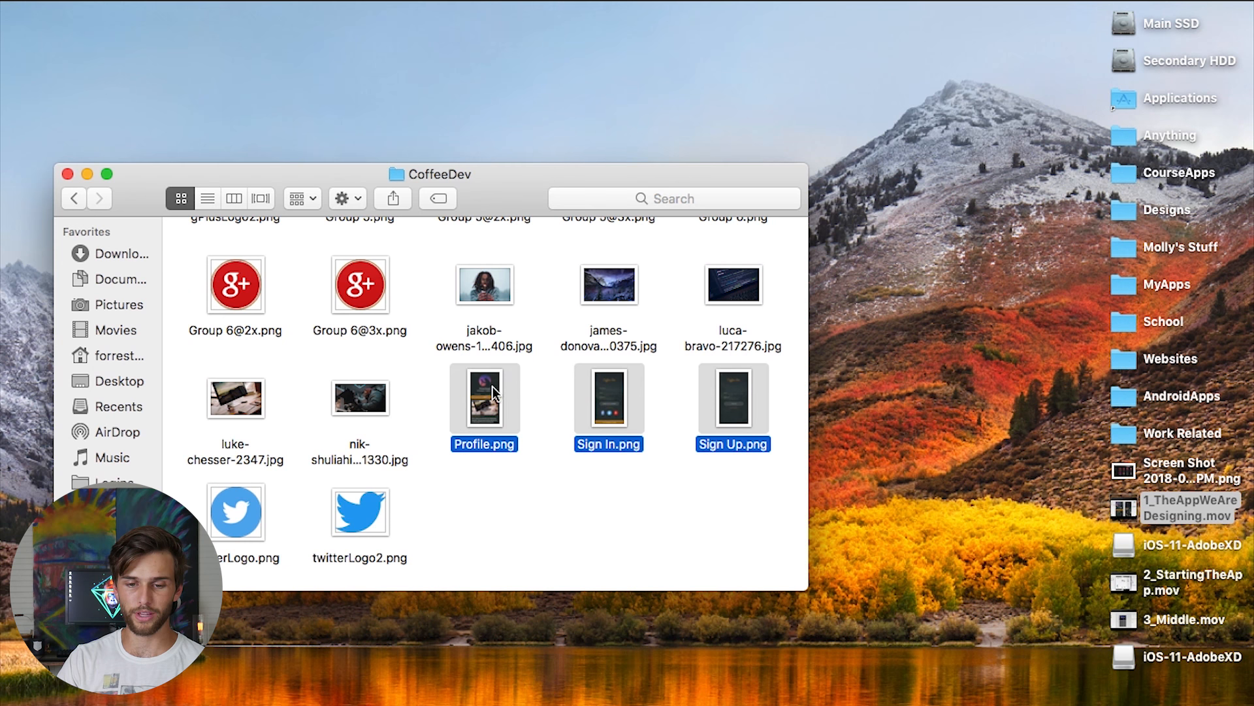
# Step: Fill the three grid rectangles with Profile.png, Sign In.png and Sign Up.png from the CoffeeDev folder
pyautogui.moveTo(492, 382); pyautogui.dragTo(648, 440)
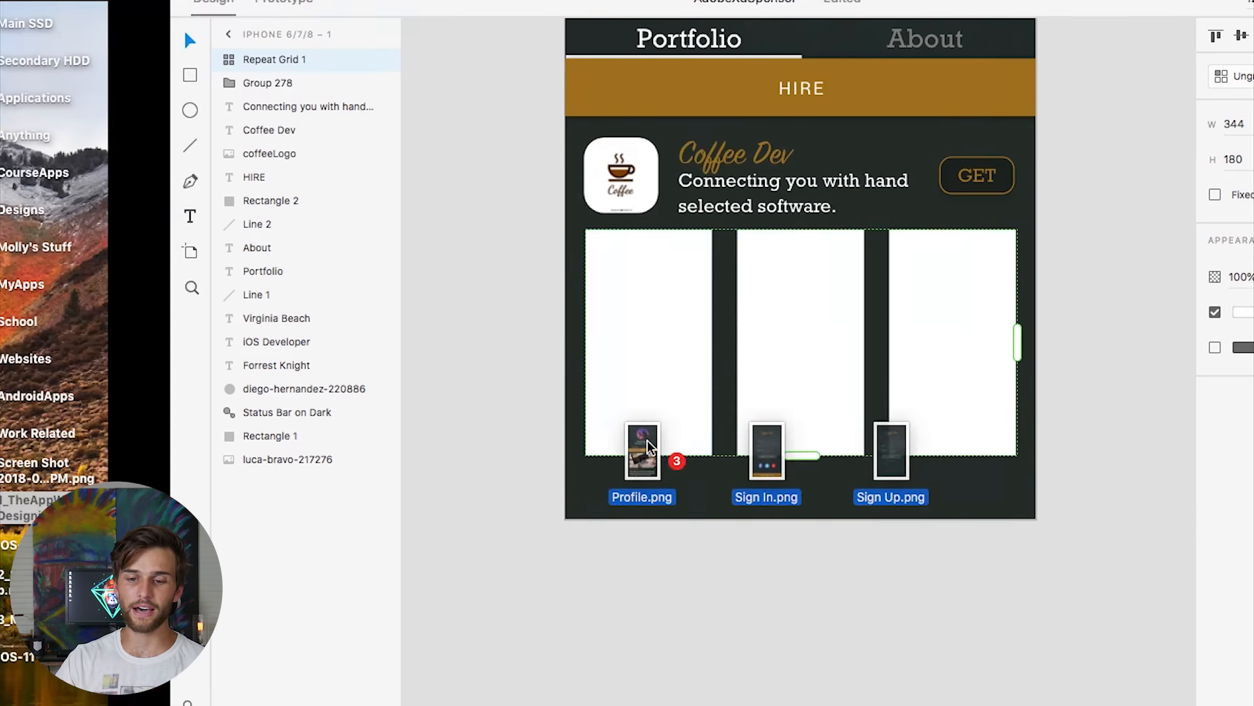
pyautogui.moveTo(648, 440); pyautogui.dragTo(477, 273)
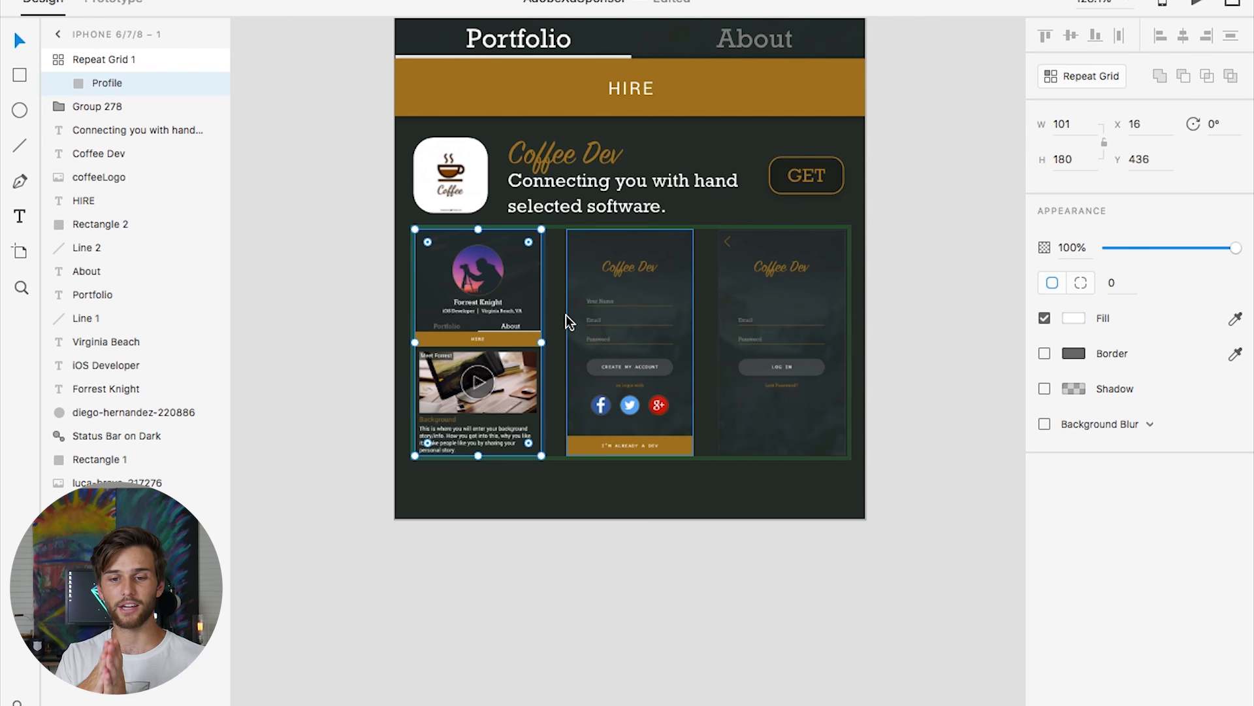
# Step: Extend the iPhone artboard downward to a height of about 964
pyautogui.scroll(-5, 566, 315)
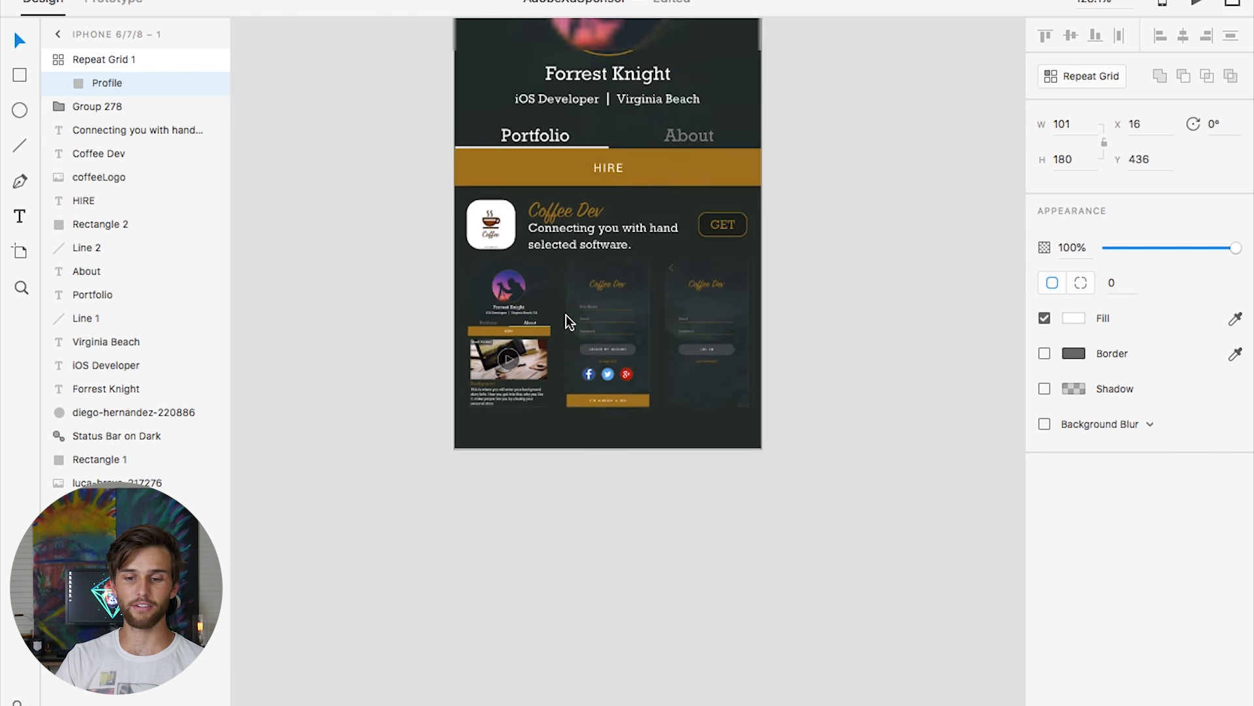
pyautogui.click(616, 443)
pyautogui.click(539, 30)
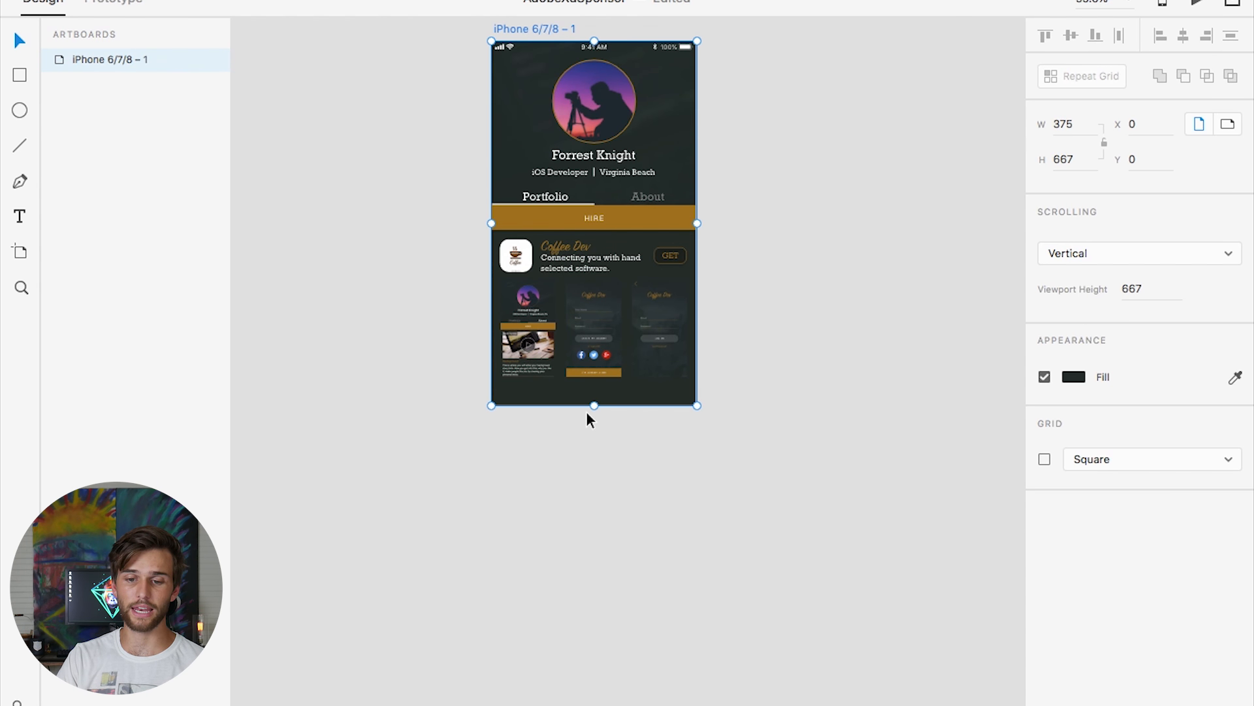
pyautogui.moveTo(593, 405); pyautogui.dragTo(594, 567)
# Step: Combine the coffee logo, title, description, GET button and screenshot grid into a Repeat Grid and extend it downward to about 601 tall
pyautogui.scroll(5, 529, 281)
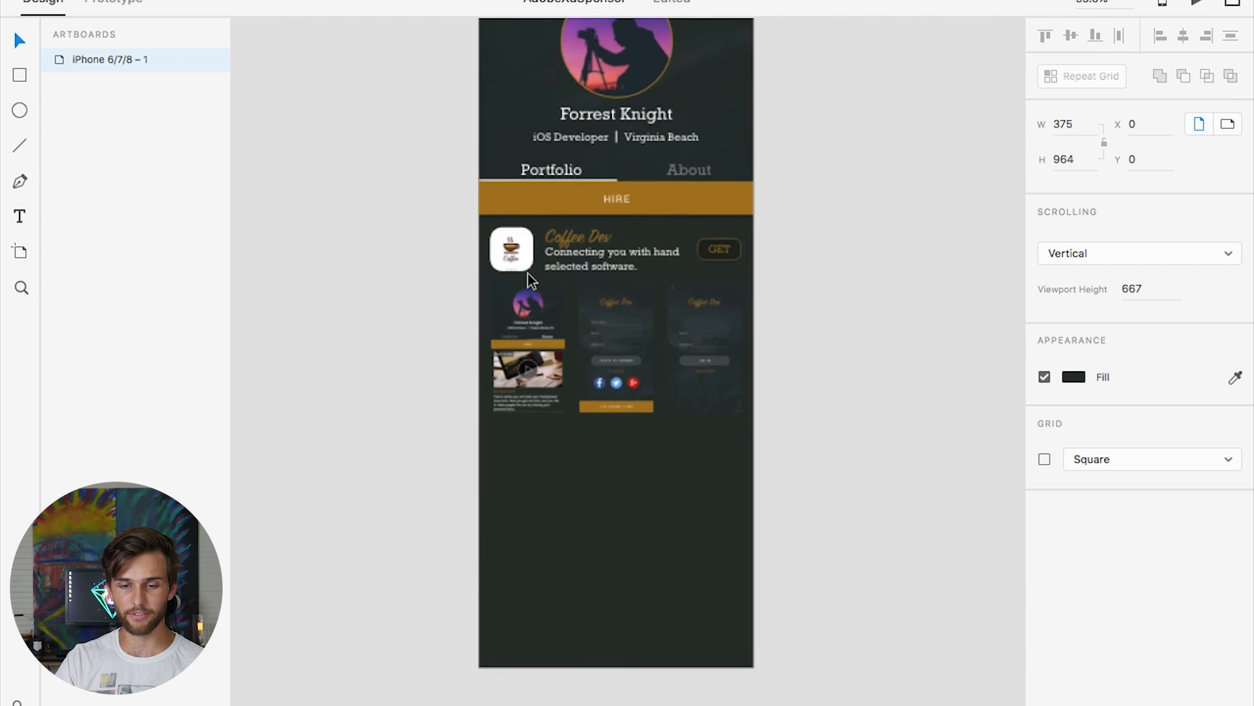
pyautogui.click(401, 212)
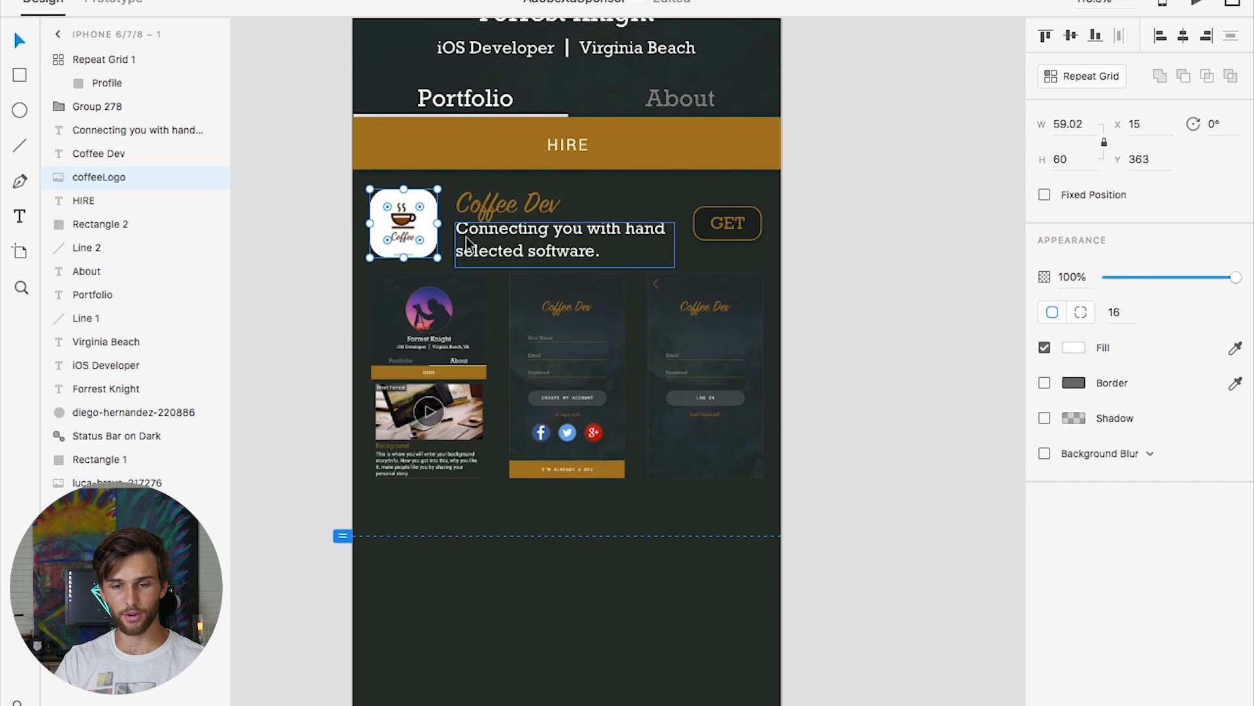
pyautogui.keyDown('shift'); pyautogui.click(508, 206); pyautogui.keyUp('shift')
pyautogui.keyDown('shift'); pyautogui.click(583, 236); pyautogui.keyUp('shift')
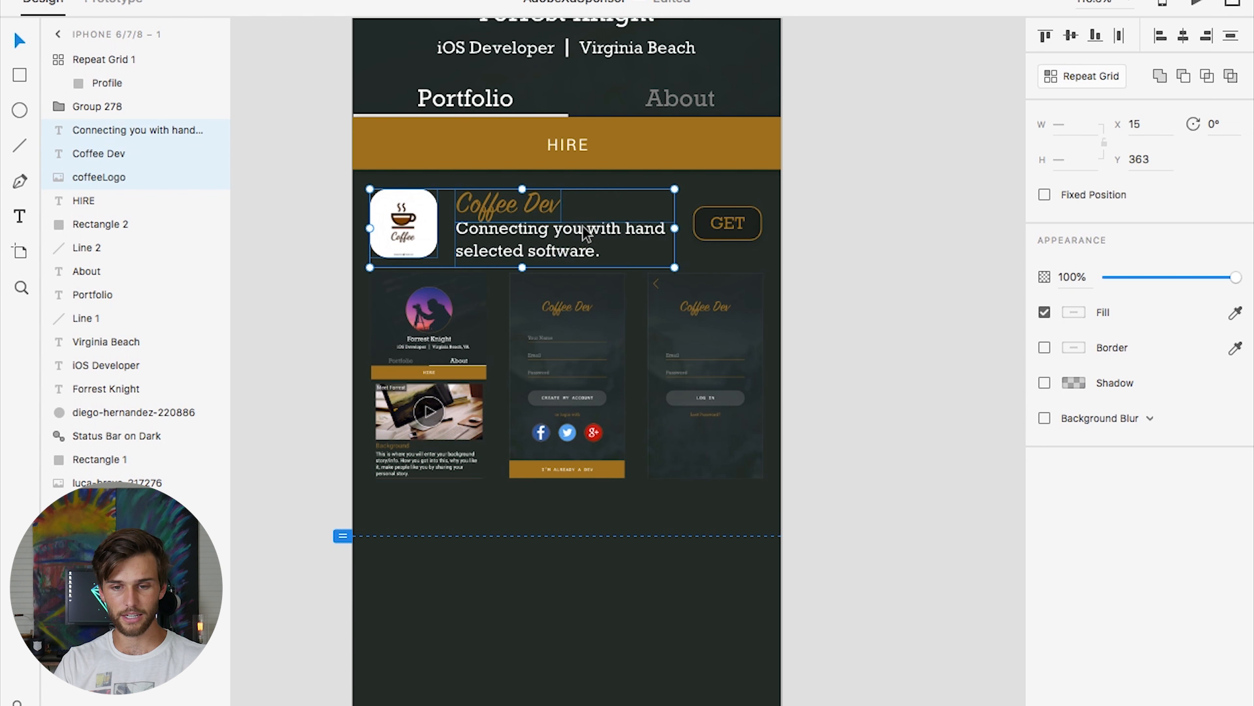
pyautogui.keyDown('shift'); pyautogui.click(734, 212); pyautogui.keyUp('shift')
pyautogui.keyDown('shift'); pyautogui.click(458, 390); pyautogui.keyUp('shift')
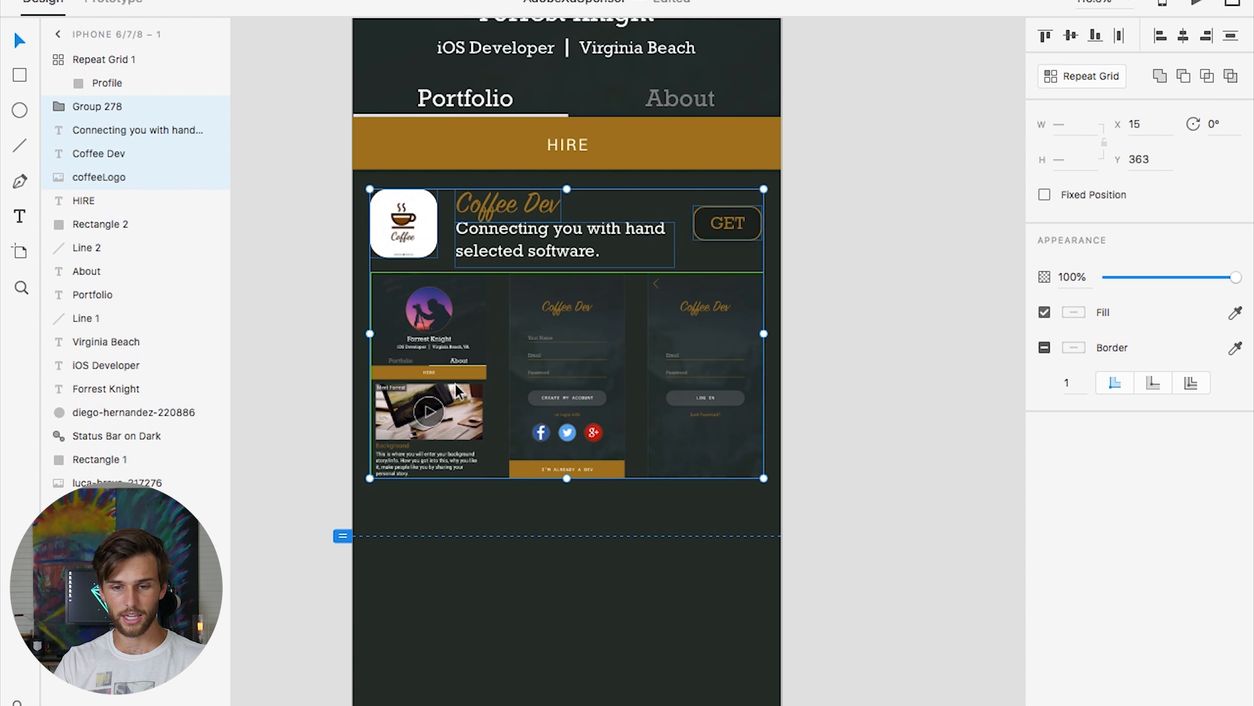
pyautogui.click(1074, 74)
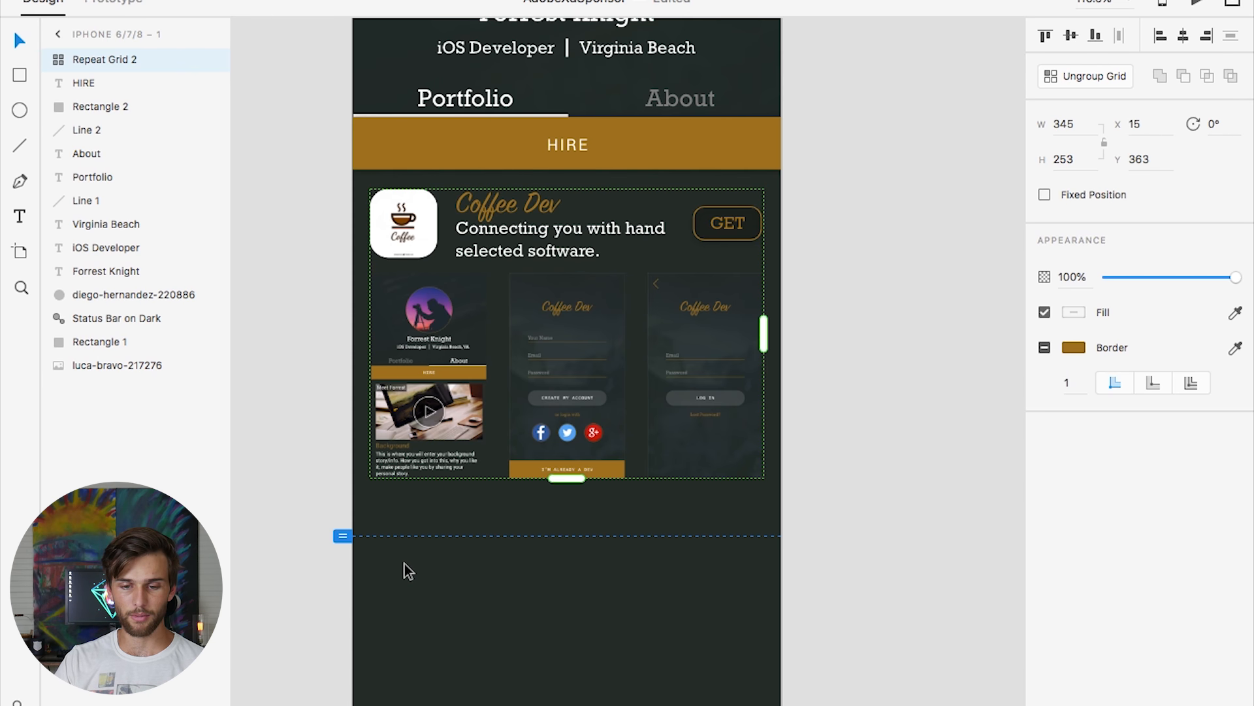
pyautogui.scroll(-5, 405, 564)
pyautogui.moveTo(602, 256); pyautogui.dragTo(639, 660)
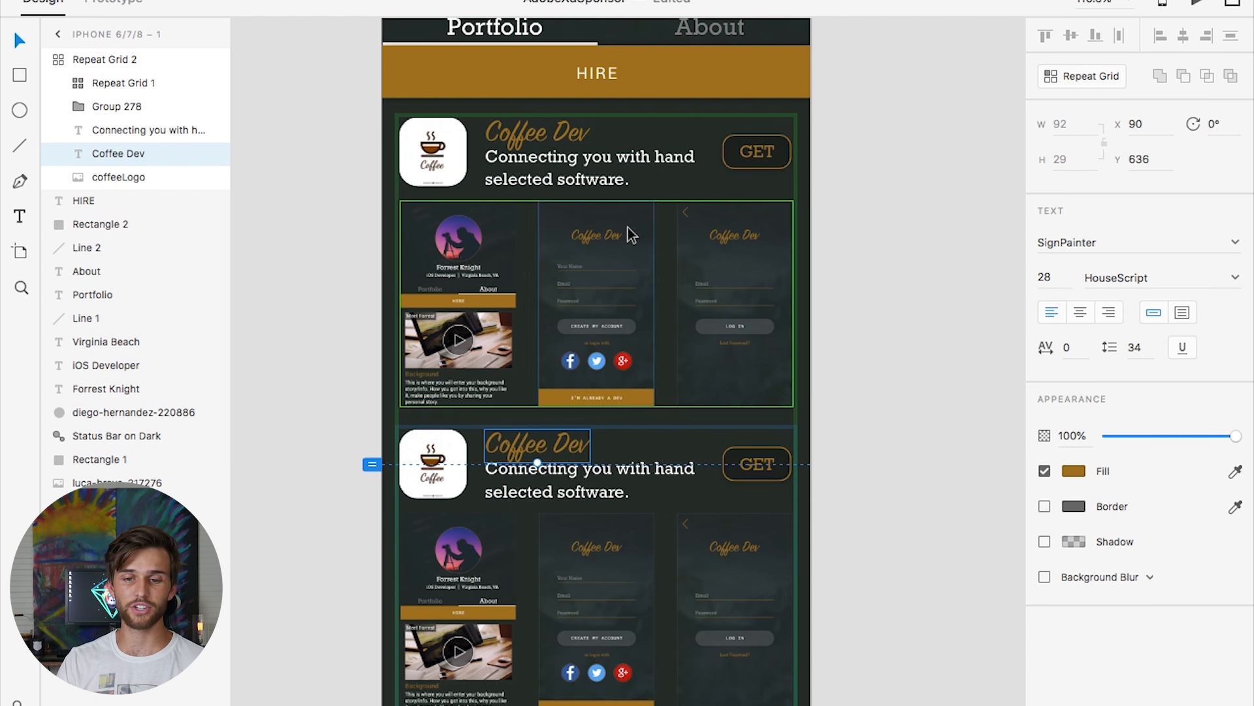
# Step: Change the second portfolio item's title to "My Other App"
pyautogui.doubleClick(516, 449)
pyautogui.write('My Other App')
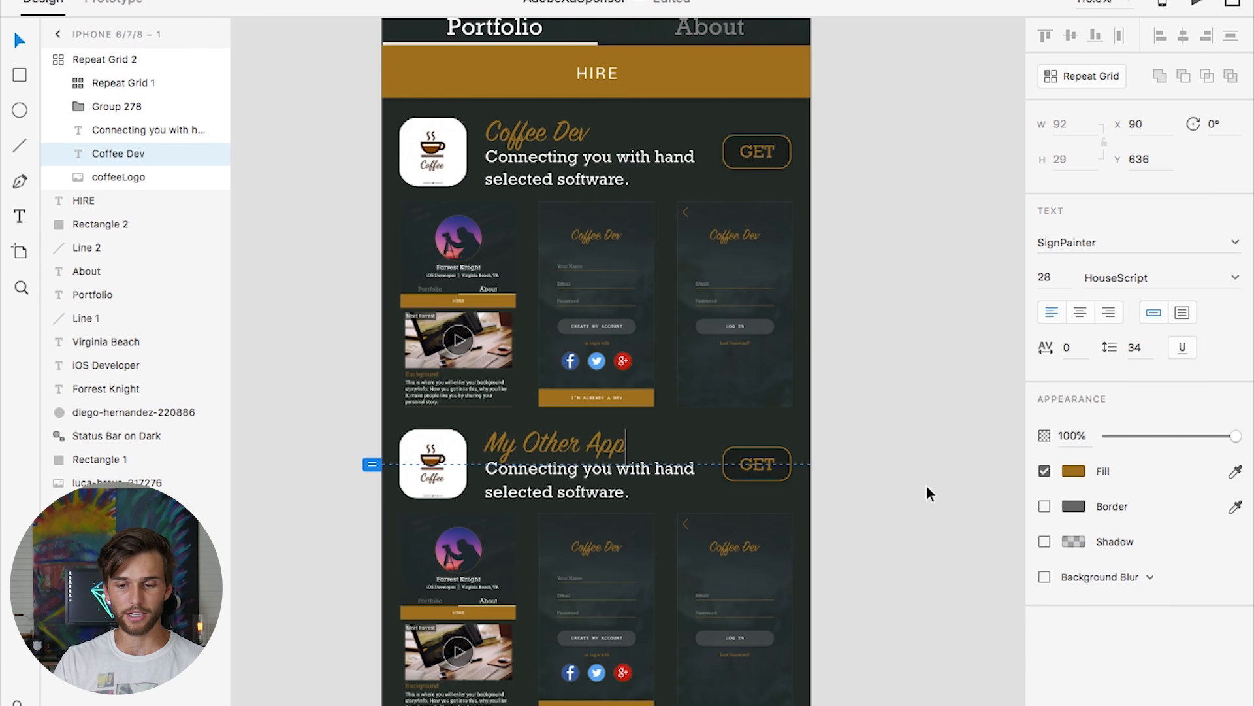
pyautogui.press('Escape')
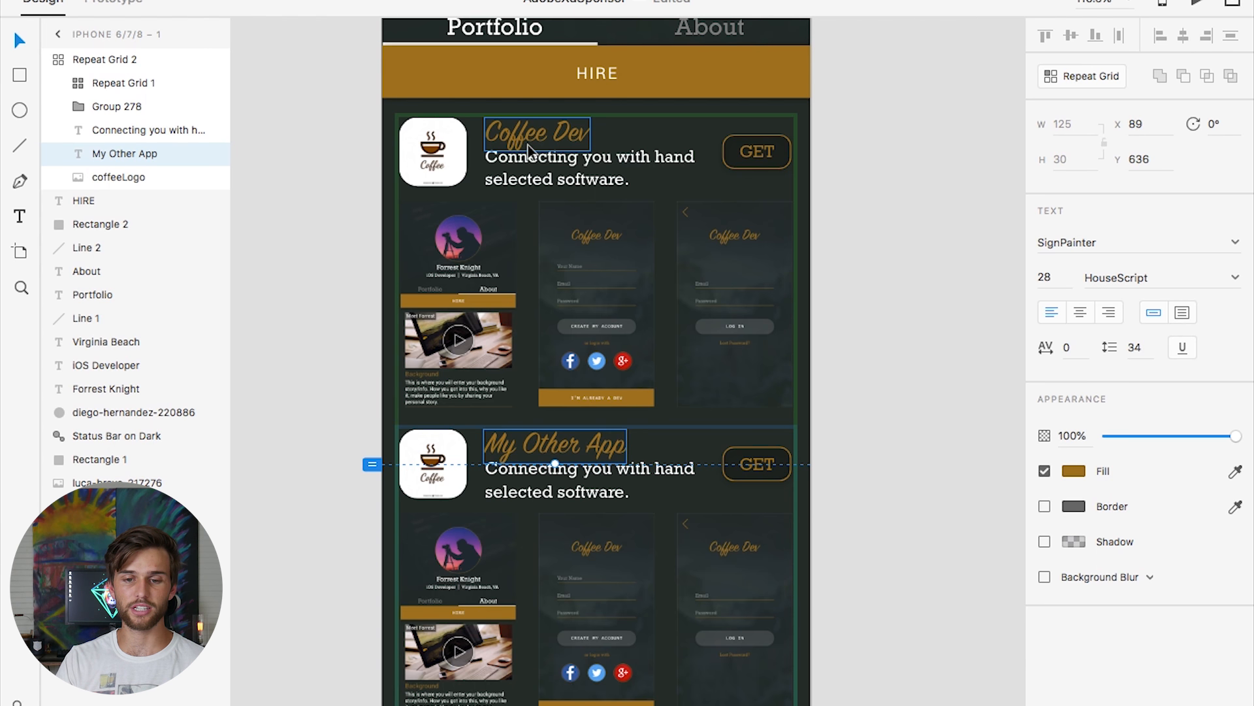
# Step: Try resizing the second item's GET button outline inside the Repeat Grid, and deselect it
pyautogui.click(731, 479)
pyautogui.doubleClick(725, 481)
pyautogui.moveTo(722, 489)
pyautogui.mouseDown()
pyautogui.moveTo(705, 495)
pyautogui.moveTo(721, 481)
pyautogui.mouseUp()
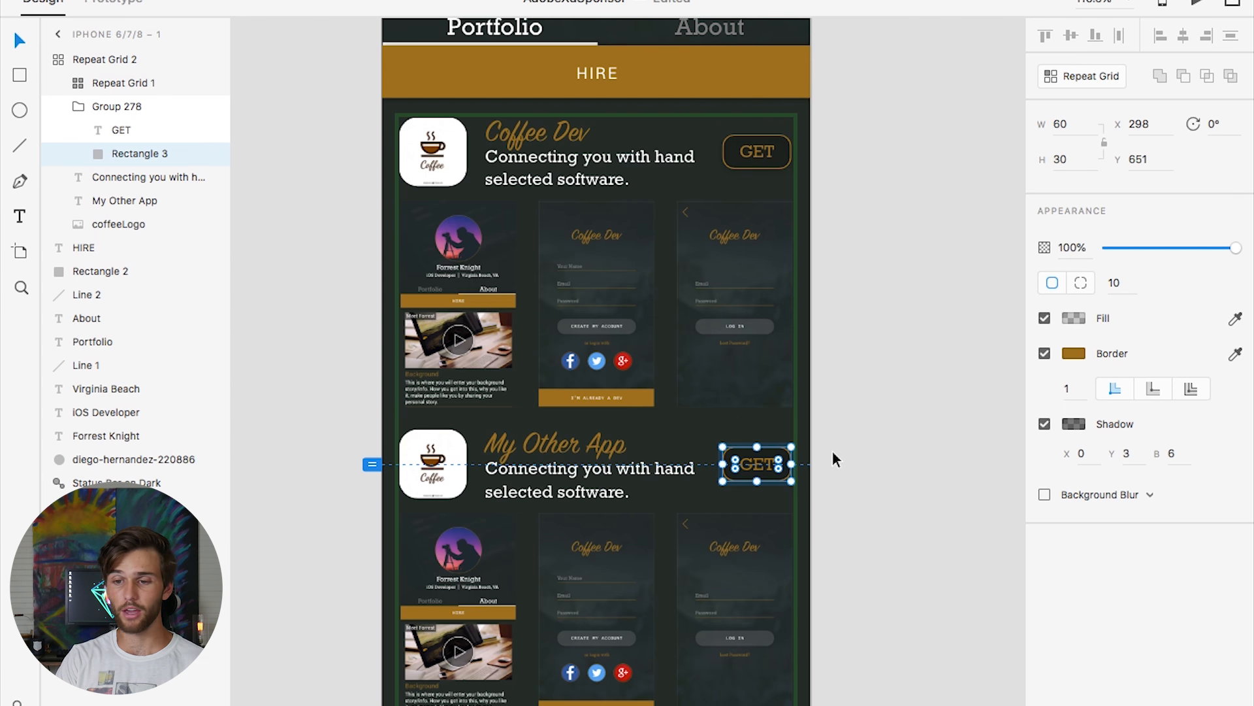
pyautogui.click(707, 143)
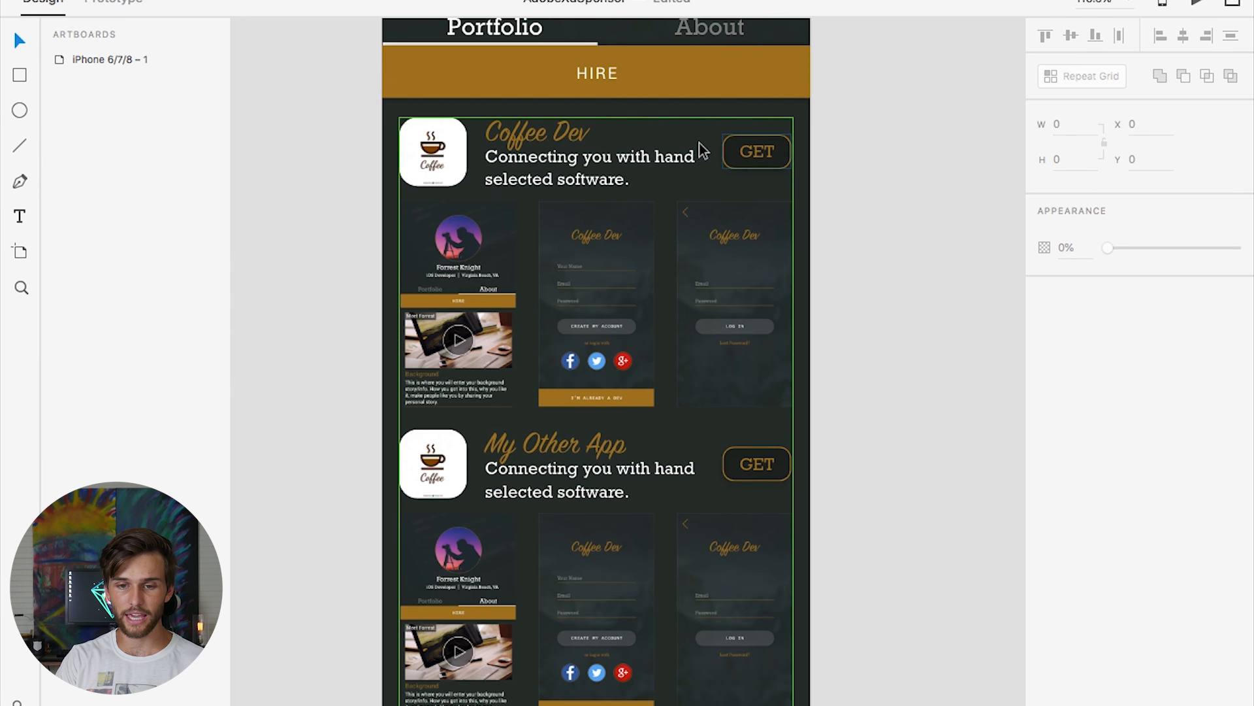
# Step: Try ungrouping the portfolio Repeat Grid and enlarging the second GET button to about 76 × 40.74, and undo both changes
pyautogui.click(537, 169)
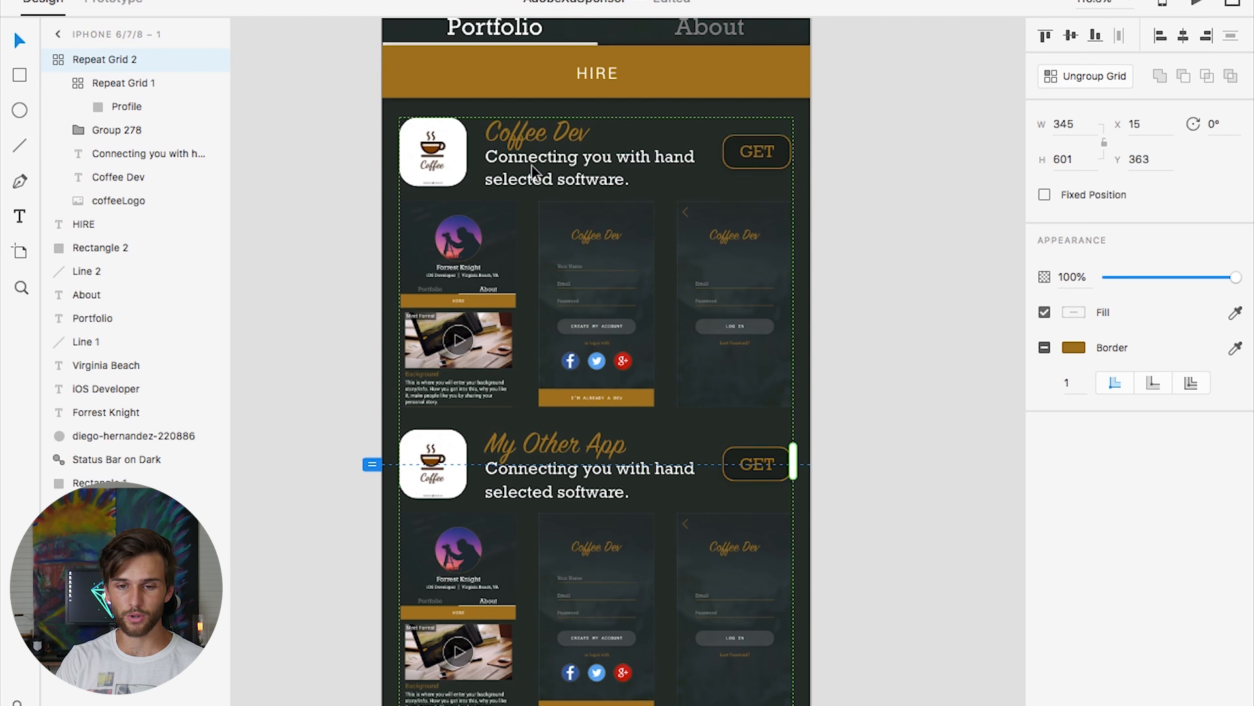
pyautogui.click(1087, 76)
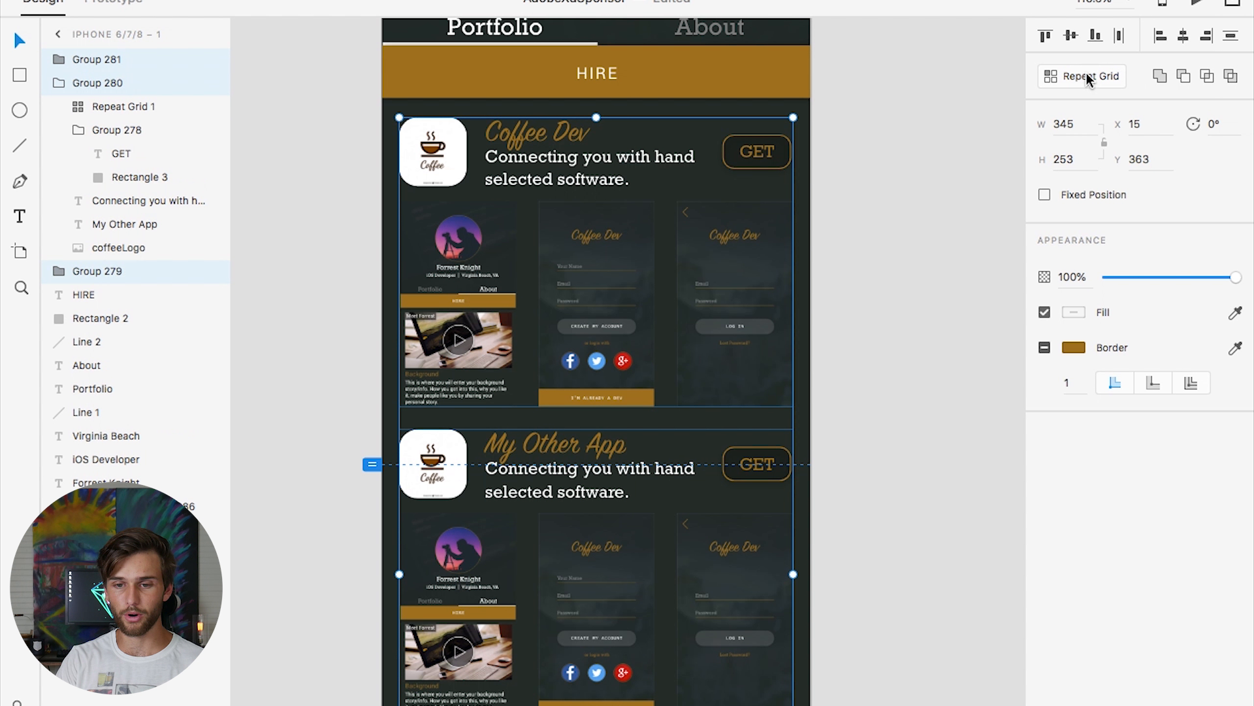
pyautogui.doubleClick(733, 472)
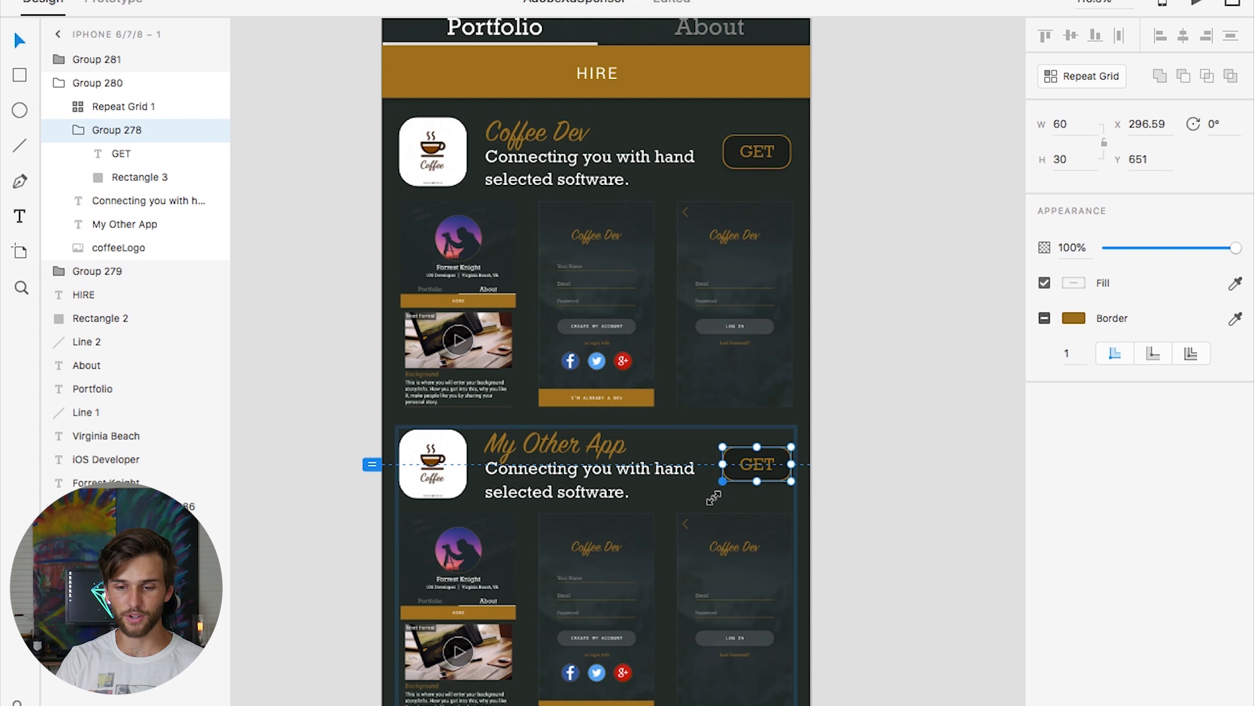
pyautogui.moveTo(714, 499)
pyautogui.mouseDown()
pyautogui.moveTo(699, 532)
pyautogui.moveTo(704, 494)
pyautogui.mouseUp()
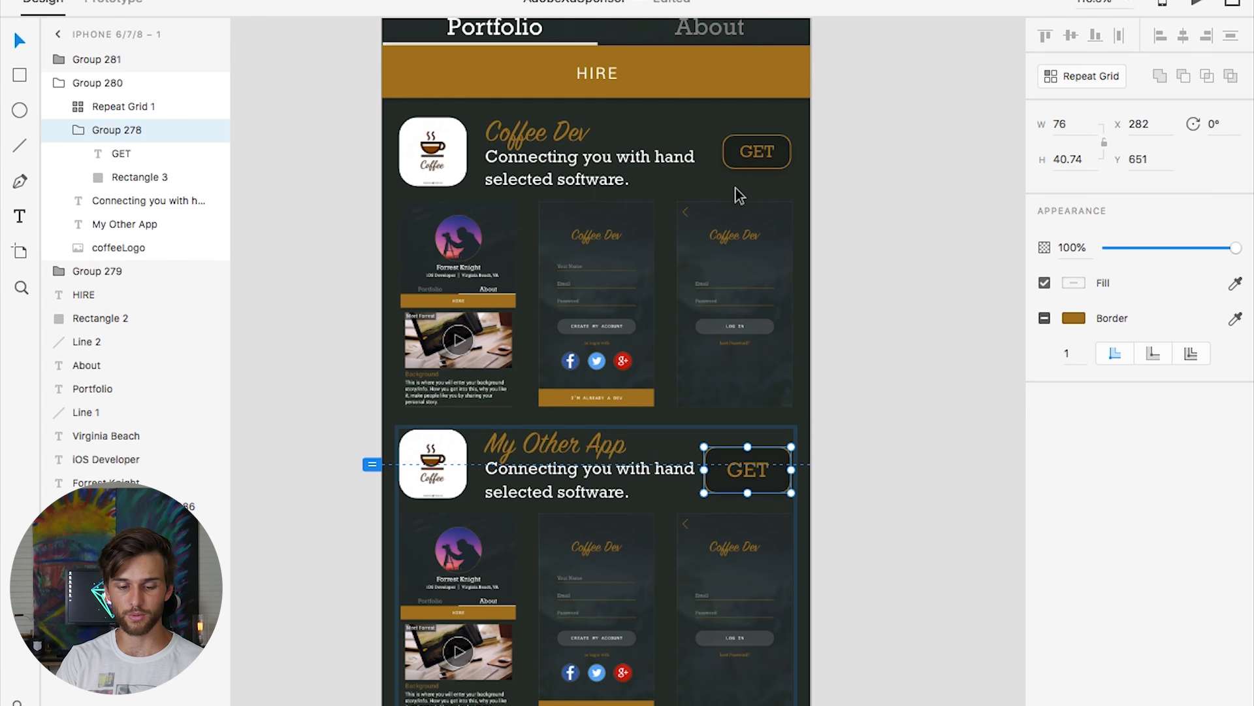
pyautogui.press('super+z')
pyautogui.press('super+z')
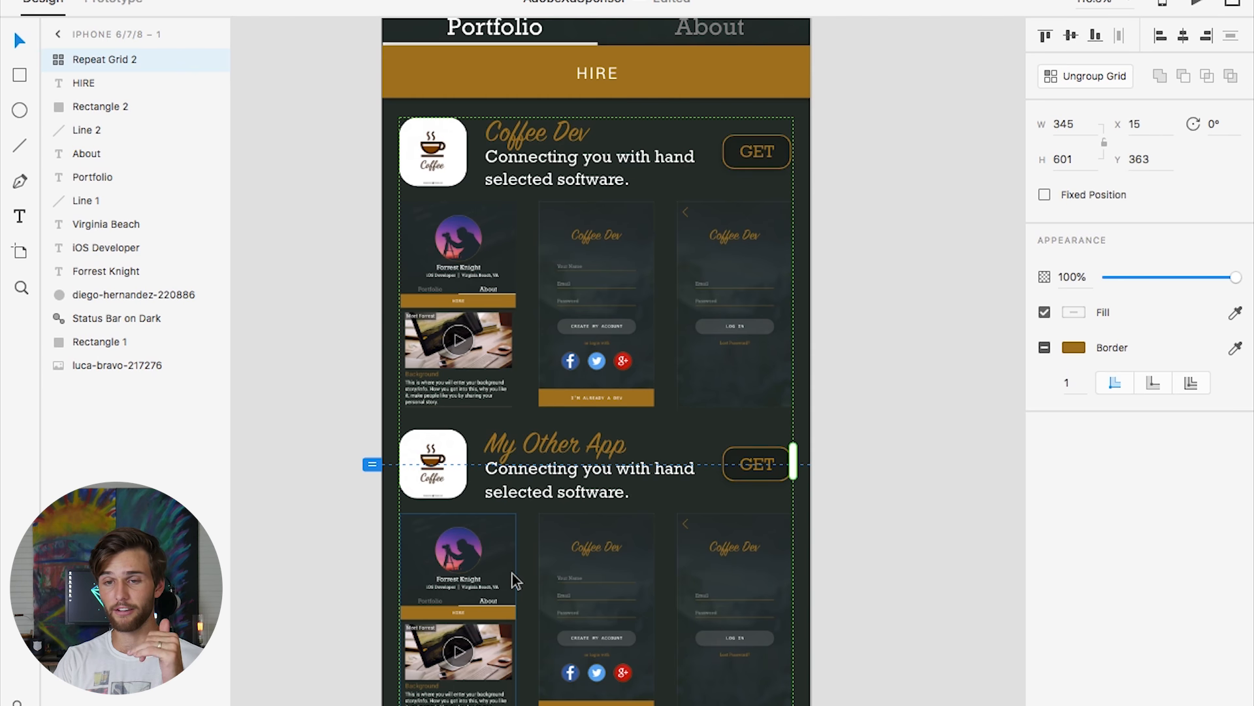
# Step: Review the profile screen's header, tabs, HIRE bar and repeated portfolio items
pyautogui.scroll(4, 828, 463)
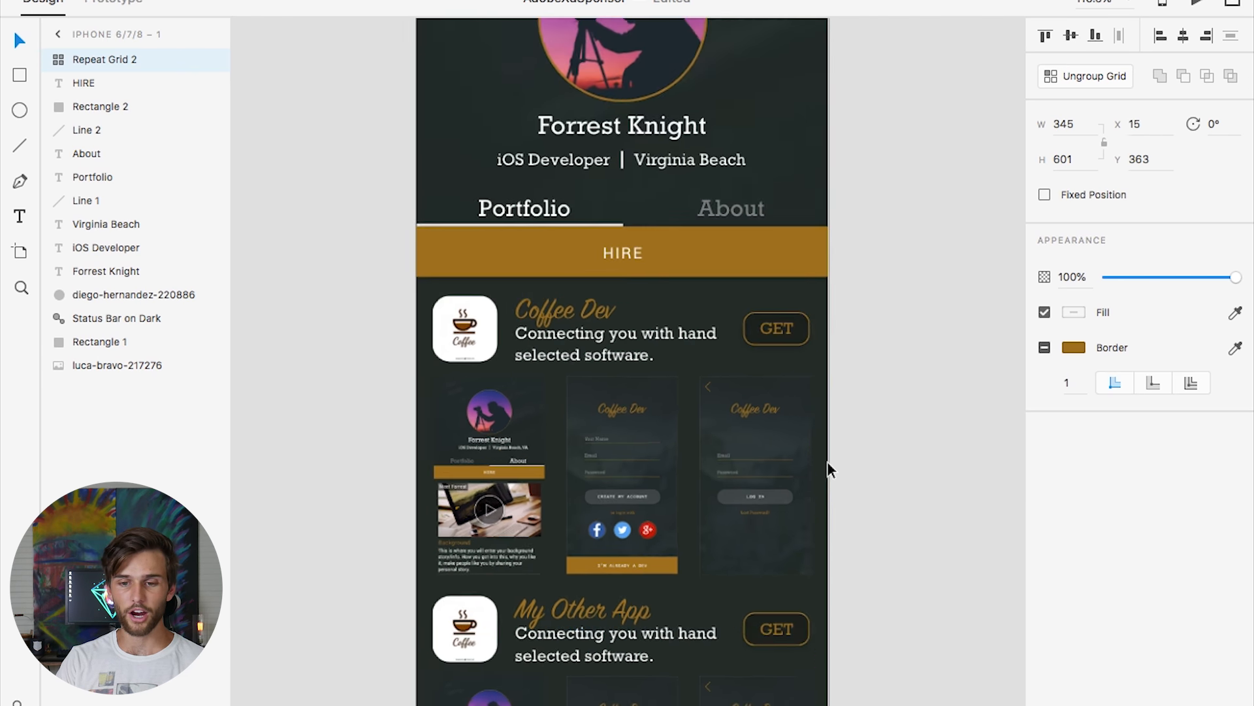
pyautogui.press('super+minus')
pyautogui.hscroll(2, 828, 463)
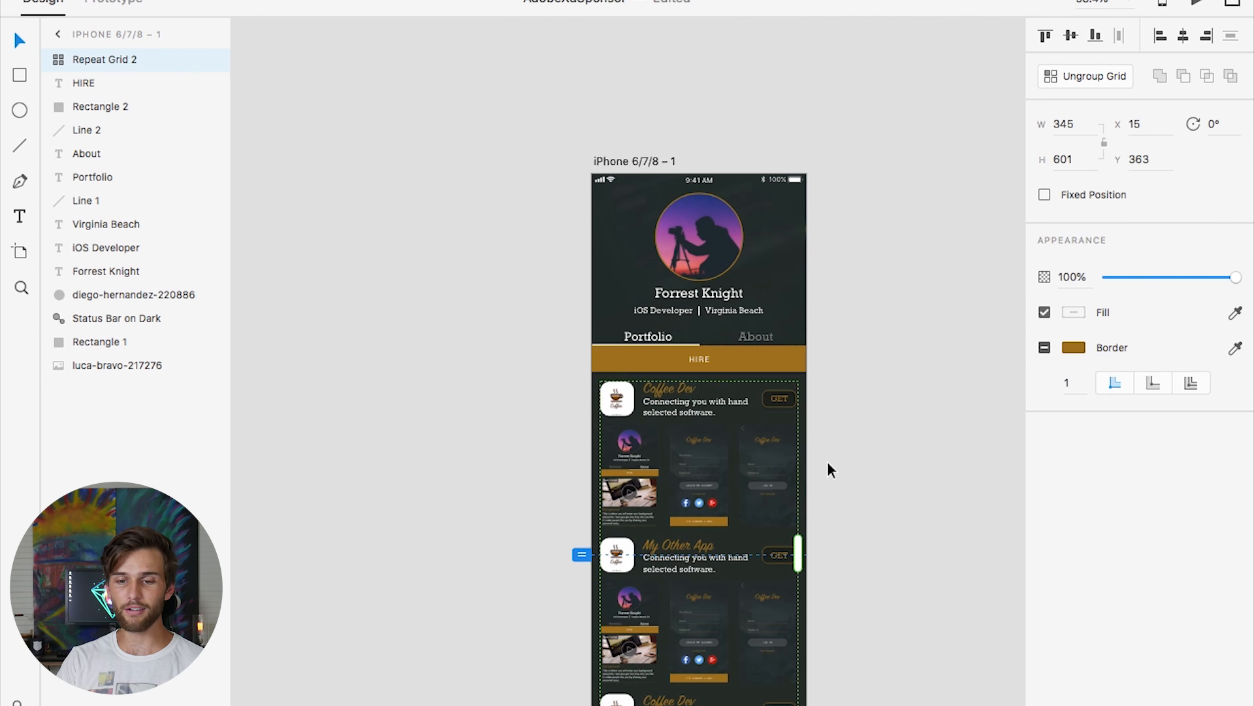
pyautogui.scroll(4, 828, 463)
pyautogui.scroll(2, 828, 463)
pyautogui.scroll(-2, 828, 462)
pyautogui.hscroll(-4, 829, 462)
pyautogui.scroll(2, 829, 462)
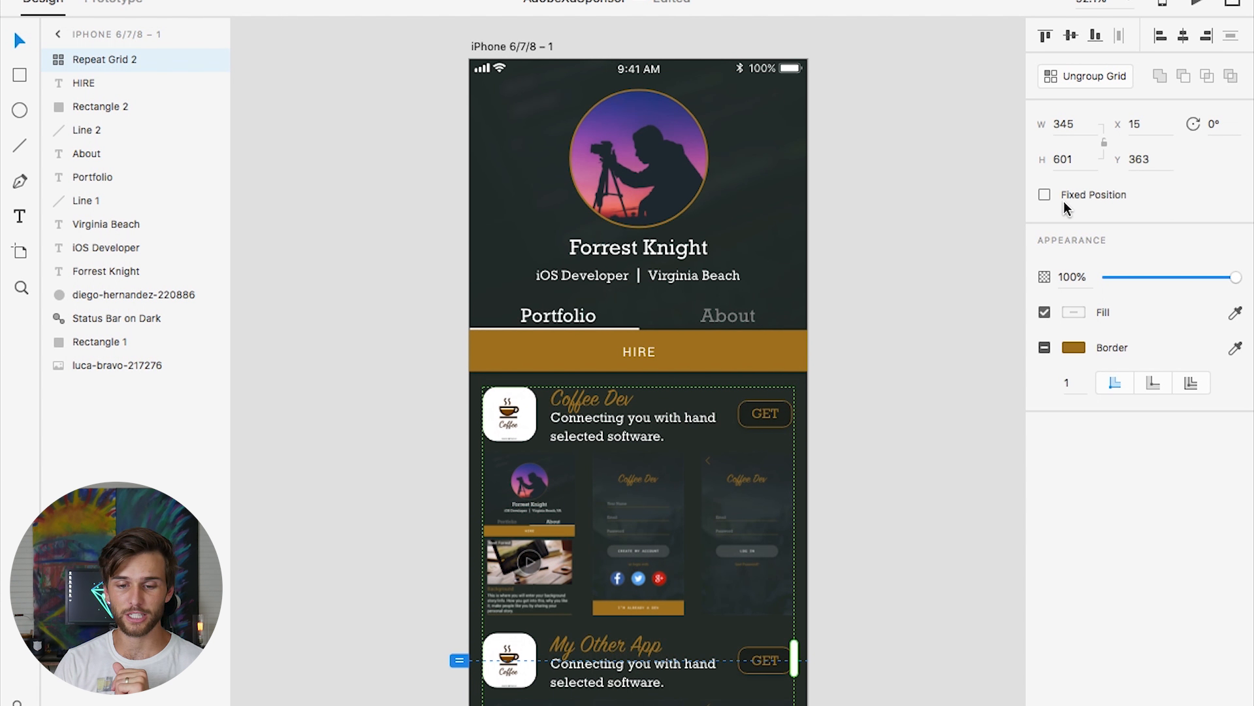
pyautogui.scroll(-5, 857, 409)
pyautogui.hscroll(-1, 857, 409)
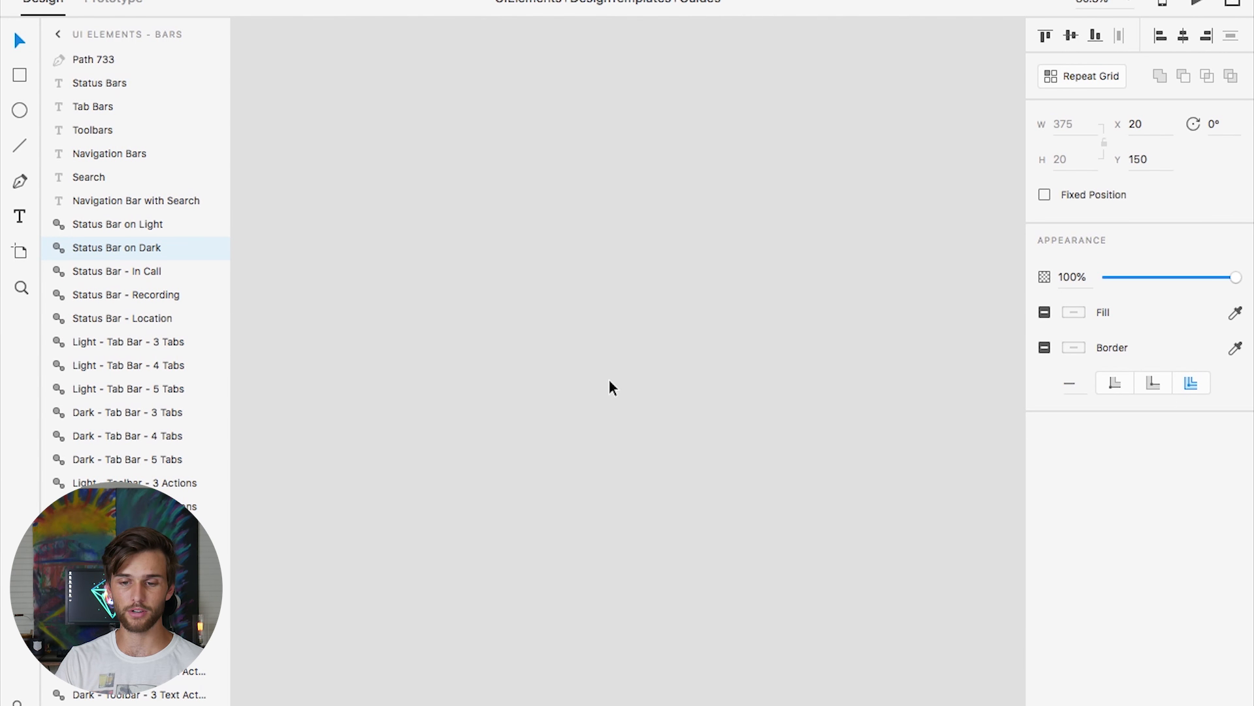
# Step: Find the dark tab bar with five tabs in the UI elements template document and copy it
pyautogui.scroll(-8, 609, 379)
pyautogui.hscroll(5, 609, 379)
pyautogui.scroll(10, 609, 379)
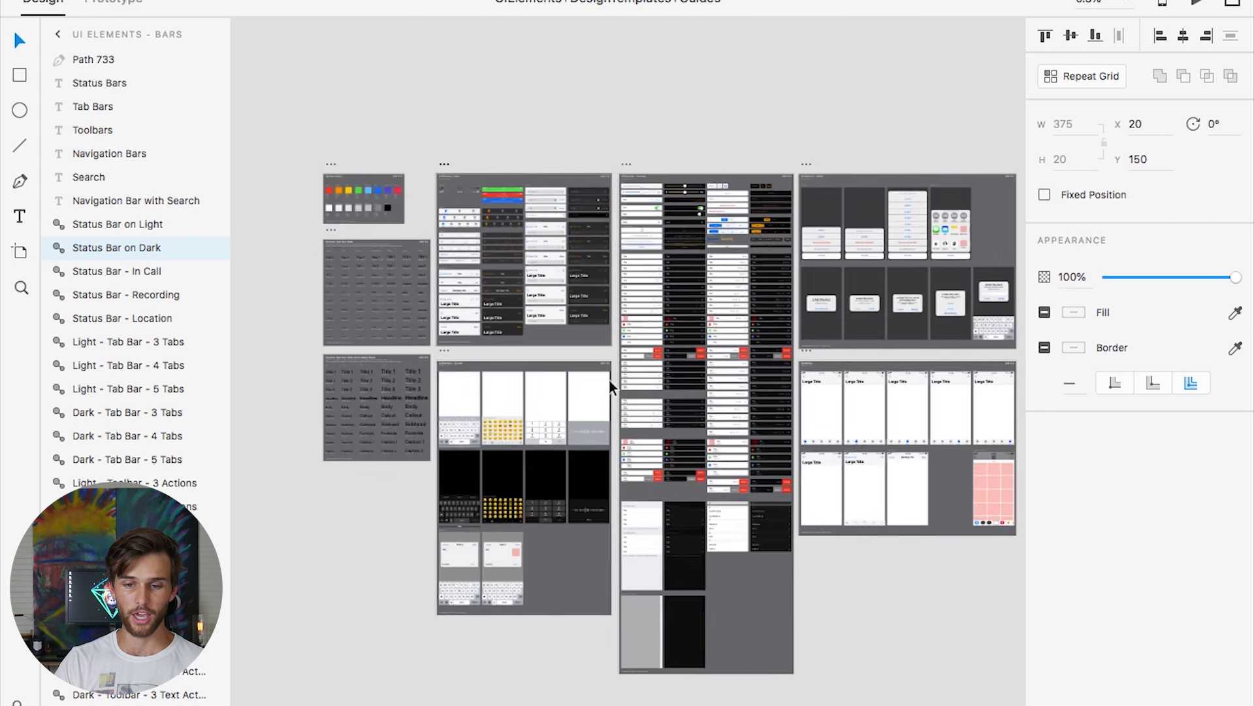
pyautogui.scroll(3, 609, 379)
pyautogui.hscroll(3, 609, 379)
pyautogui.scroll(4, 609, 379)
pyautogui.scroll(7, 609, 379)
pyautogui.hscroll(3, 609, 379)
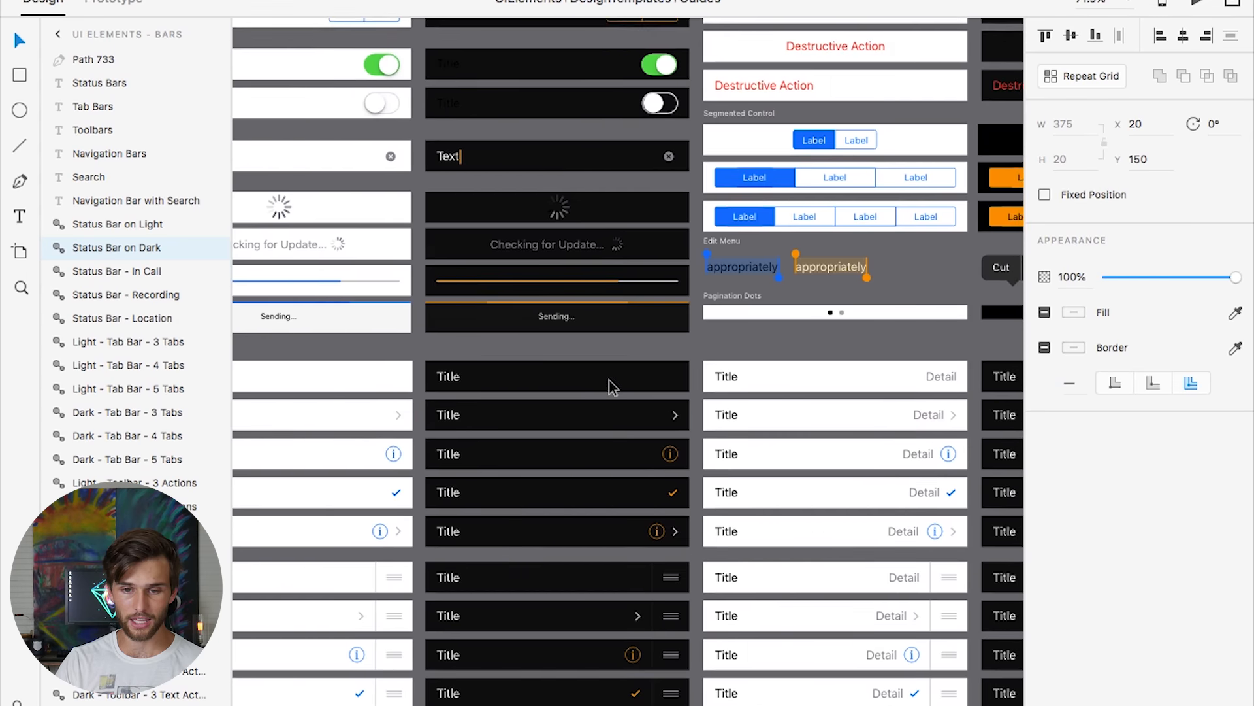
pyautogui.click(701, 336)
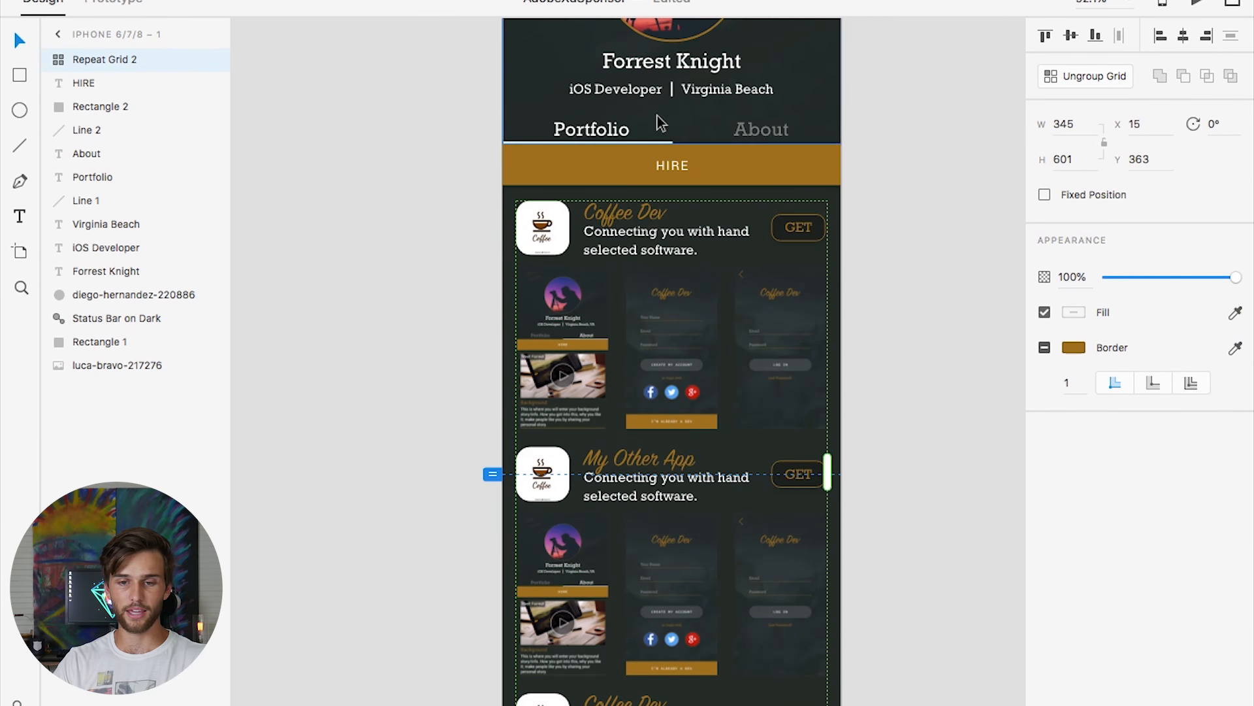
# Step: Paste the dark five-tab bar into the iPhone artboard and move it down to Y 615, over the second portfolio item
pyautogui.scroll(5, 657, 116)
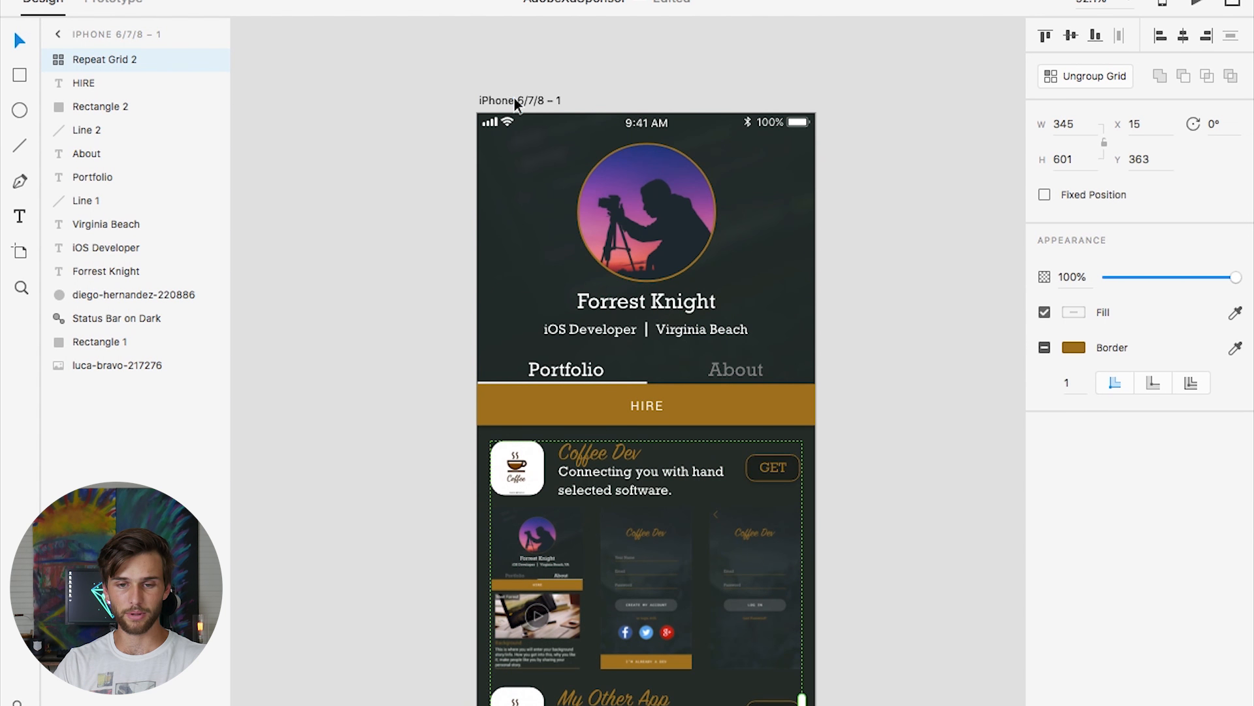
pyautogui.click(514, 99)
pyautogui.press('super+v')
pyautogui.scroll(-5, 657, 327)
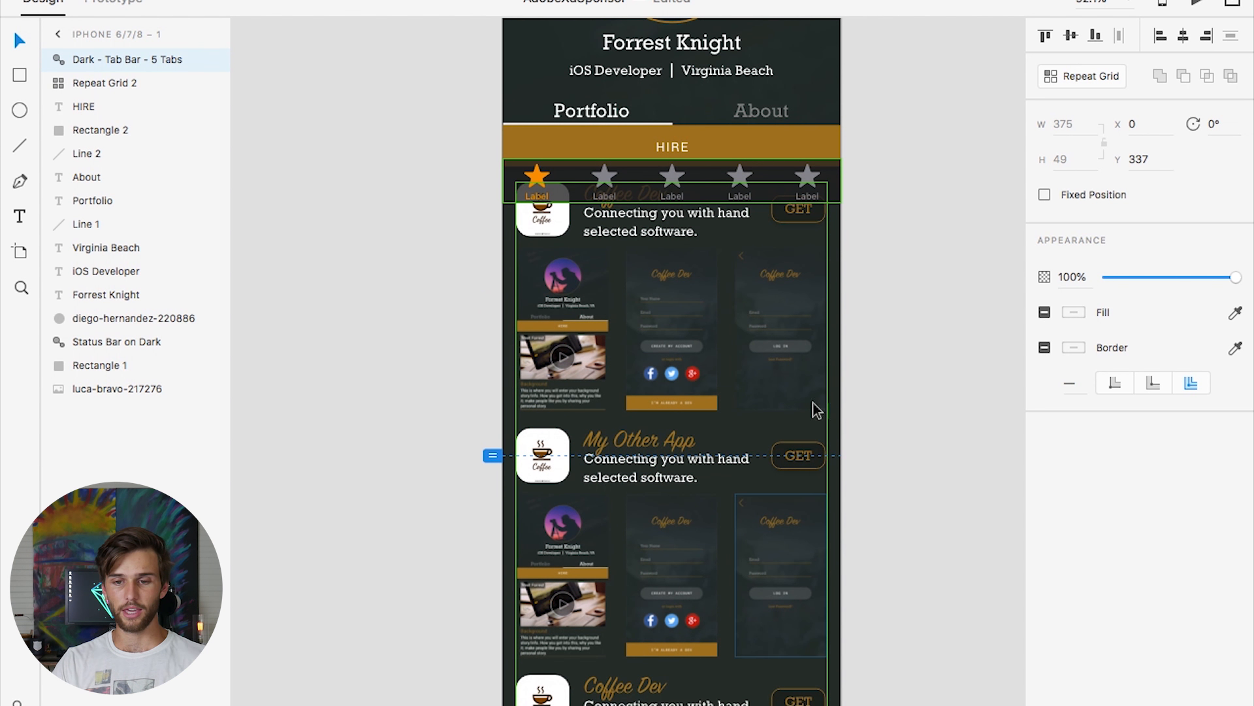
pyautogui.moveTo(833, 178); pyautogui.dragTo(837, 432)
# Step: Set the fill colour of the tab bar's background to #1C211F
pyautogui.doubleClick(771, 430)
pyautogui.click(1072, 283)
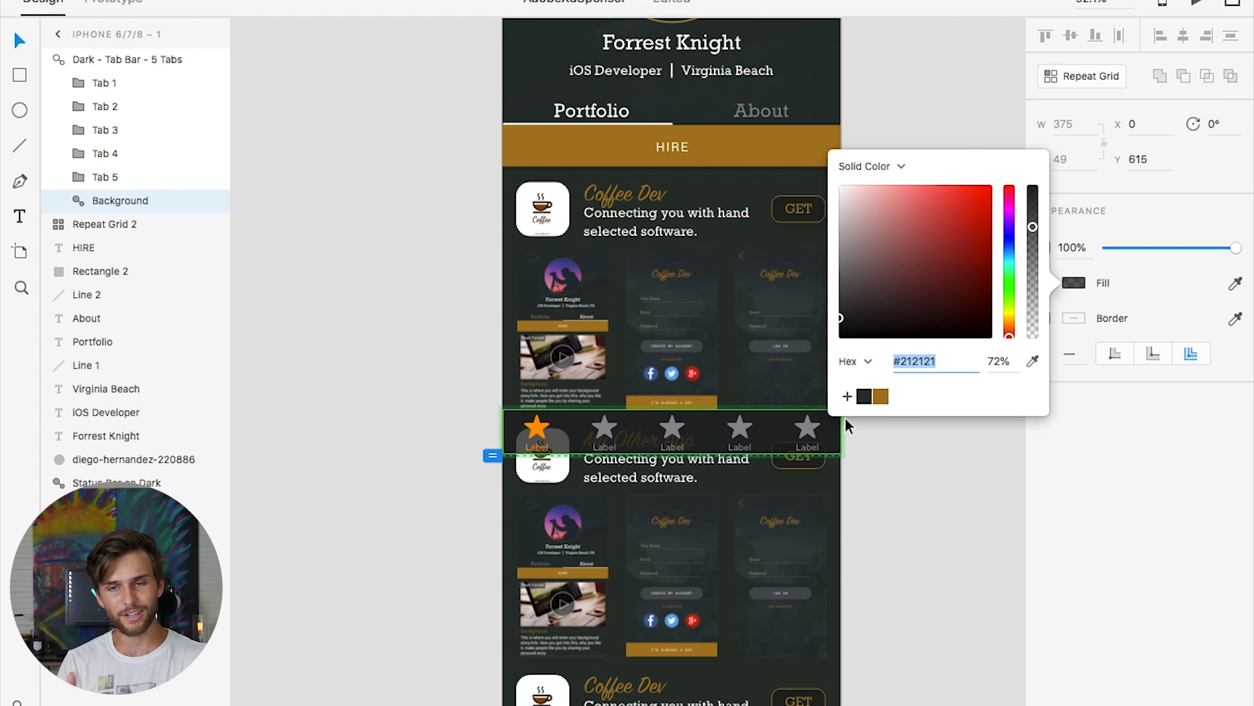
pyautogui.write('#1C211F')
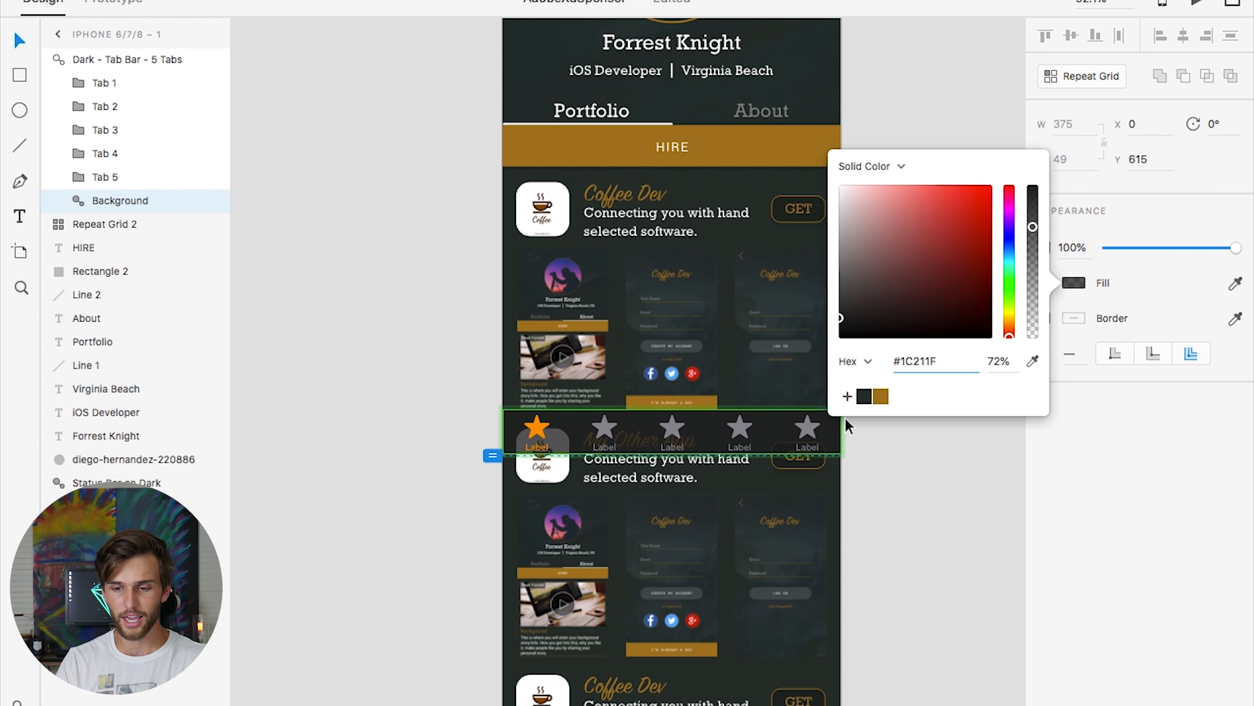
pyautogui.press('Return')
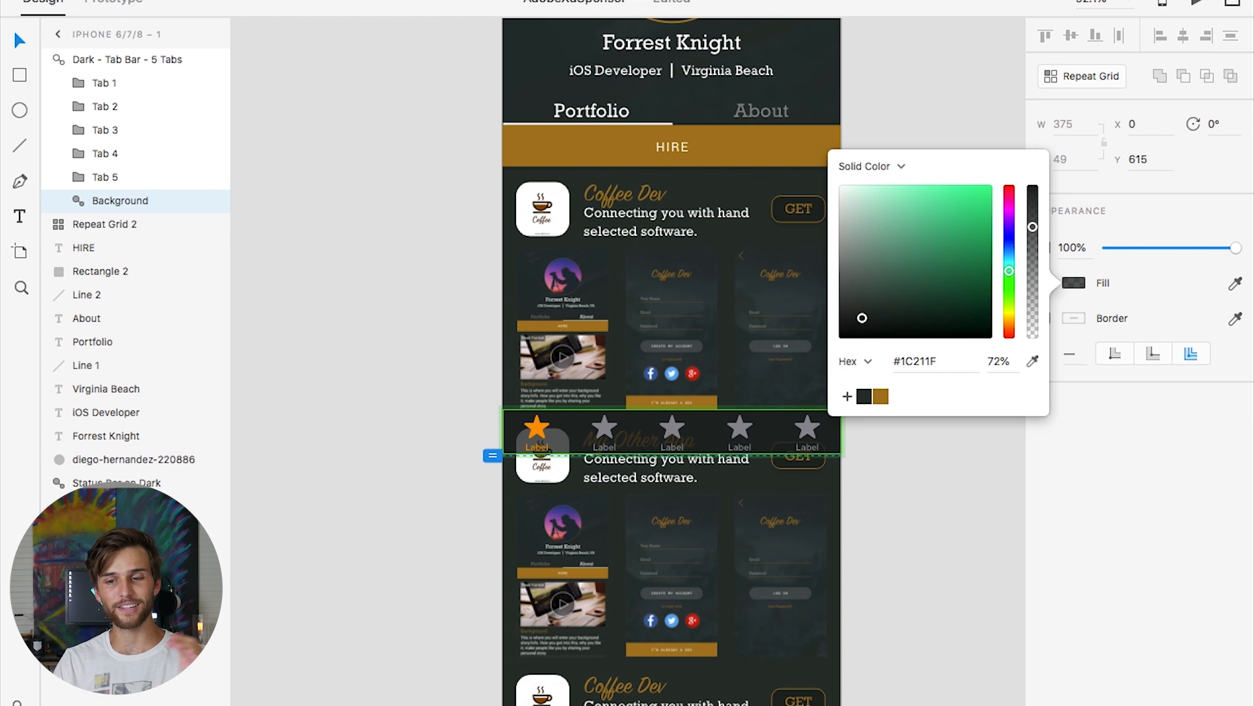
pyautogui.click(978, 539)
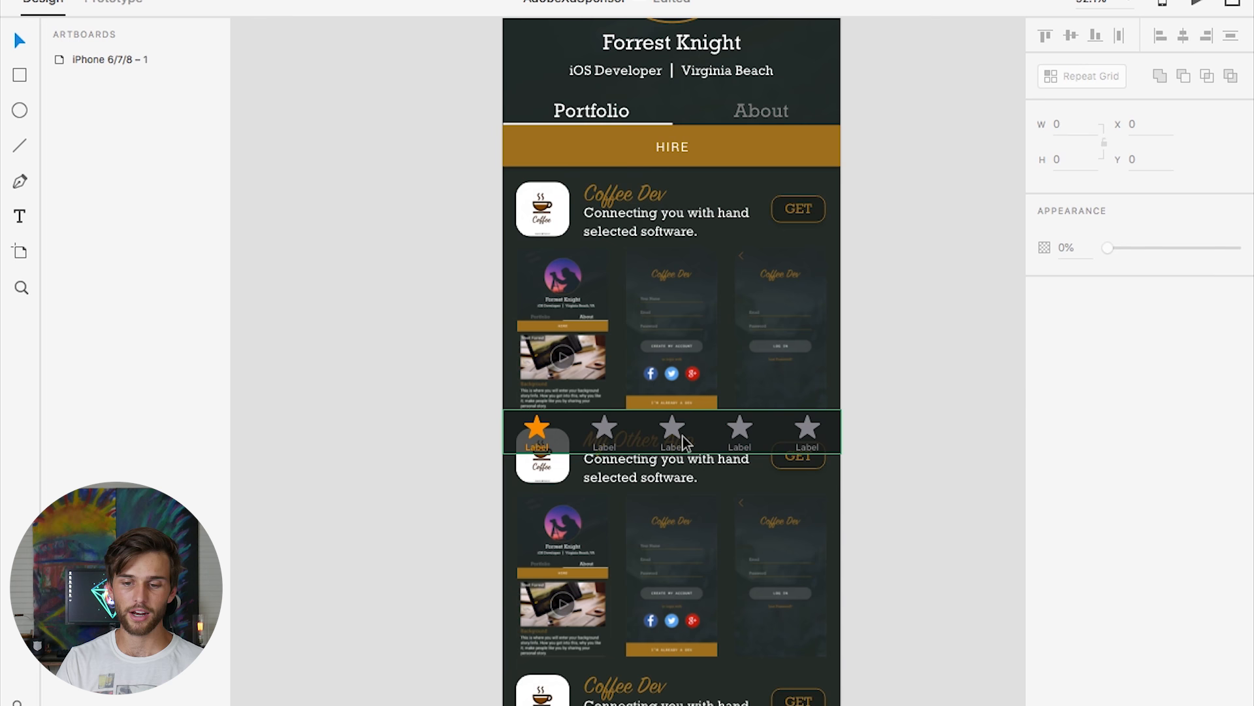
pyautogui.click(540, 436)
pyautogui.press('super+3')
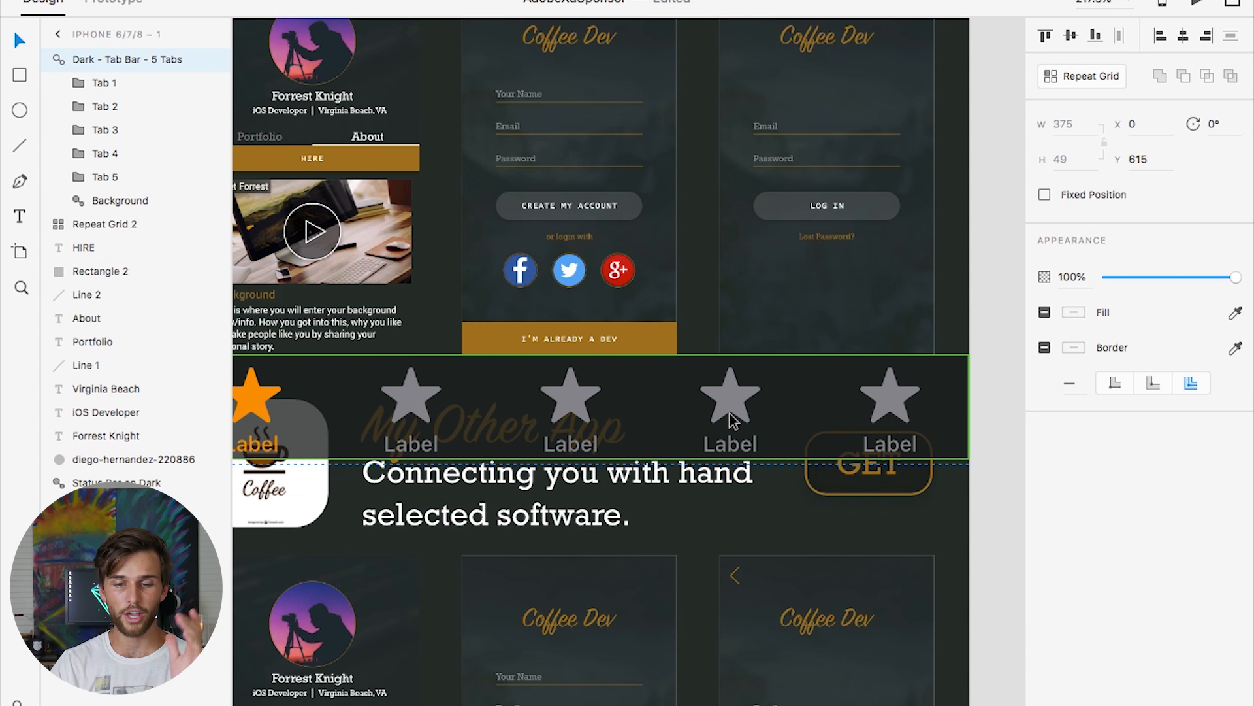
pyautogui.scroll(-5, 730, 414)
pyautogui.scroll(3, 654, 456)
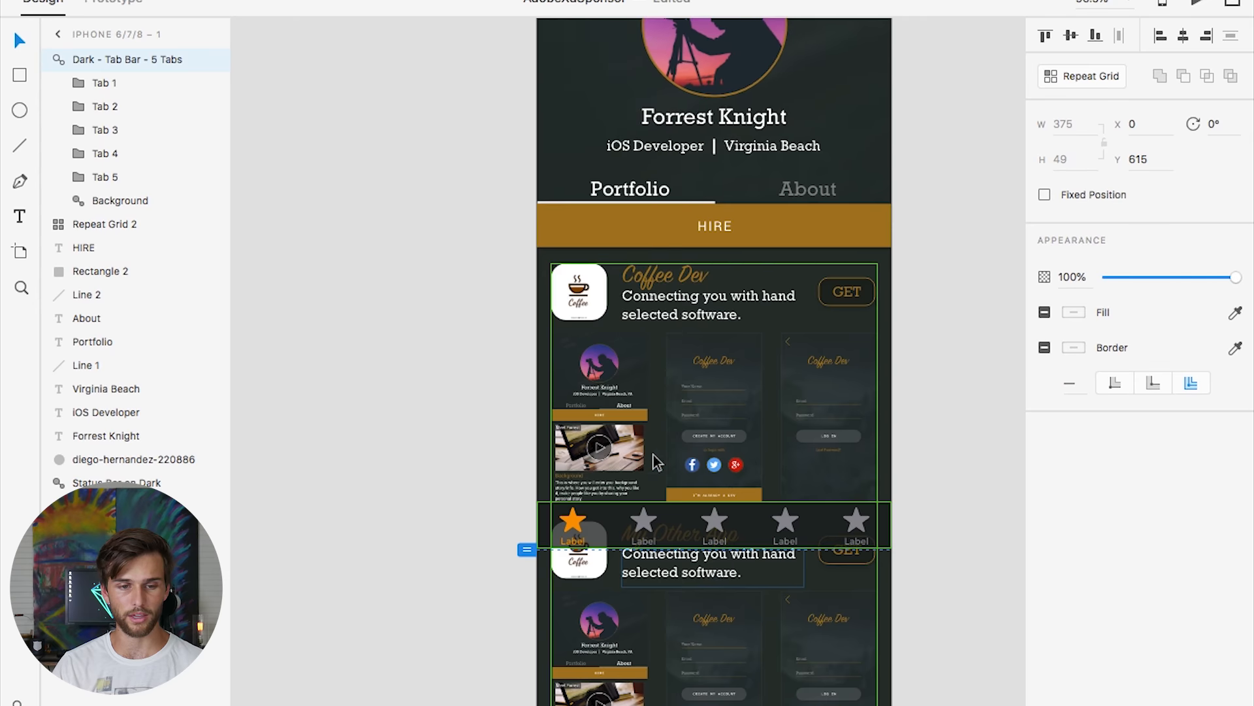
# Step: Draw a borderless white circle beside the profile photo at about X 19, Y 76, sized 20 × 20
pyautogui.hscroll(4, 656, 462)
pyautogui.click(20, 111)
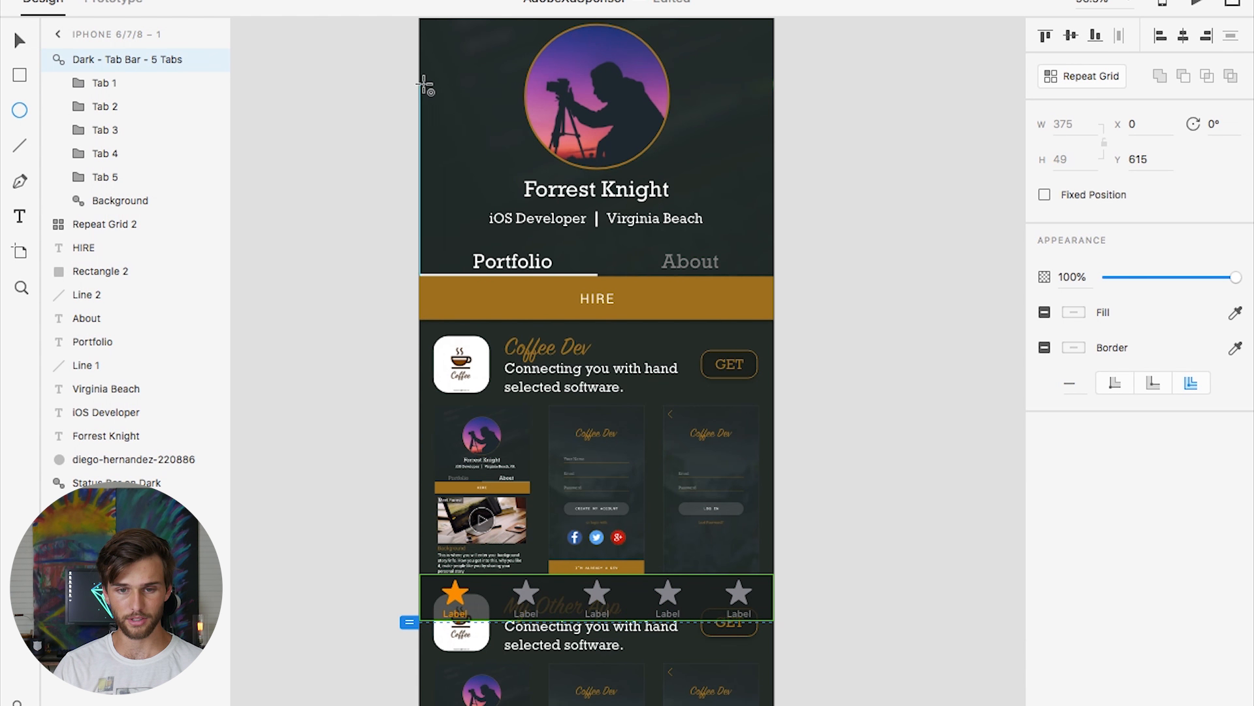
pyautogui.moveTo(438, 65); pyautogui.dragTo(456, 85)
pyautogui.click(1061, 124)
pyautogui.write('20')
pyautogui.press('Return')
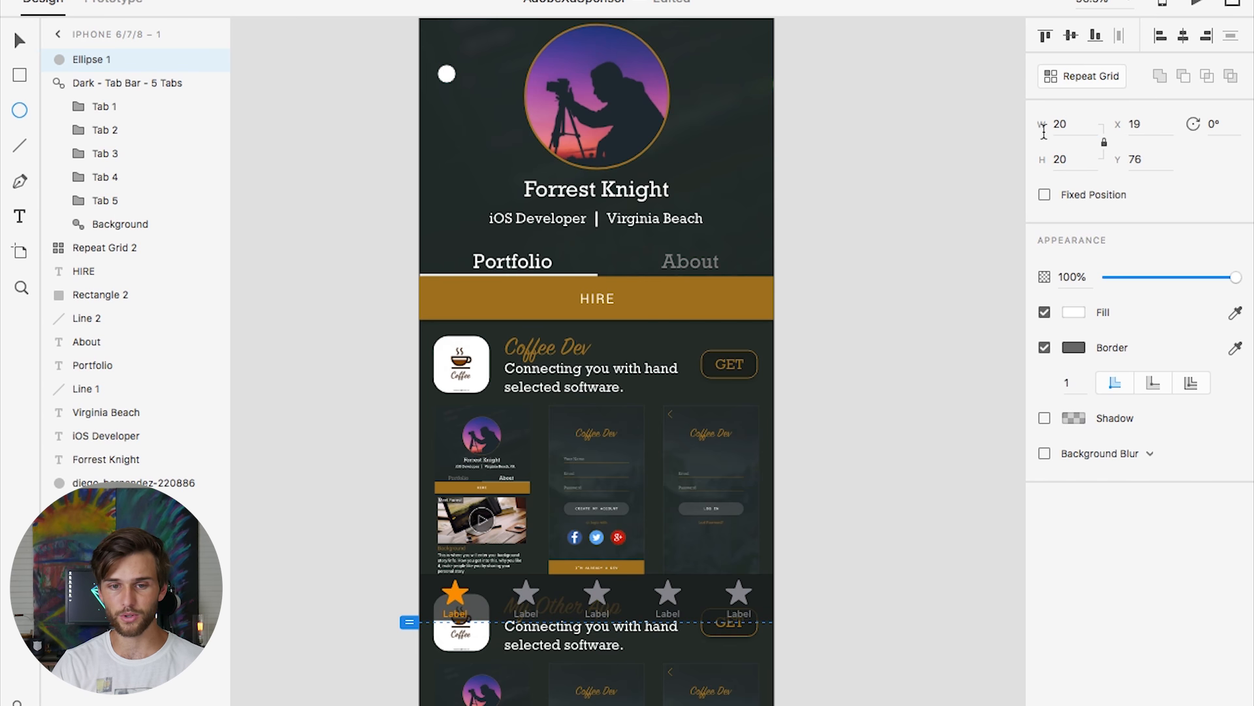
pyautogui.scroll(3, 451, 84)
pyautogui.scroll(5, 453, 84)
pyautogui.scroll(3, 453, 84)
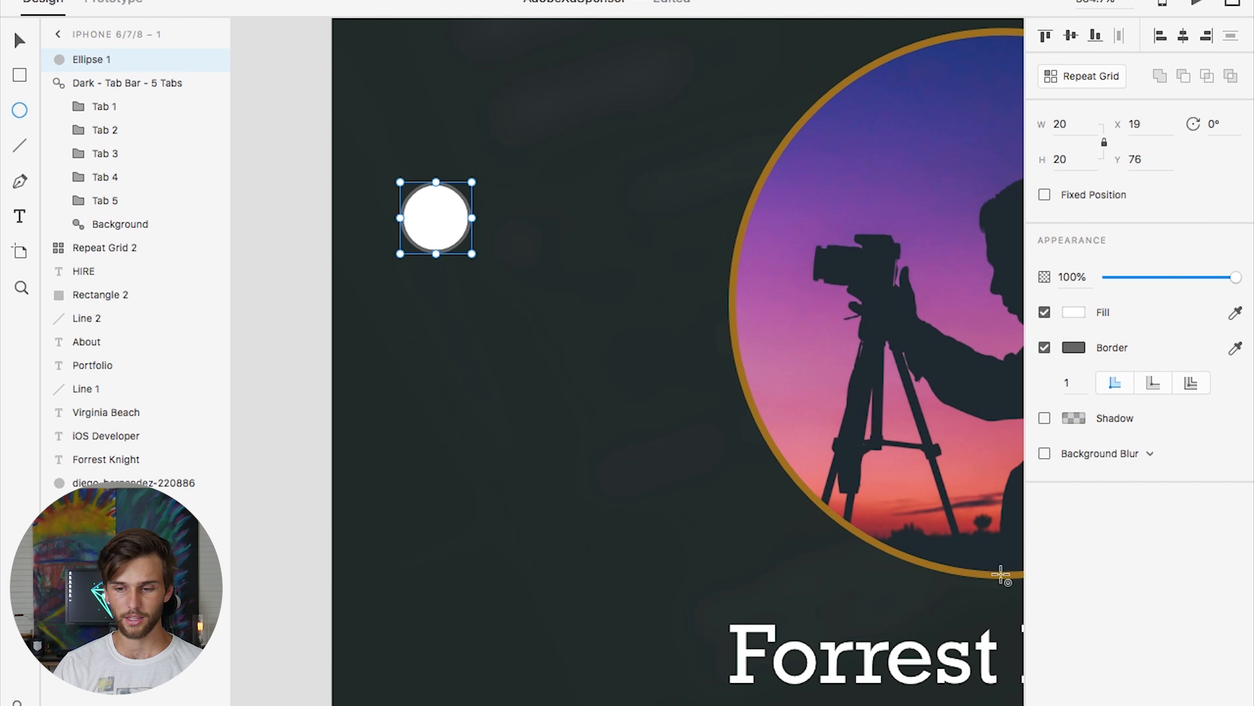
pyautogui.click(1044, 348)
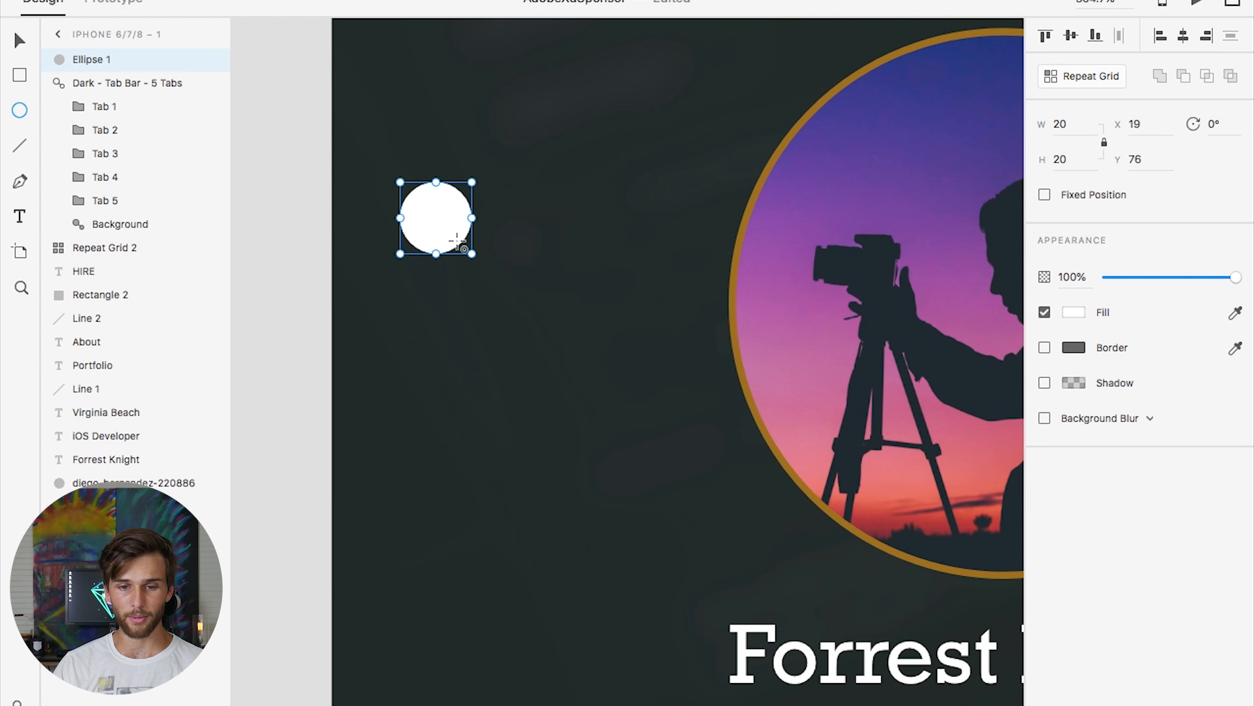
# Step: Duplicate the white circle and place the copy at X 35, overlapping the original's inner edge
pyautogui.click(21, 40)
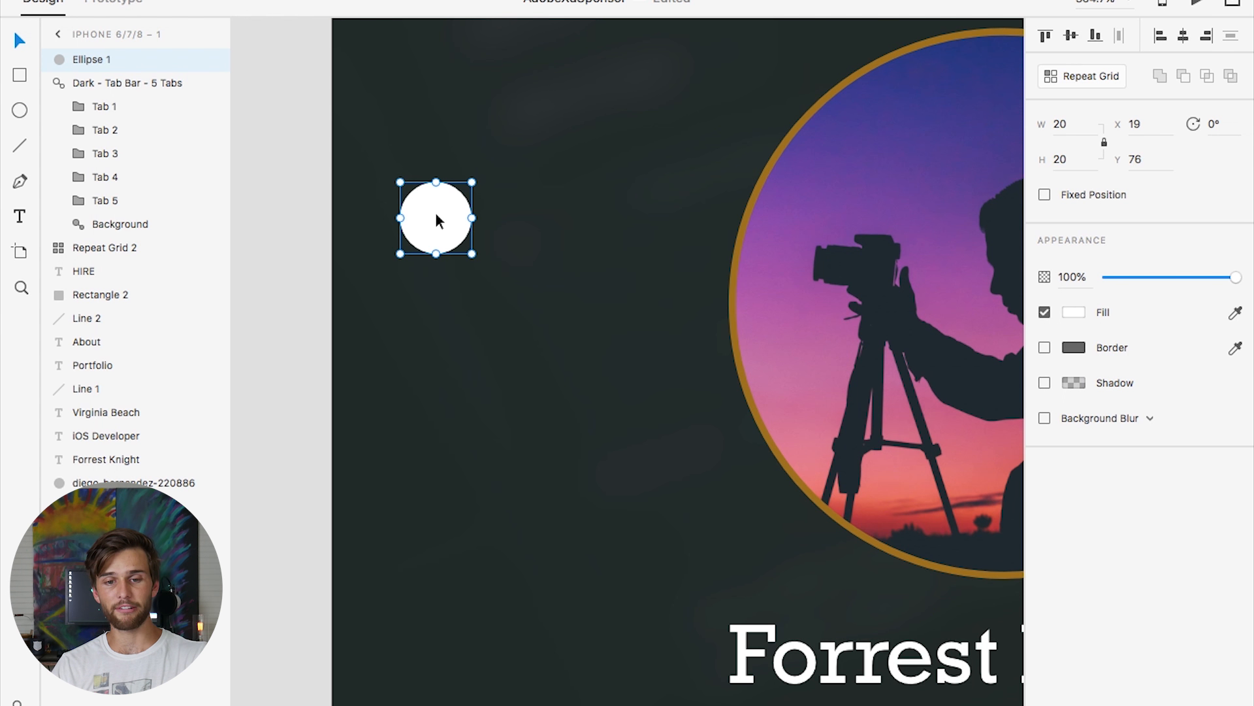
pyautogui.press('super+d')
pyautogui.moveTo(437, 221); pyautogui.dragTo(484, 218)
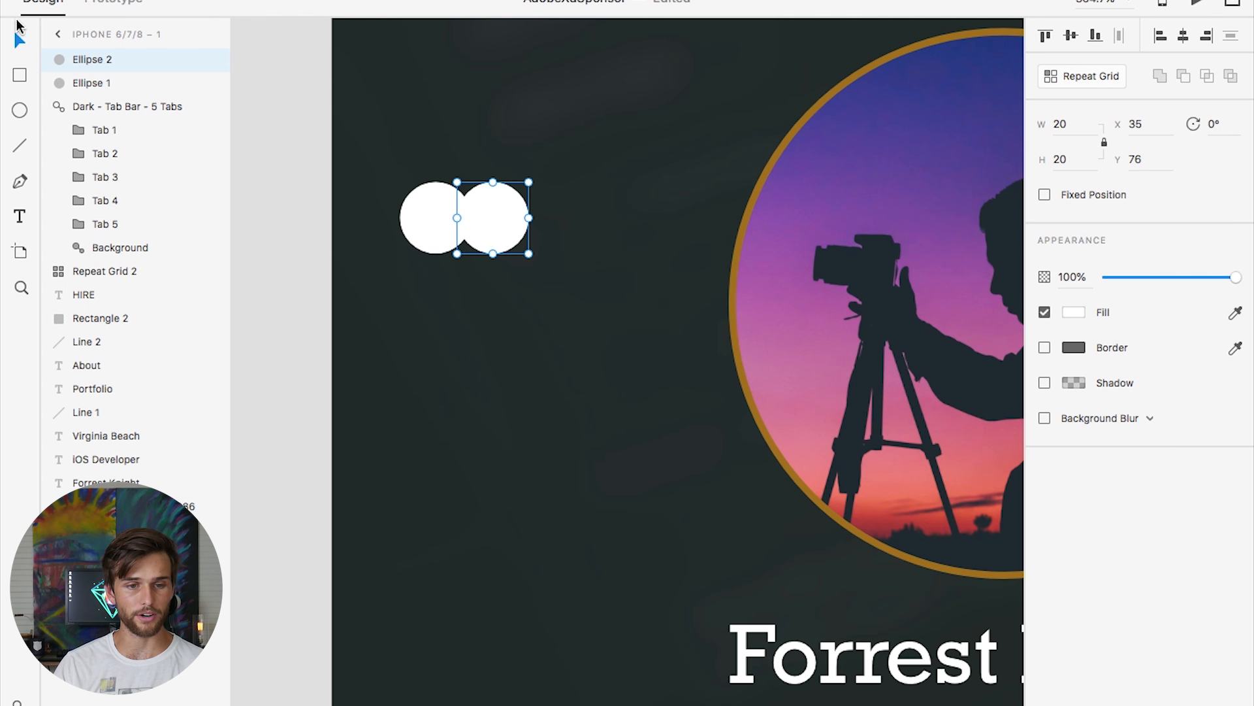
# Step: Draw a borderless white 20 × 20 square overlapping the lower part of the two circles, at about X 26, Y 91
pyautogui.click(21, 76)
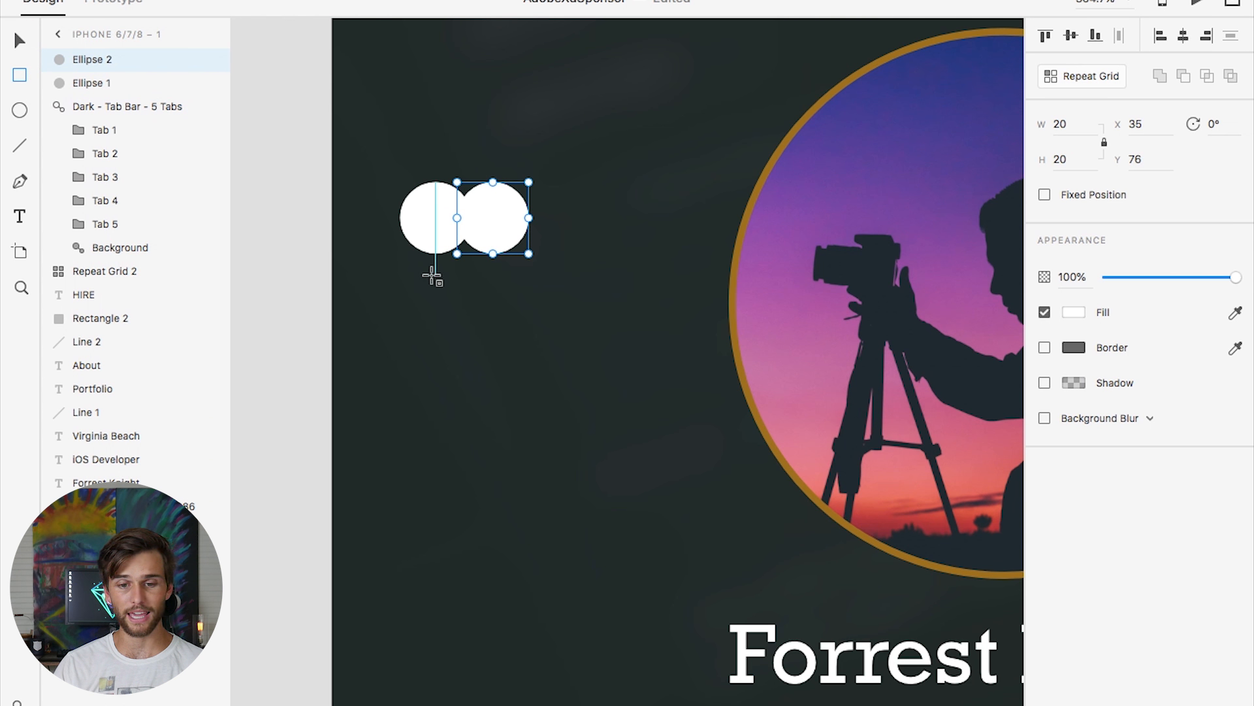
pyautogui.moveTo(427, 236); pyautogui.dragTo(498, 308)
pyautogui.click(1044, 382)
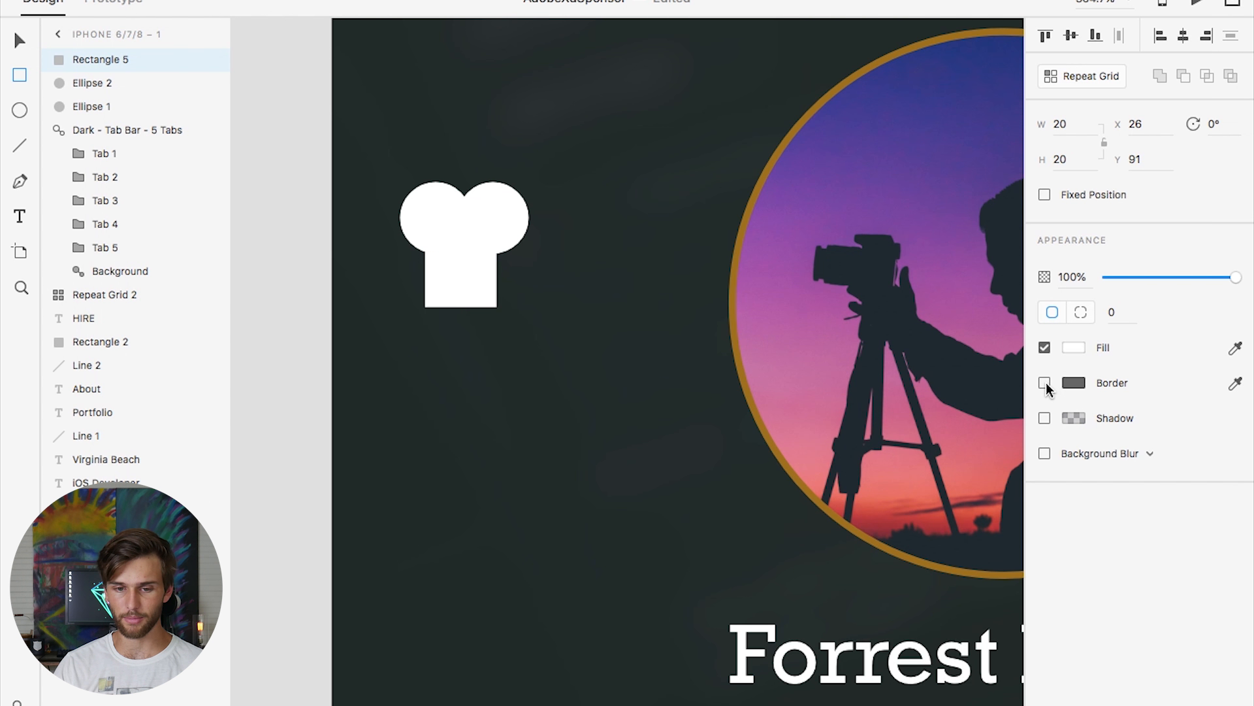
# Step: Rotate the square to about 314° and move it up between the circles to form the heart's point
pyautogui.click(20, 40)
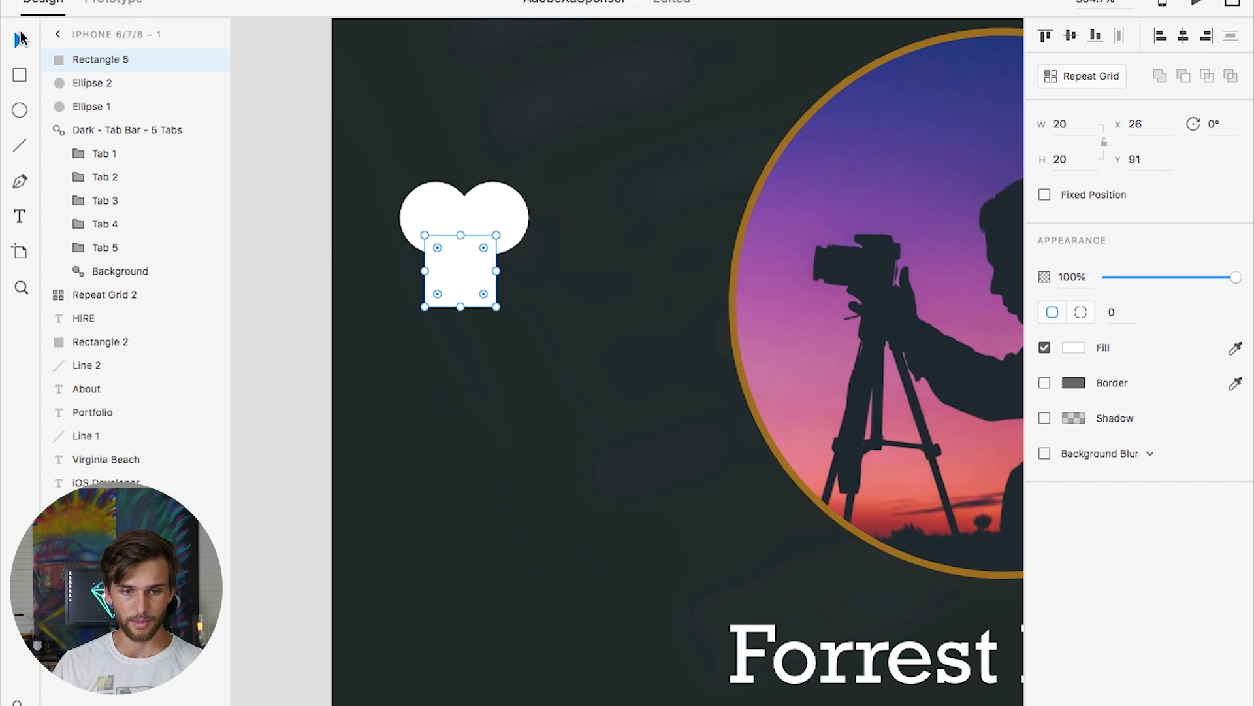
pyautogui.moveTo(422, 313); pyautogui.dragTo(464, 328)
pyautogui.moveTo(457, 267); pyautogui.dragTo(460, 242)
pyautogui.scroll(-1, 462, 240)
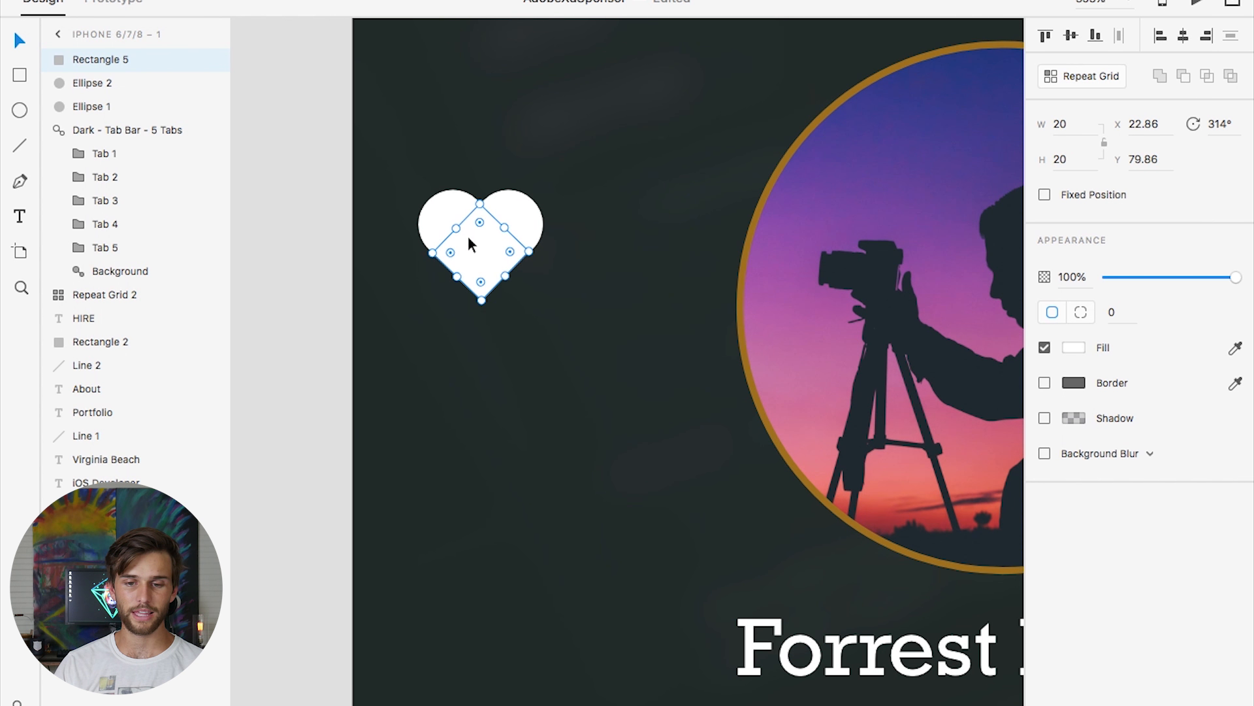
# Step: Shift both circles slightly inward and down so their outer edges line up with the rotated square
pyautogui.scroll(3, 488, 250)
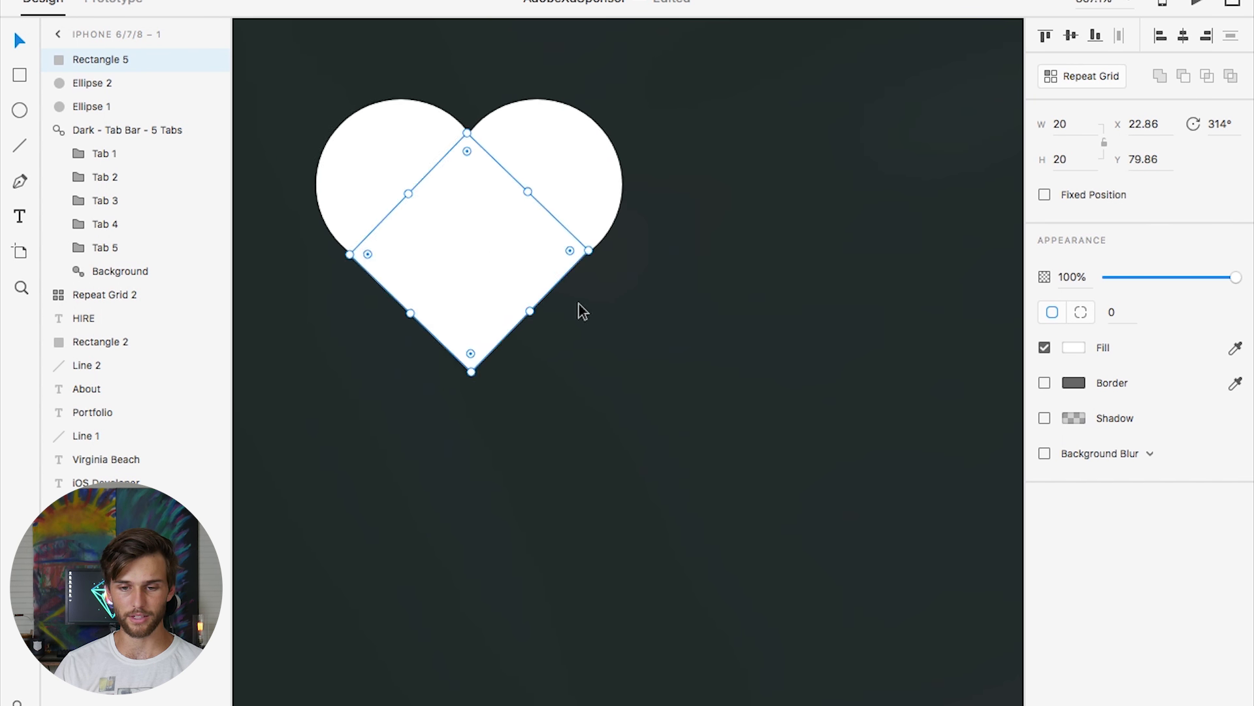
pyautogui.press('Right')
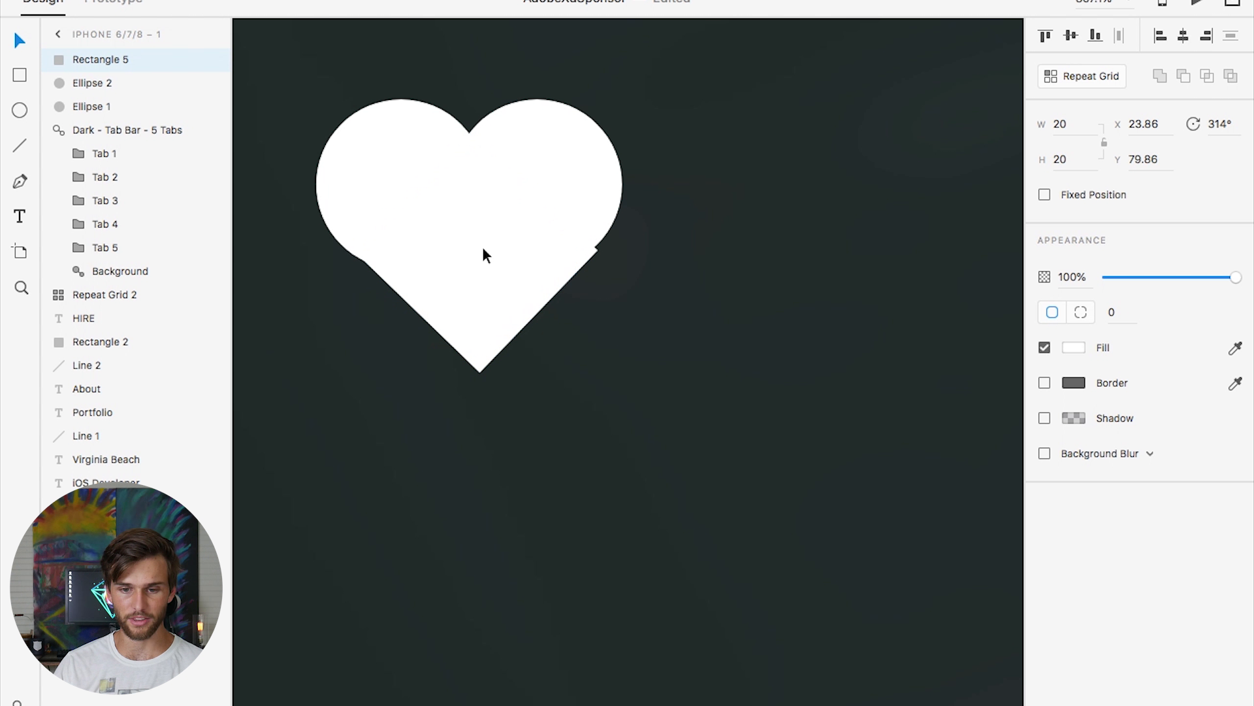
pyautogui.press('Left')
pyautogui.click(364, 170)
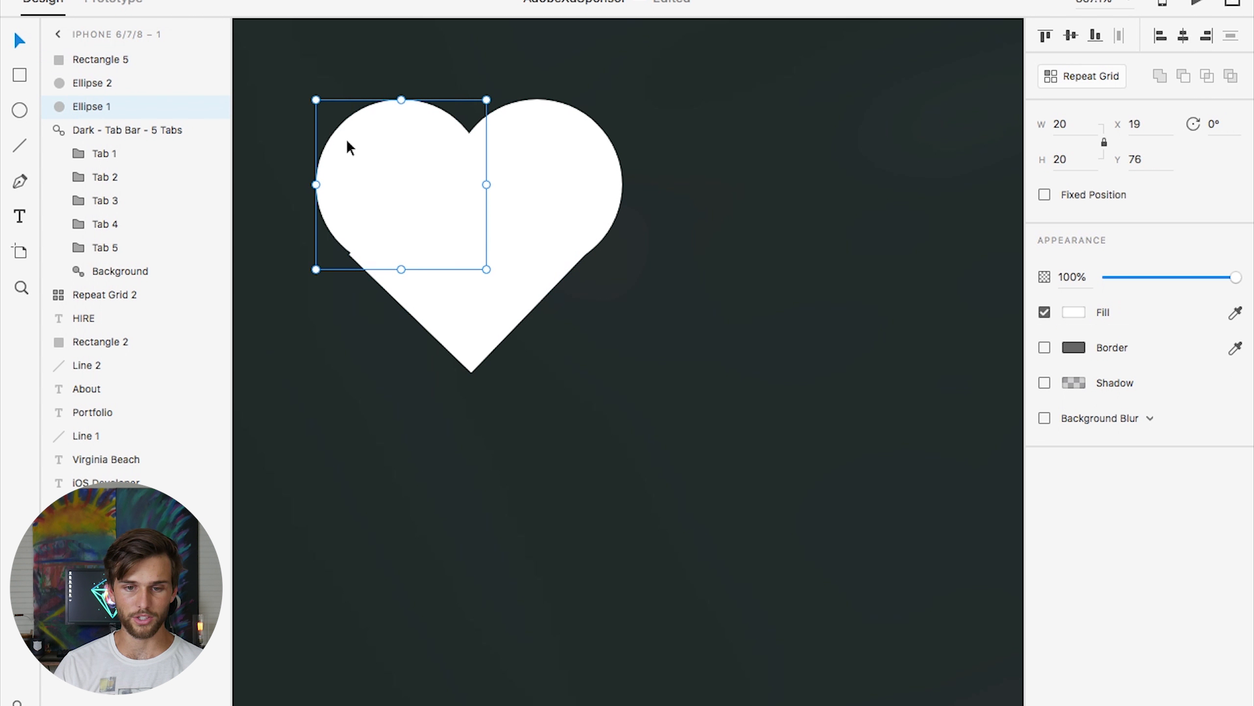
pyautogui.moveTo(379, 169)
pyautogui.mouseDown()
pyautogui.moveTo(364, 168)
pyautogui.moveTo(388, 178)
pyautogui.mouseUp()
pyautogui.moveTo(579, 165); pyautogui.dragTo(571, 180)
pyautogui.click(474, 337)
# Step: Group the two circles and the rotated square into one heart shape and deselect it
pyautogui.scroll(-5, 687, 230)
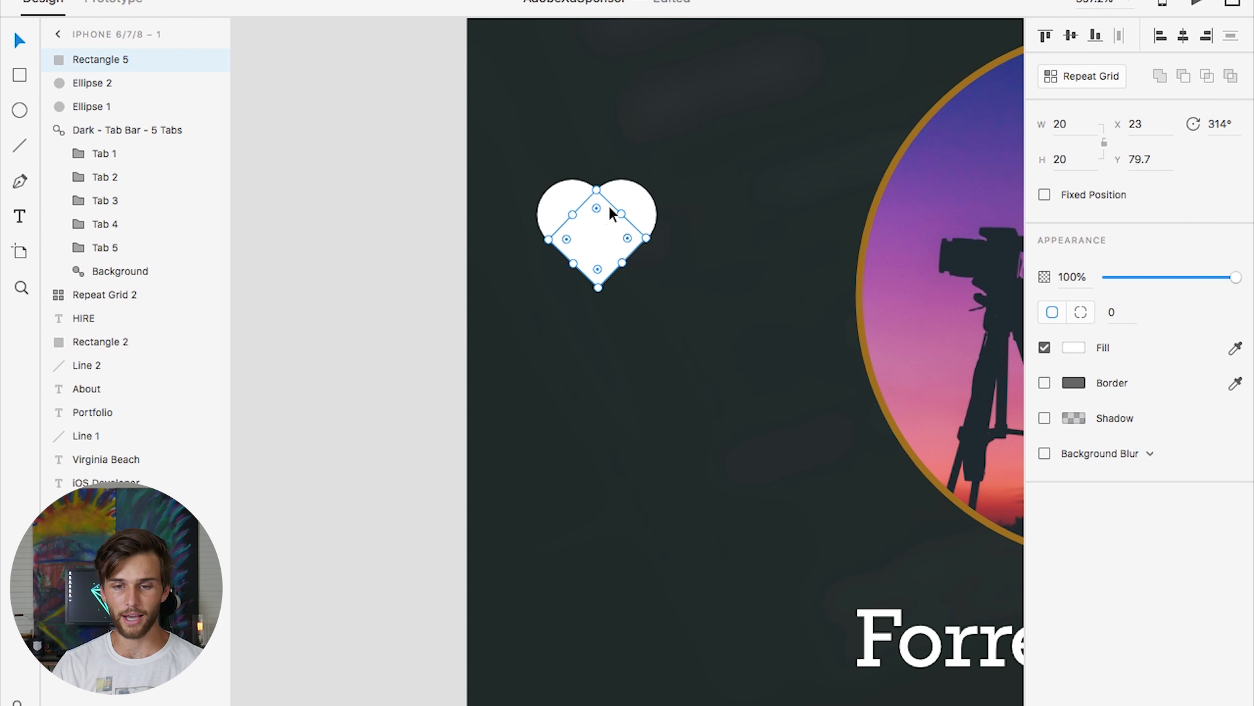
pyautogui.keyDown('shift'); pyautogui.click(566, 198); pyautogui.keyUp('shift')
pyautogui.keyDown('shift'); pyautogui.click(637, 201); pyautogui.keyUp('shift')
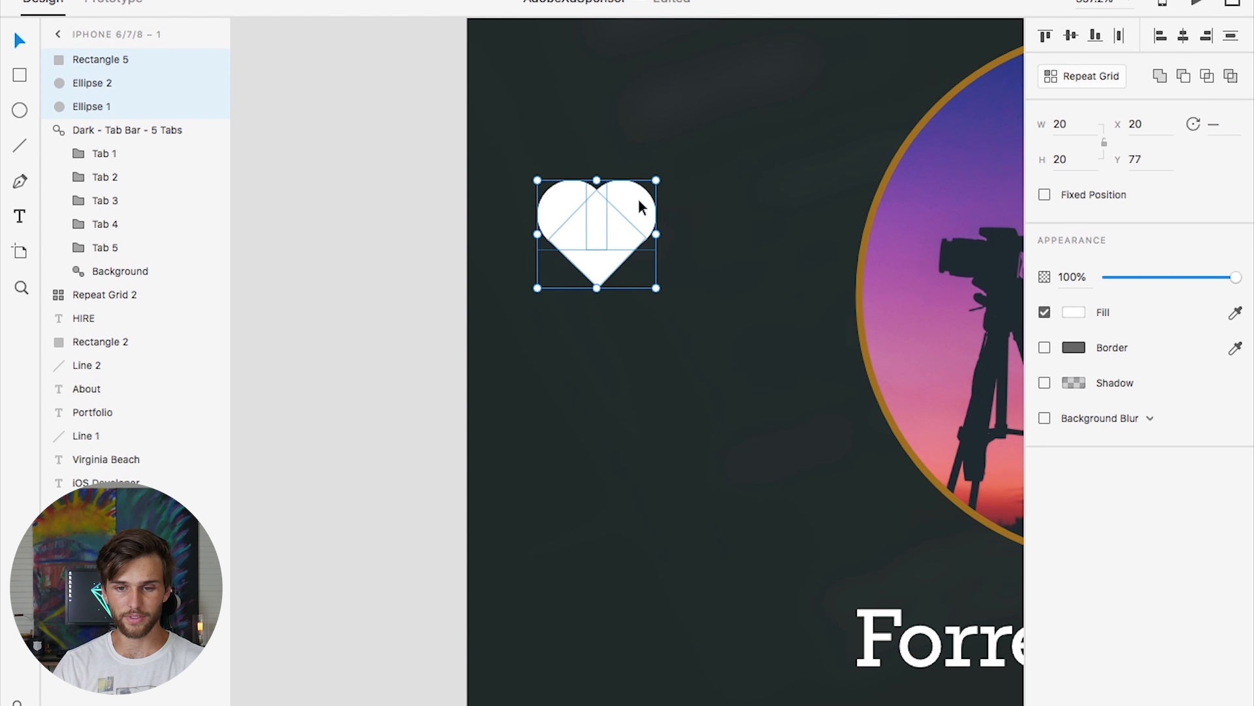
pyautogui.press('super+g')
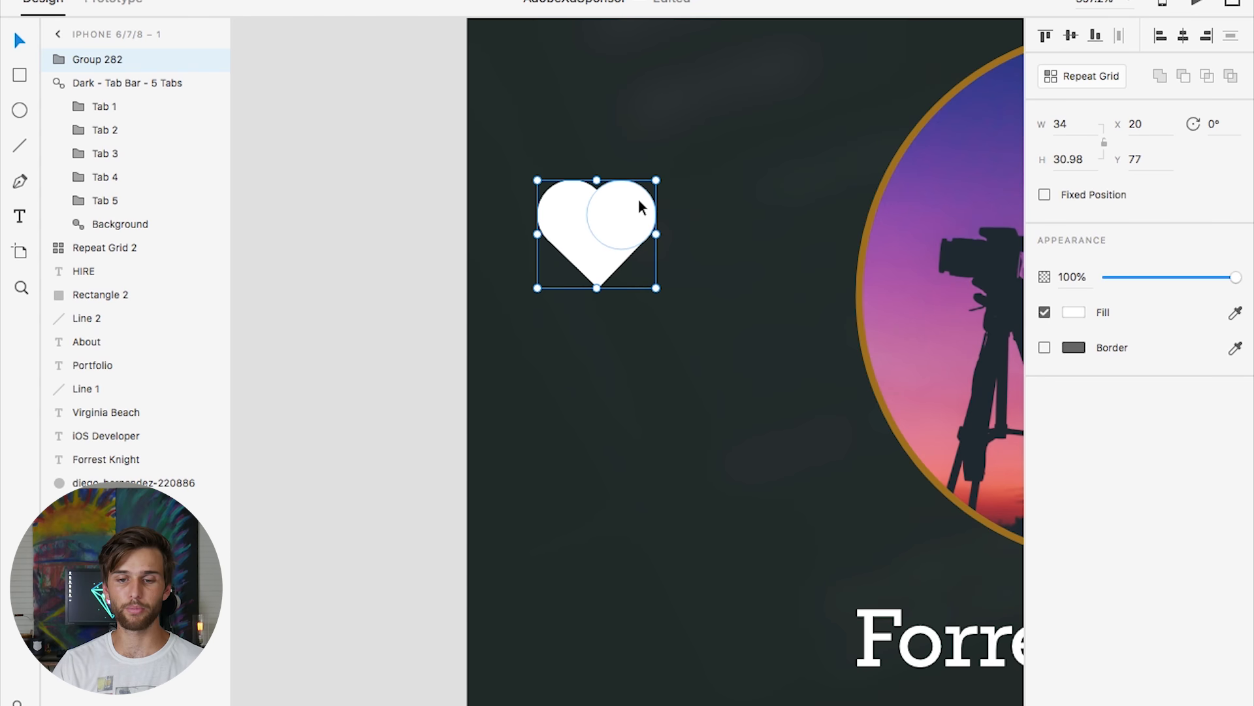
pyautogui.scroll(-5, 564, 288)
pyautogui.click(443, 264)
# Step: Move the heart closer to the profile photo at X 40 and enlarge it proportionally to about 60.94 × 55.53
pyautogui.scroll(-3, 654, 347)
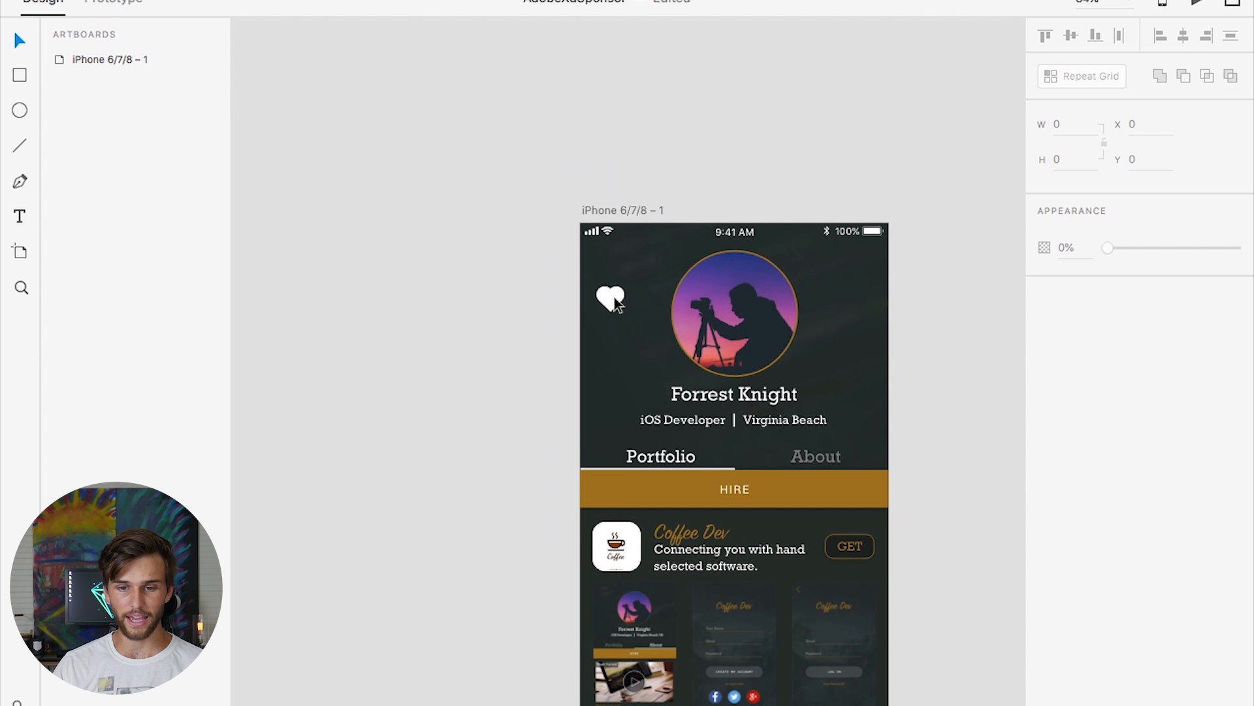
pyautogui.moveTo(611, 301)
pyautogui.mouseDown()
pyautogui.moveTo(523, 302)
pyautogui.moveTo(628, 298)
pyautogui.mouseUp()
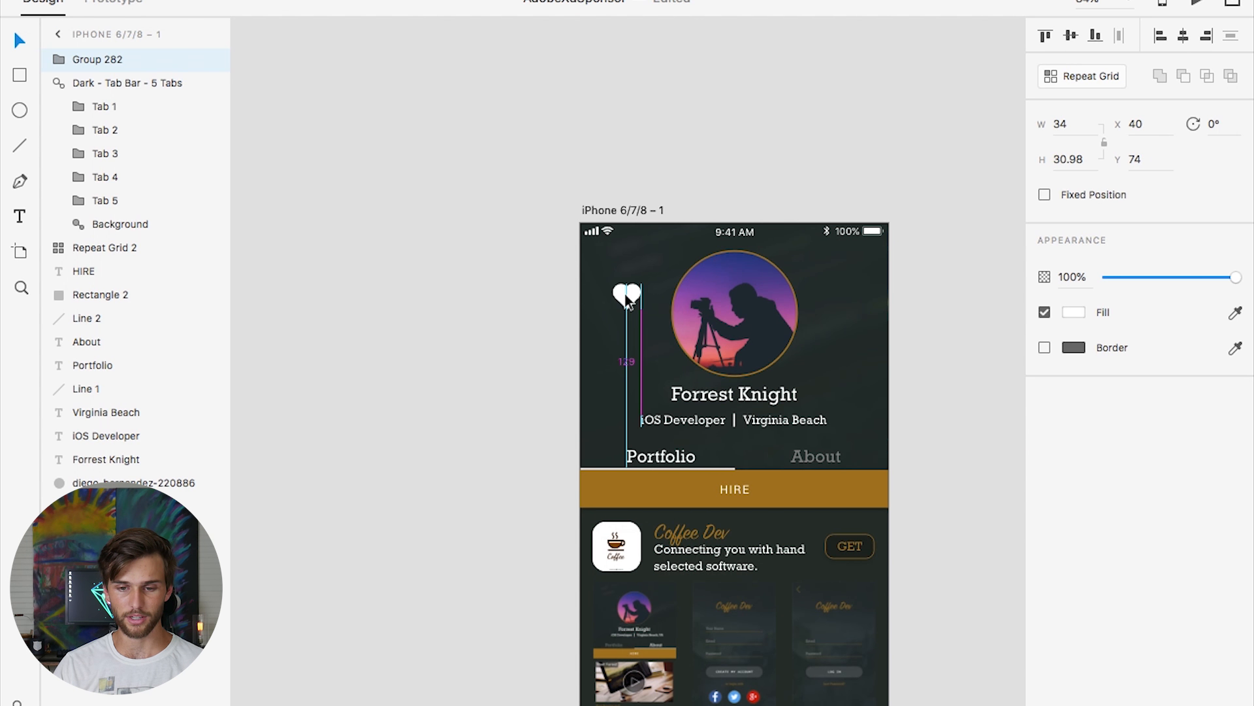
pyautogui.scroll(3, 601, 296)
pyautogui.scroll(5, 530, 279)
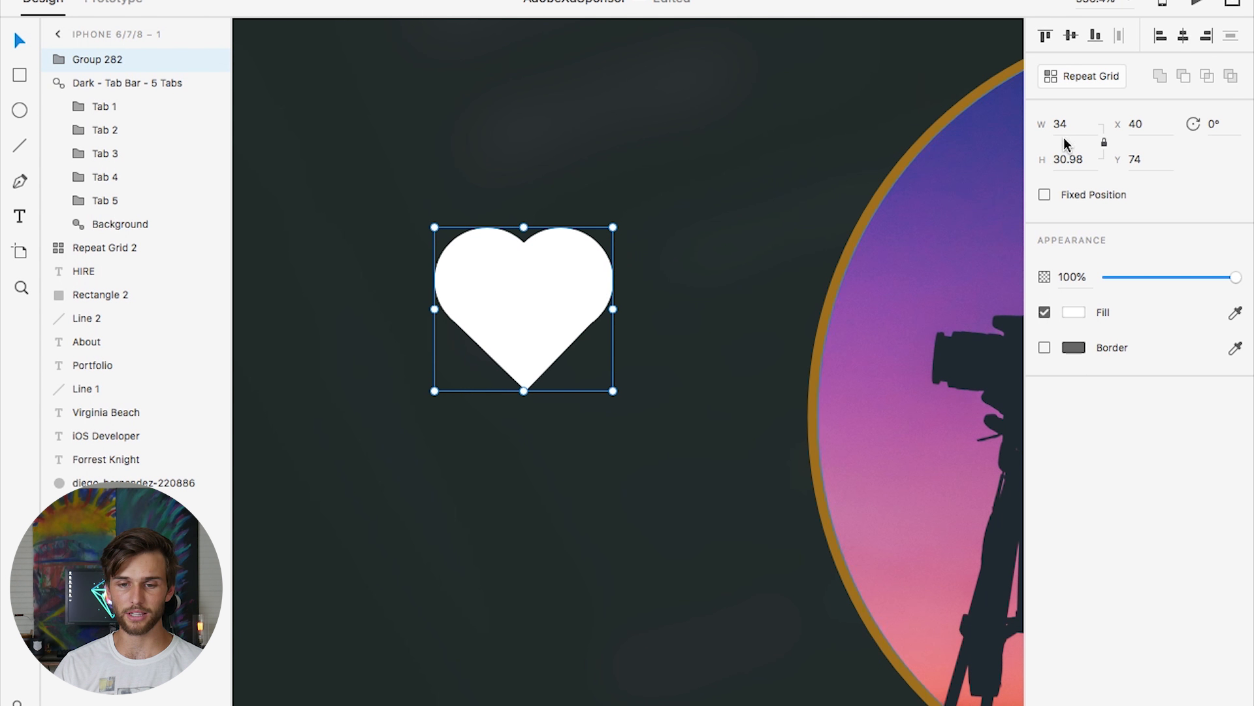
pyautogui.moveTo(612, 228); pyautogui.dragTo(754, 74)
pyautogui.scroll(-10, 686, 235)
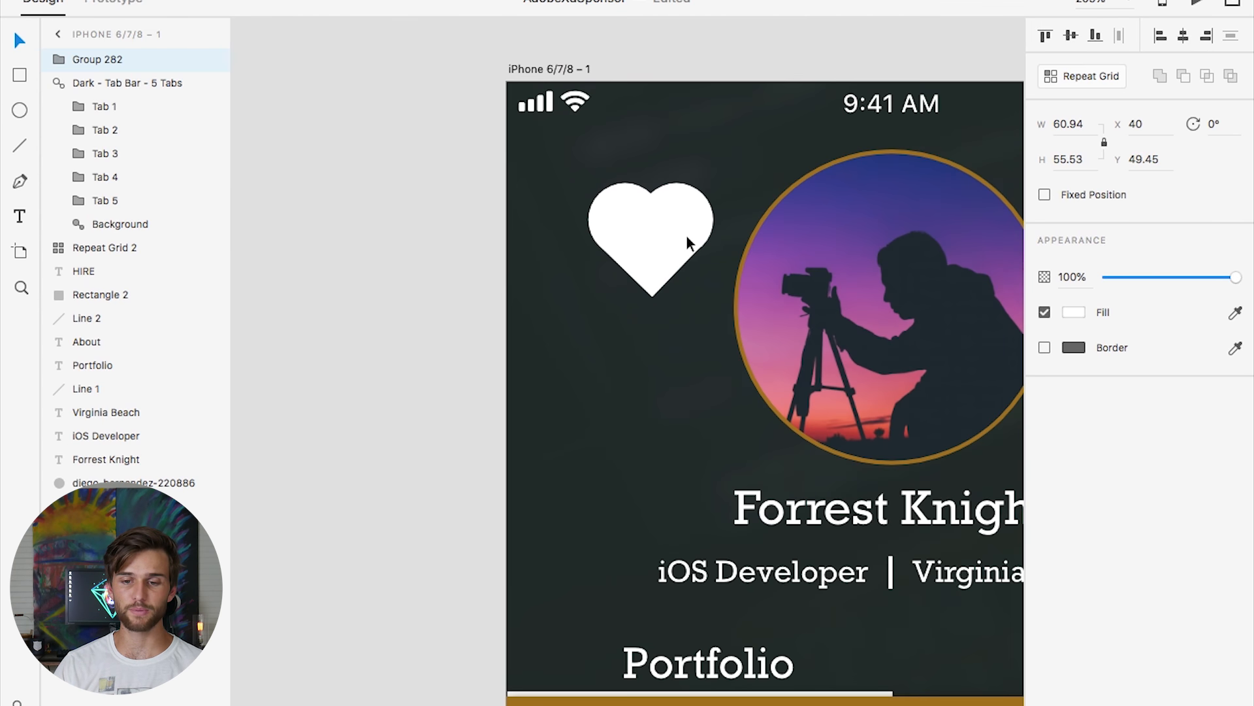
# Step: Preview the profile screen and check that the portfolio items scroll beneath the fixed bottom tab bar
pyautogui.scroll(8, 687, 242)
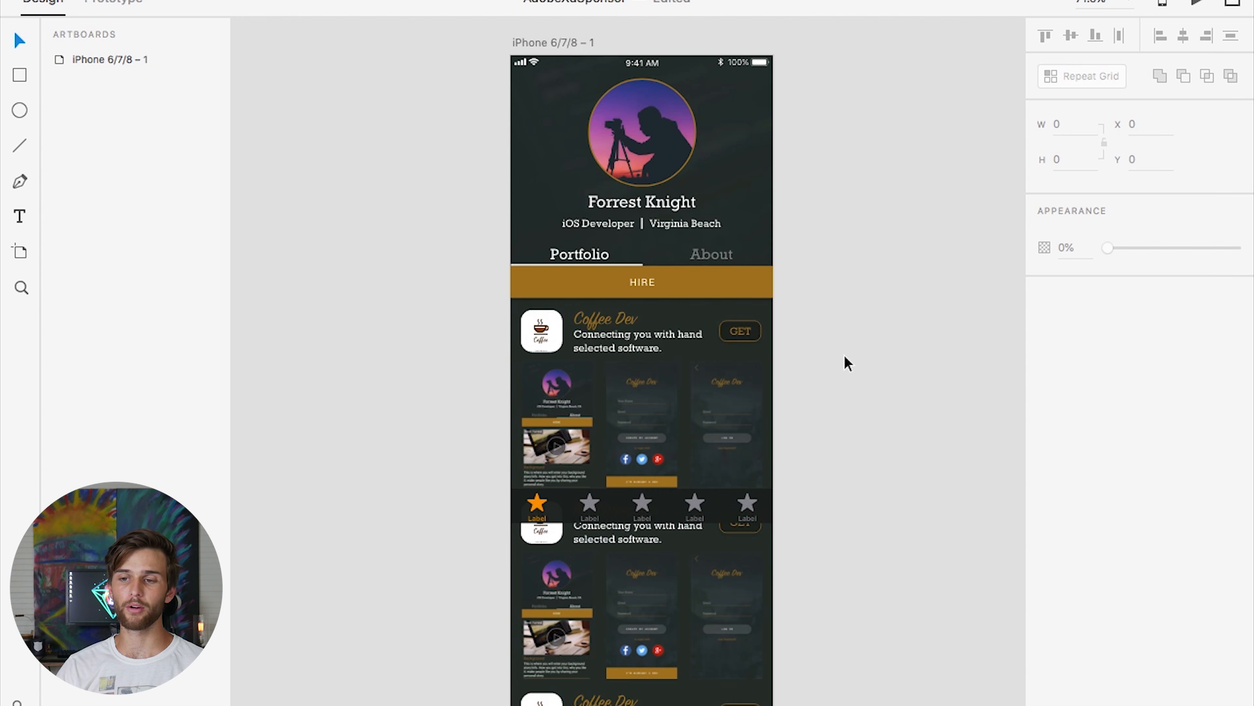
pyautogui.click(1198, 4)
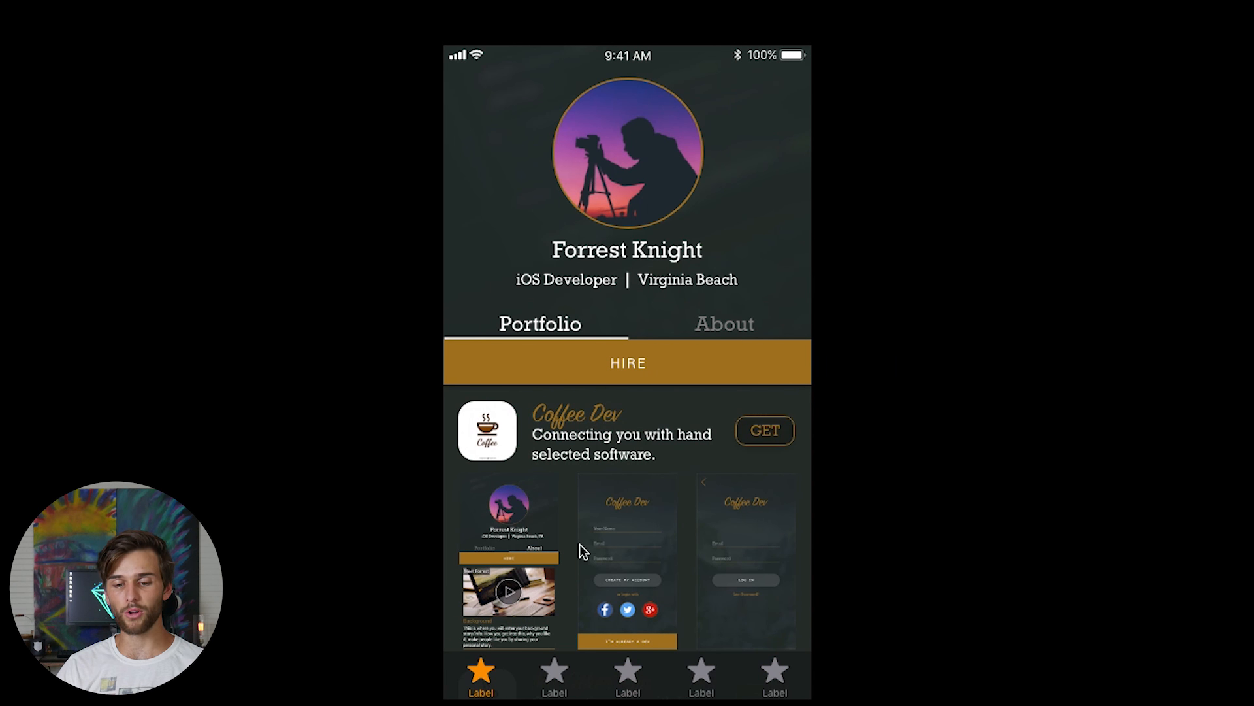
pyautogui.scroll(-5, 579, 551)
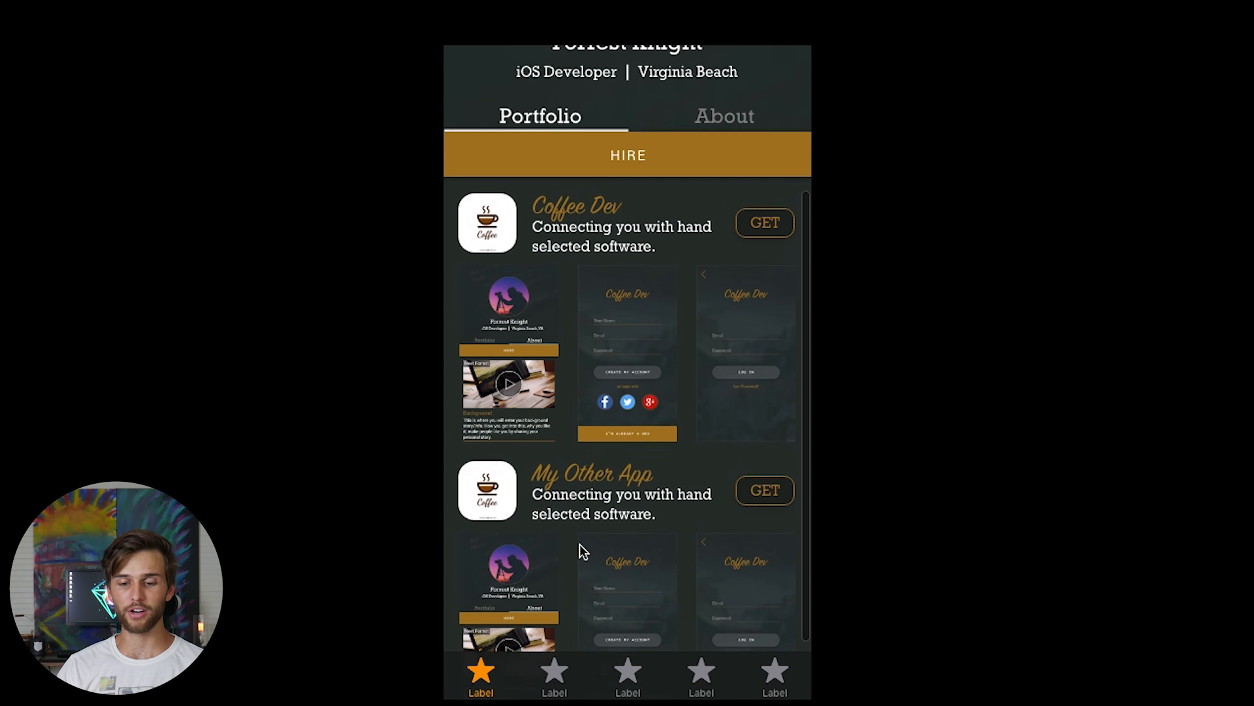
pyautogui.scroll(-3, 579, 550)
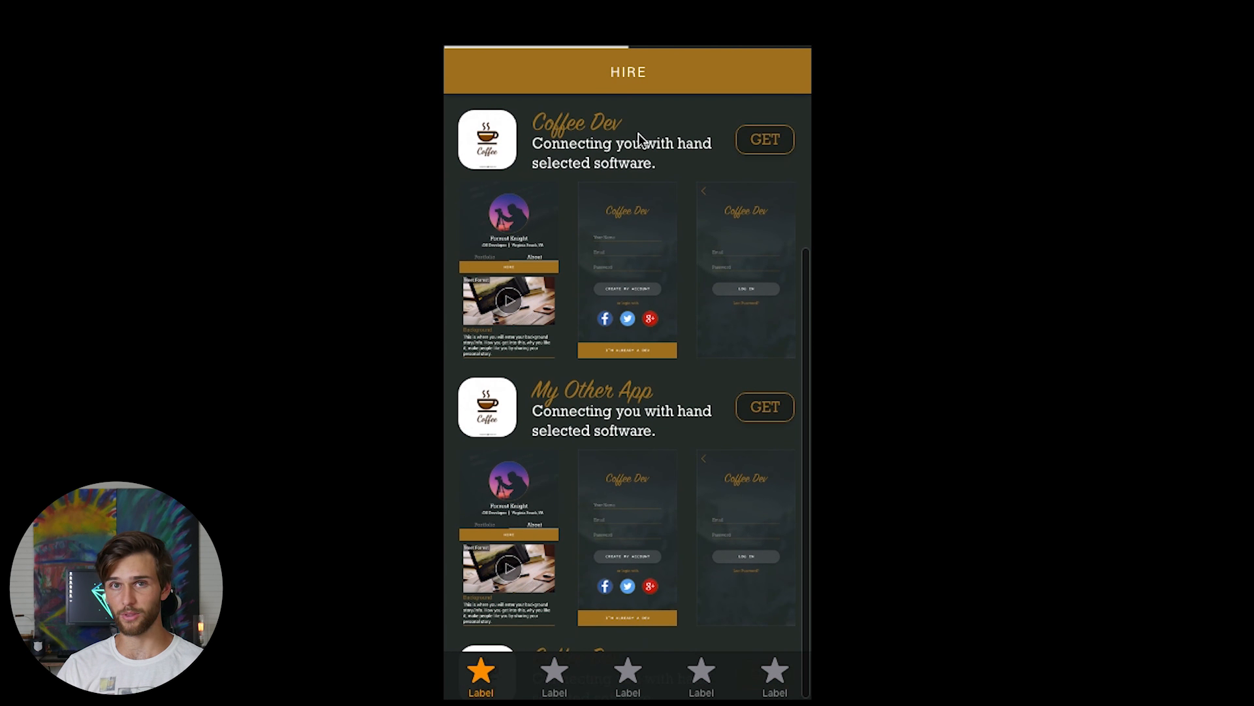
pyautogui.scroll(7, 638, 133)
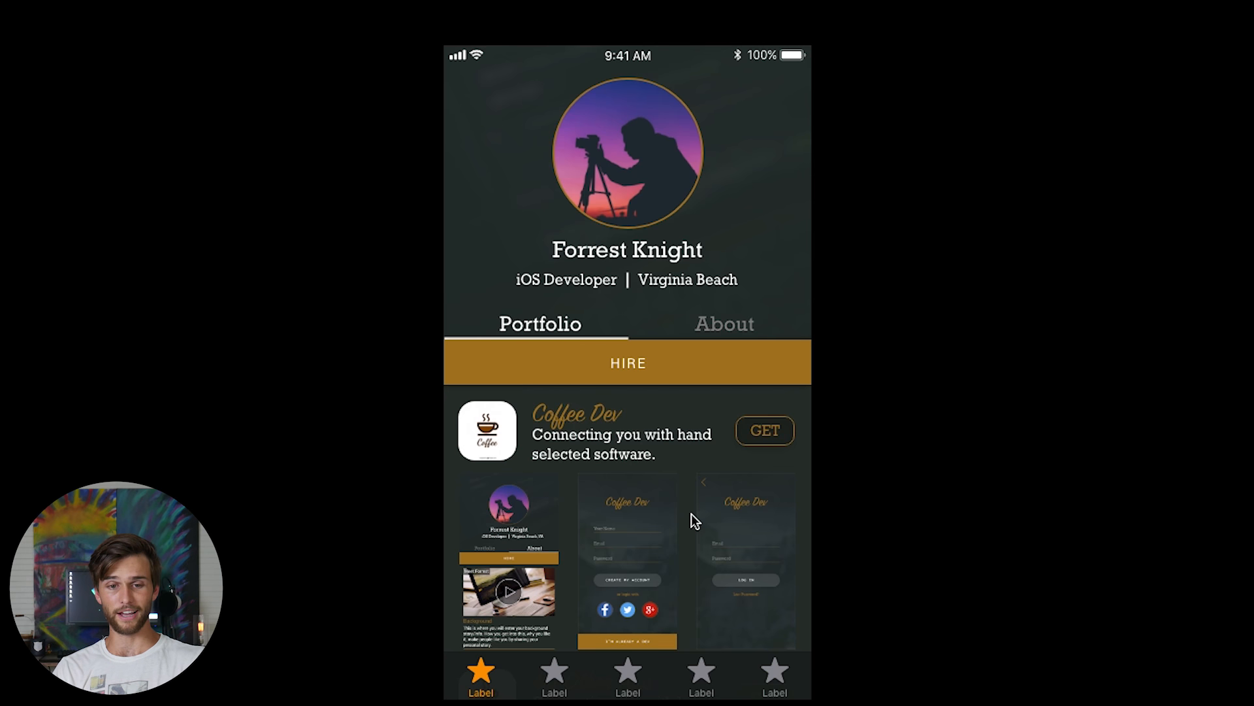
pyautogui.press('Escape')
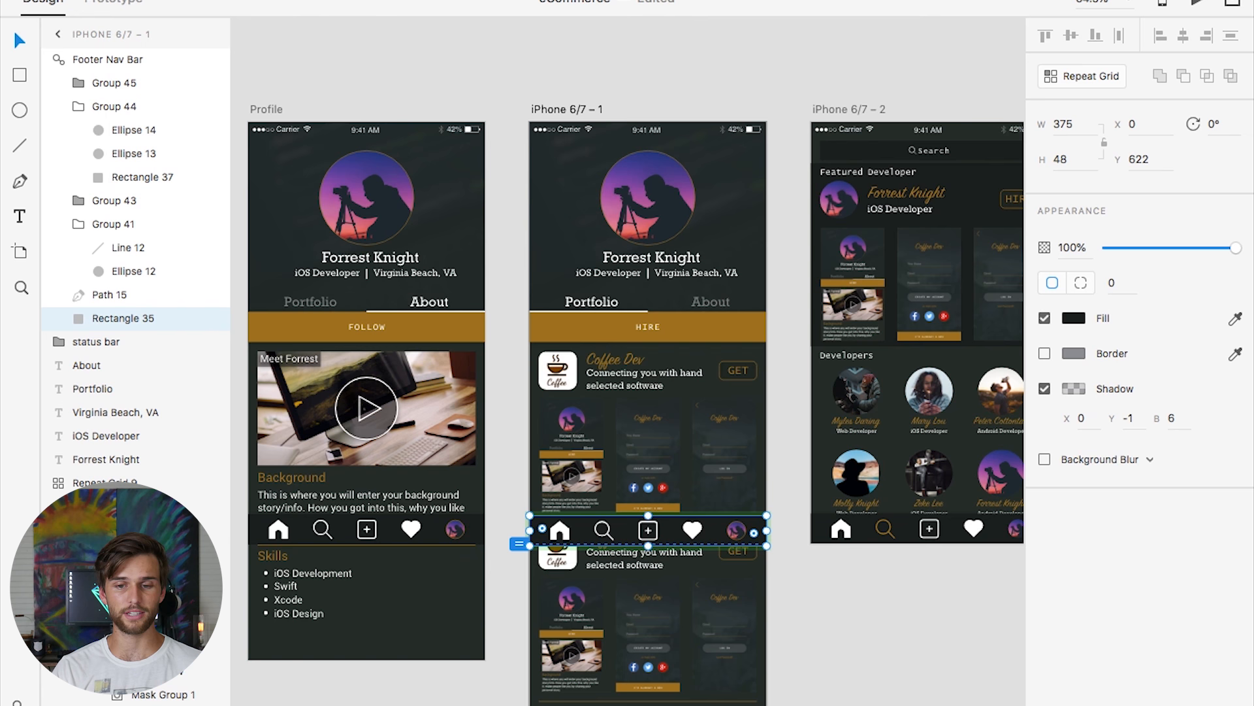
# Step: In the eCommerce file's prototype view, remove the link from the iPhone 6/7 – 1 About label to Profile and show that artboard's remaining links
pyautogui.click(120, 4)
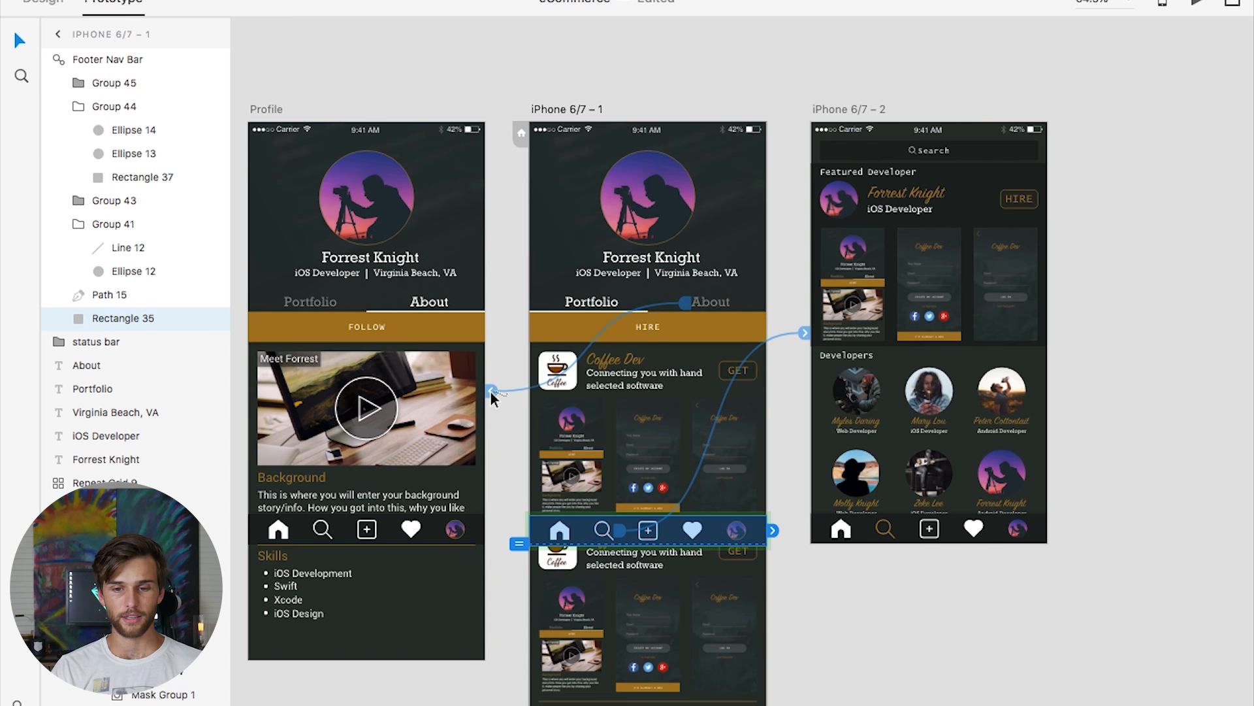
pyautogui.moveTo(491, 392); pyautogui.dragTo(690, 308)
pyautogui.click(783, 82)
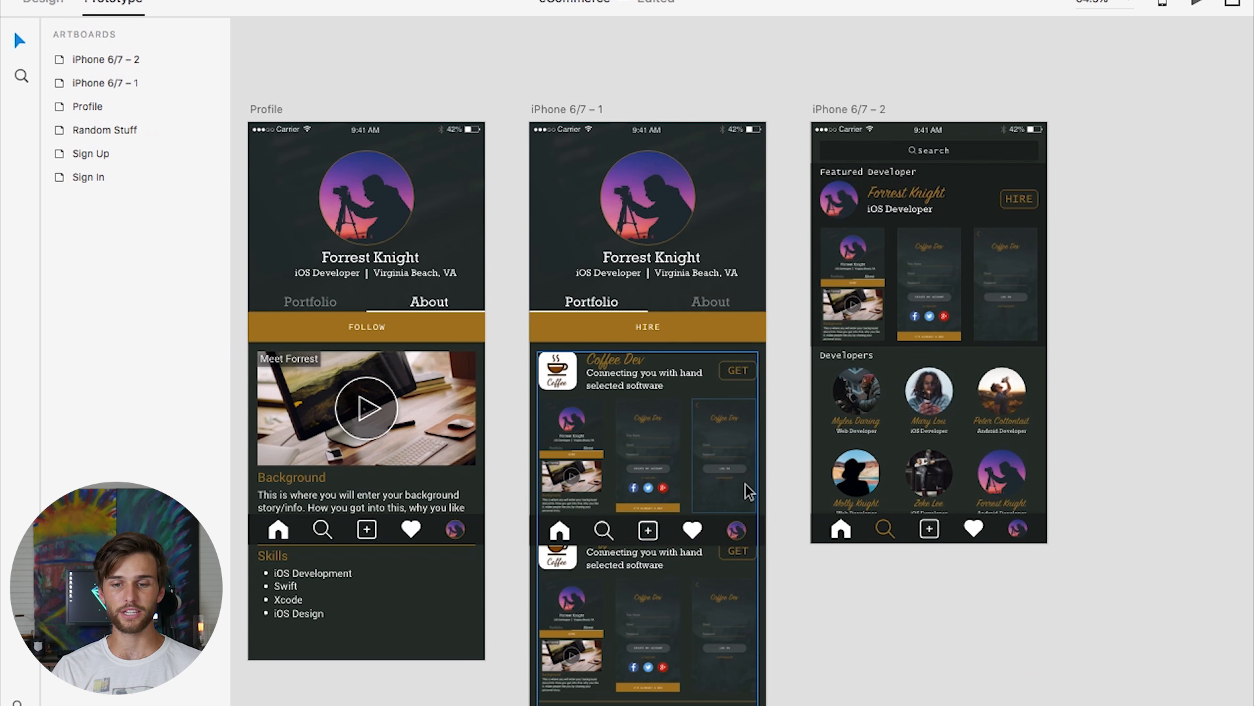
pyautogui.click(575, 105)
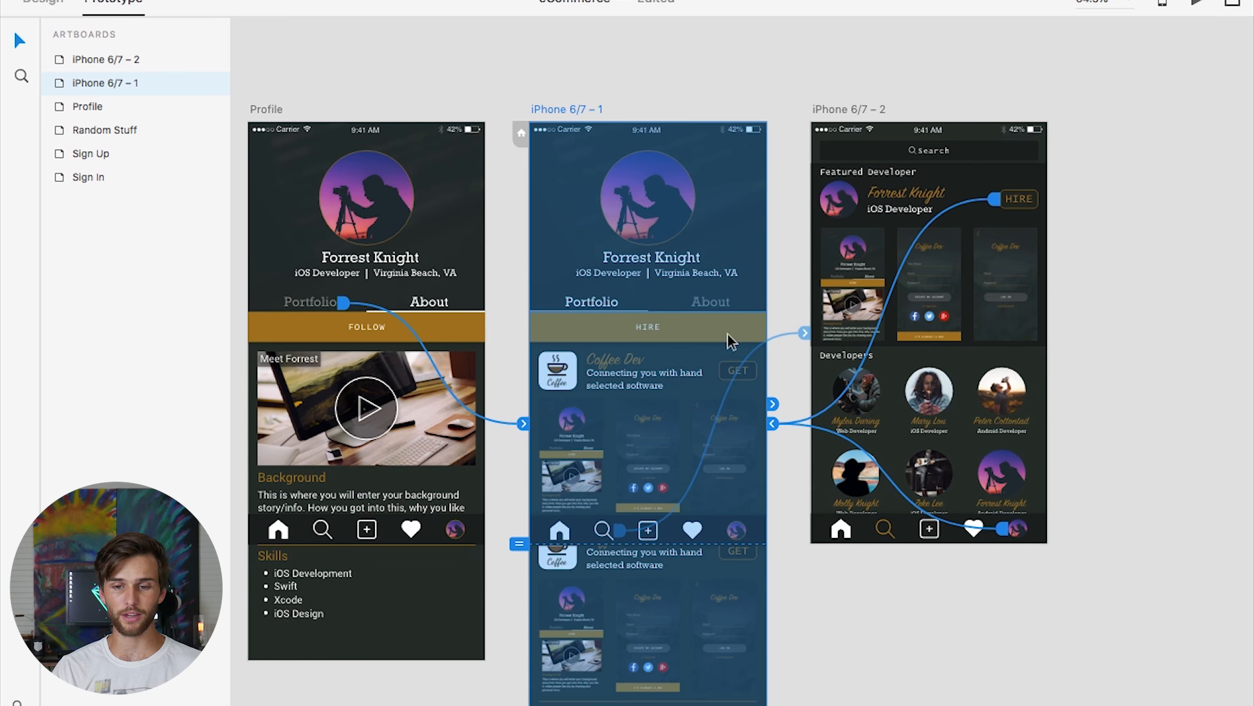
# Step: Link the About label on iPhone 6/7 – 1 to the Profile artboard as a Dissolve transition with Ease Out and 0.4 s duration
pyautogui.click(712, 303)
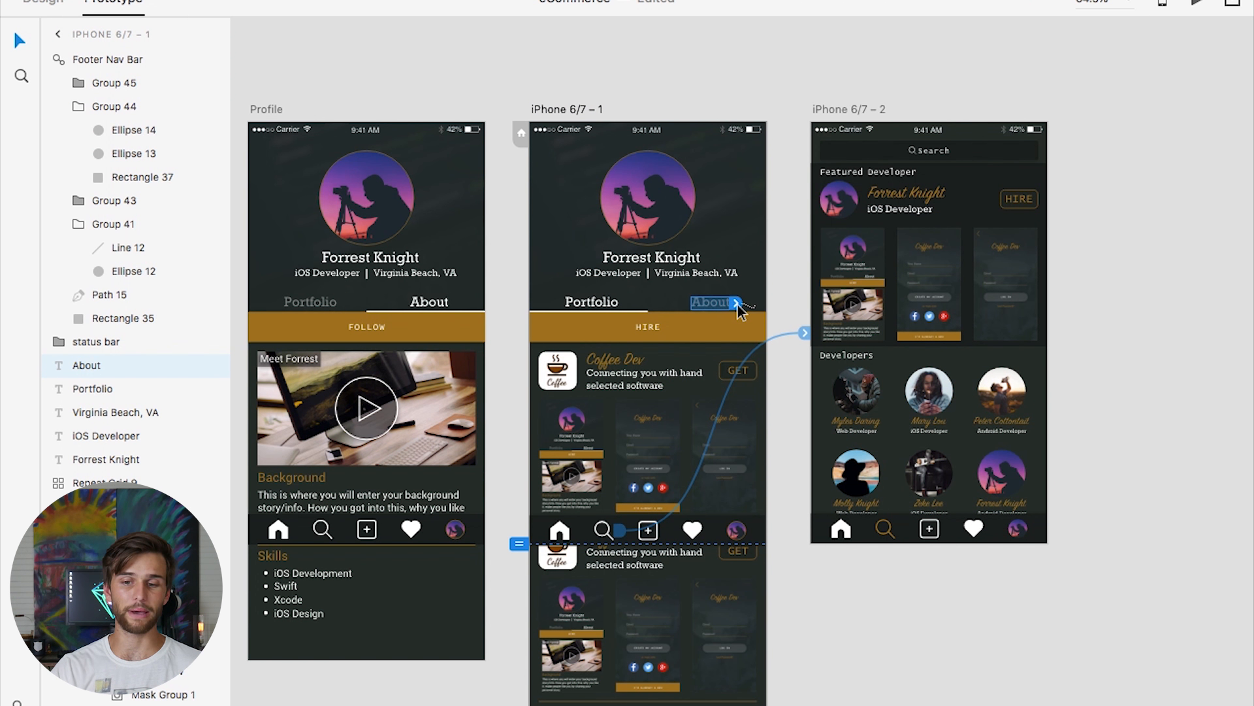
pyautogui.moveTo(738, 308); pyautogui.dragTo(327, 297)
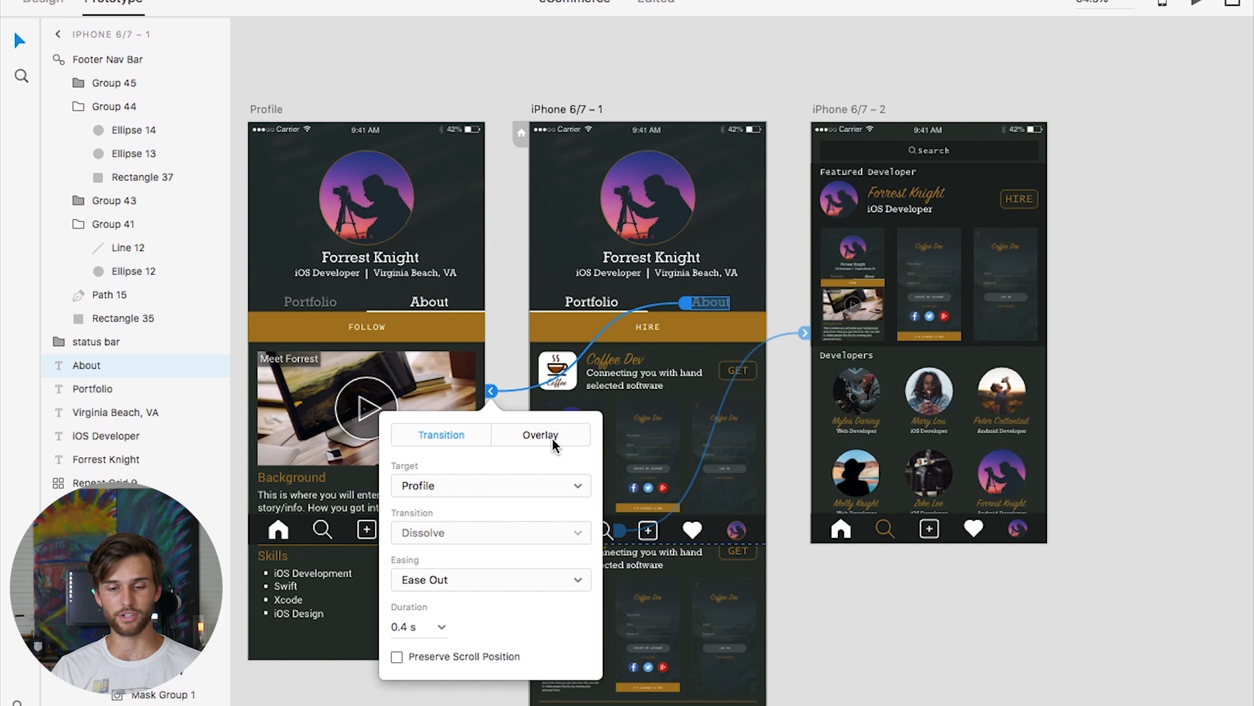
pyautogui.click(554, 438)
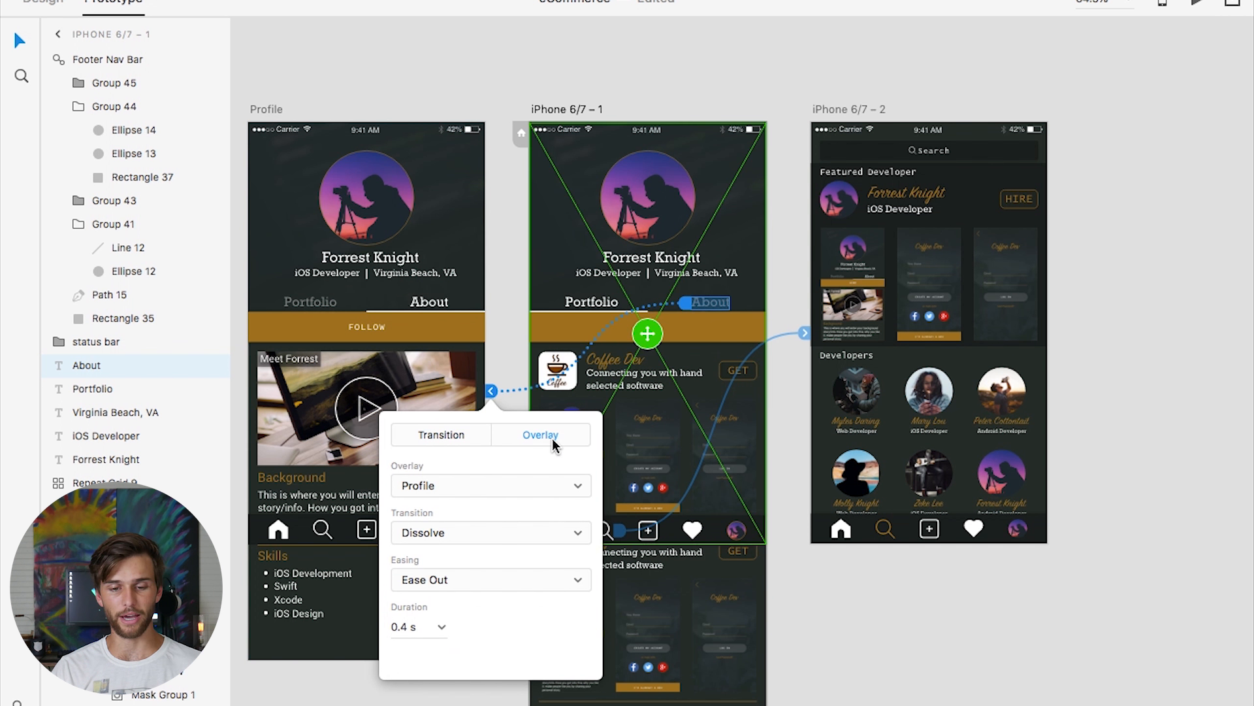
pyautogui.click(453, 437)
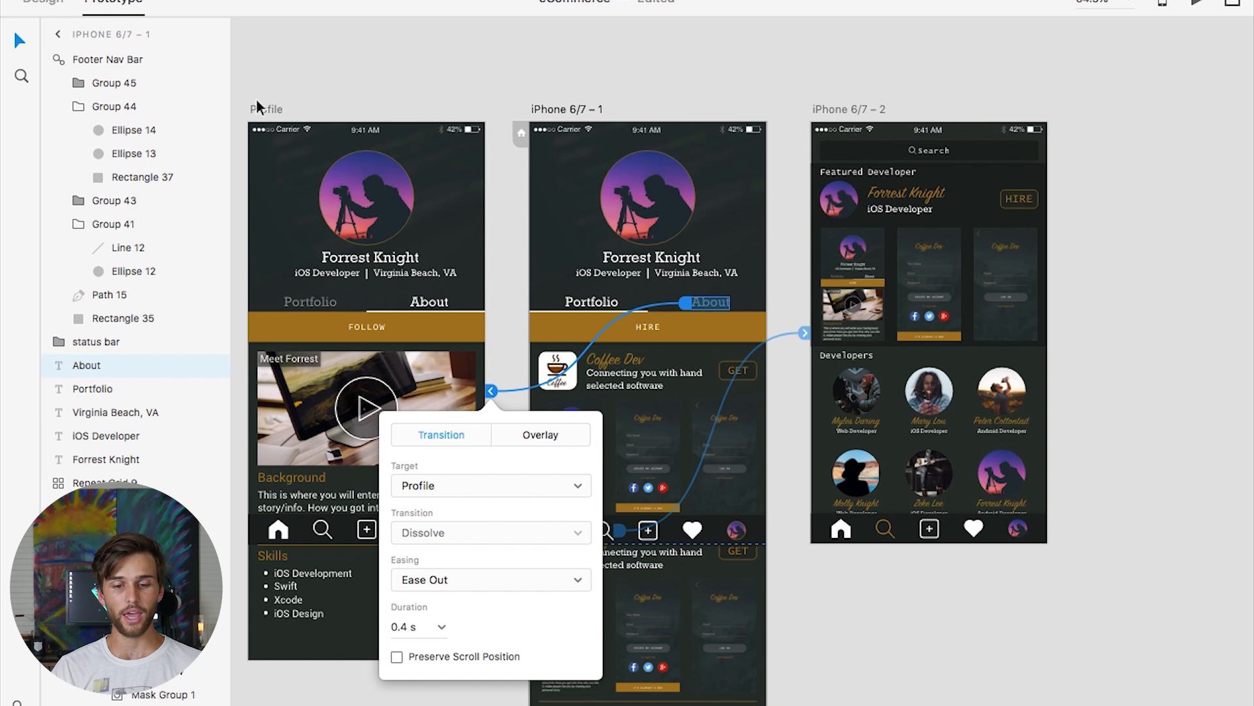
pyautogui.click(440, 583)
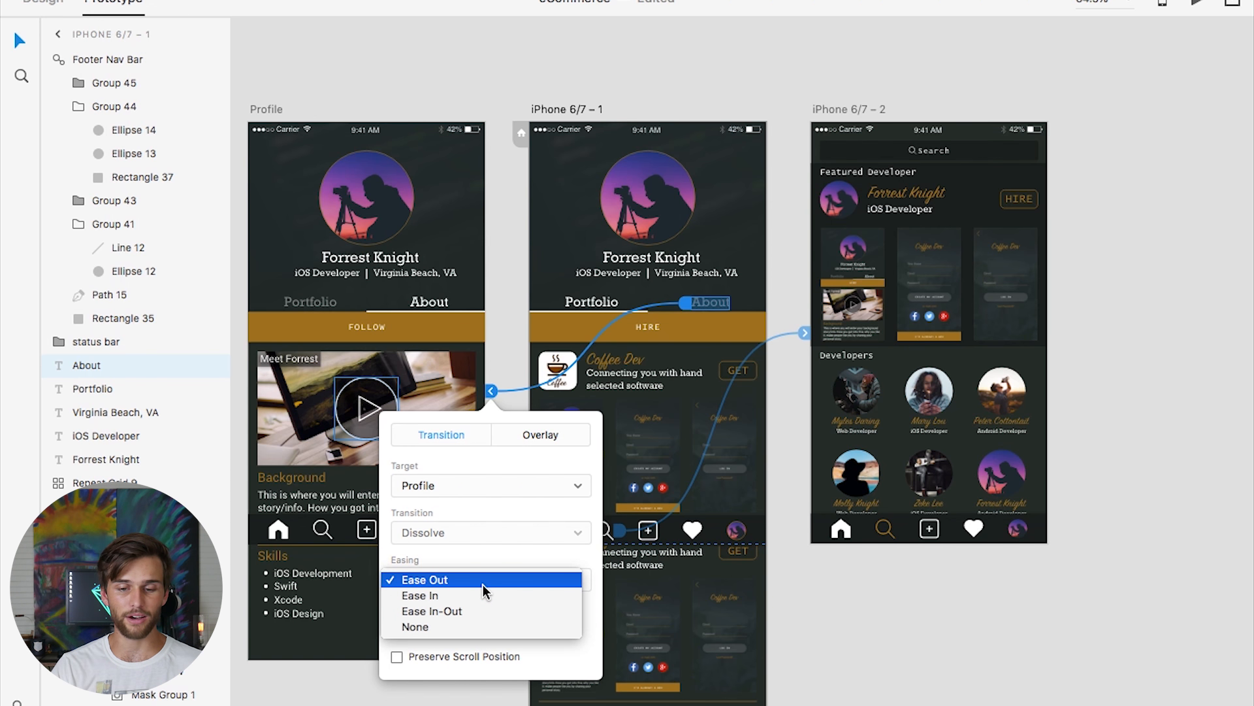
pyautogui.click(531, 555)
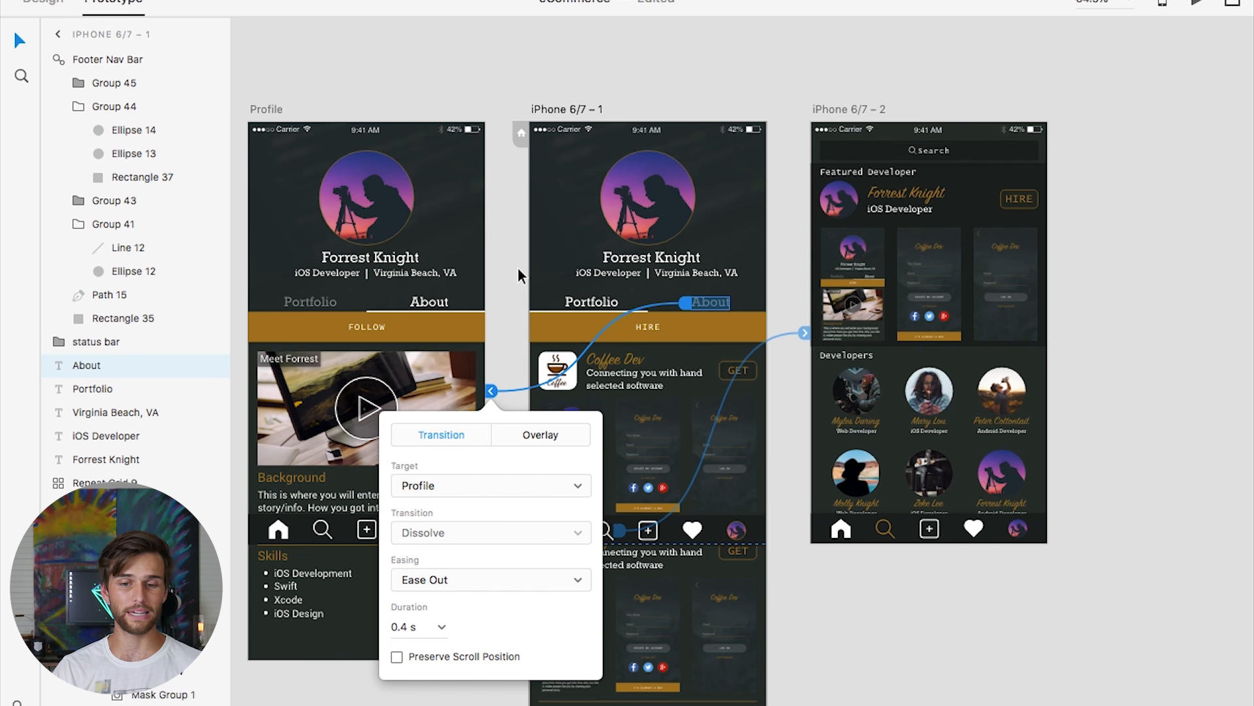
# Step: Set the easing to None on the Profile artboard's Portfolio link targeting iPhone 6/7 – 1
pyautogui.click(291, 302)
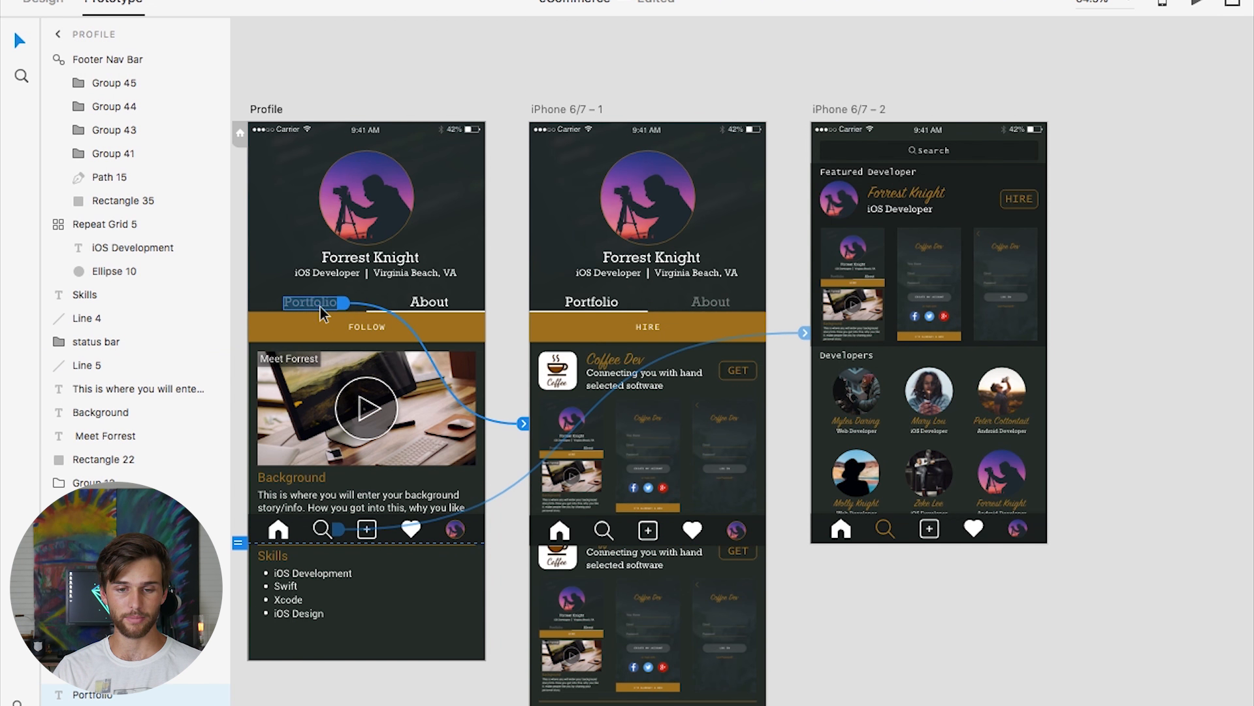
pyautogui.moveTo(524, 424); pyautogui.dragTo(691, 236)
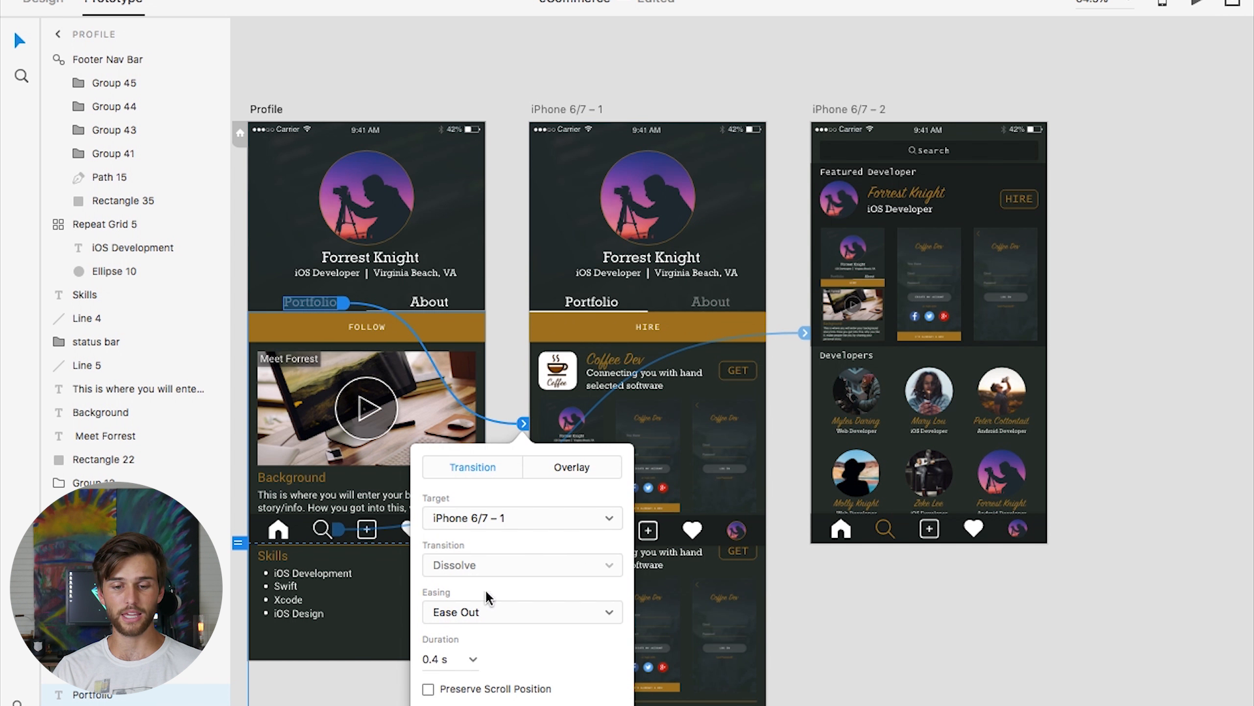
pyautogui.click(473, 610)
pyautogui.click(464, 642)
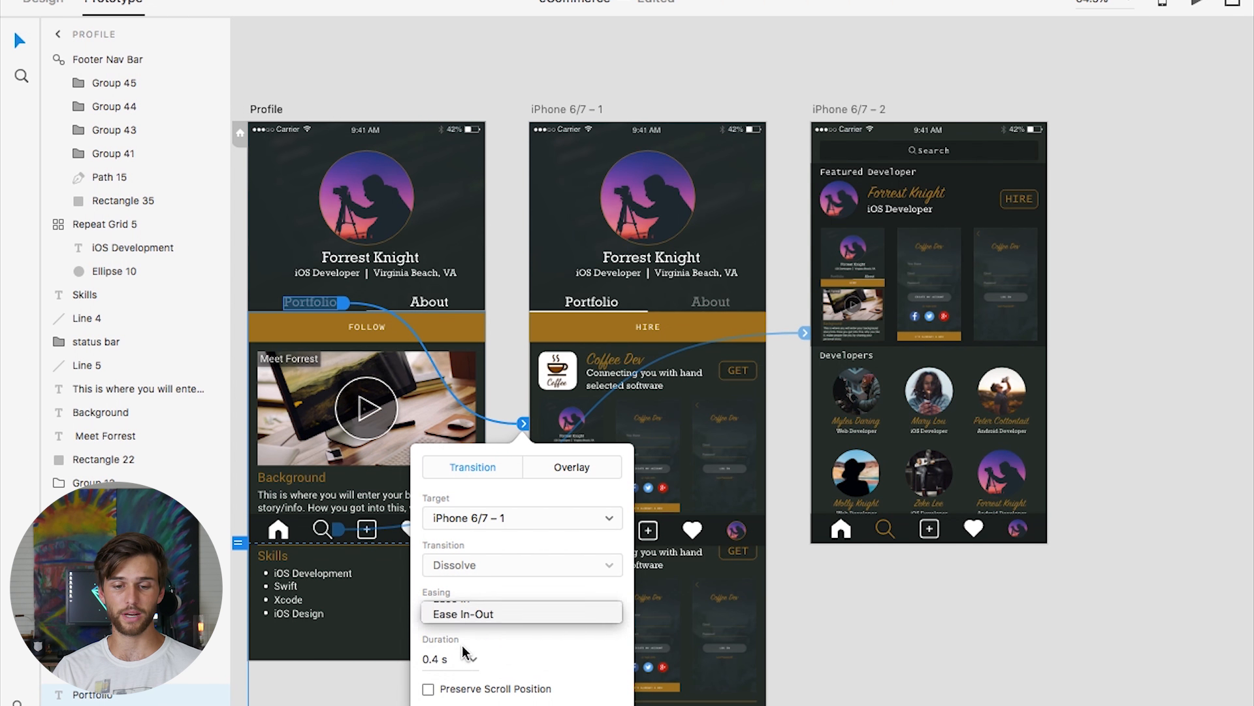
pyautogui.click(484, 618)
pyautogui.click(468, 628)
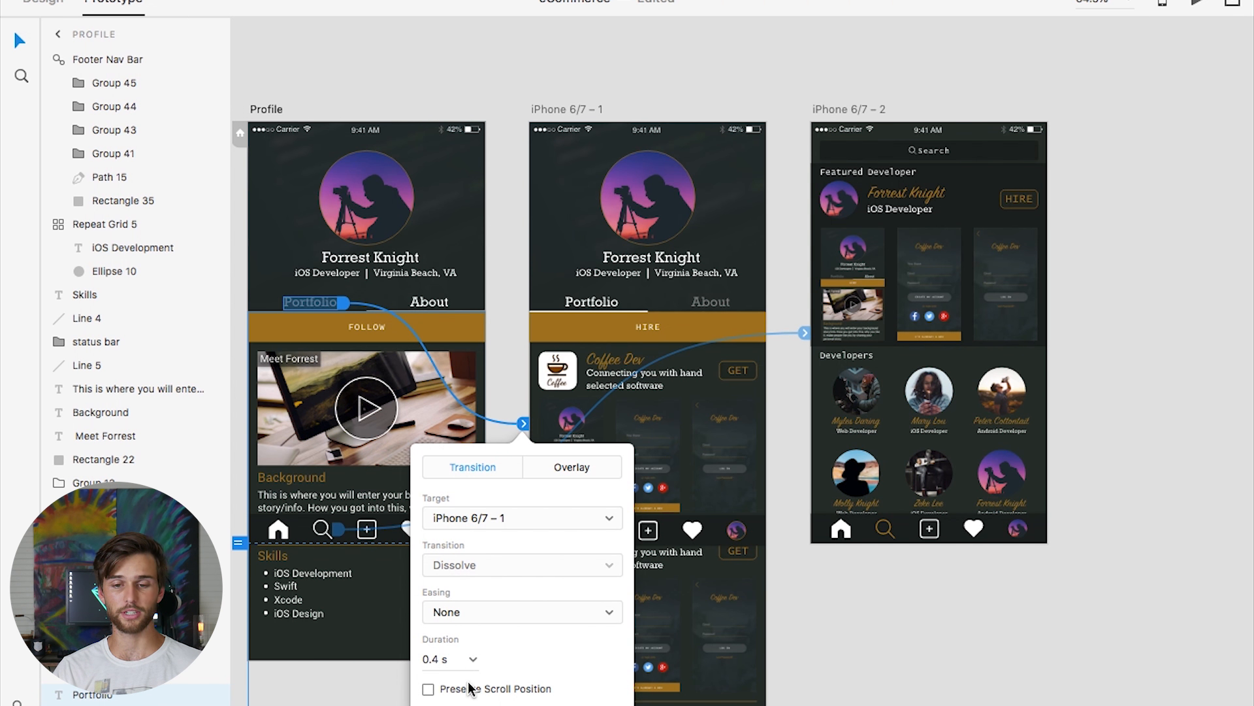
pyautogui.click(369, 697)
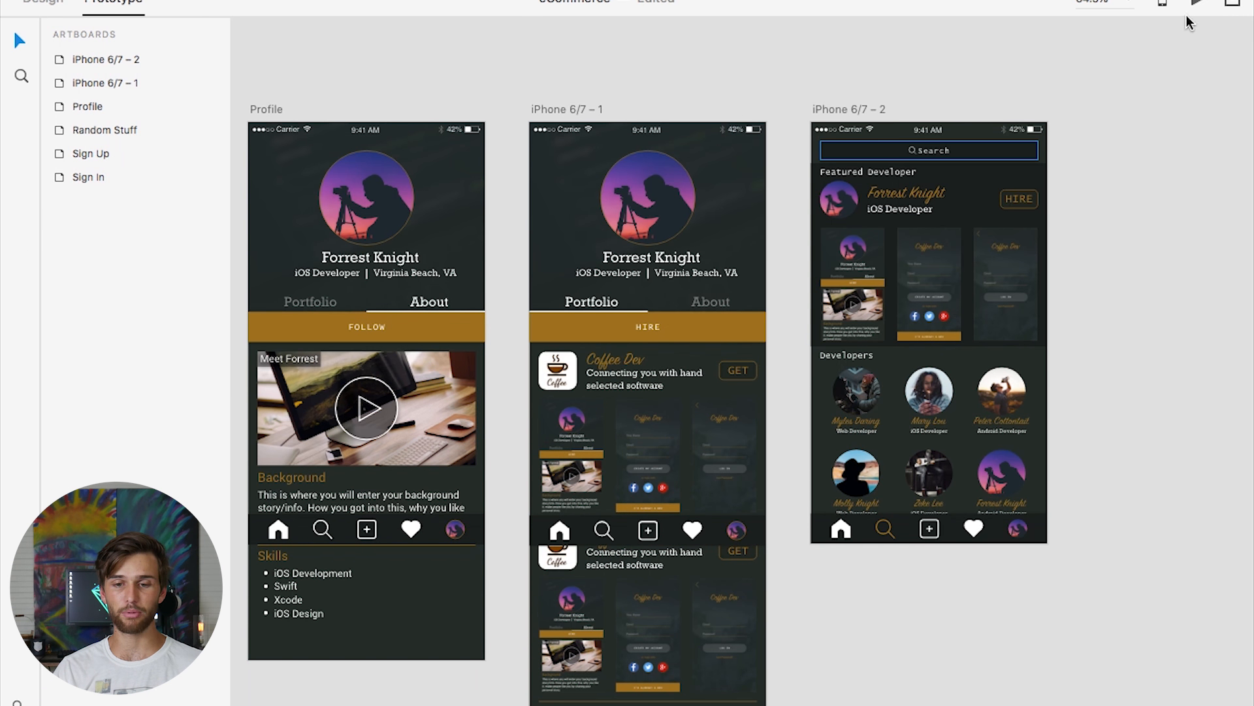
# Step: Preview the prototype and test the Portfolio, About, search and Featured Developer HIRE links between the screens
pyautogui.click(1197, 3)
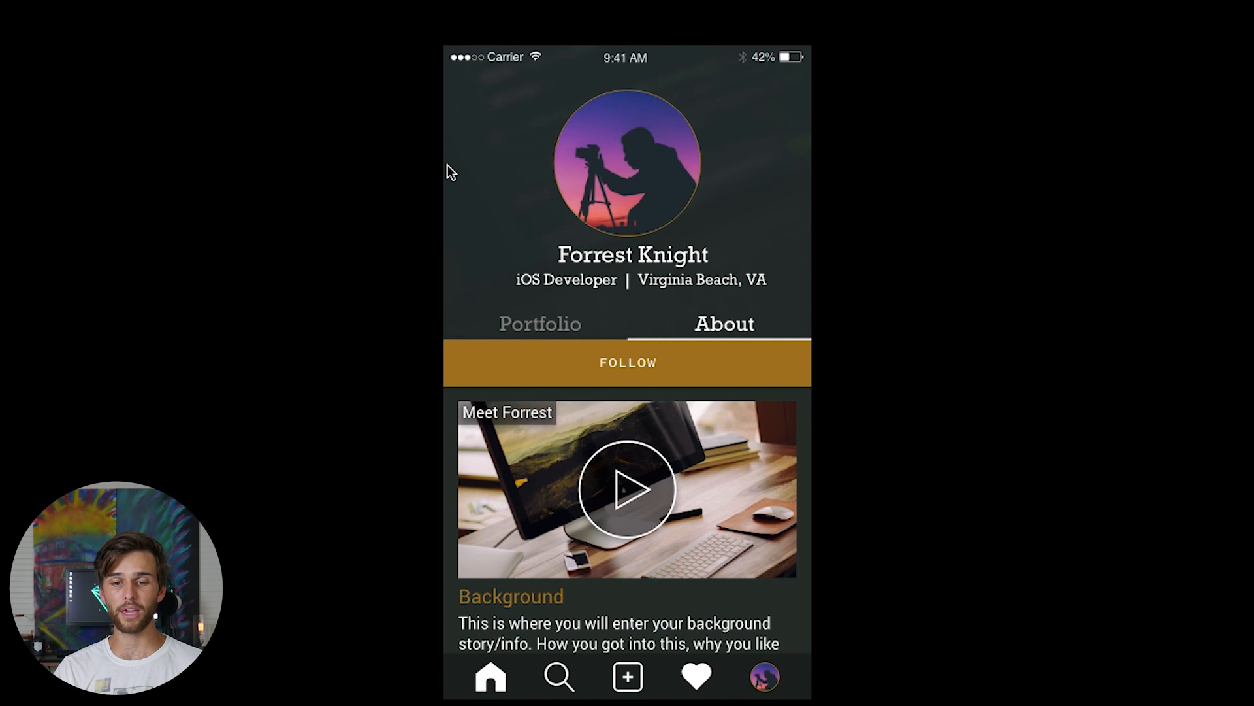
pyautogui.click(535, 321)
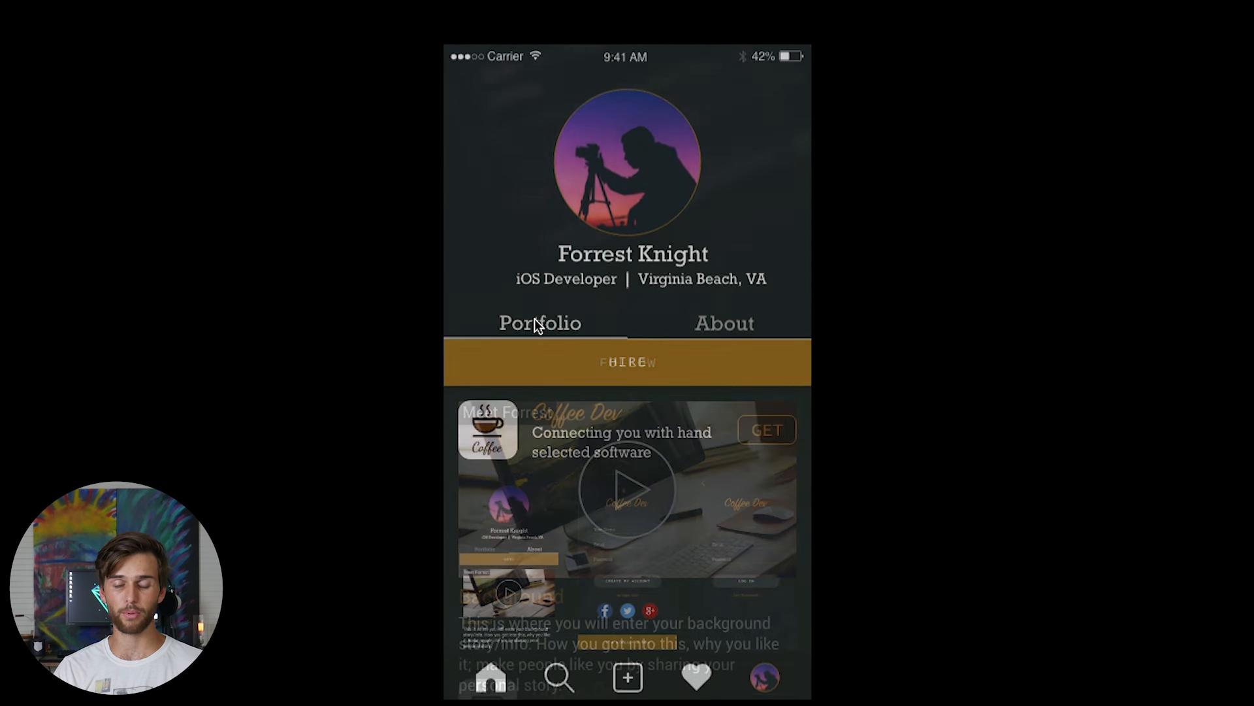
pyautogui.click(734, 326)
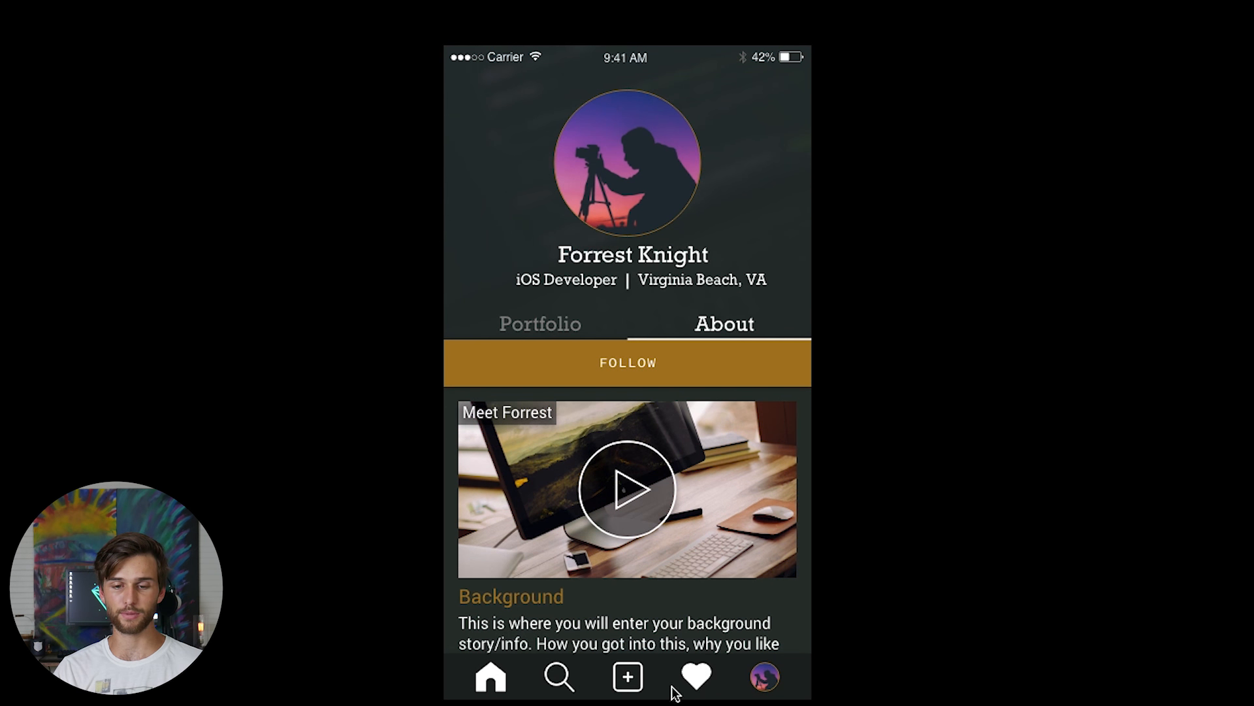
pyautogui.click(558, 679)
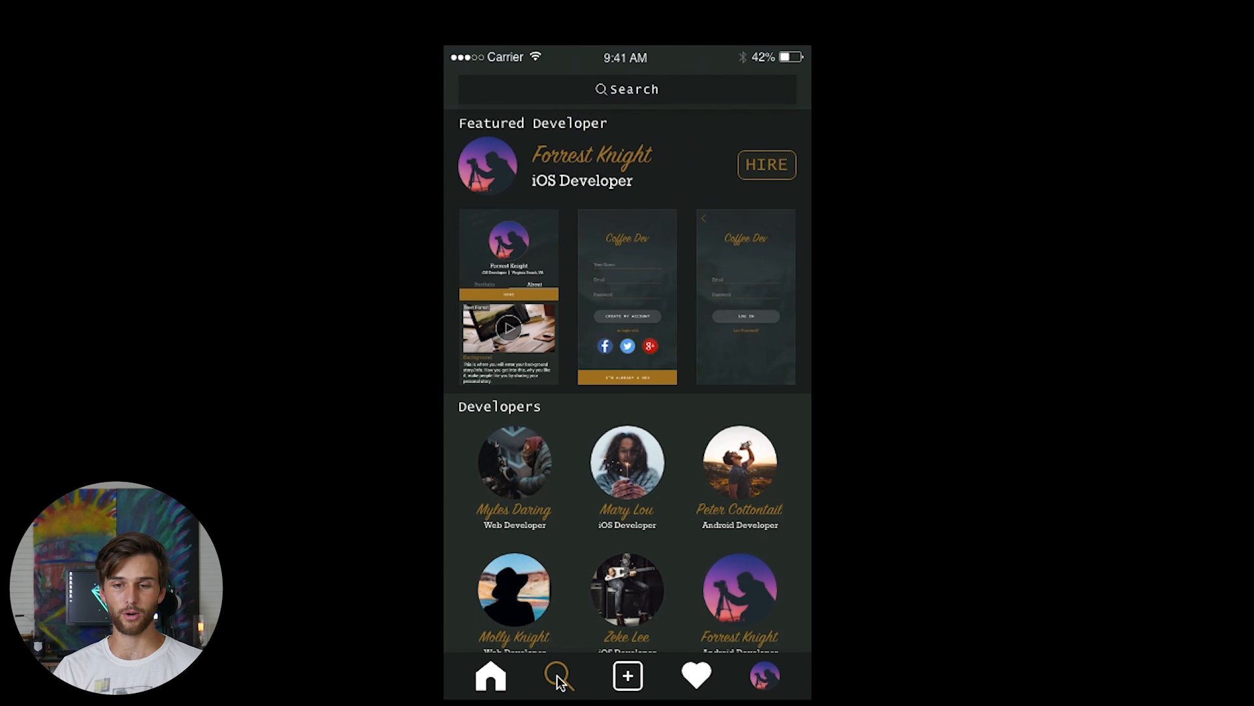
pyautogui.click(757, 166)
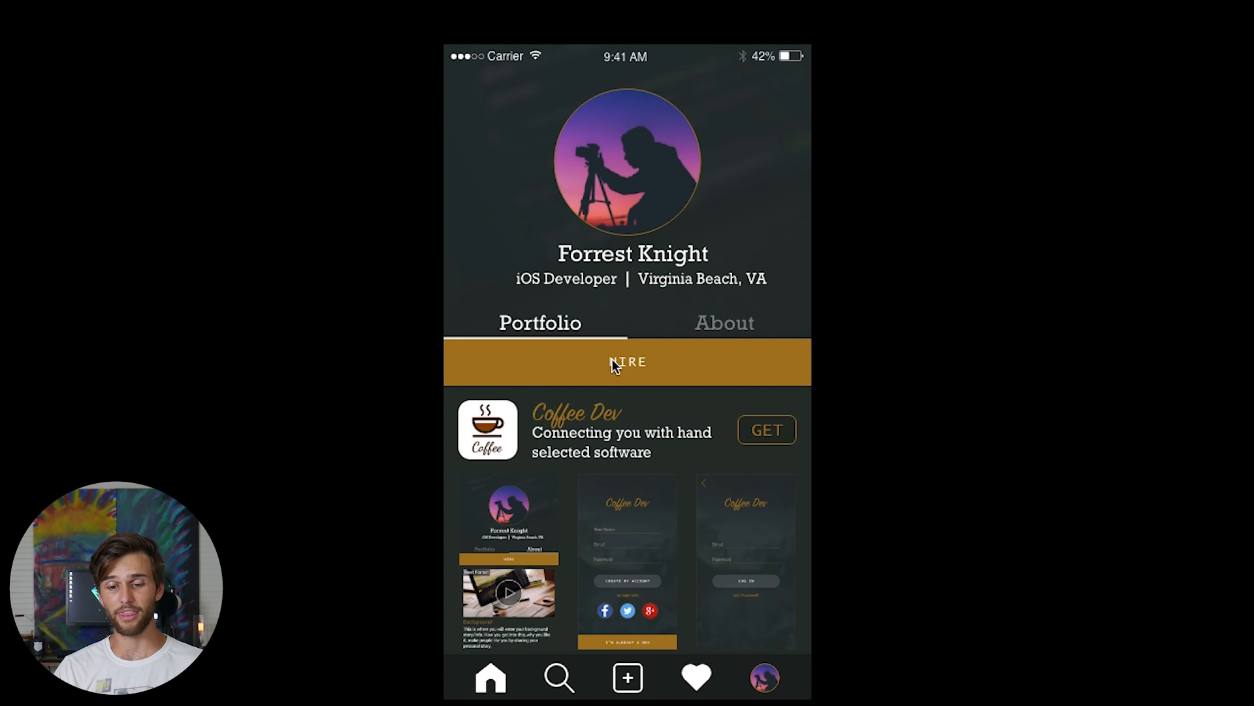
pyautogui.click(559, 679)
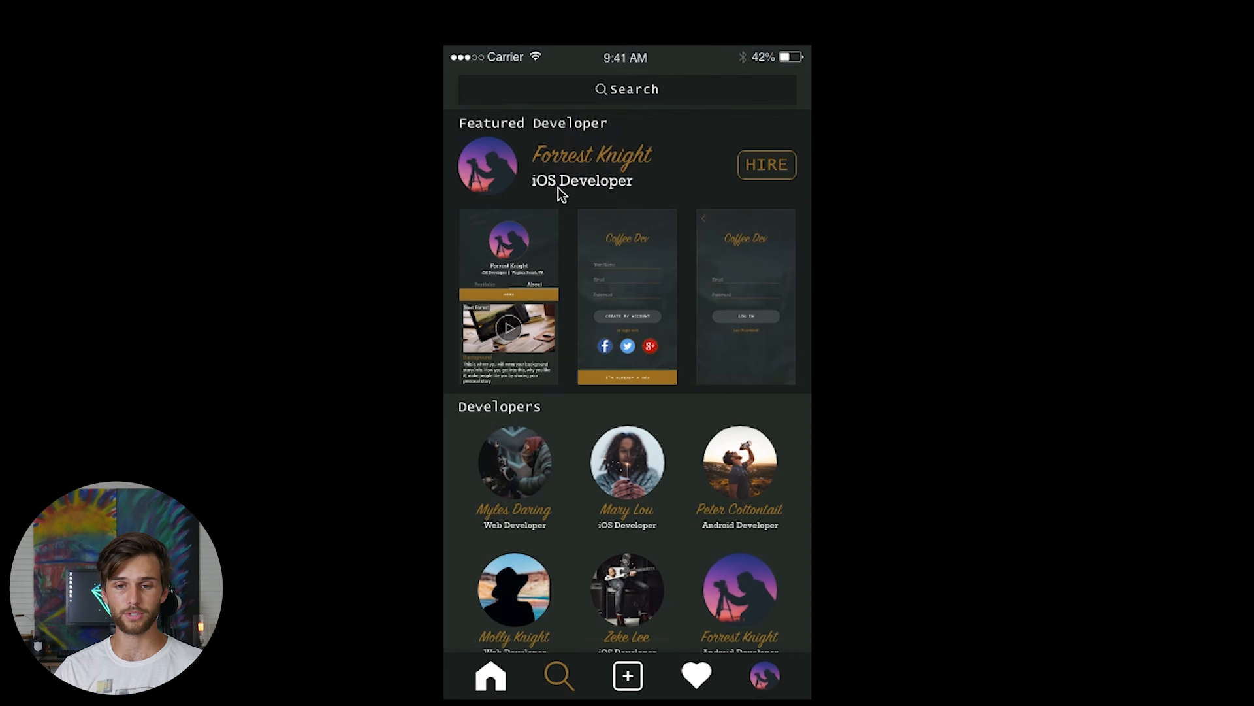
pyautogui.click(781, 171)
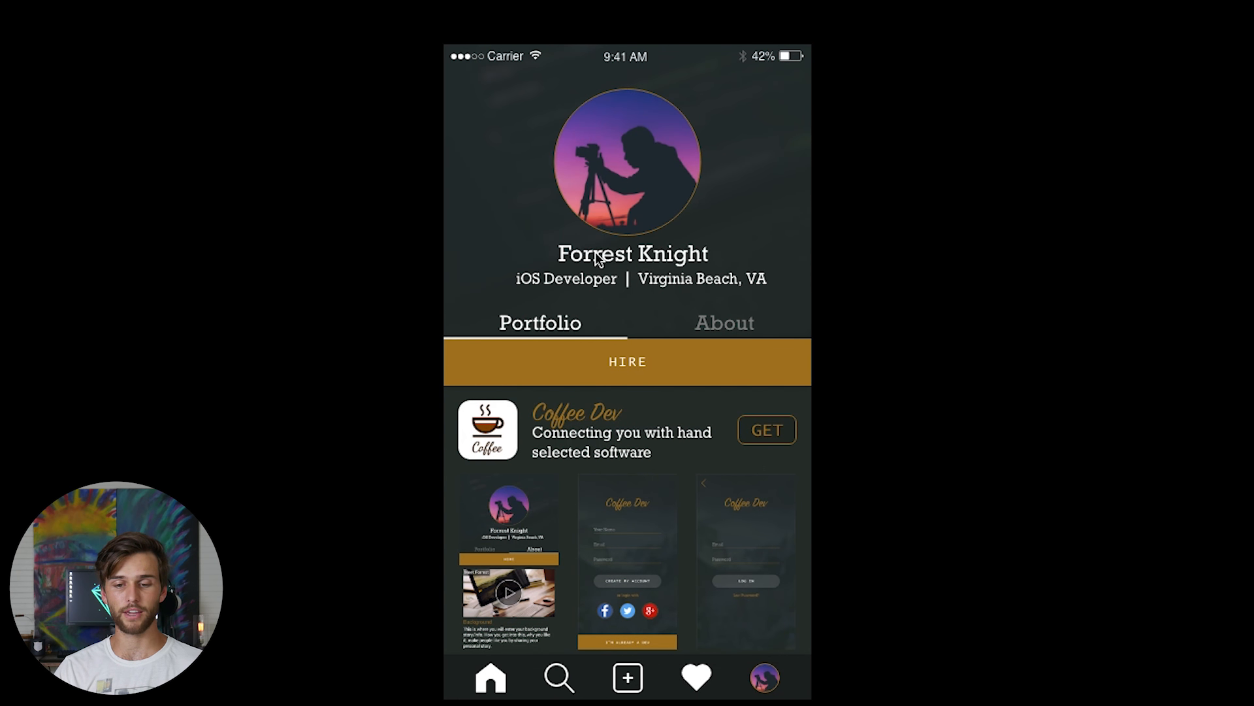